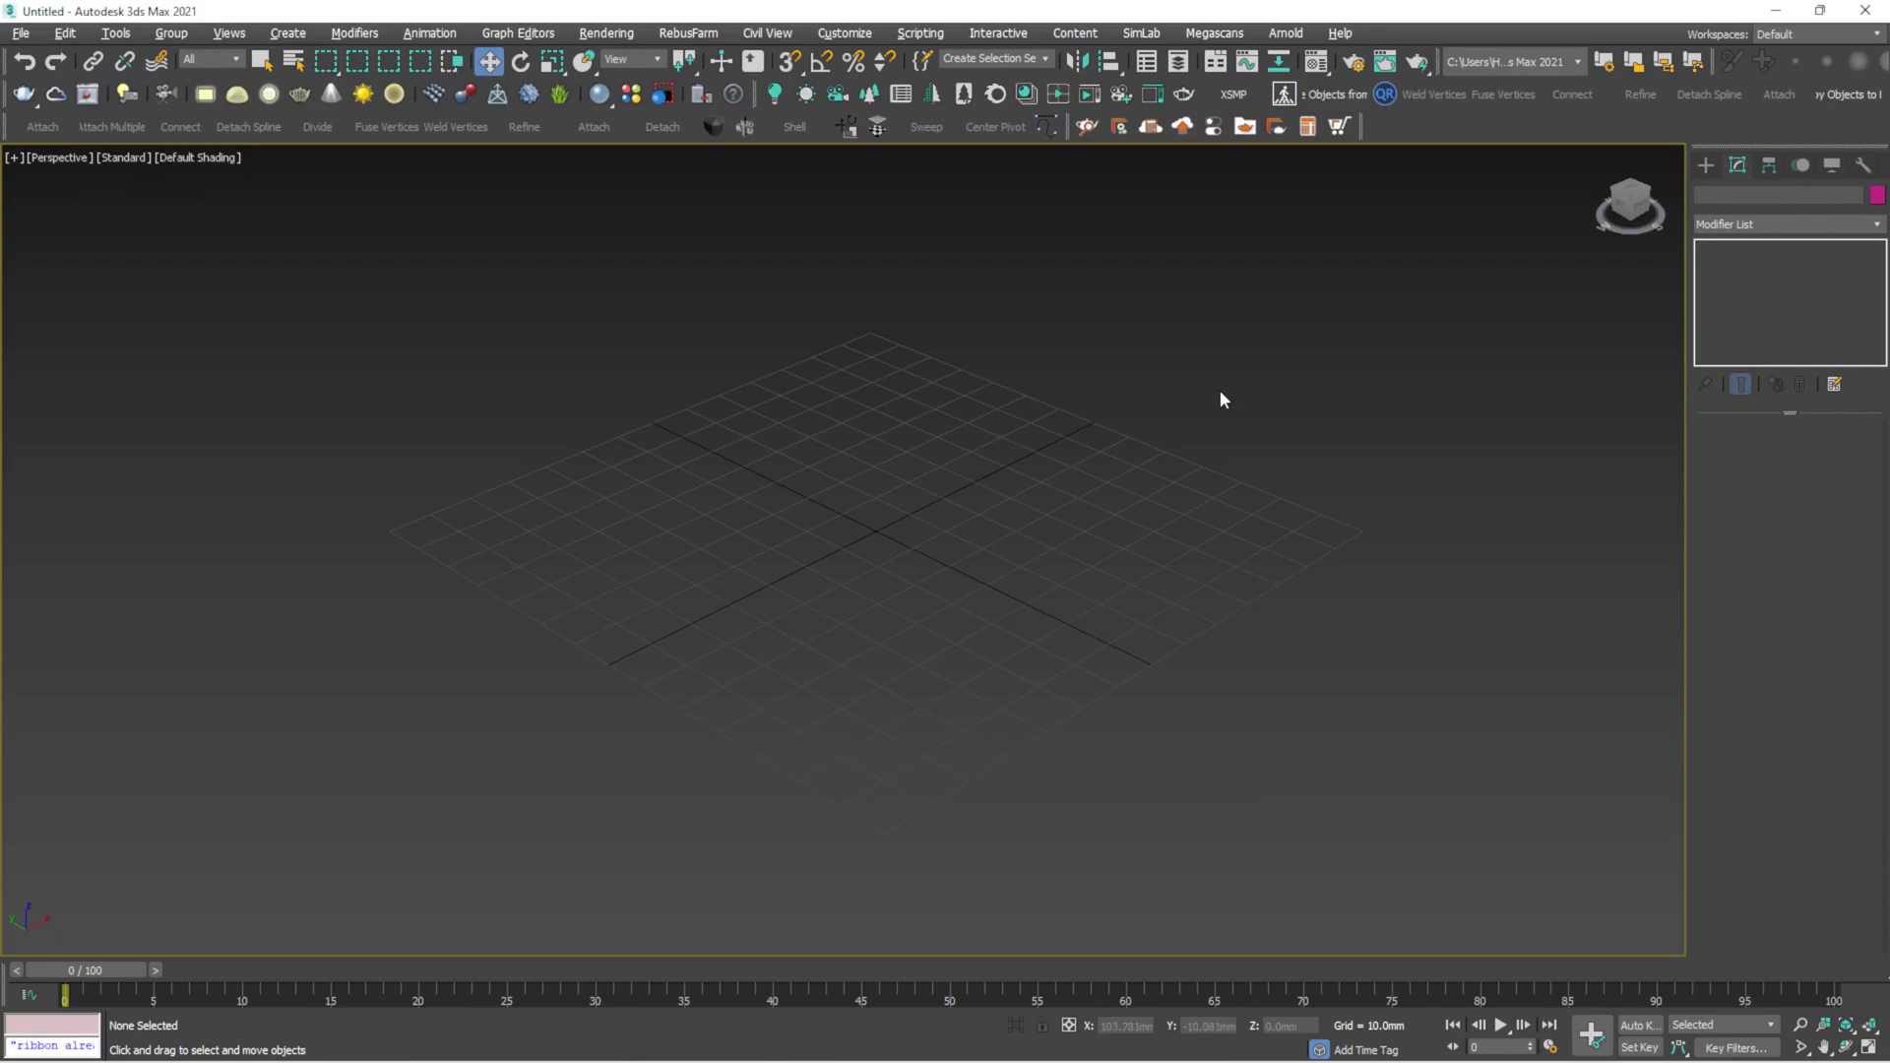
pyautogui.moveTo(1289, 345); pyautogui.dragTo(1132, 349, button='middle')
pyautogui.moveTo(823, 420); pyautogui.dragTo(856, 421, button='middle')
pyautogui.moveTo(534, 331); pyautogui.dragTo(552, 399, button='middle')
pyautogui.moveTo(1039, 433); pyautogui.dragTo(1184, 343, button='middle')
pyautogui.moveTo(973, 591); pyautogui.dragTo(1049, 543, button='middle')
# Create a box on the grid about 69 mm long, 74 mm wide and 37 mm high
pyautogui.click(1706, 165)
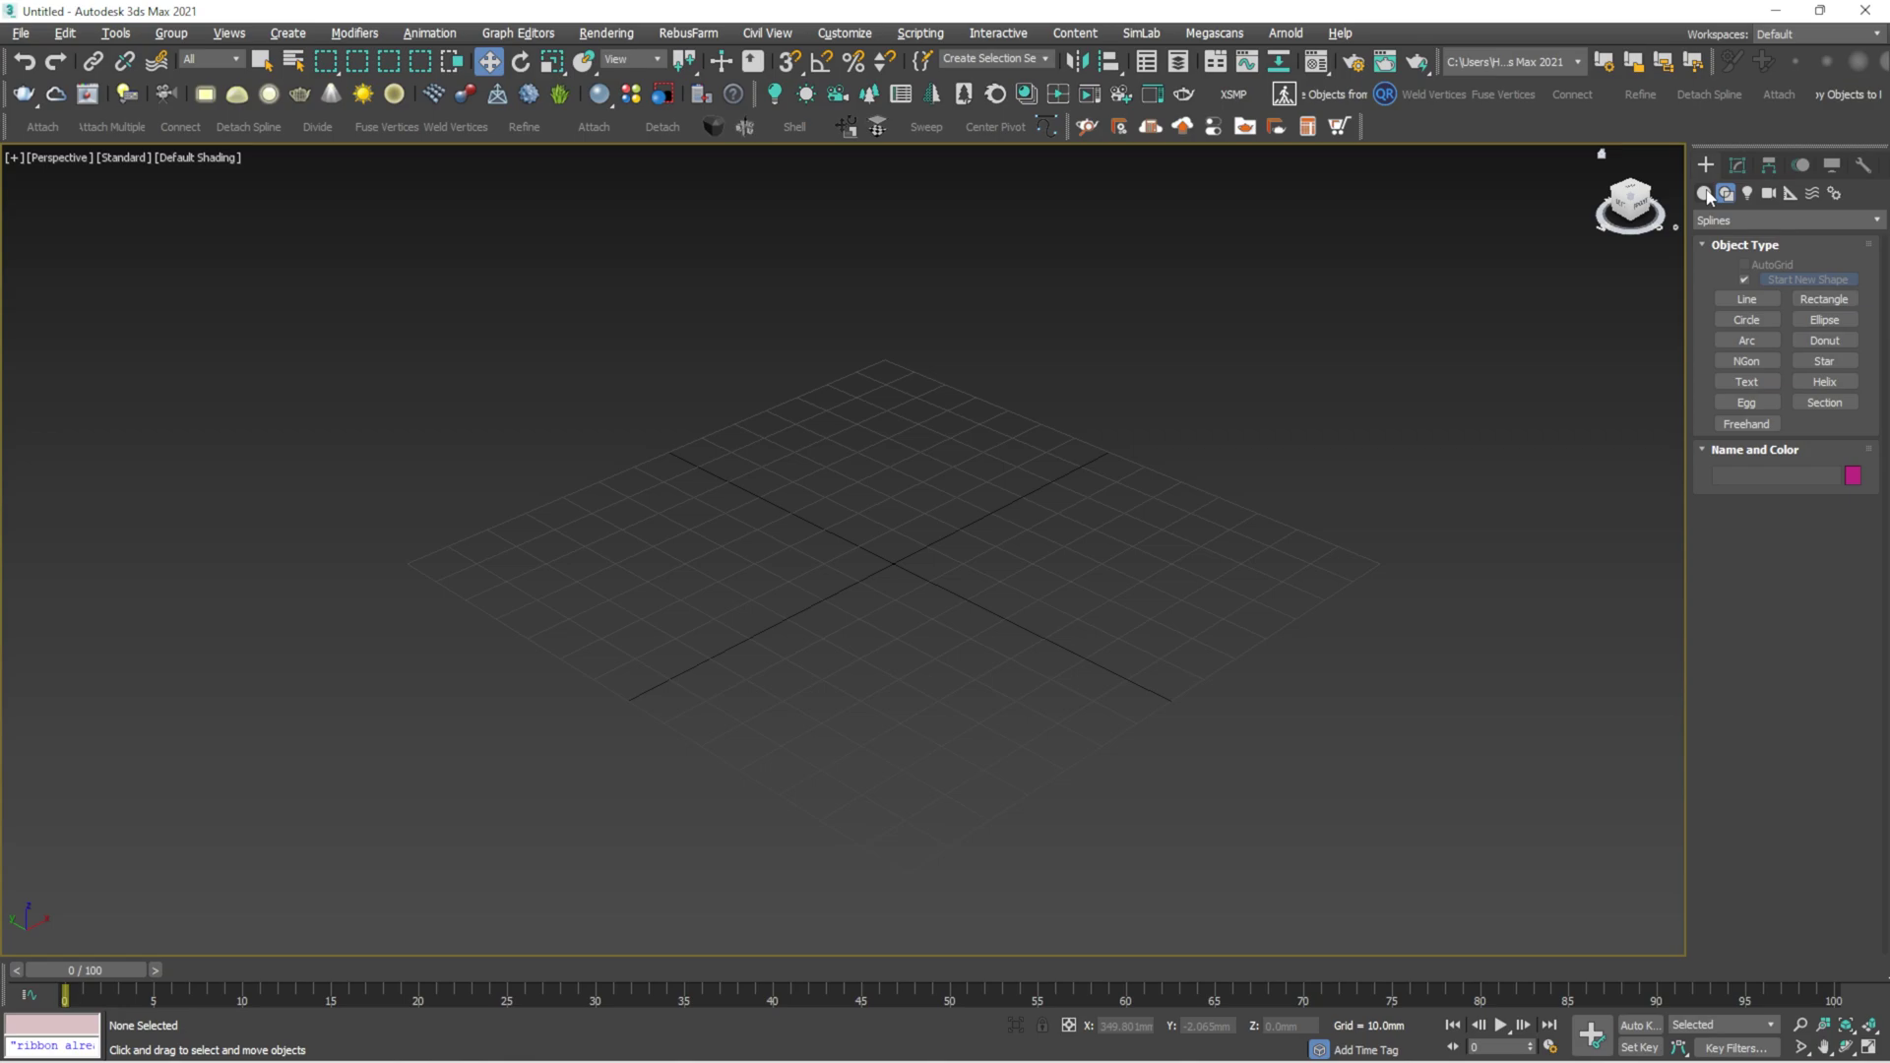
pyautogui.click(1706, 193)
pyautogui.click(1747, 284)
pyautogui.scroll(2, 604, 518)
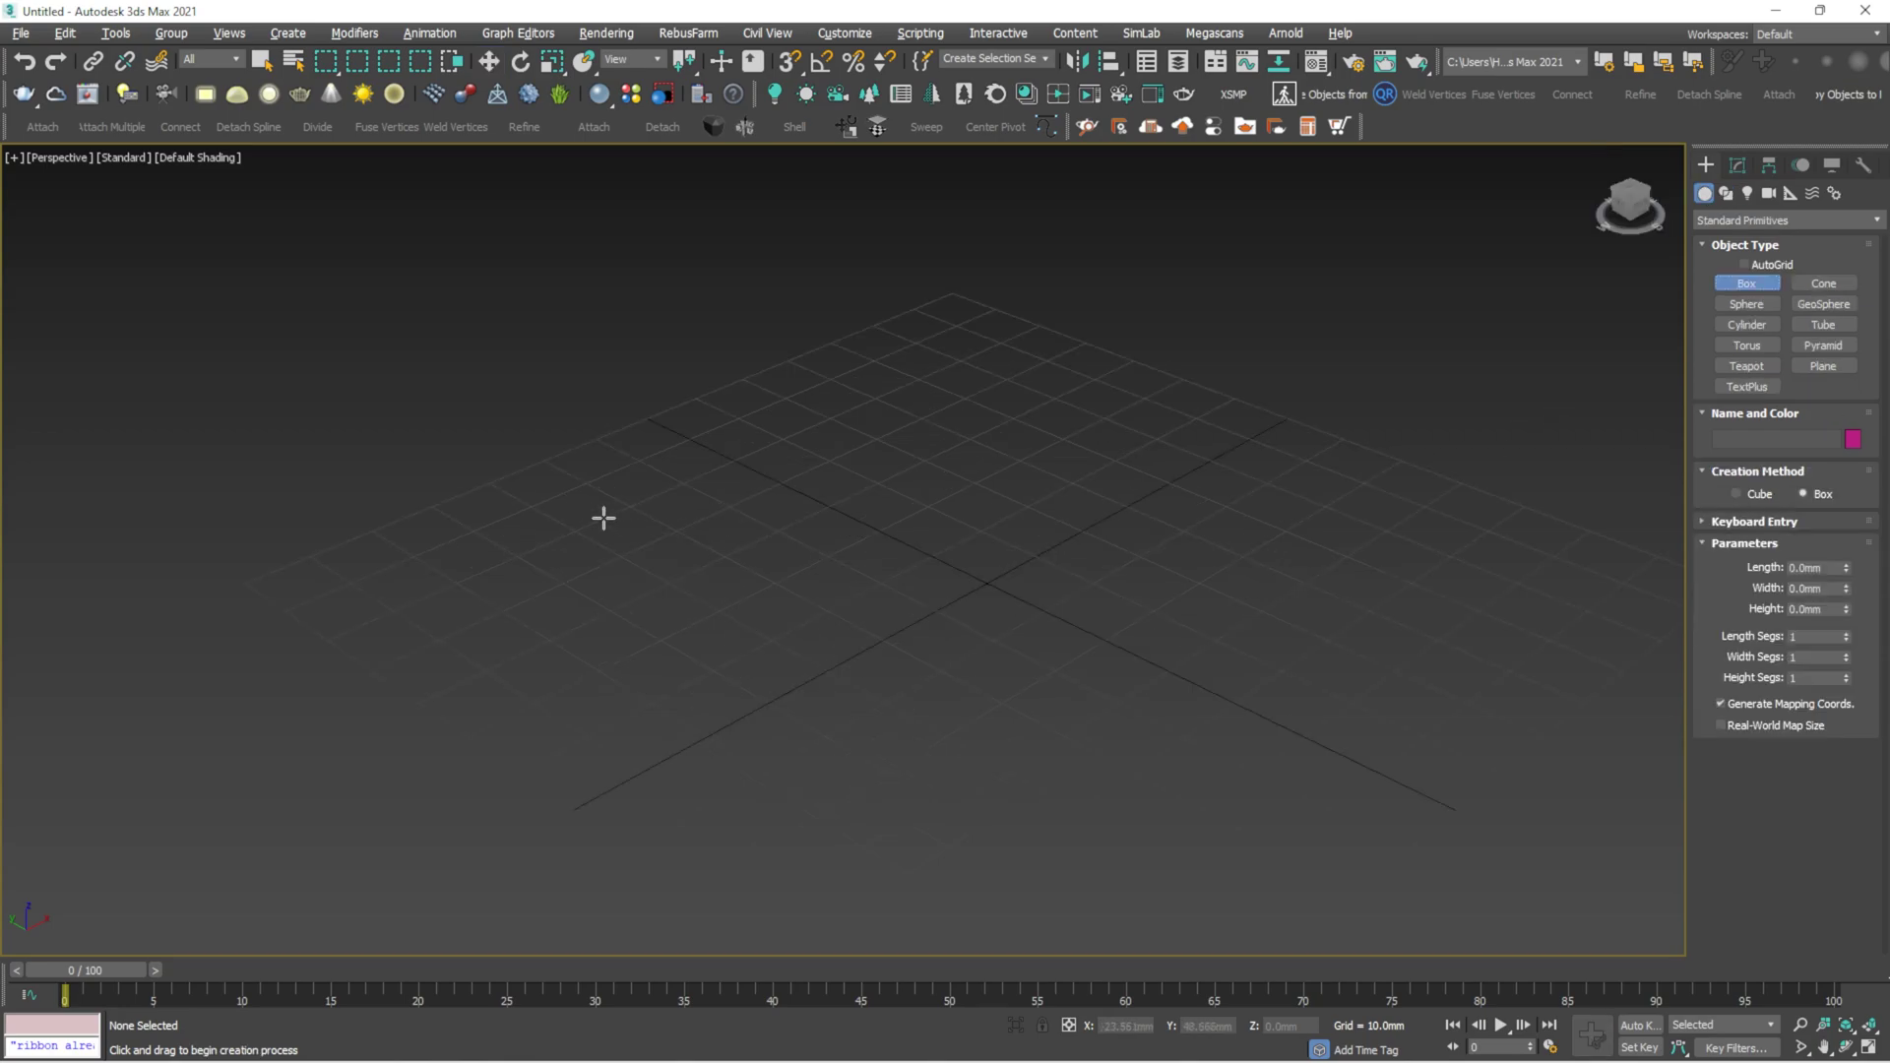
pyautogui.moveTo(603, 518); pyautogui.dragTo(1274, 481)
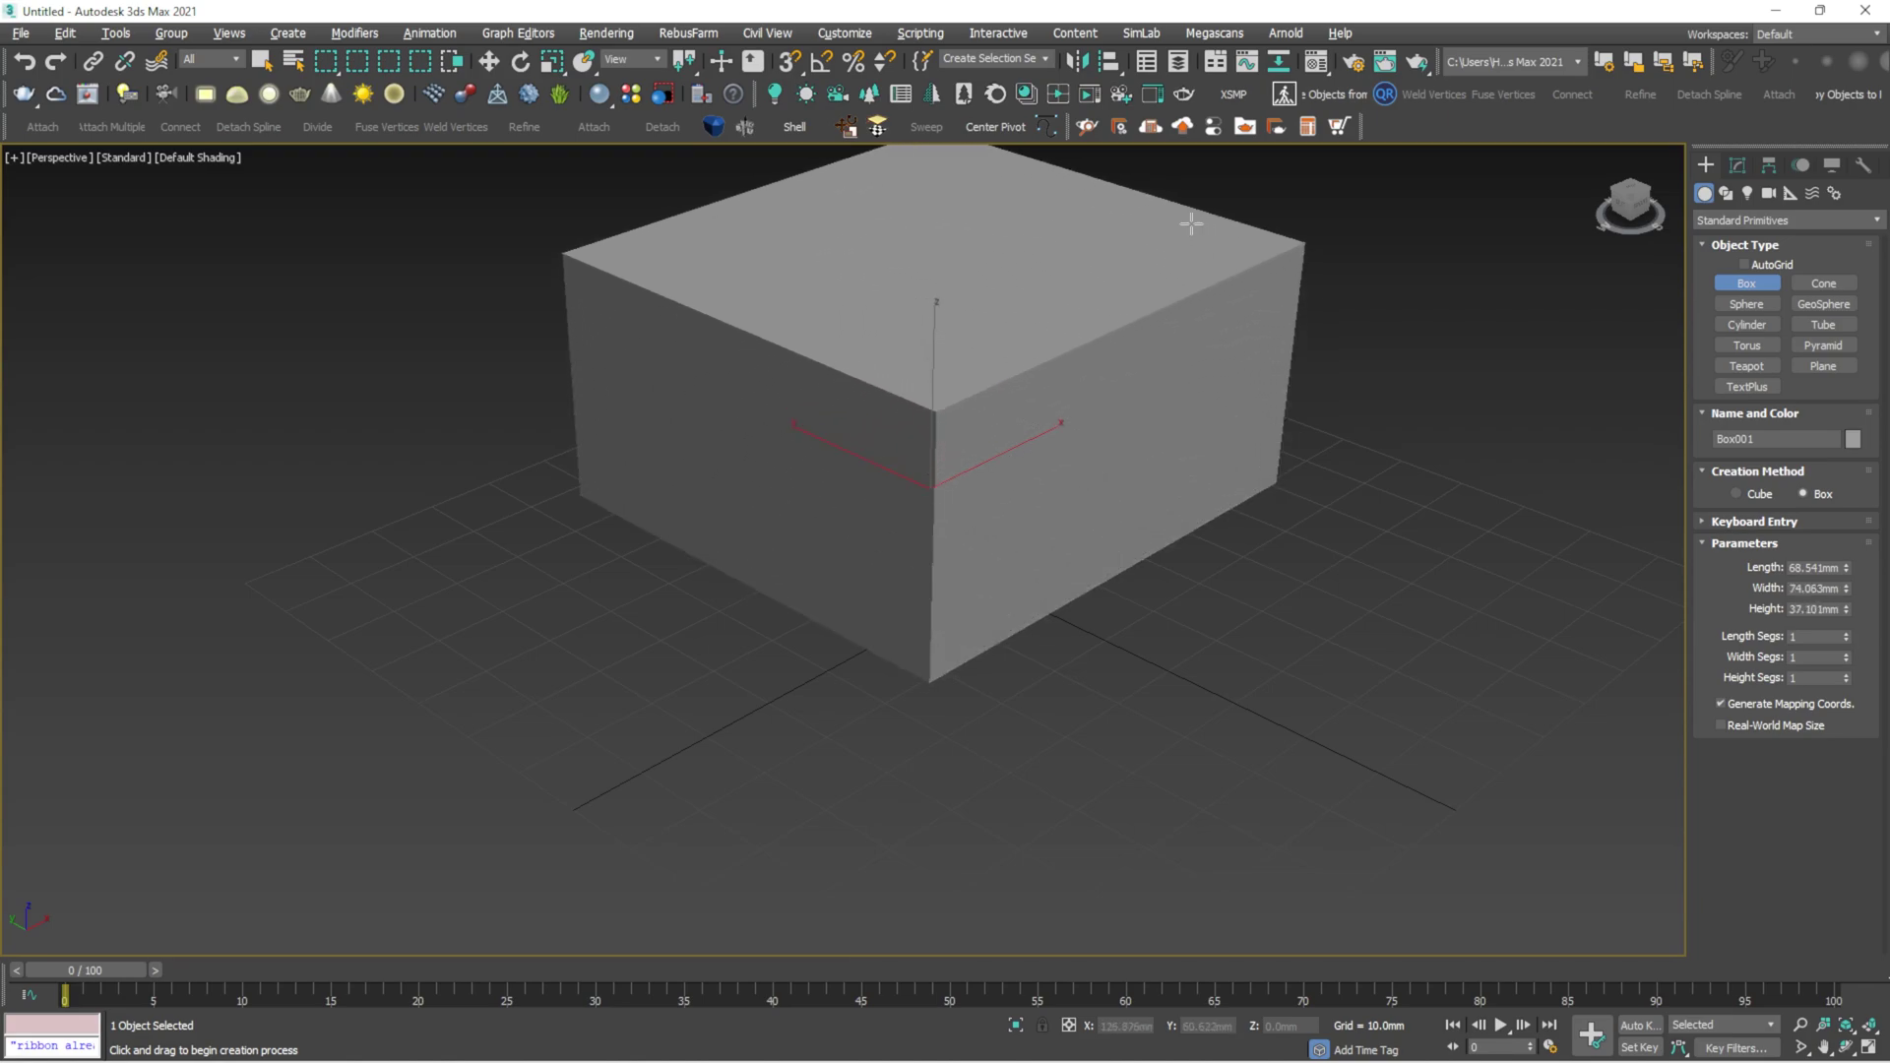
pyautogui.click(1189, 217)
pyautogui.scroll(3, 990, 279)
pyautogui.press('w')
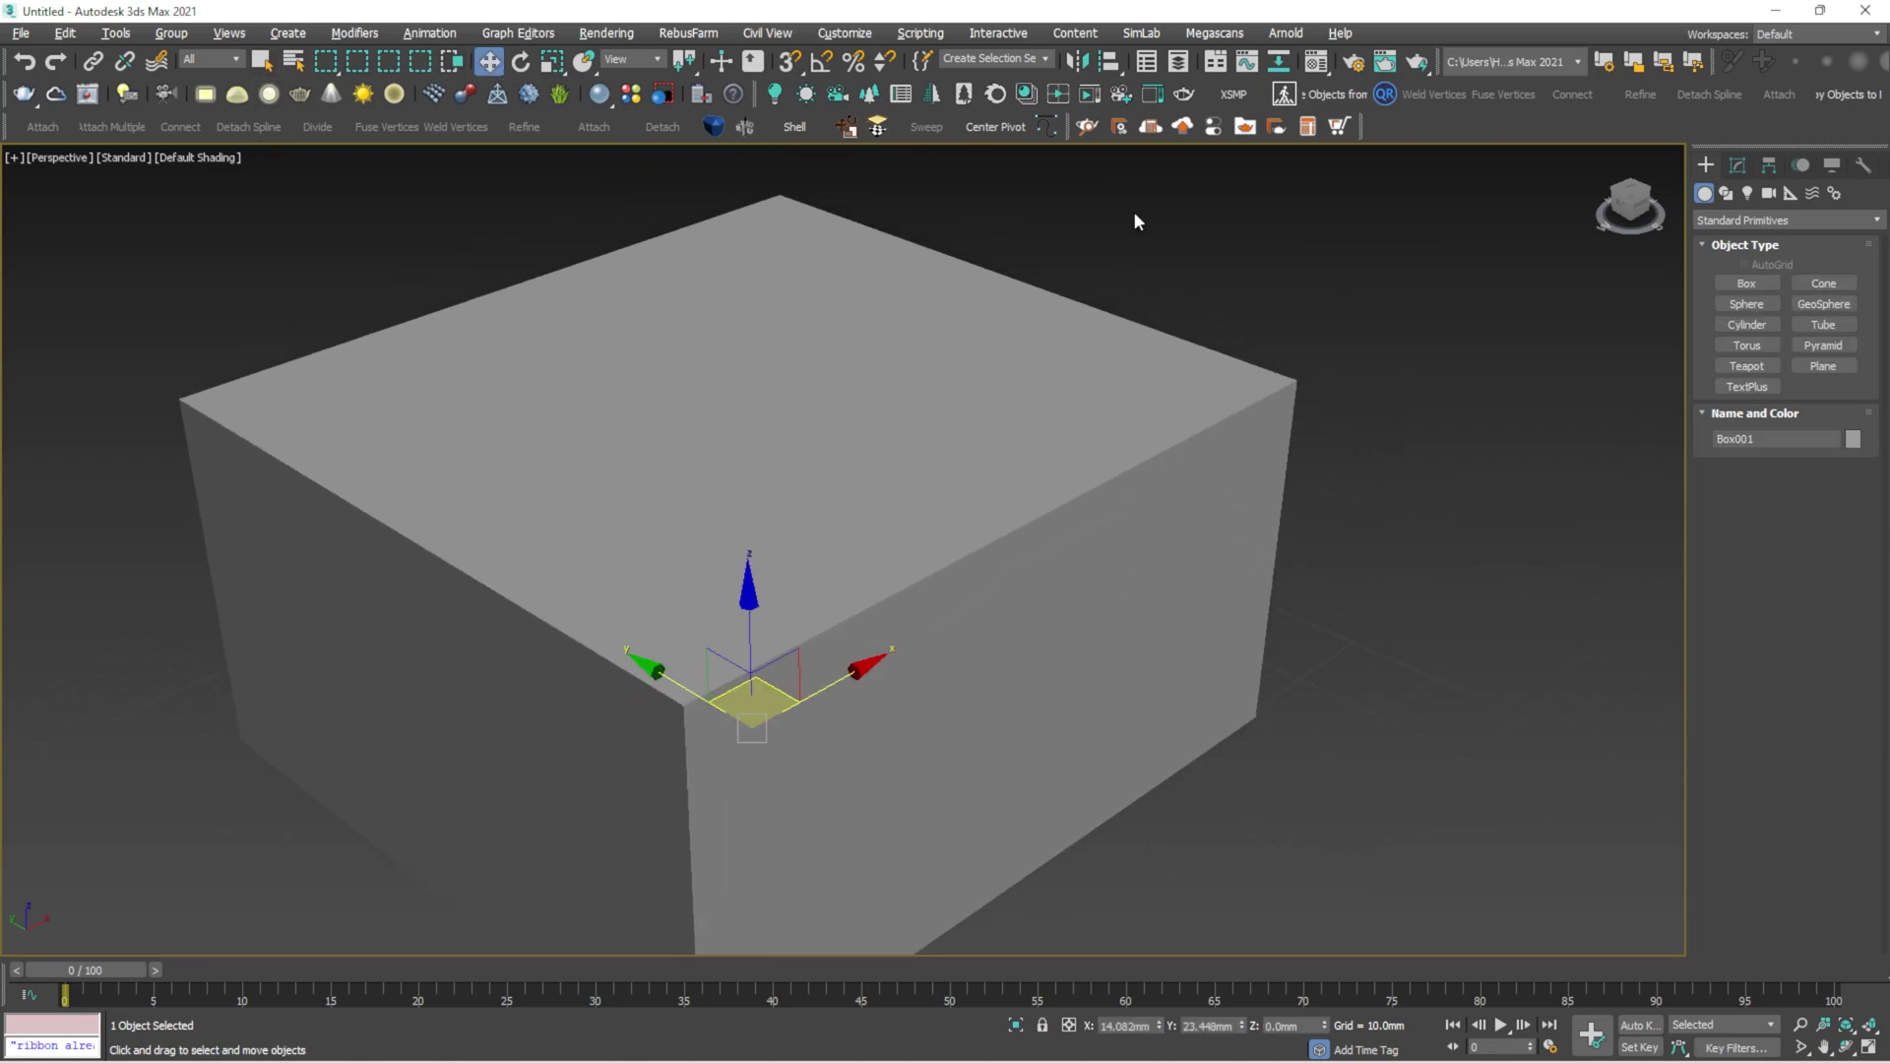
pyautogui.scroll(-5, 570, 410)
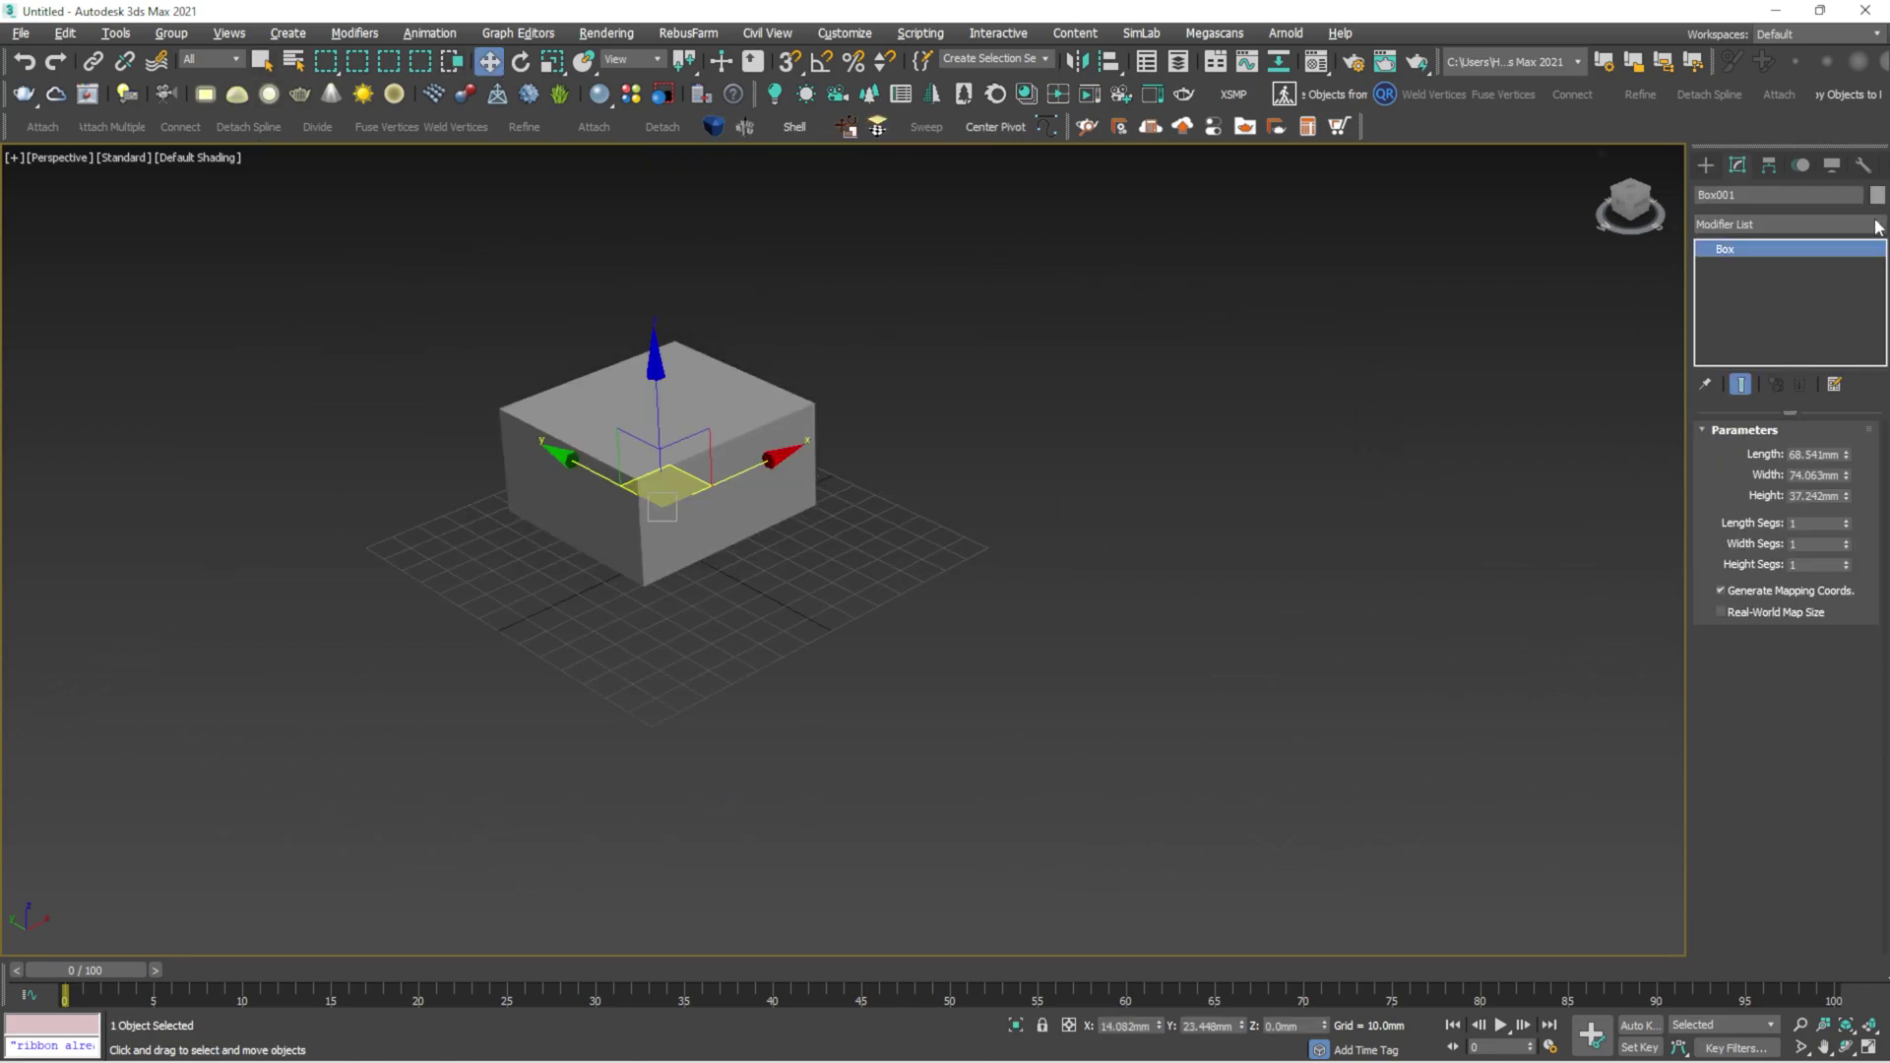
# Apply a Bend modifier to the box
pyautogui.click(1878, 225)
pyautogui.press('b')
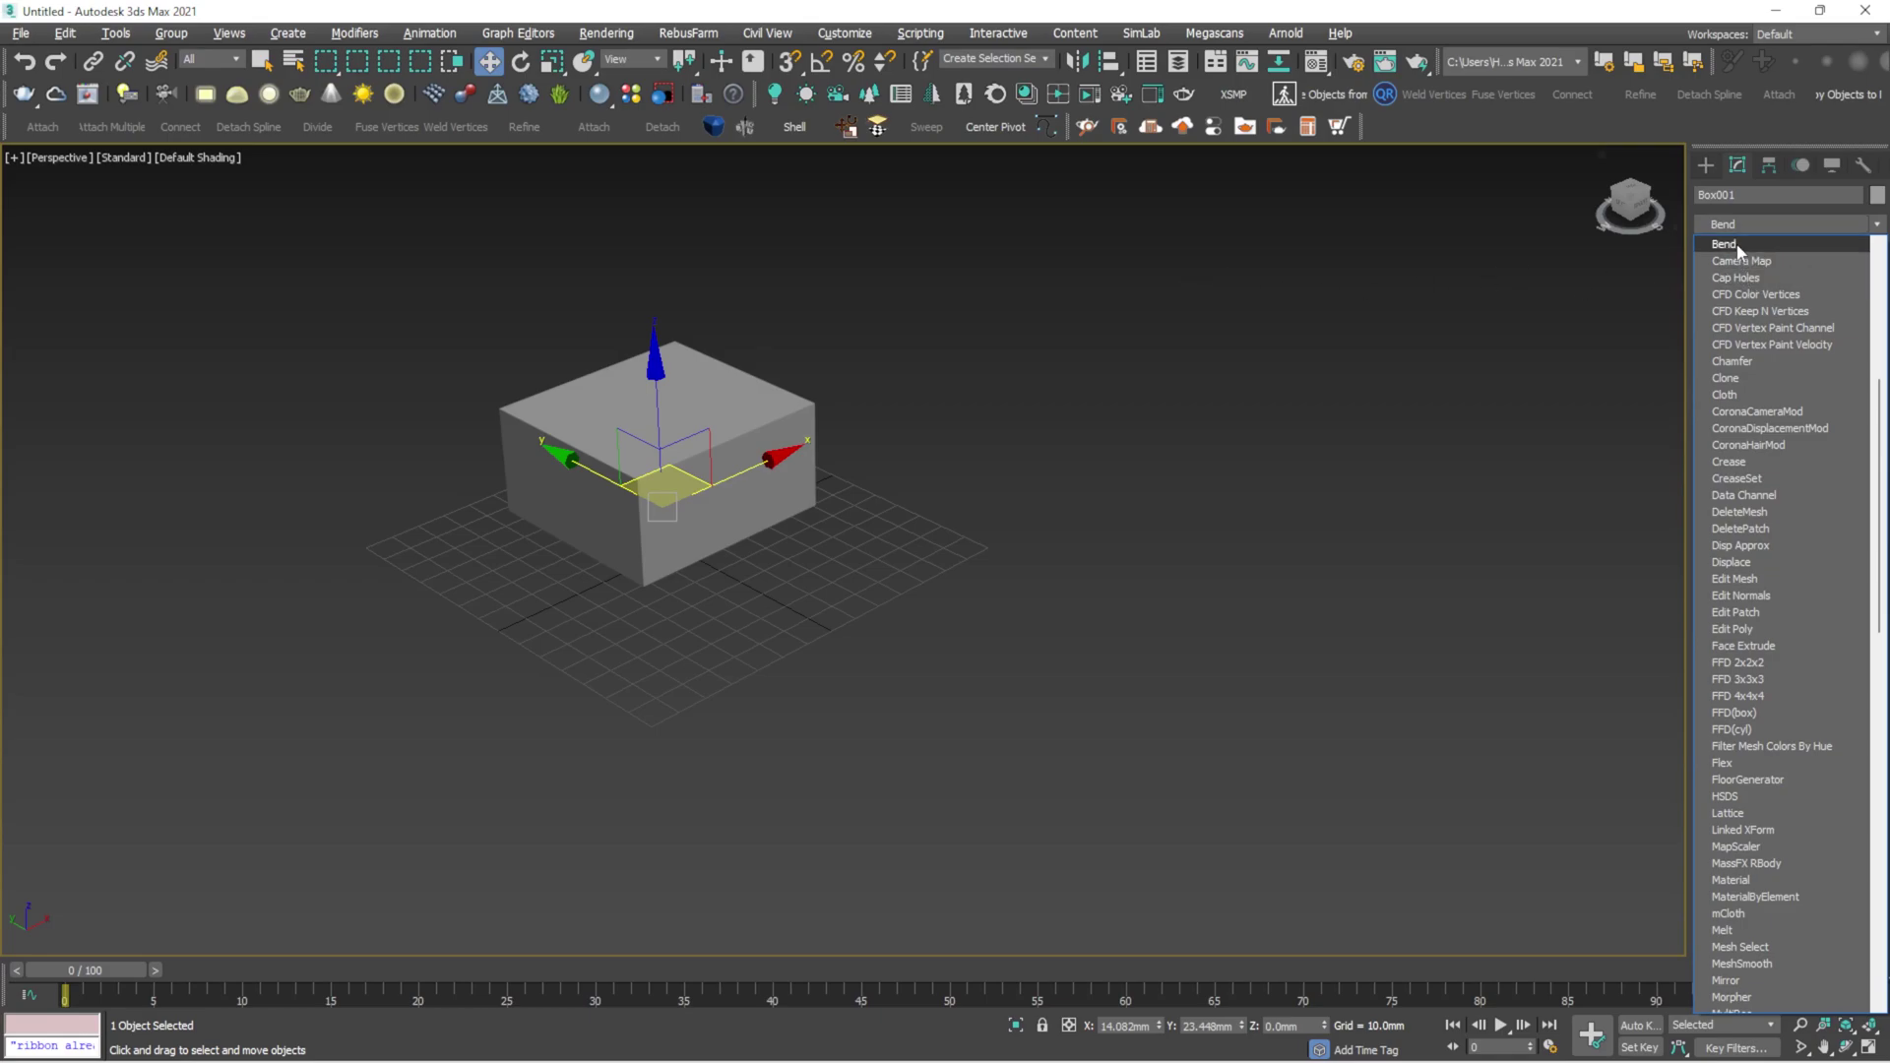
pyautogui.click(1738, 251)
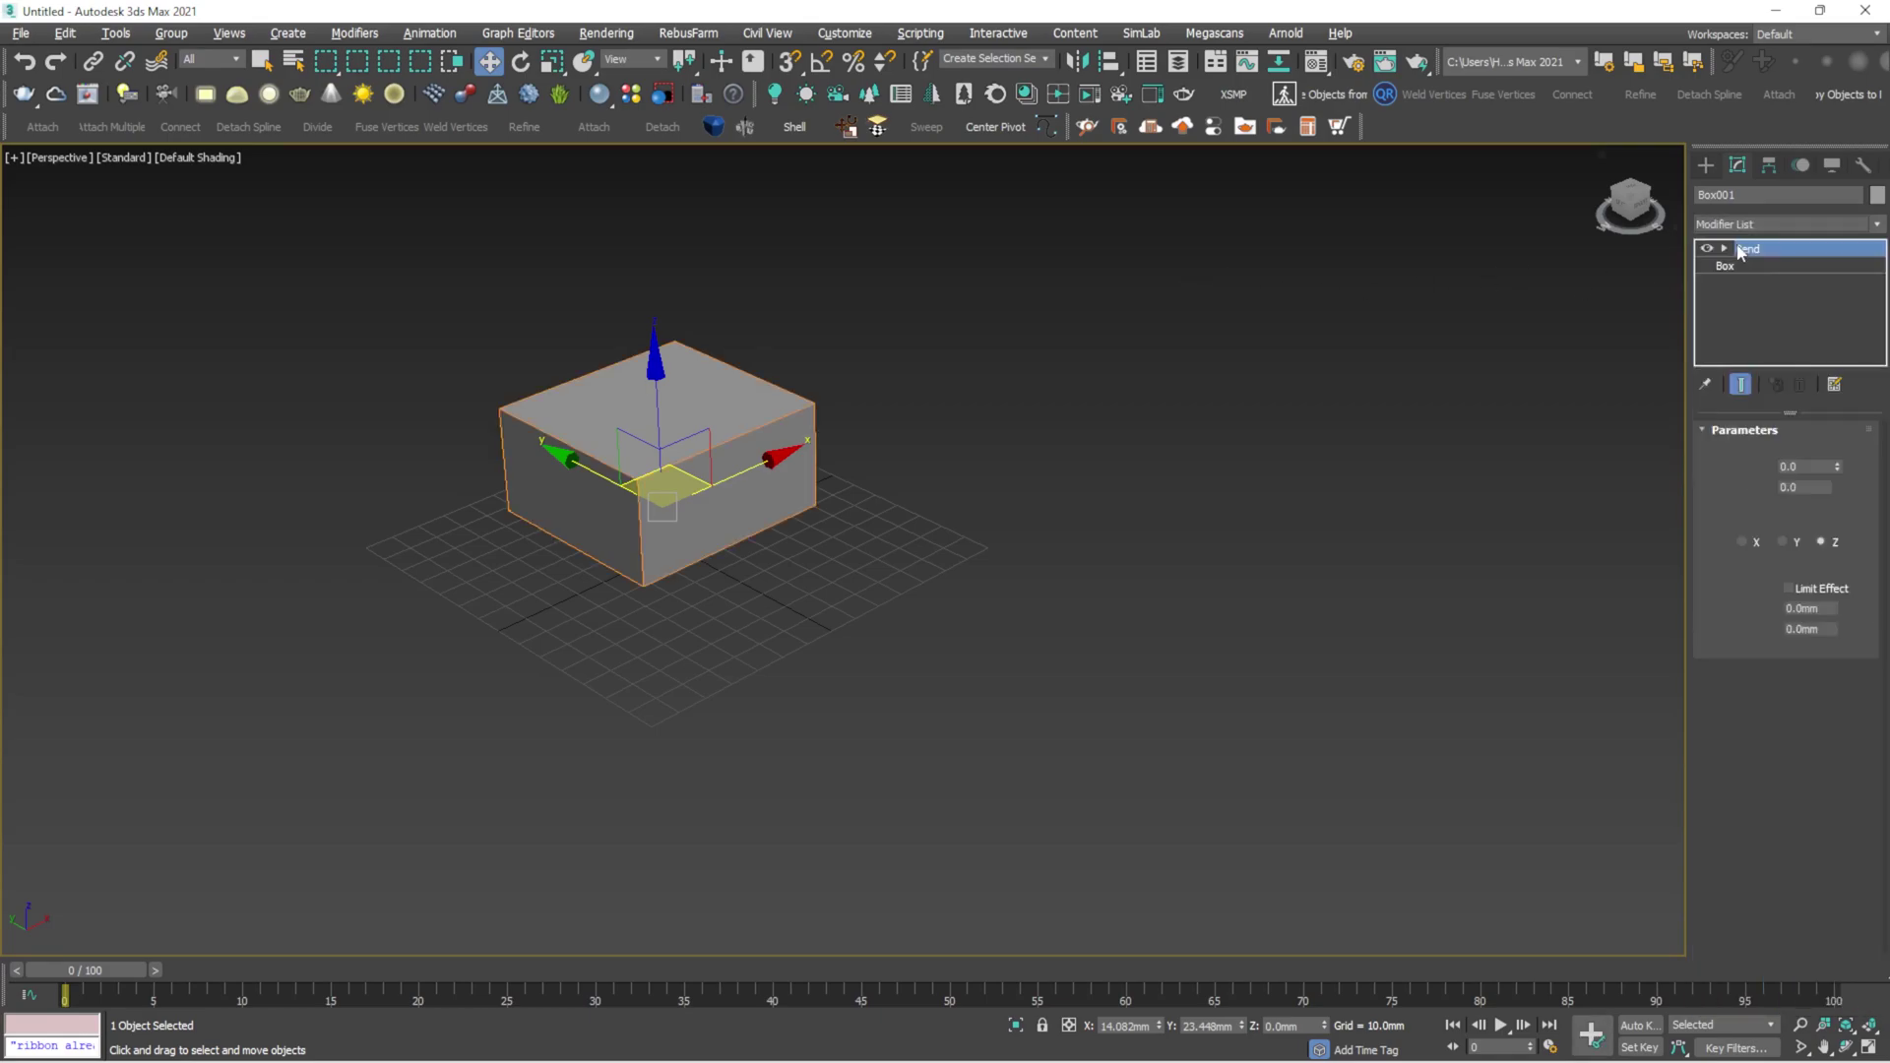
pyautogui.scroll(5, 718, 442)
pyautogui.scroll(-5, 613, 526)
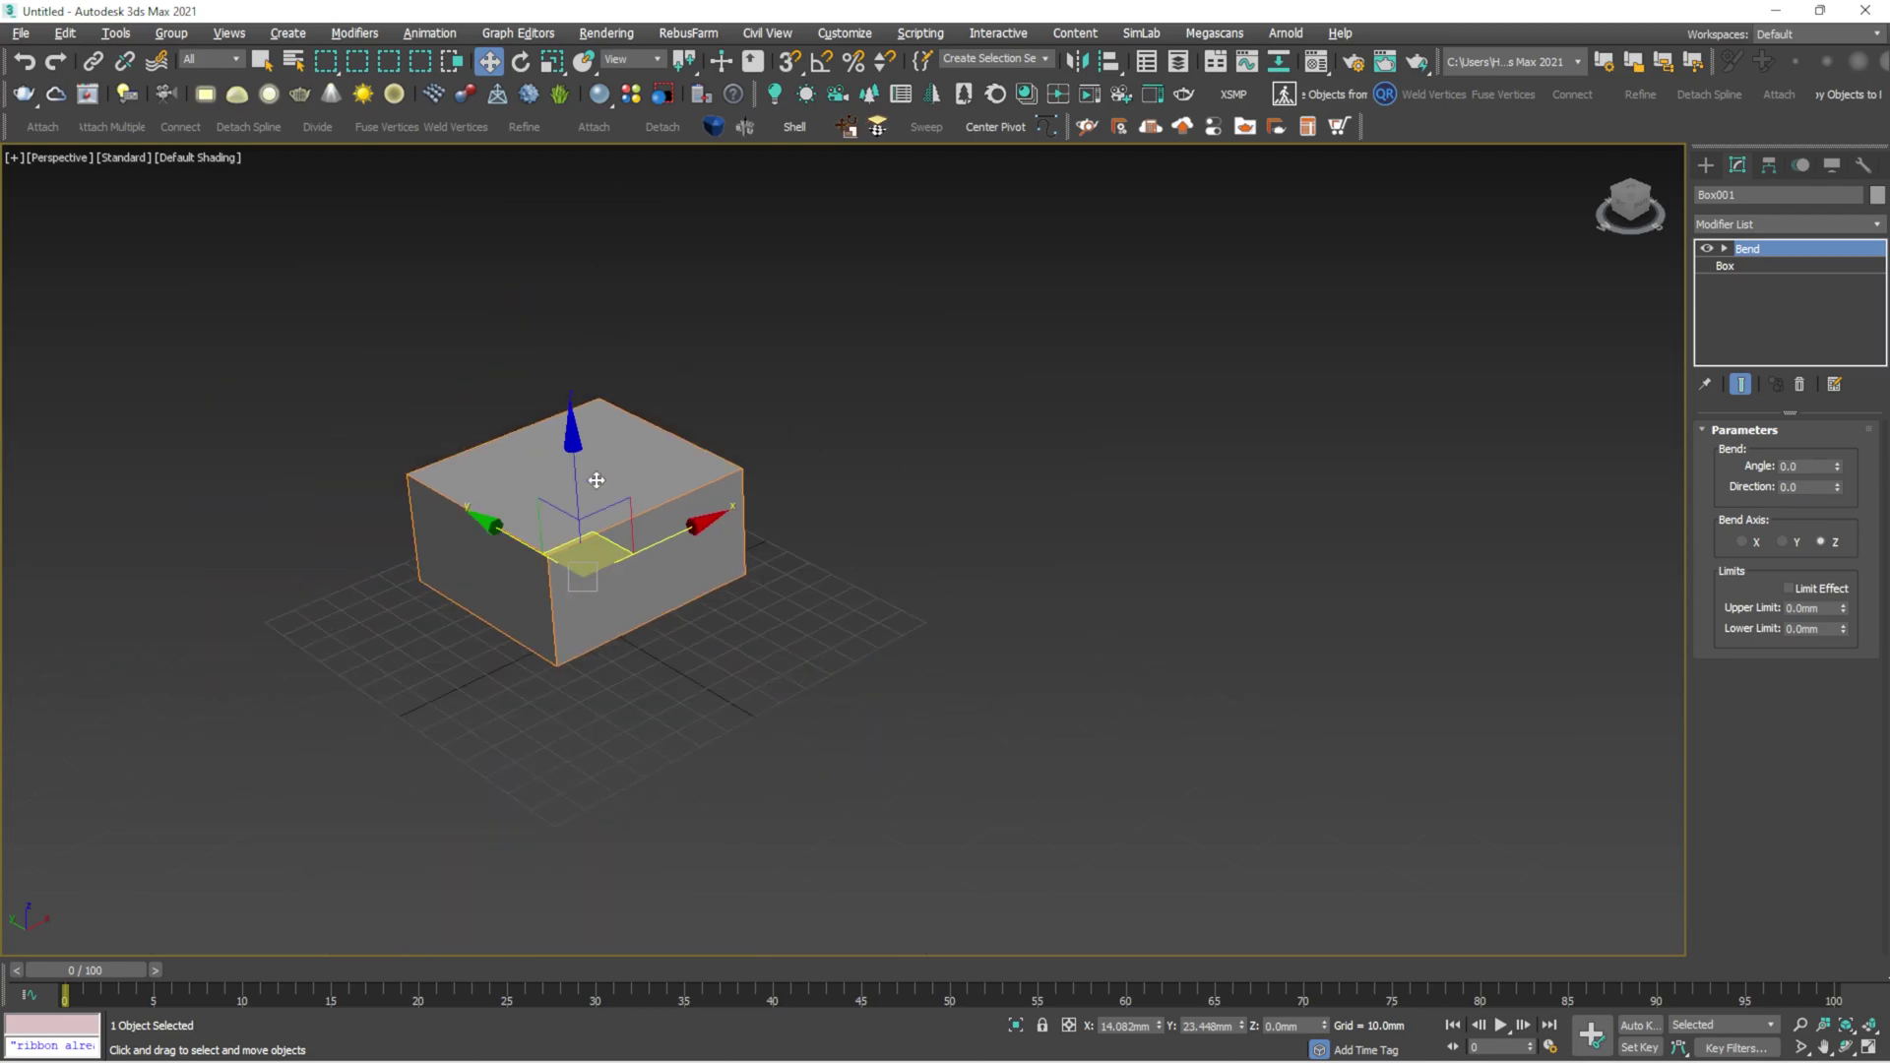
pyautogui.moveTo(594, 475); pyautogui.dragTo(740, 489, button='middle')
pyautogui.scroll(5, 689, 527)
# Reshape the base box into a long bar about 13.7 mm long, 121.1 mm wide and 10.8 mm high
pyautogui.click(1762, 267)
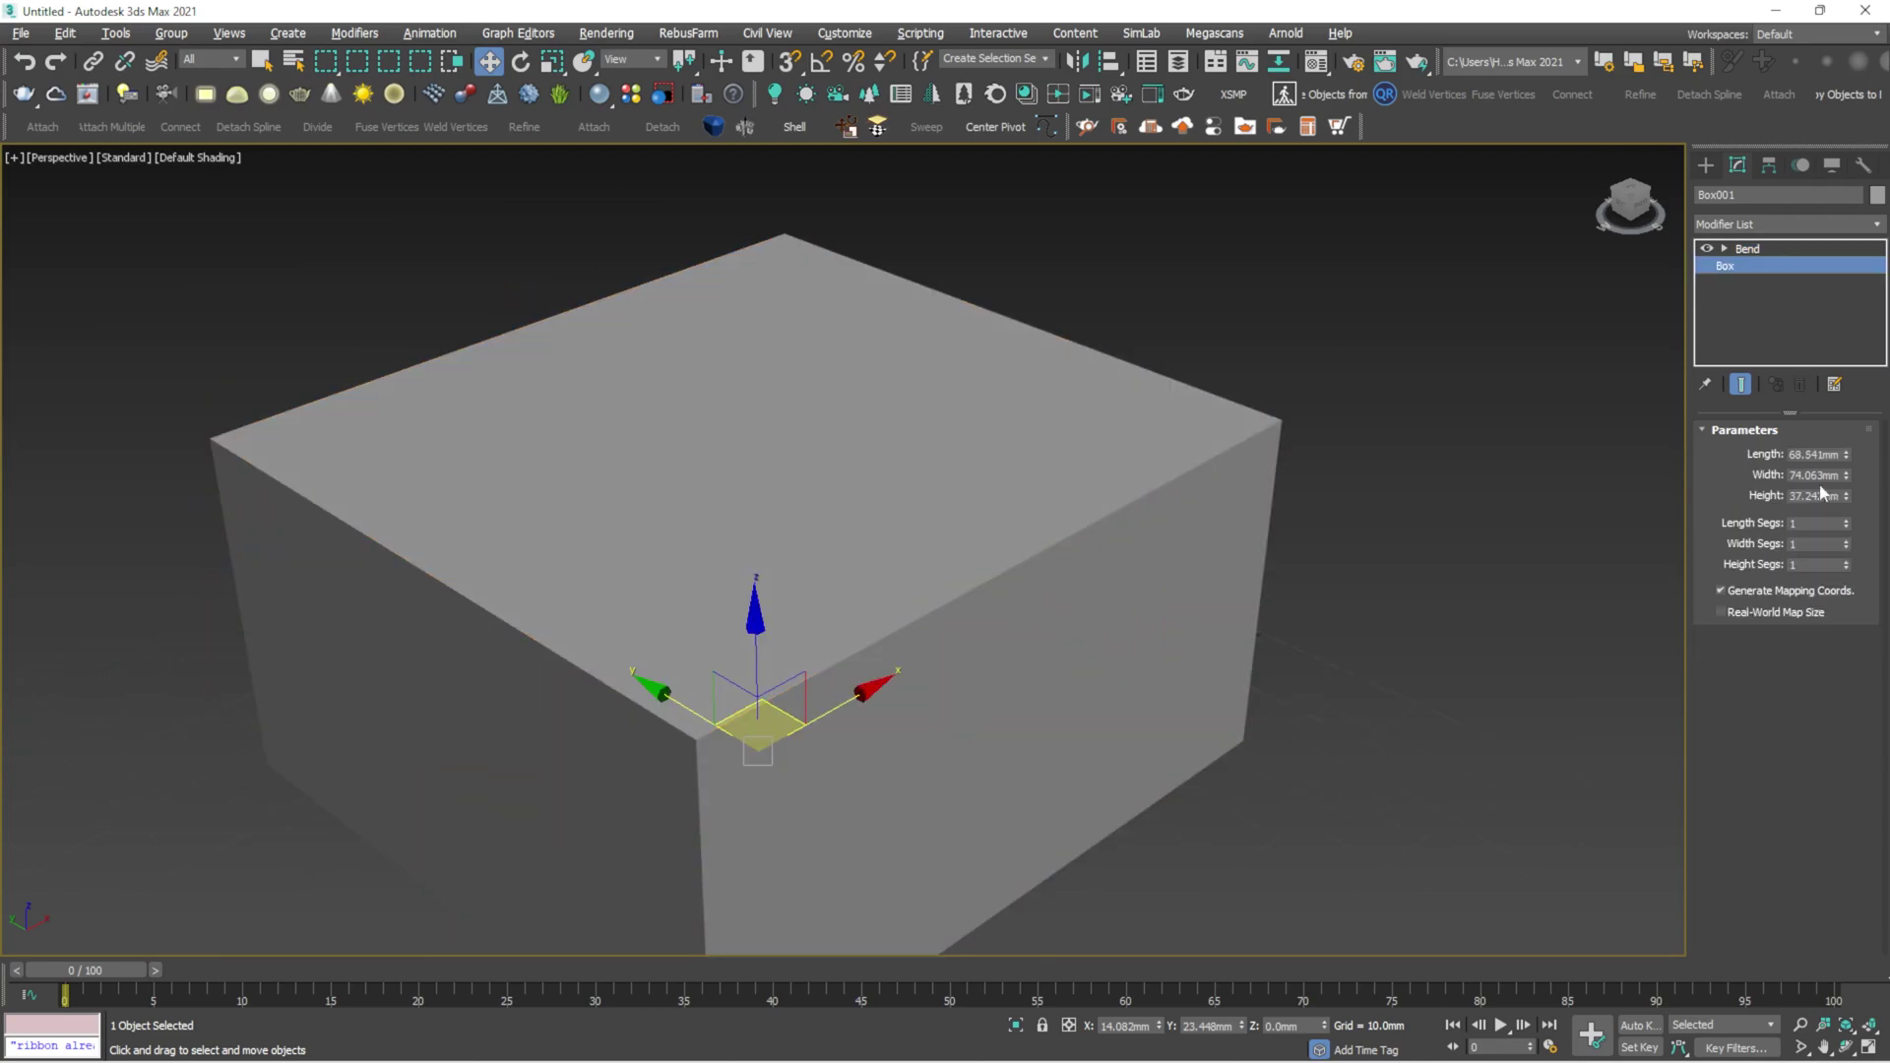
pyautogui.moveTo(1847, 496); pyautogui.dragTo(1830, 1040)
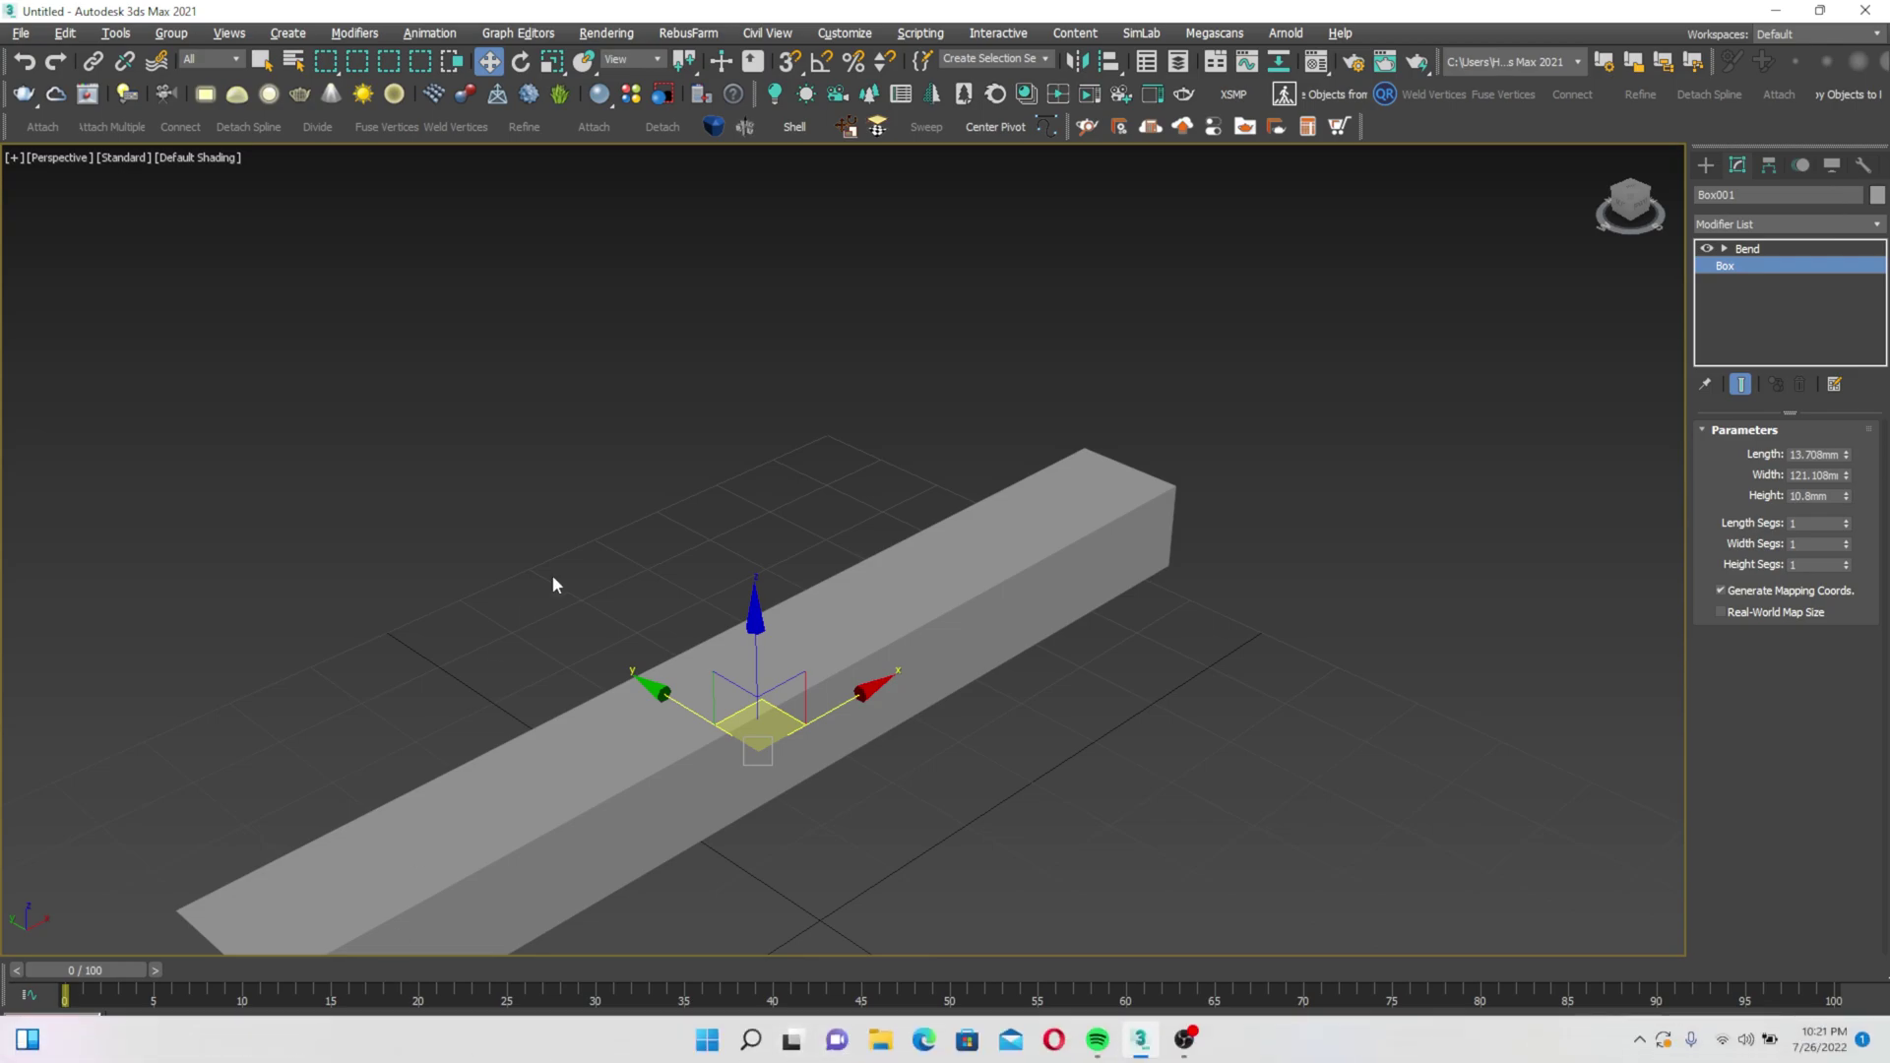
pyautogui.scroll(-5, 553, 575)
pyautogui.click(719, 437)
pyautogui.click(637, 606)
pyautogui.scroll(5, 637, 606)
pyautogui.moveTo(633, 621)
pyautogui.keyDown('alt'); pyautogui.mouseDown(button='middle')
pyautogui.moveTo(526, 641)
pyautogui.moveTo(597, 616)
pyautogui.moveTo(754, 670)
pyautogui.moveTo(726, 631)
pyautogui.moveTo(637, 629)
pyautogui.mouseUp(button='middle'); pyautogui.keyUp('alt')
pyautogui.keyDown('alt'); pyautogui.click(726, 624); pyautogui.keyUp('alt')
pyautogui.click(721, 652)
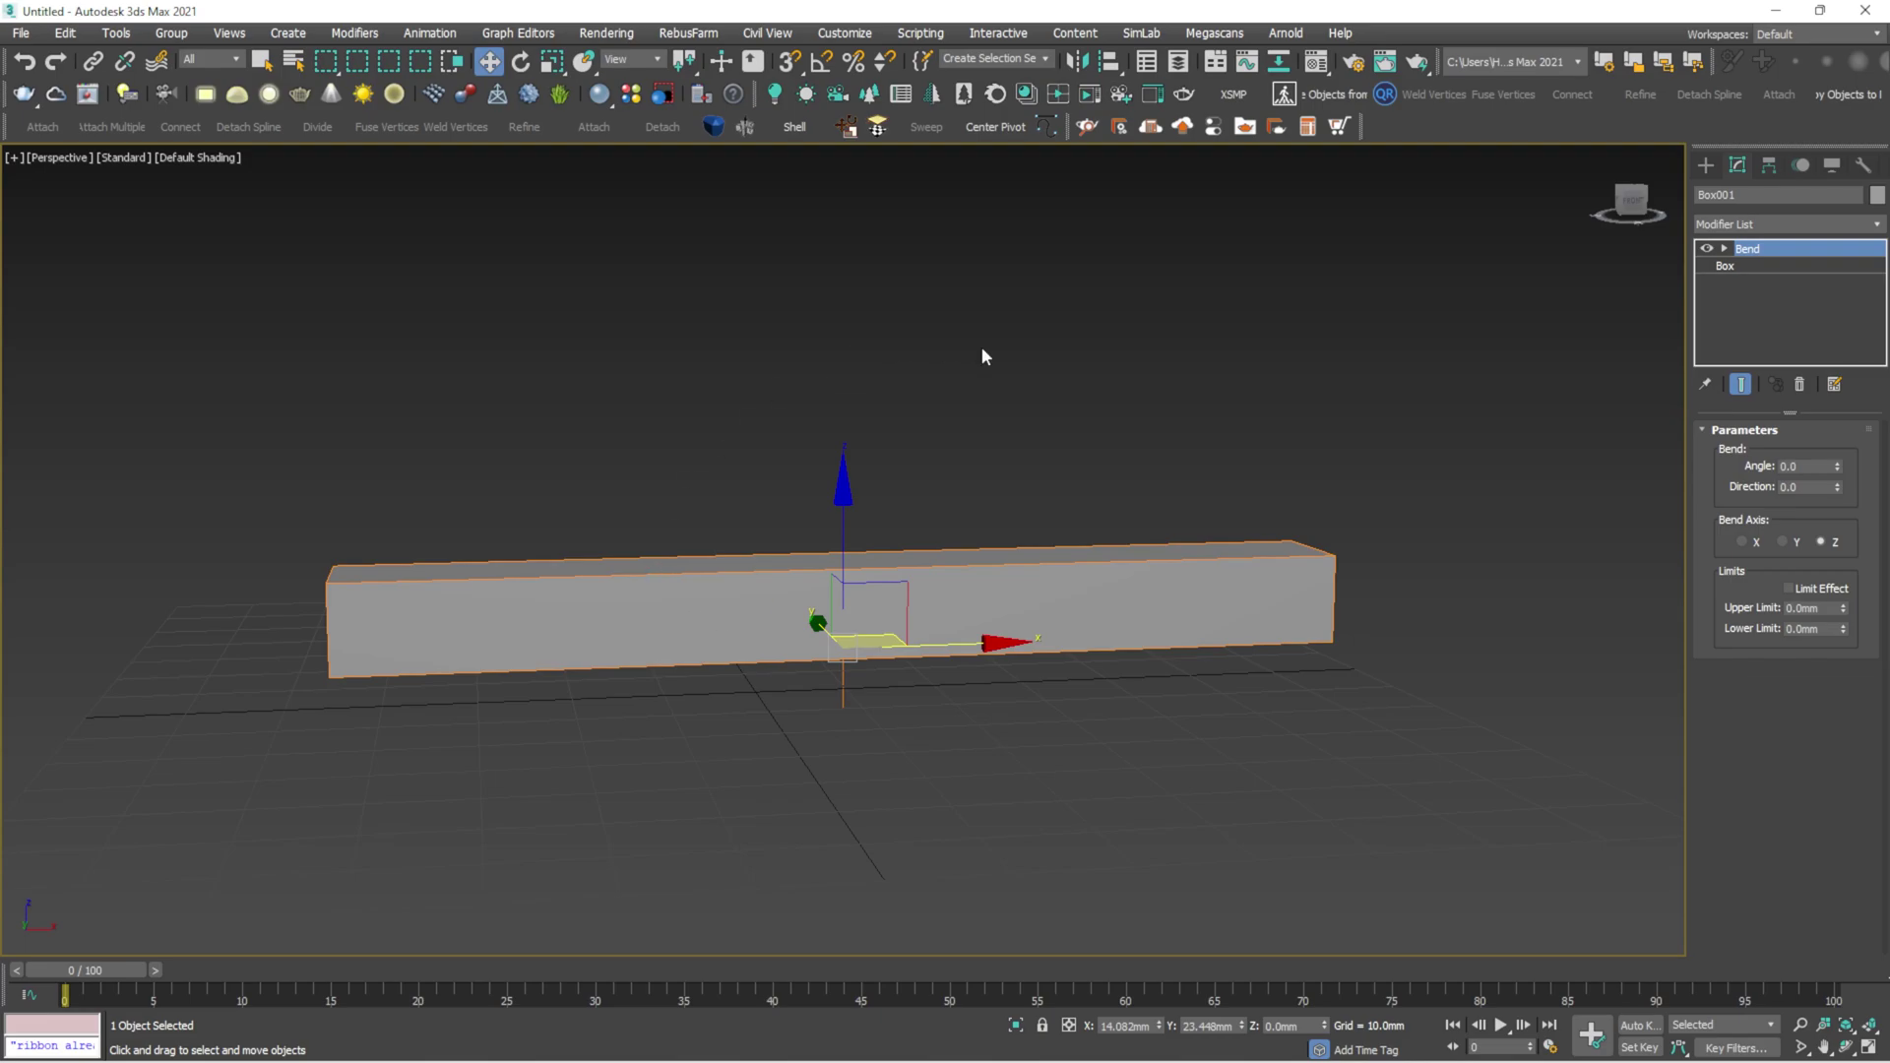
pyautogui.keyDown('alt'); pyautogui.moveTo(983, 354); pyautogui.dragTo(991, 308, button='middle'); pyautogui.keyUp('alt')
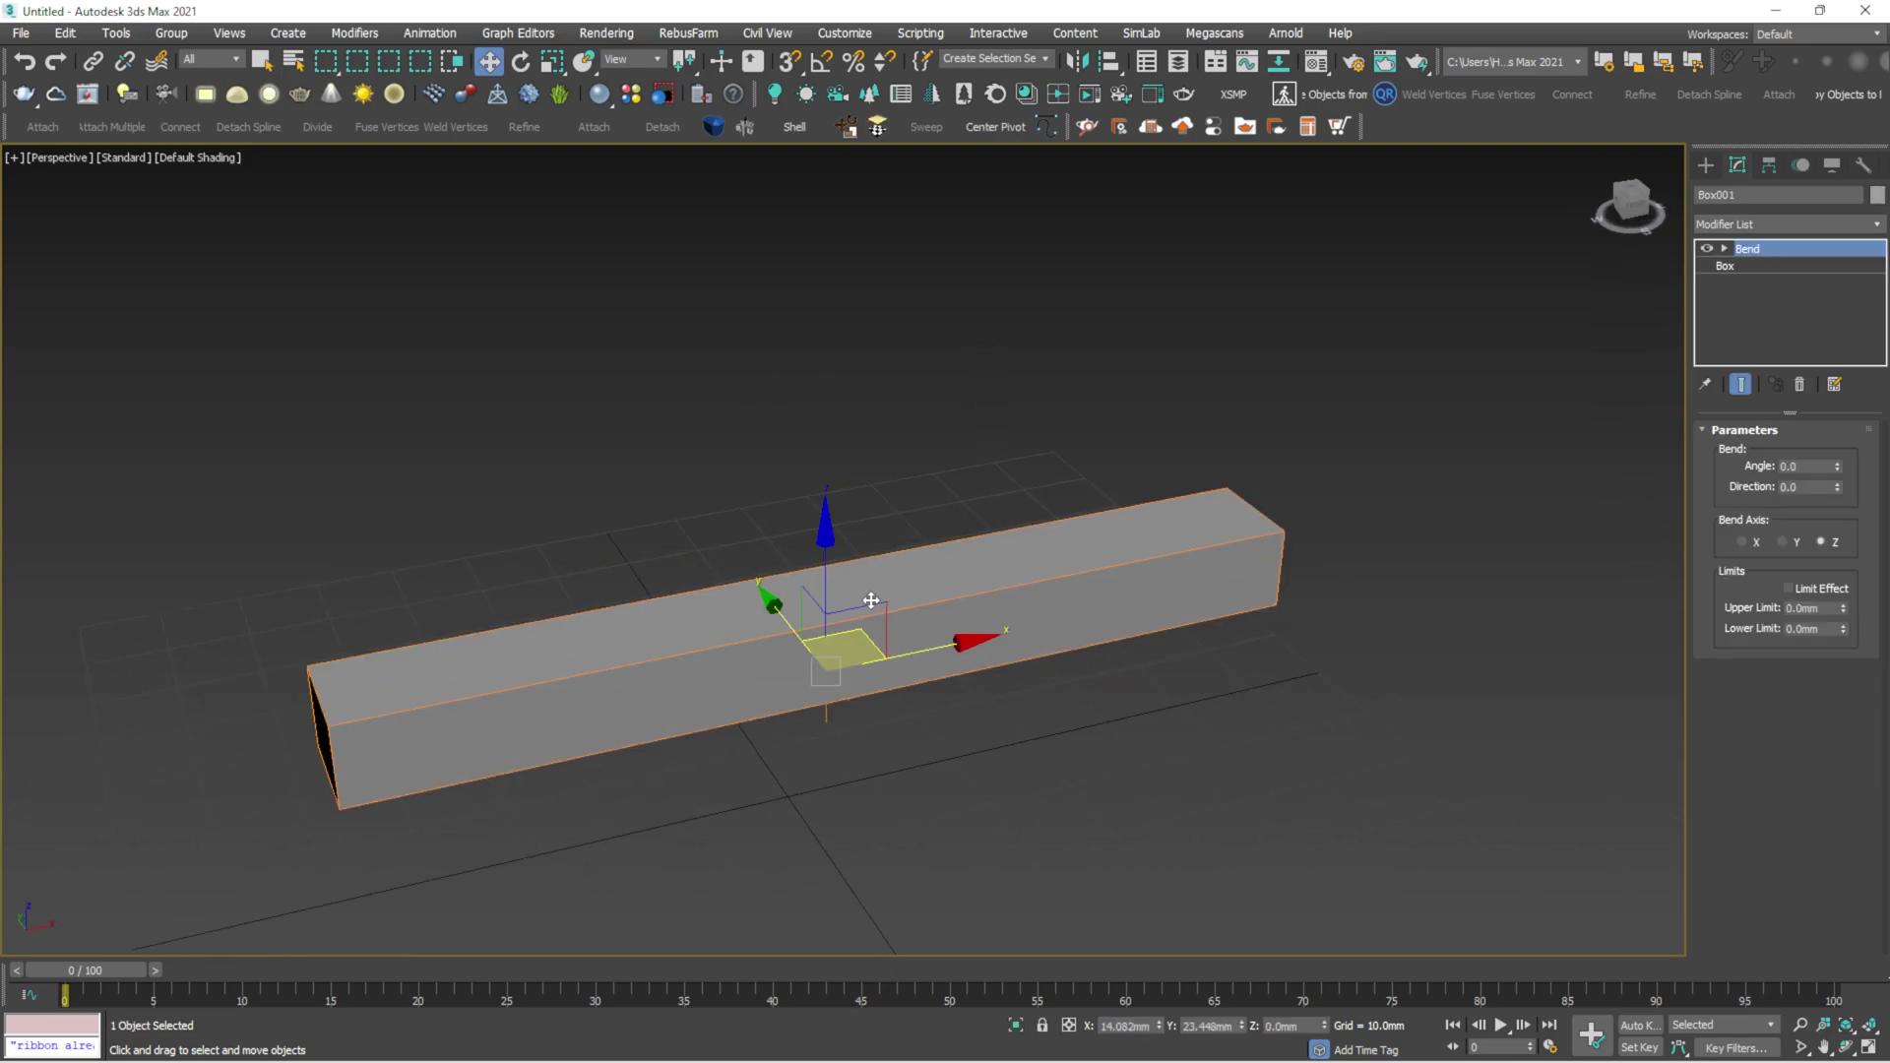
# Set the bar's length, width and height segments to 5 each and display its edged faces
pyautogui.click(1728, 267)
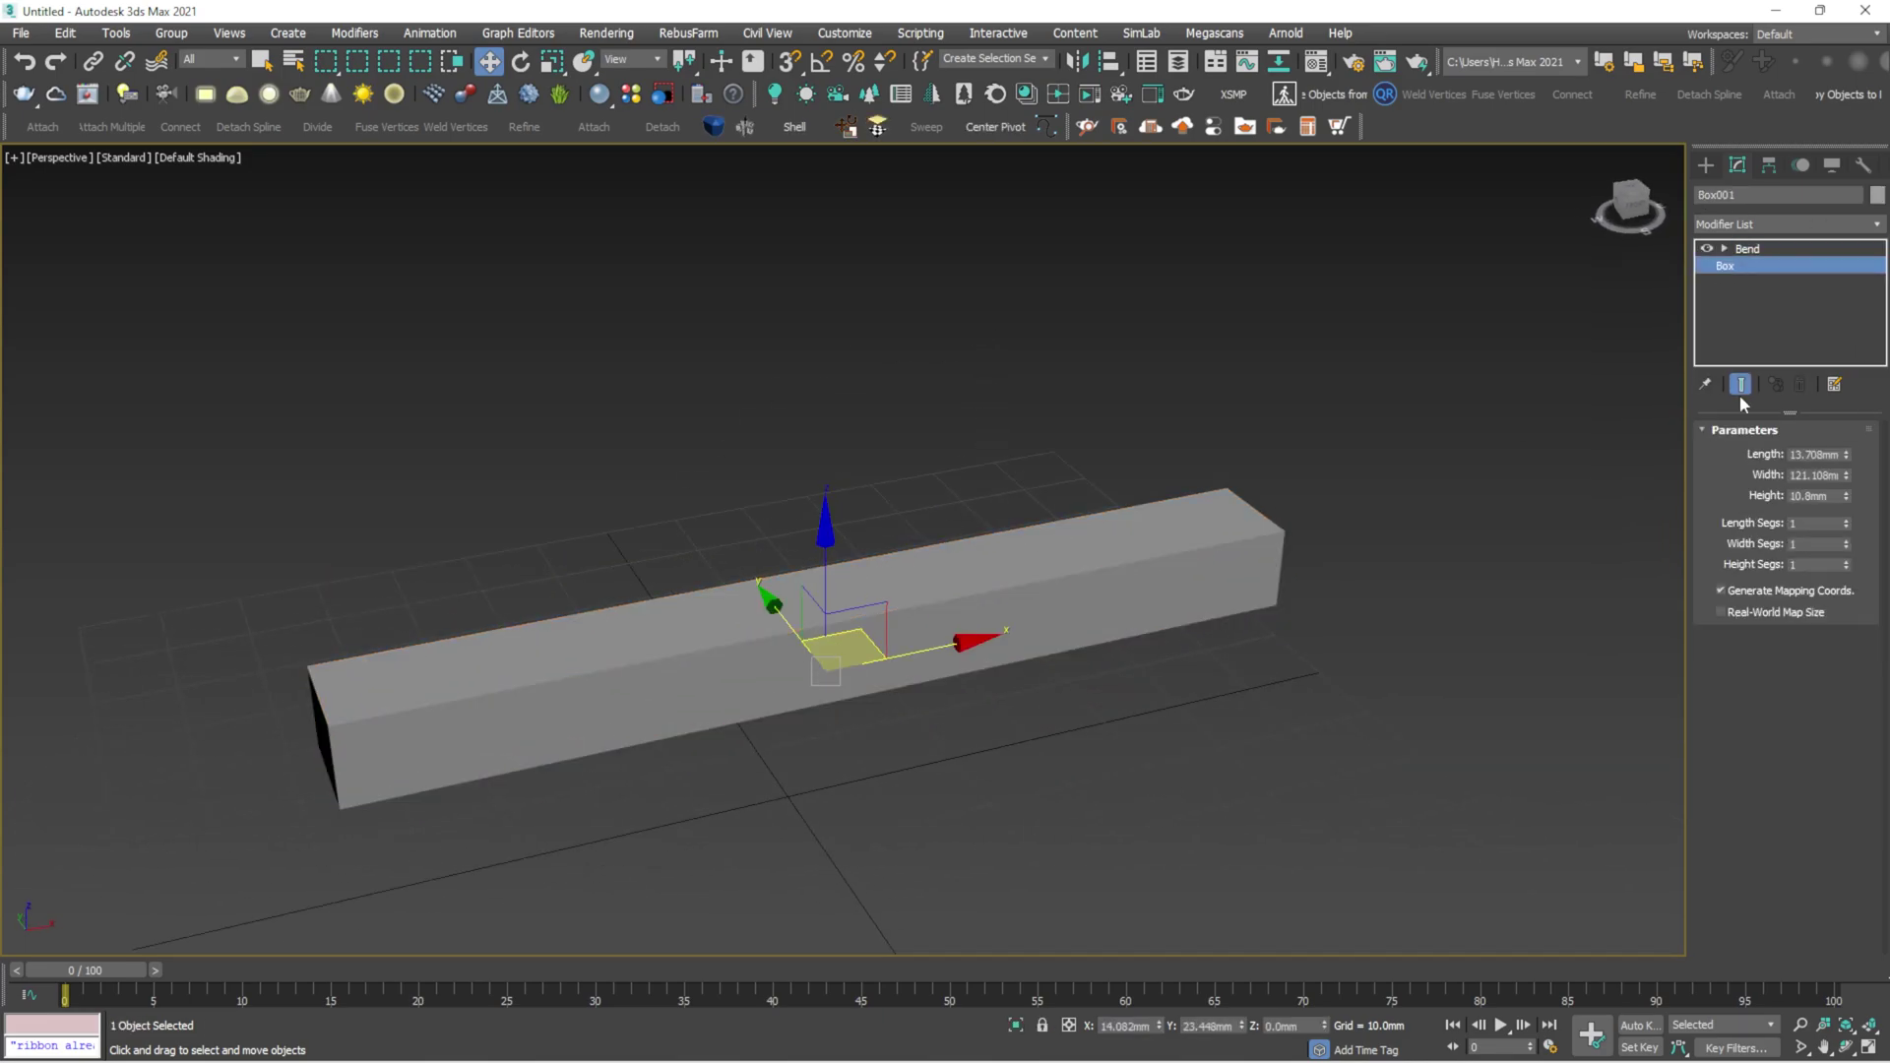
pyautogui.doubleClick(1833, 522)
pyautogui.press('Tab')
pyautogui.write('5')
pyautogui.press('Tab')
pyautogui.write('5')
pyautogui.click(1474, 333)
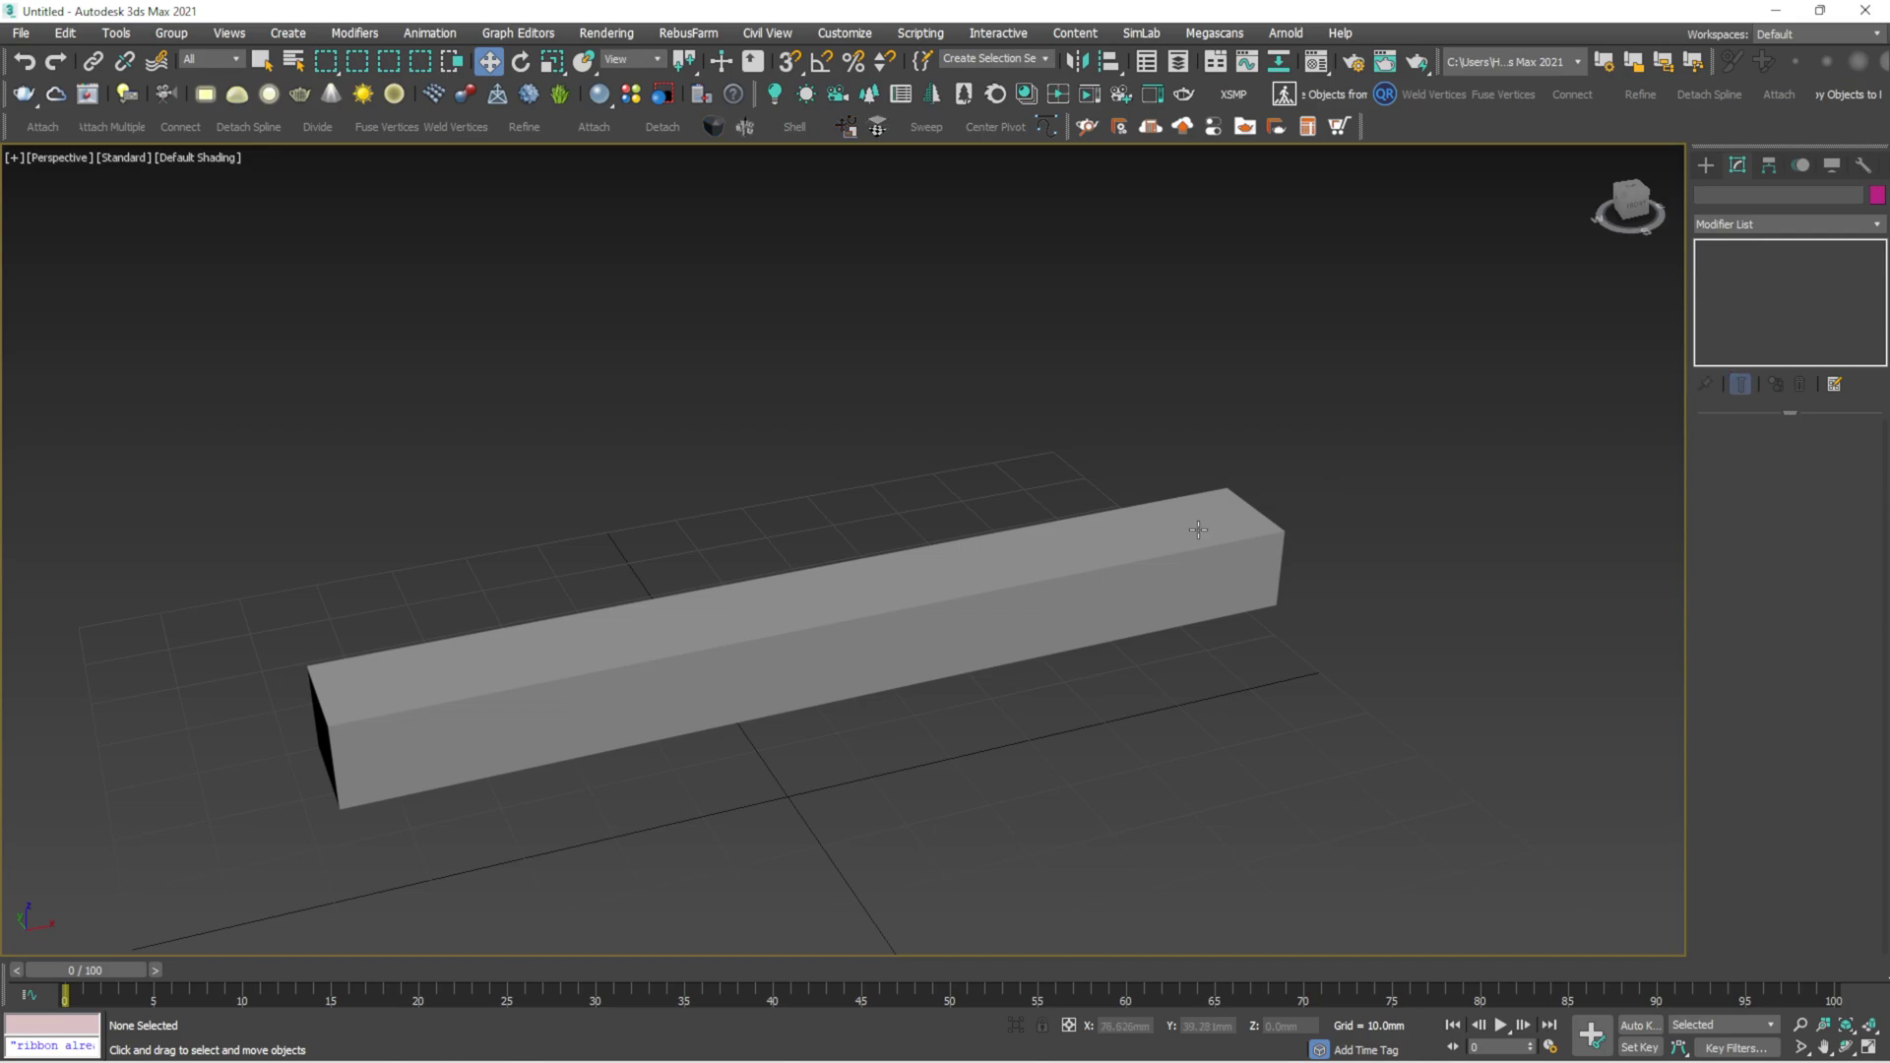
pyautogui.click(1199, 529)
pyautogui.press('F4')
pyautogui.click(1211, 375)
pyautogui.click(1074, 547)
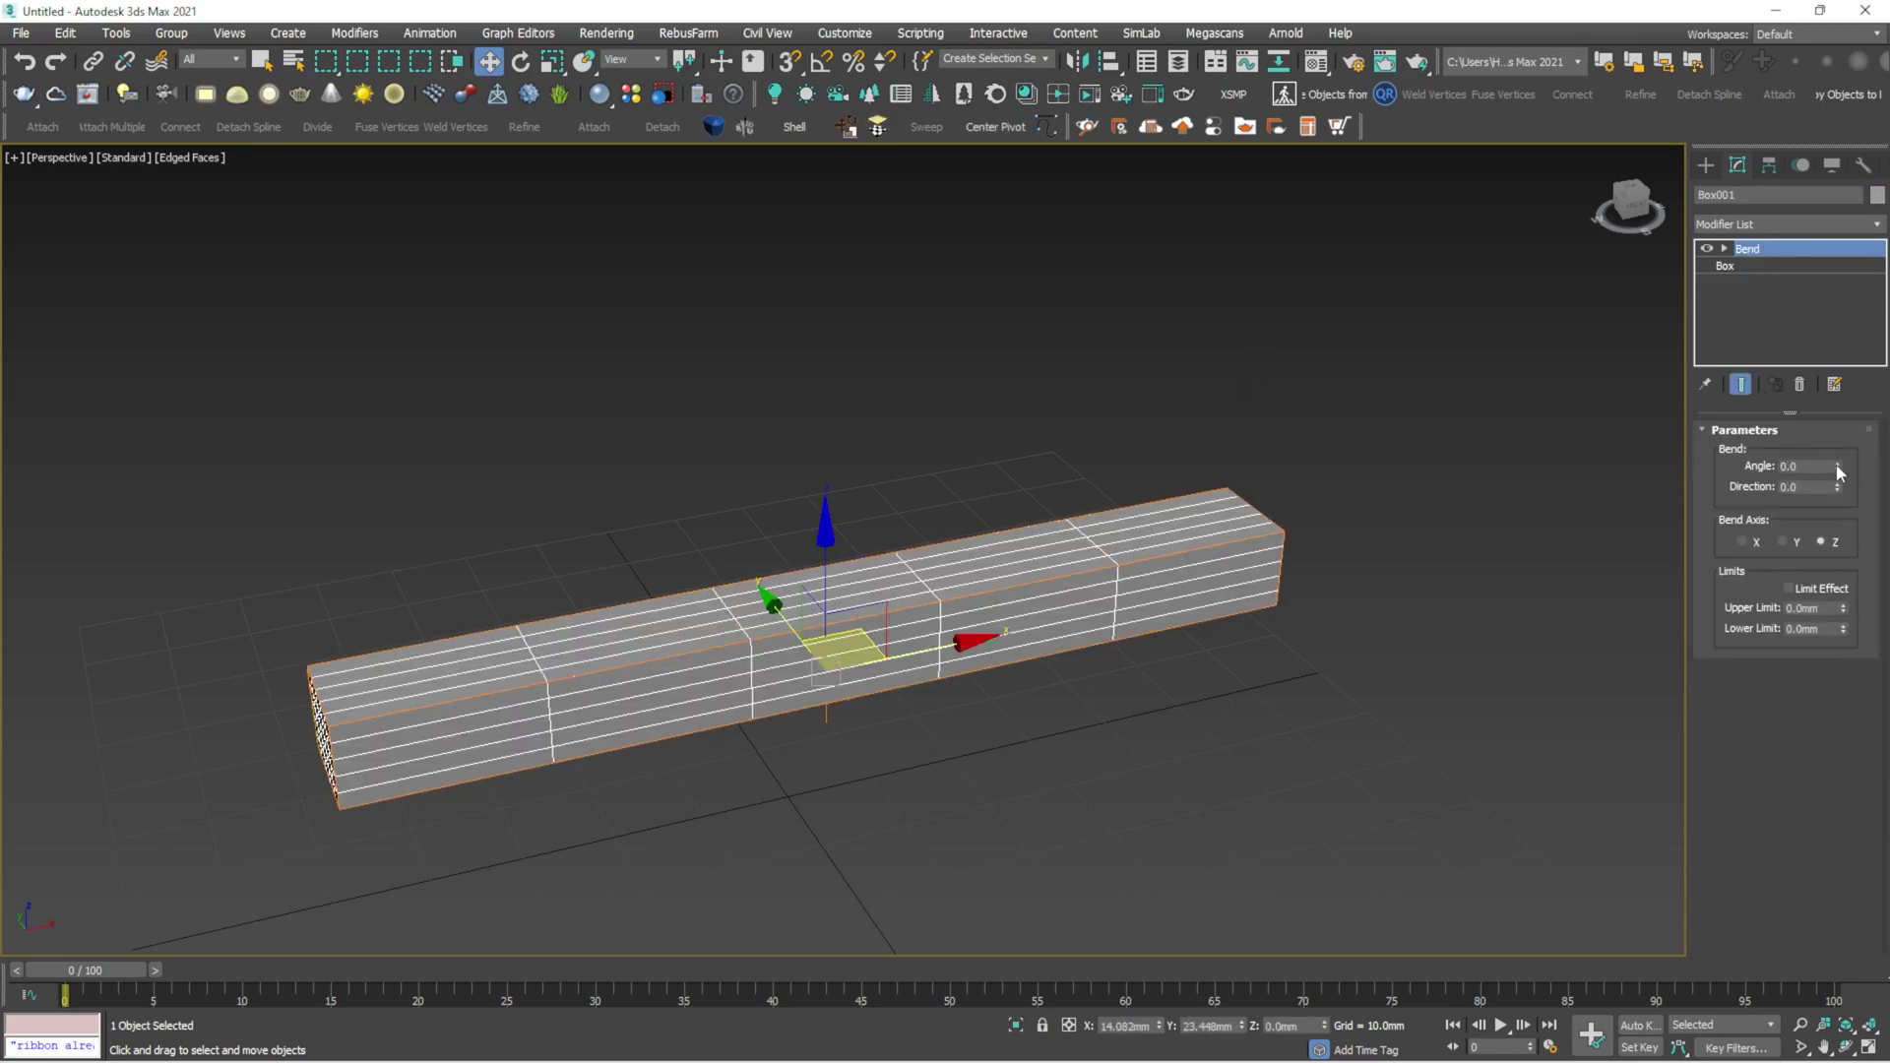
# Set the Bend modifier's angle to 45 on the segmented bar
pyautogui.moveTo(1838, 472); pyautogui.dragTo(1830, 384)
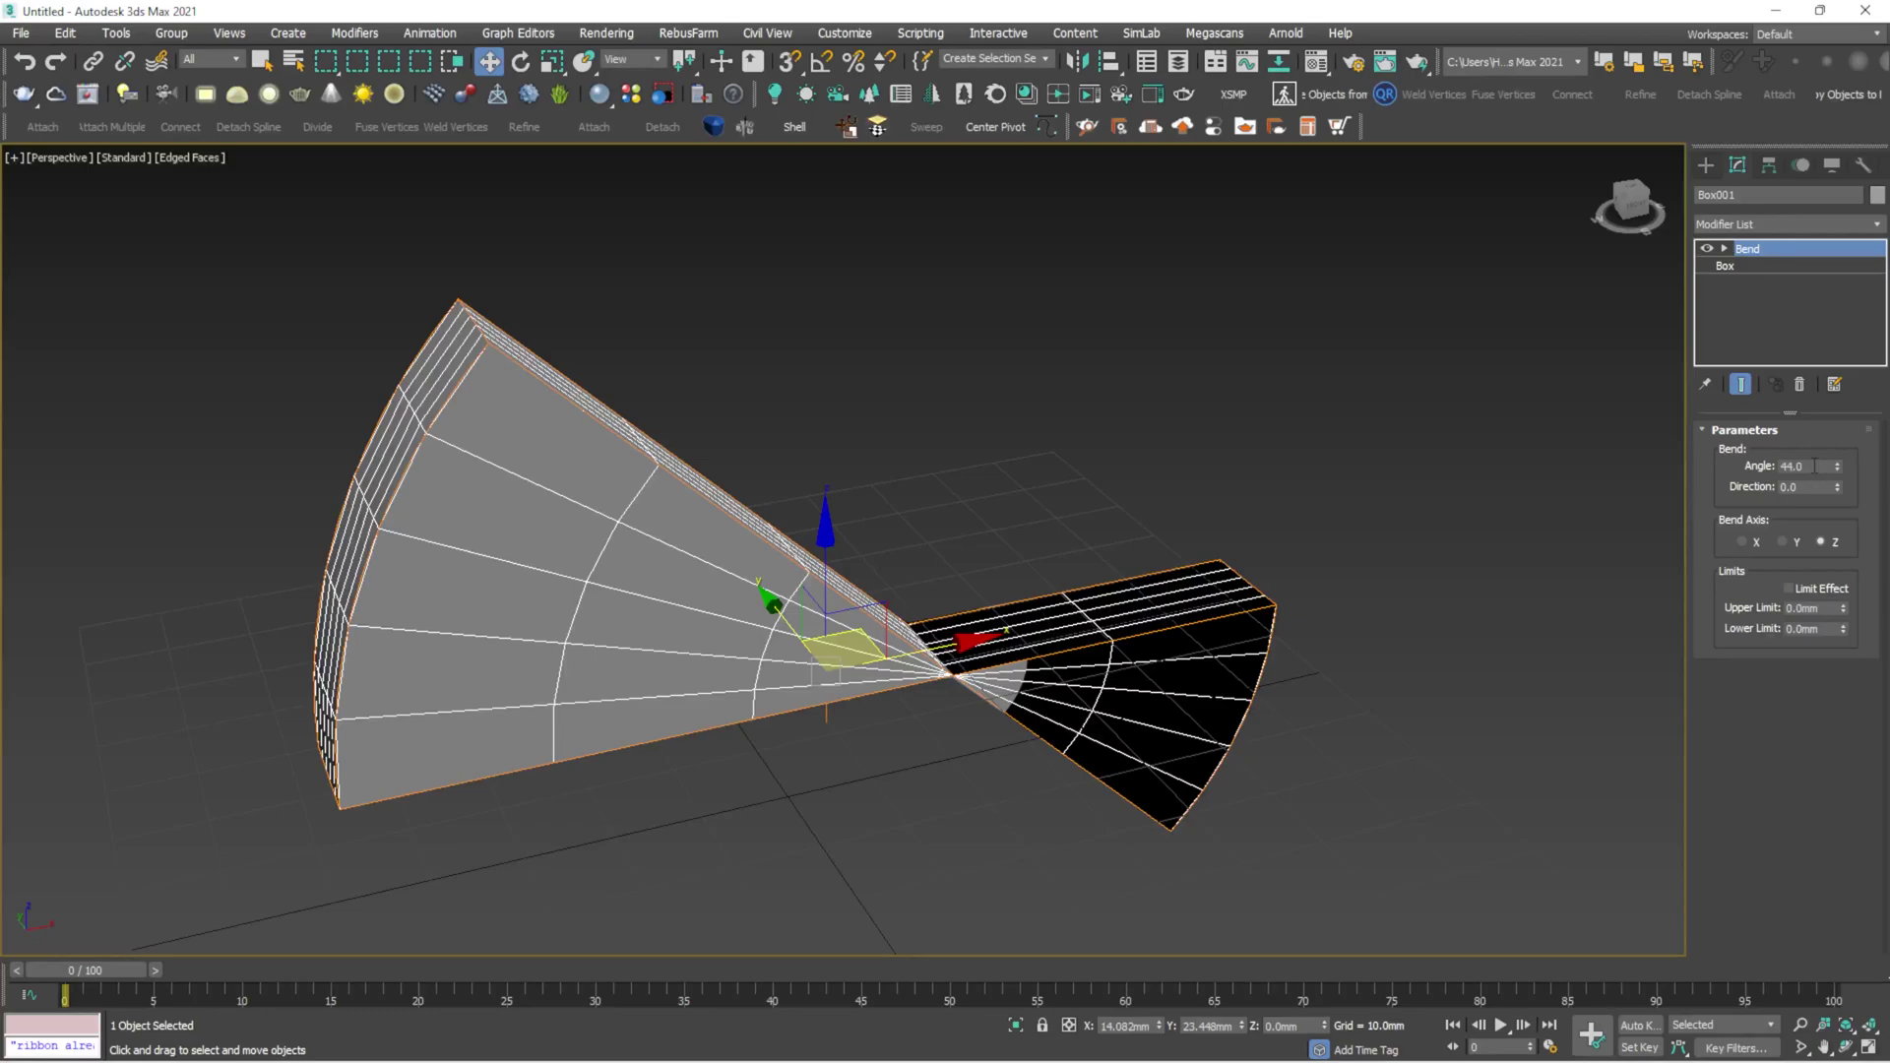
pyautogui.moveTo(1815, 466); pyautogui.dragTo(1738, 471)
pyautogui.press('Return')
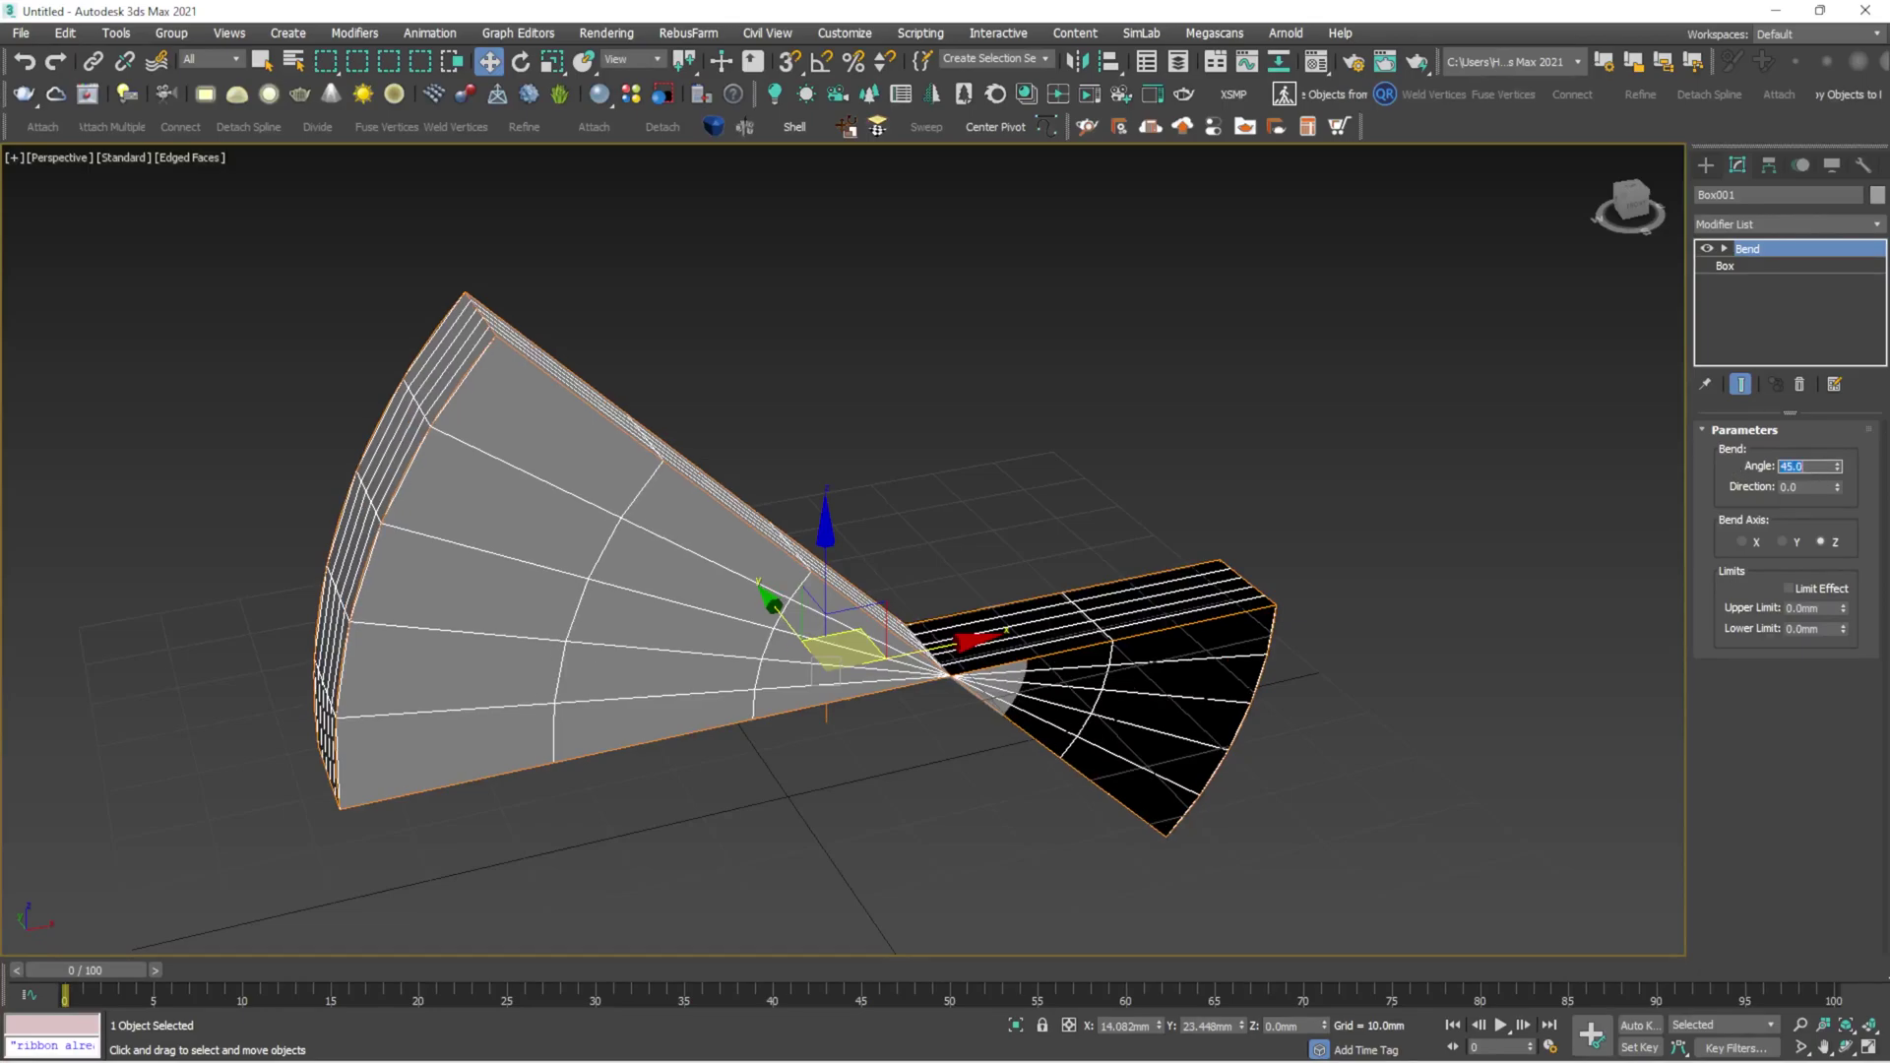
pyautogui.scroll(5, 1021, 641)
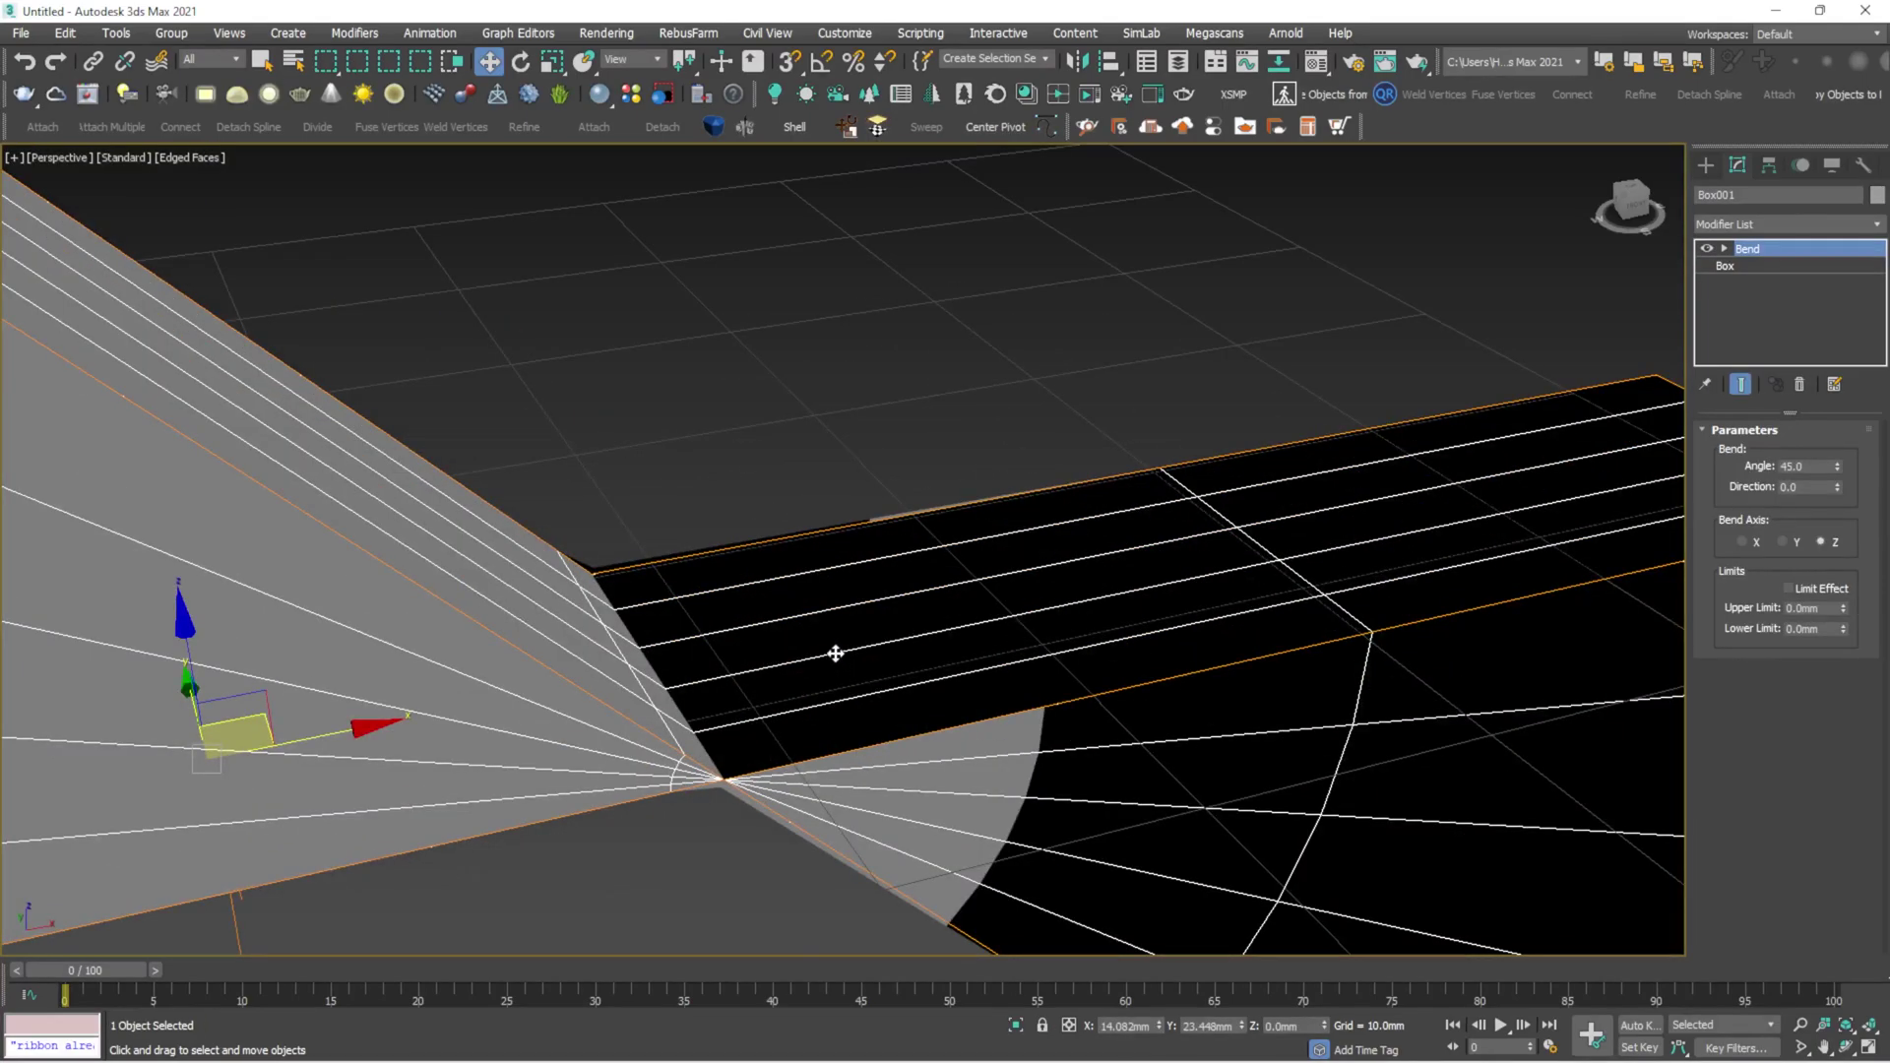
pyautogui.scroll(-5, 836, 653)
pyautogui.click(951, 434)
pyautogui.click(958, 661)
pyautogui.scroll(5, 958, 661)
pyautogui.scroll(-5, 958, 659)
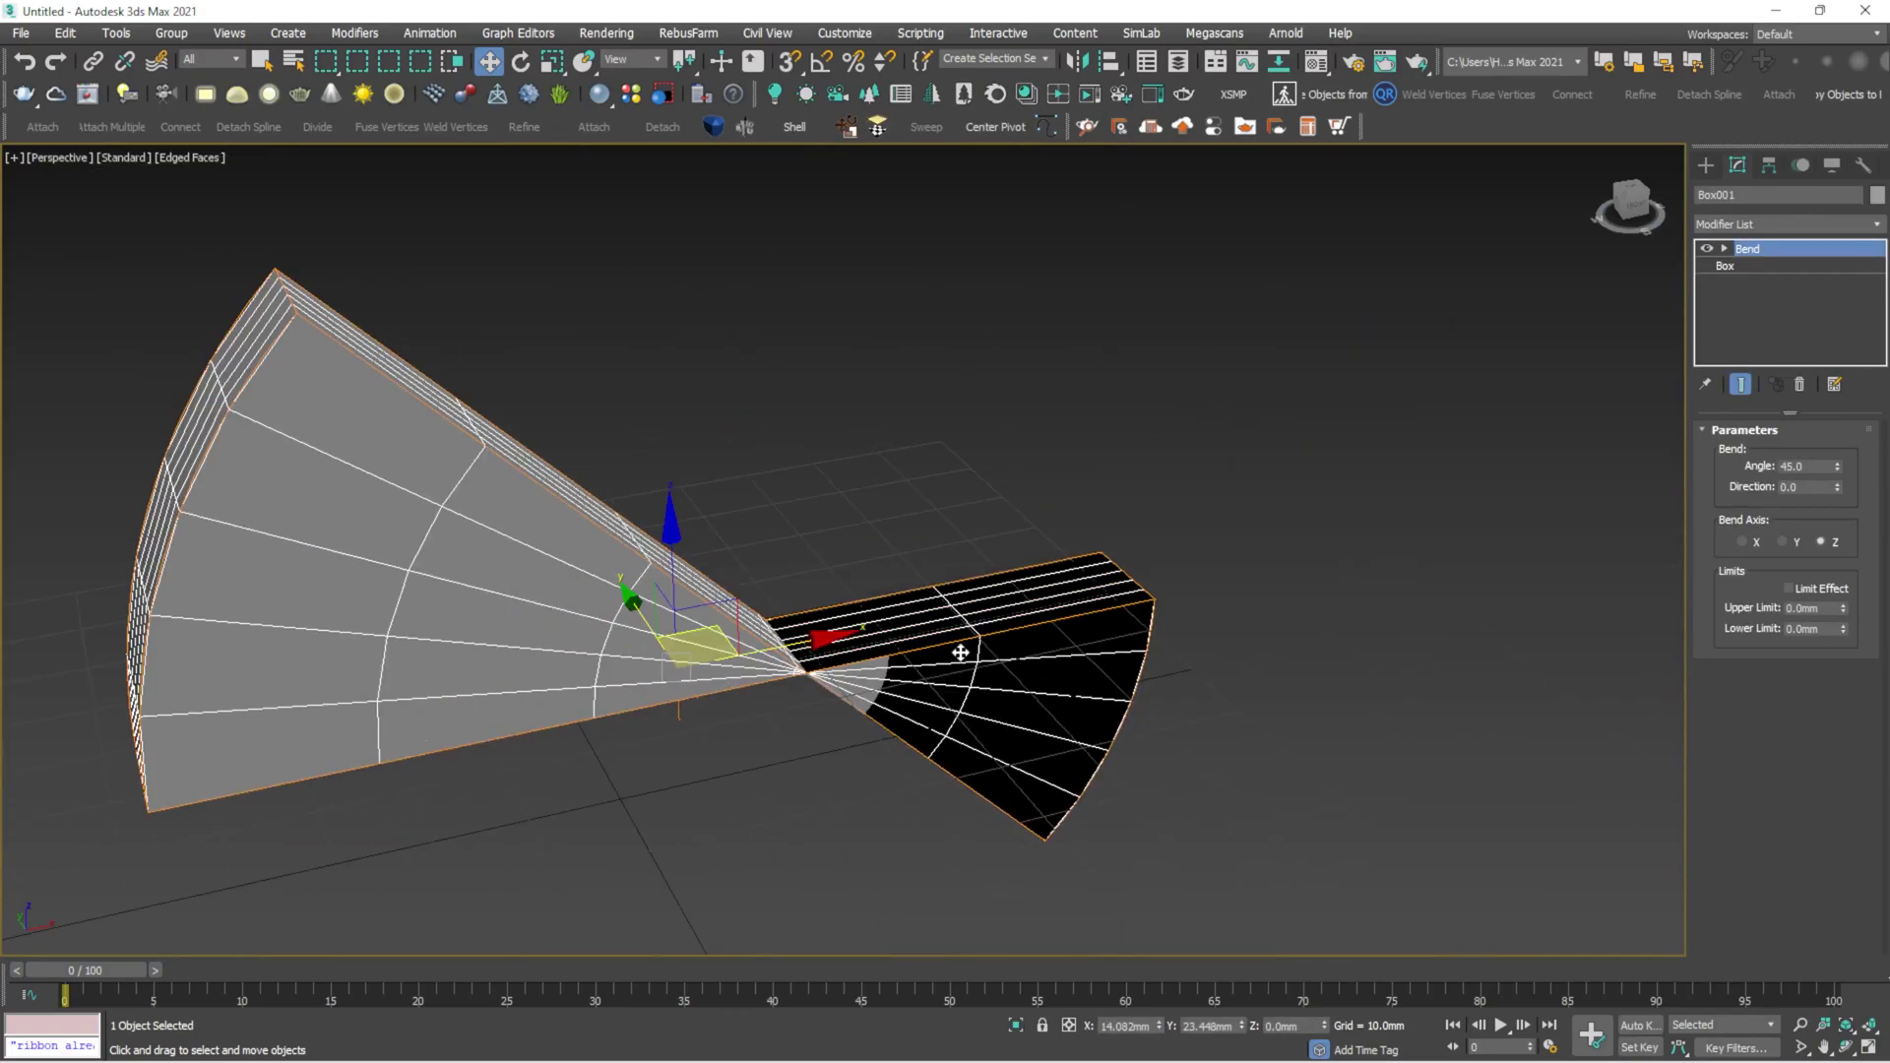
# Change the bend axis to X and raise the bend angle to about 139.5 to form an arch
pyautogui.click(1782, 542)
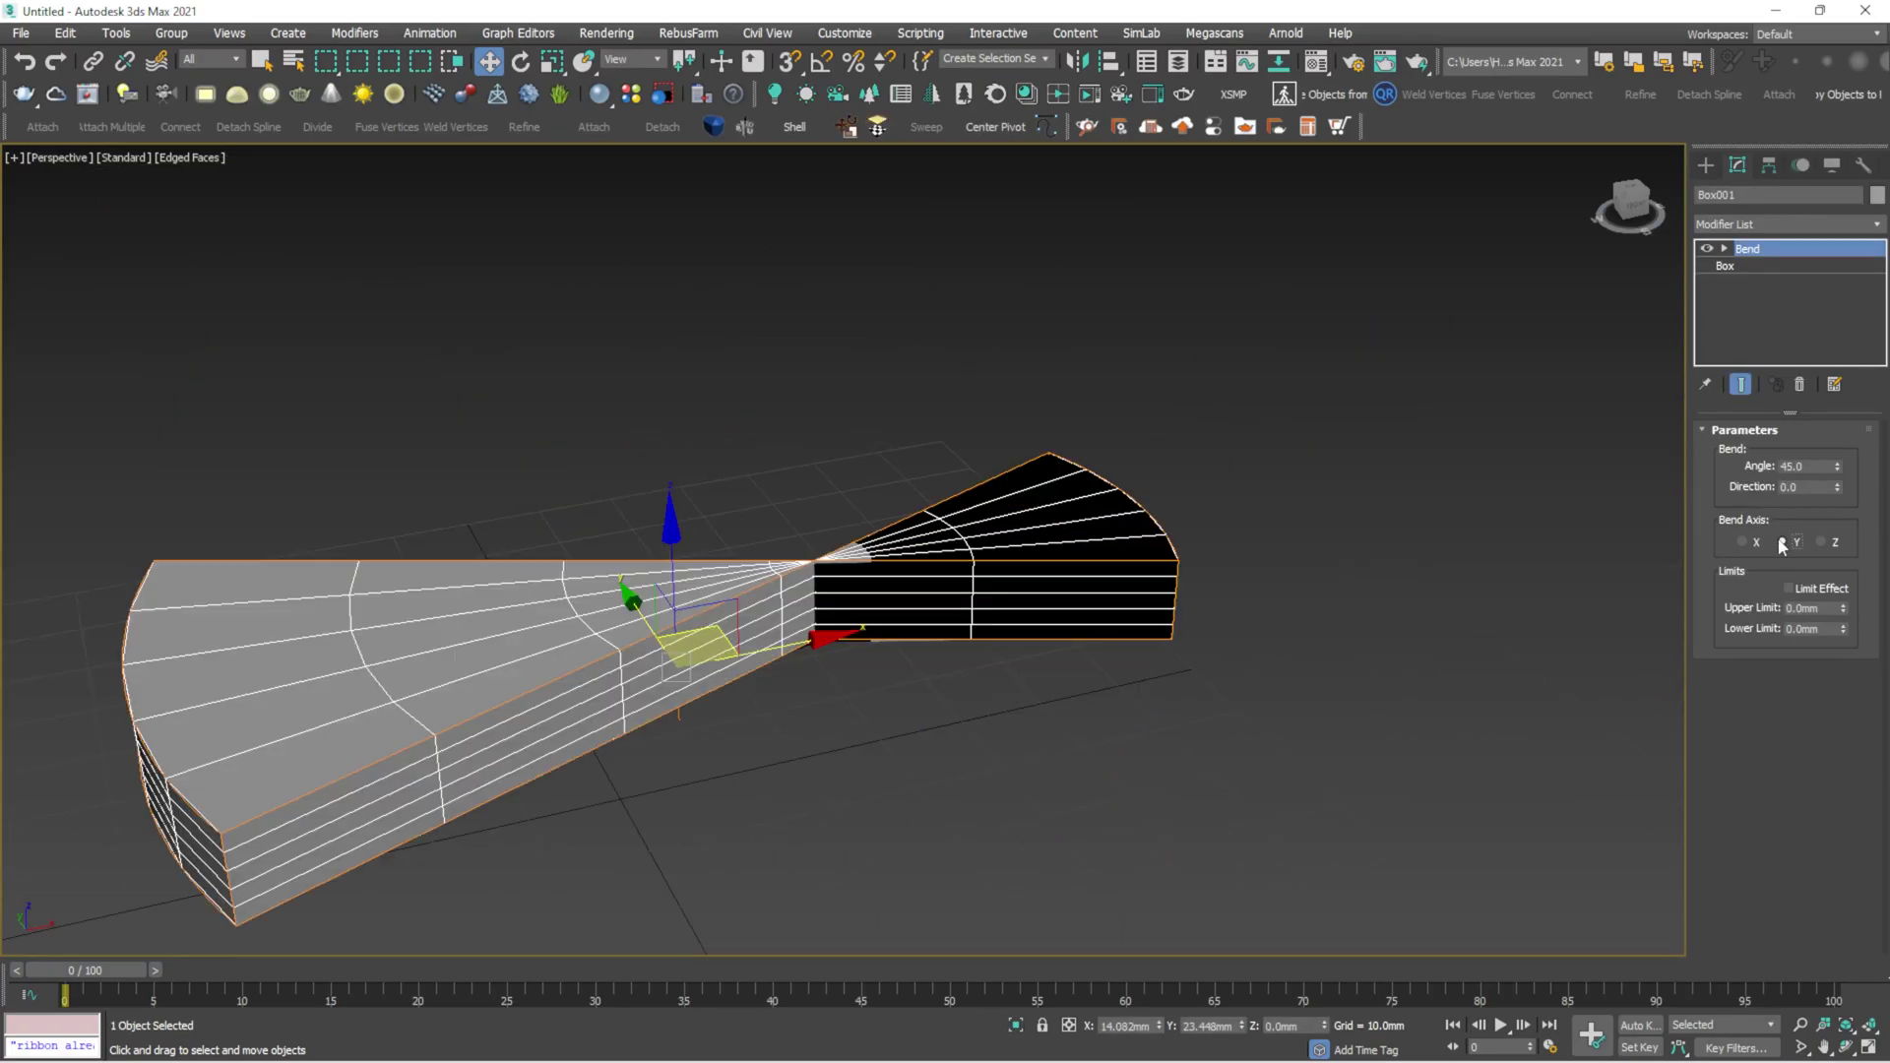
pyautogui.click(1743, 542)
pyautogui.moveTo(830, 554); pyautogui.dragTo(914, 485, button='middle')
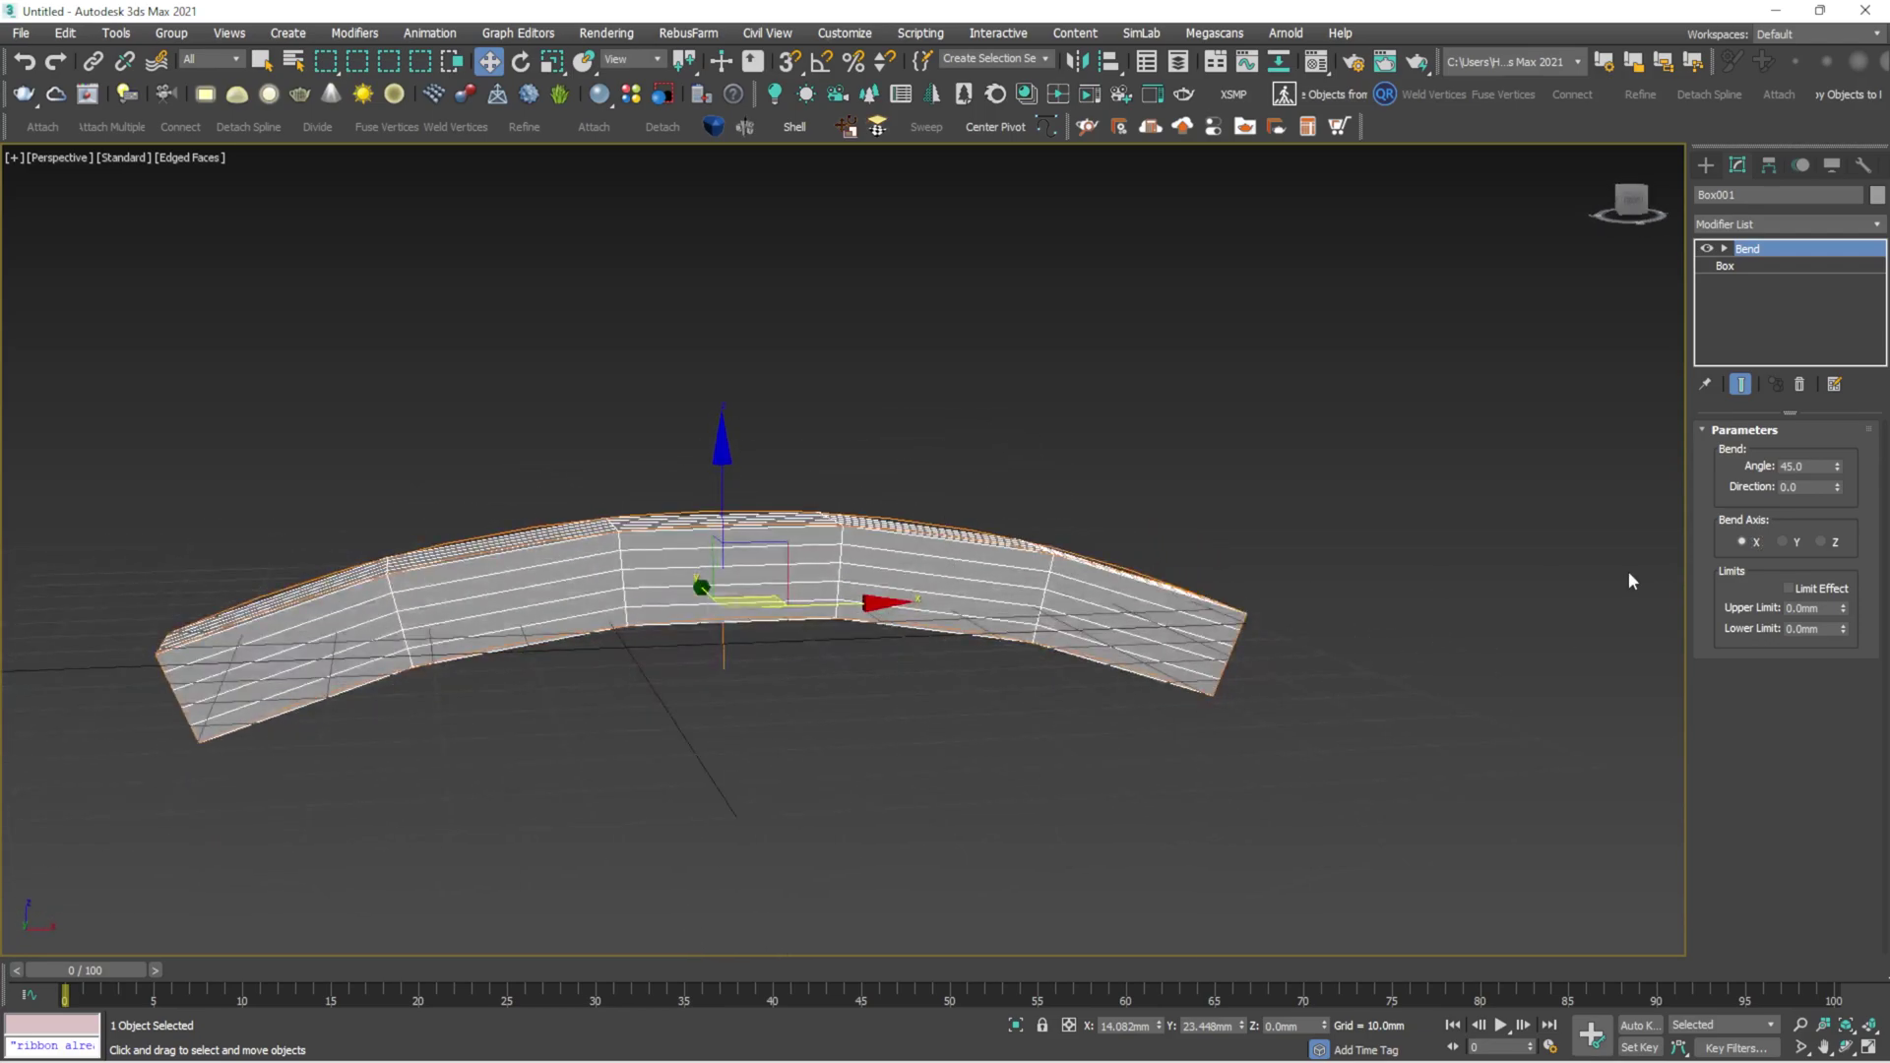
pyautogui.moveTo(1837, 476); pyautogui.dragTo(1763, 291)
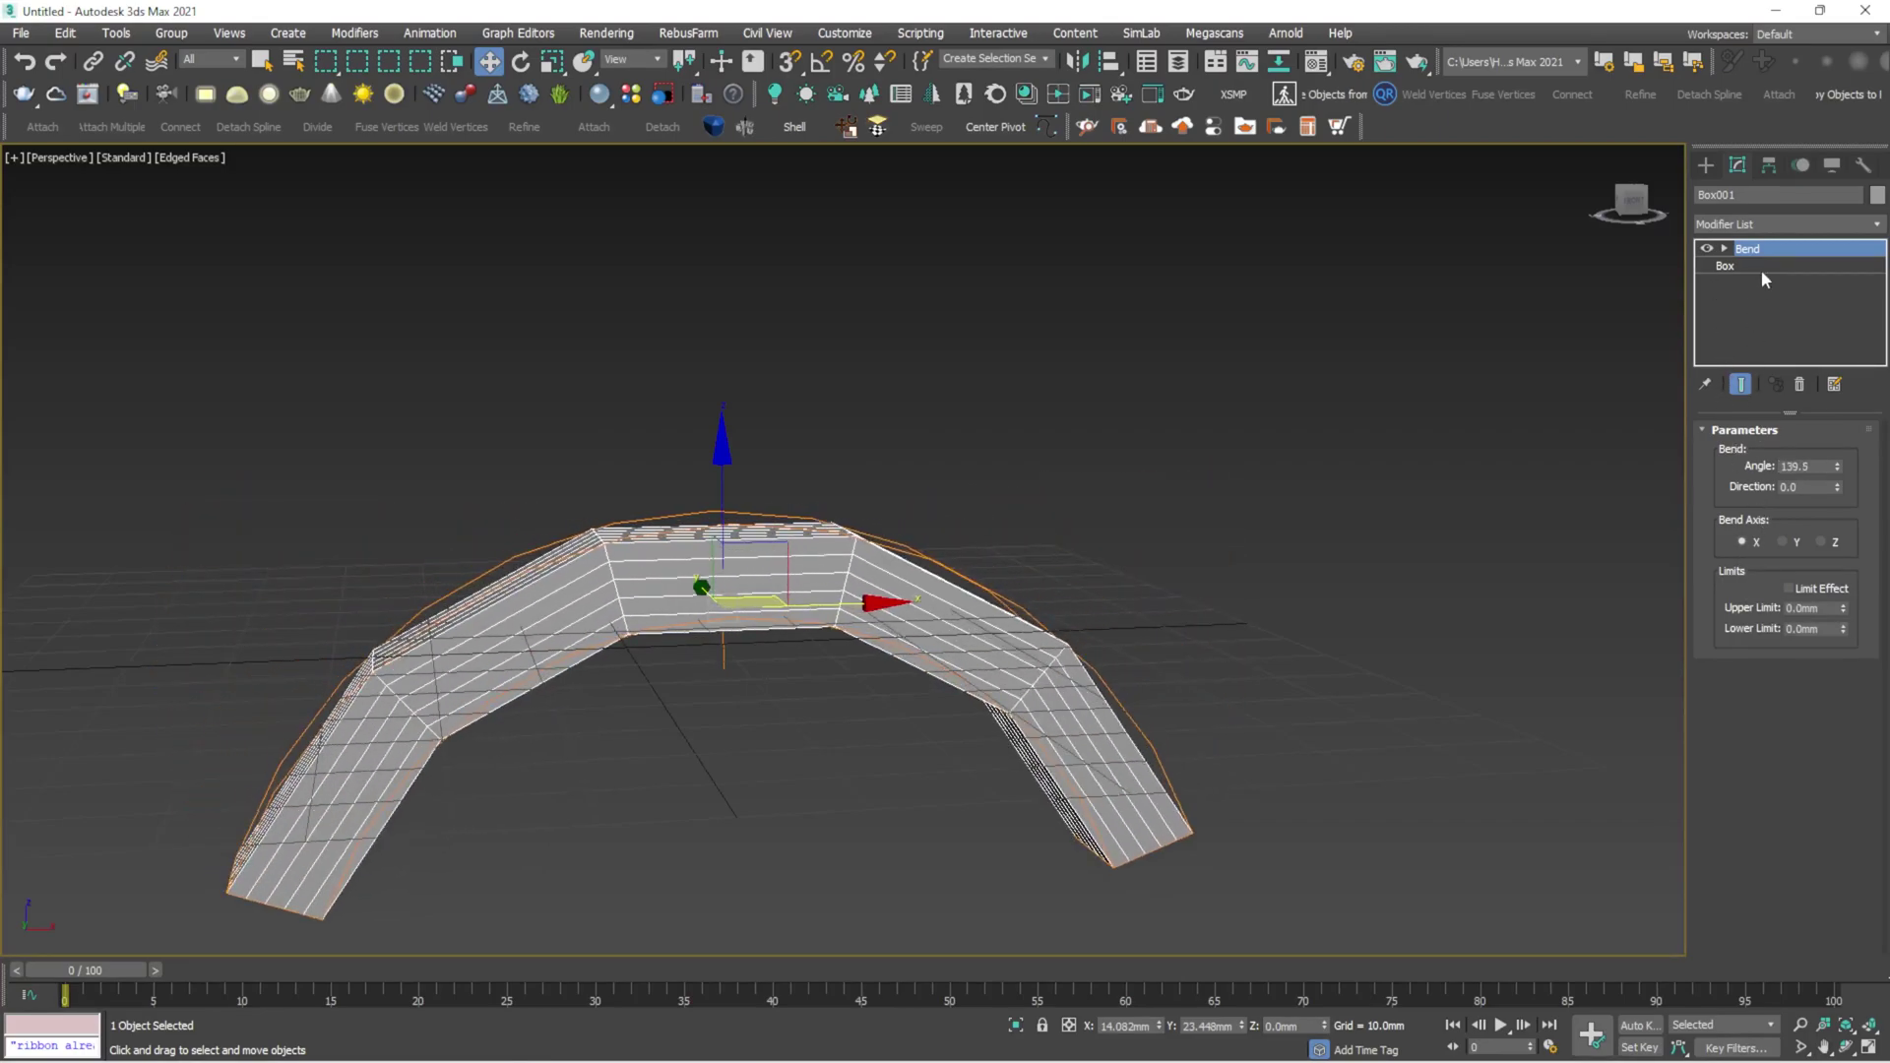
# Smooth the arch by raising the base box's length segments to 6 and width segments to about 46
pyautogui.click(1763, 267)
pyautogui.click(1847, 520)
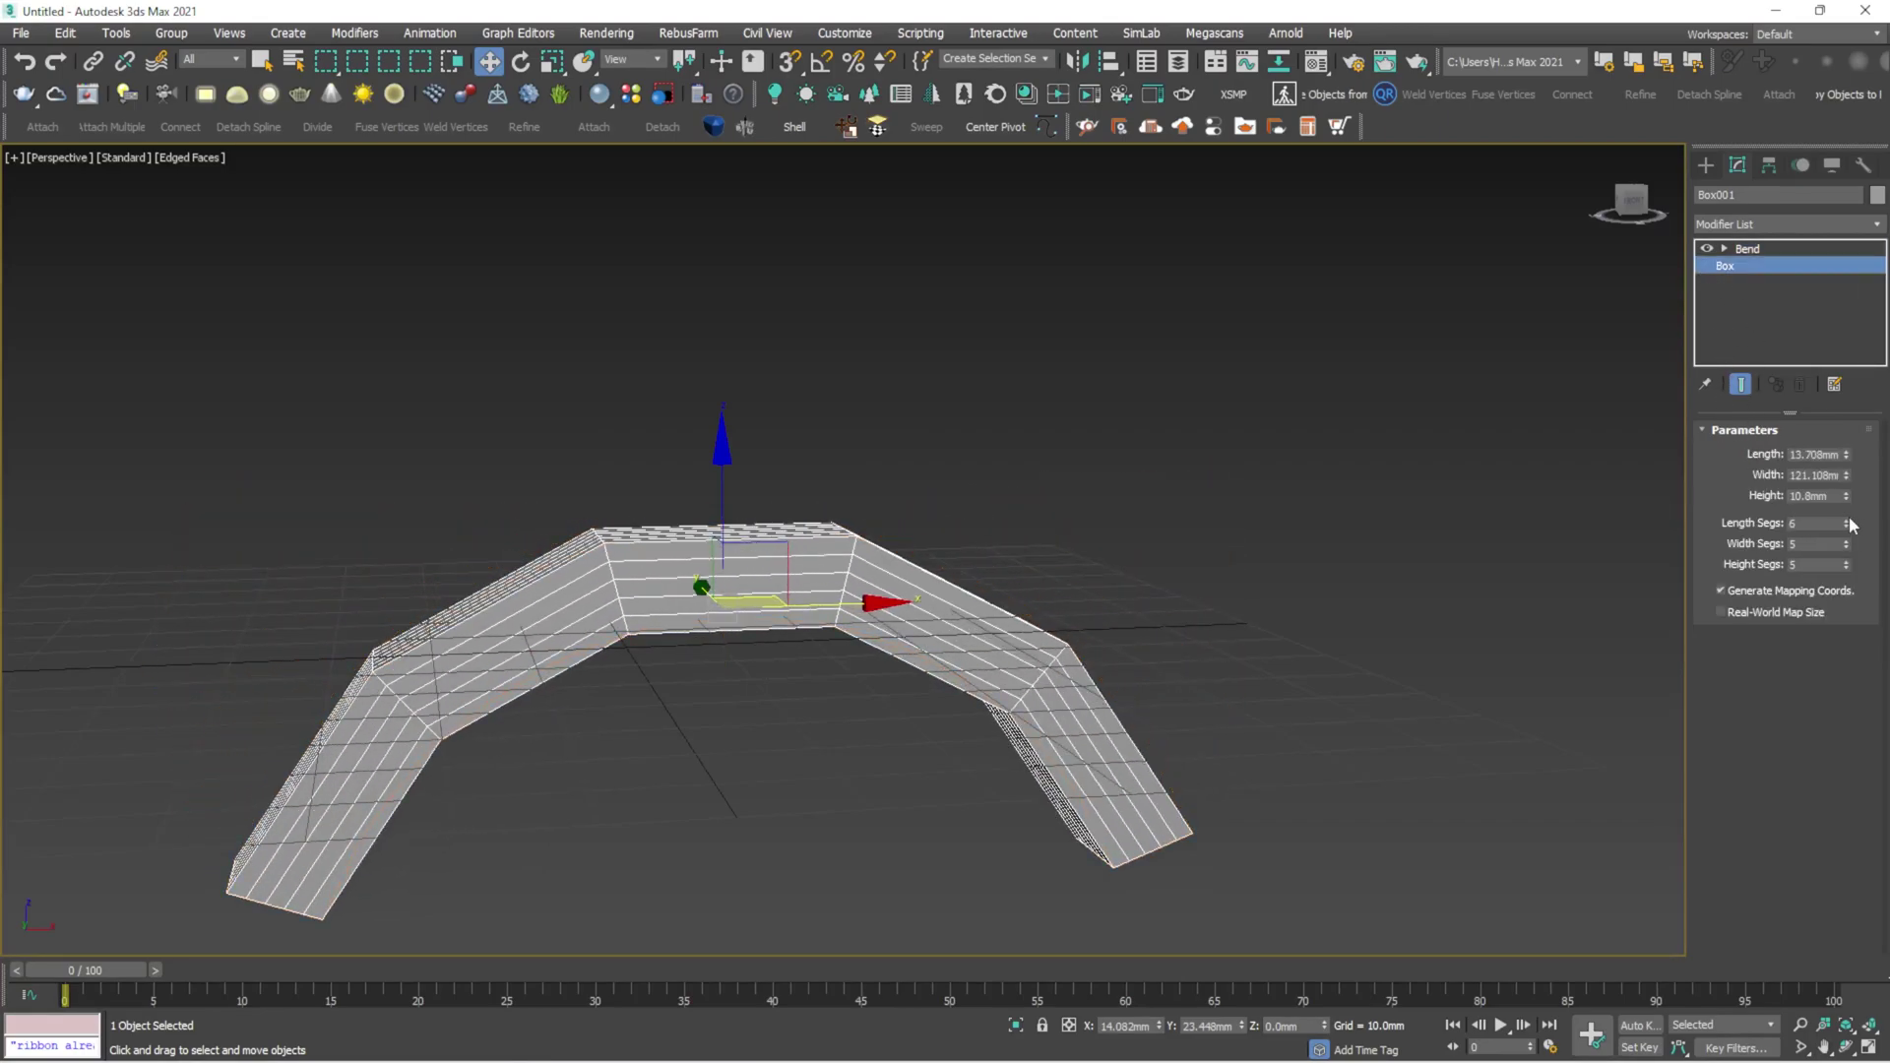
pyautogui.click(1848, 540)
pyautogui.click(1848, 540)
pyautogui.click(1848, 541)
pyautogui.click(1848, 540)
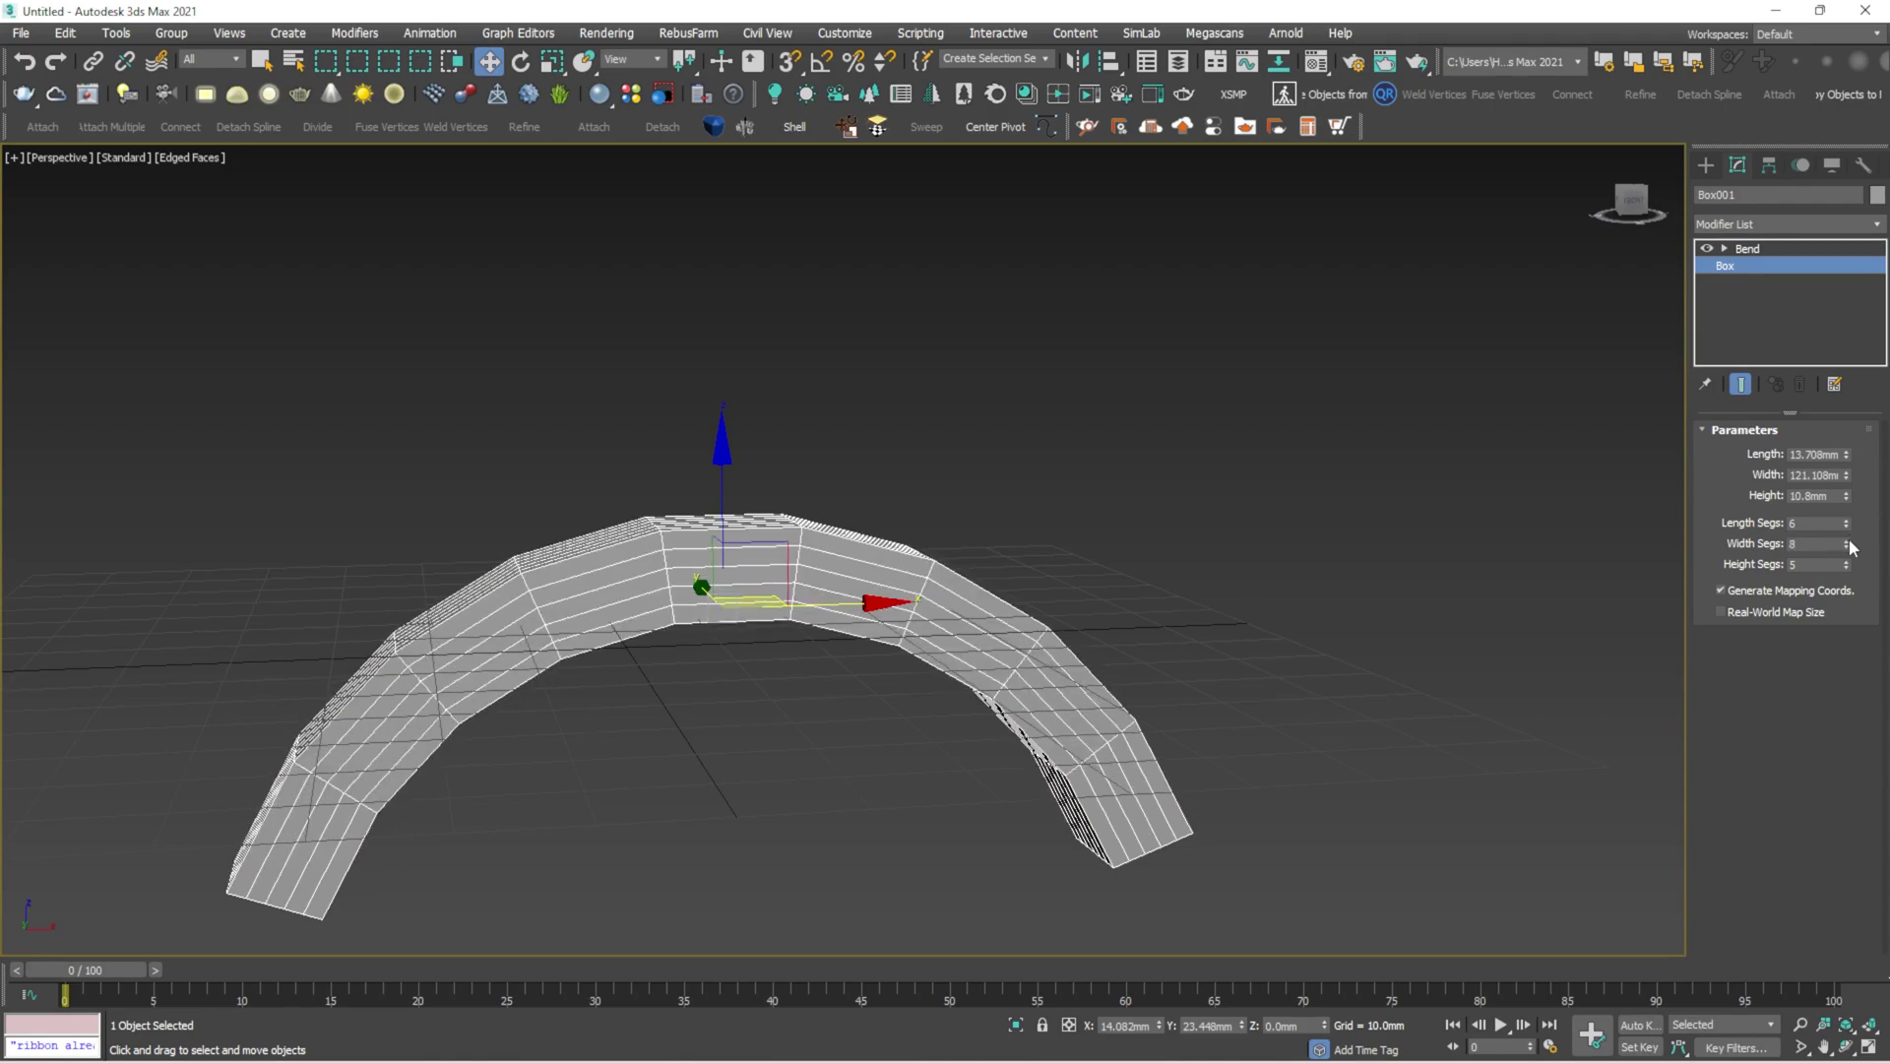
pyautogui.click(1848, 541)
pyautogui.click(1848, 540)
pyautogui.moveTo(1849, 540); pyautogui.dragTo(1841, 500)
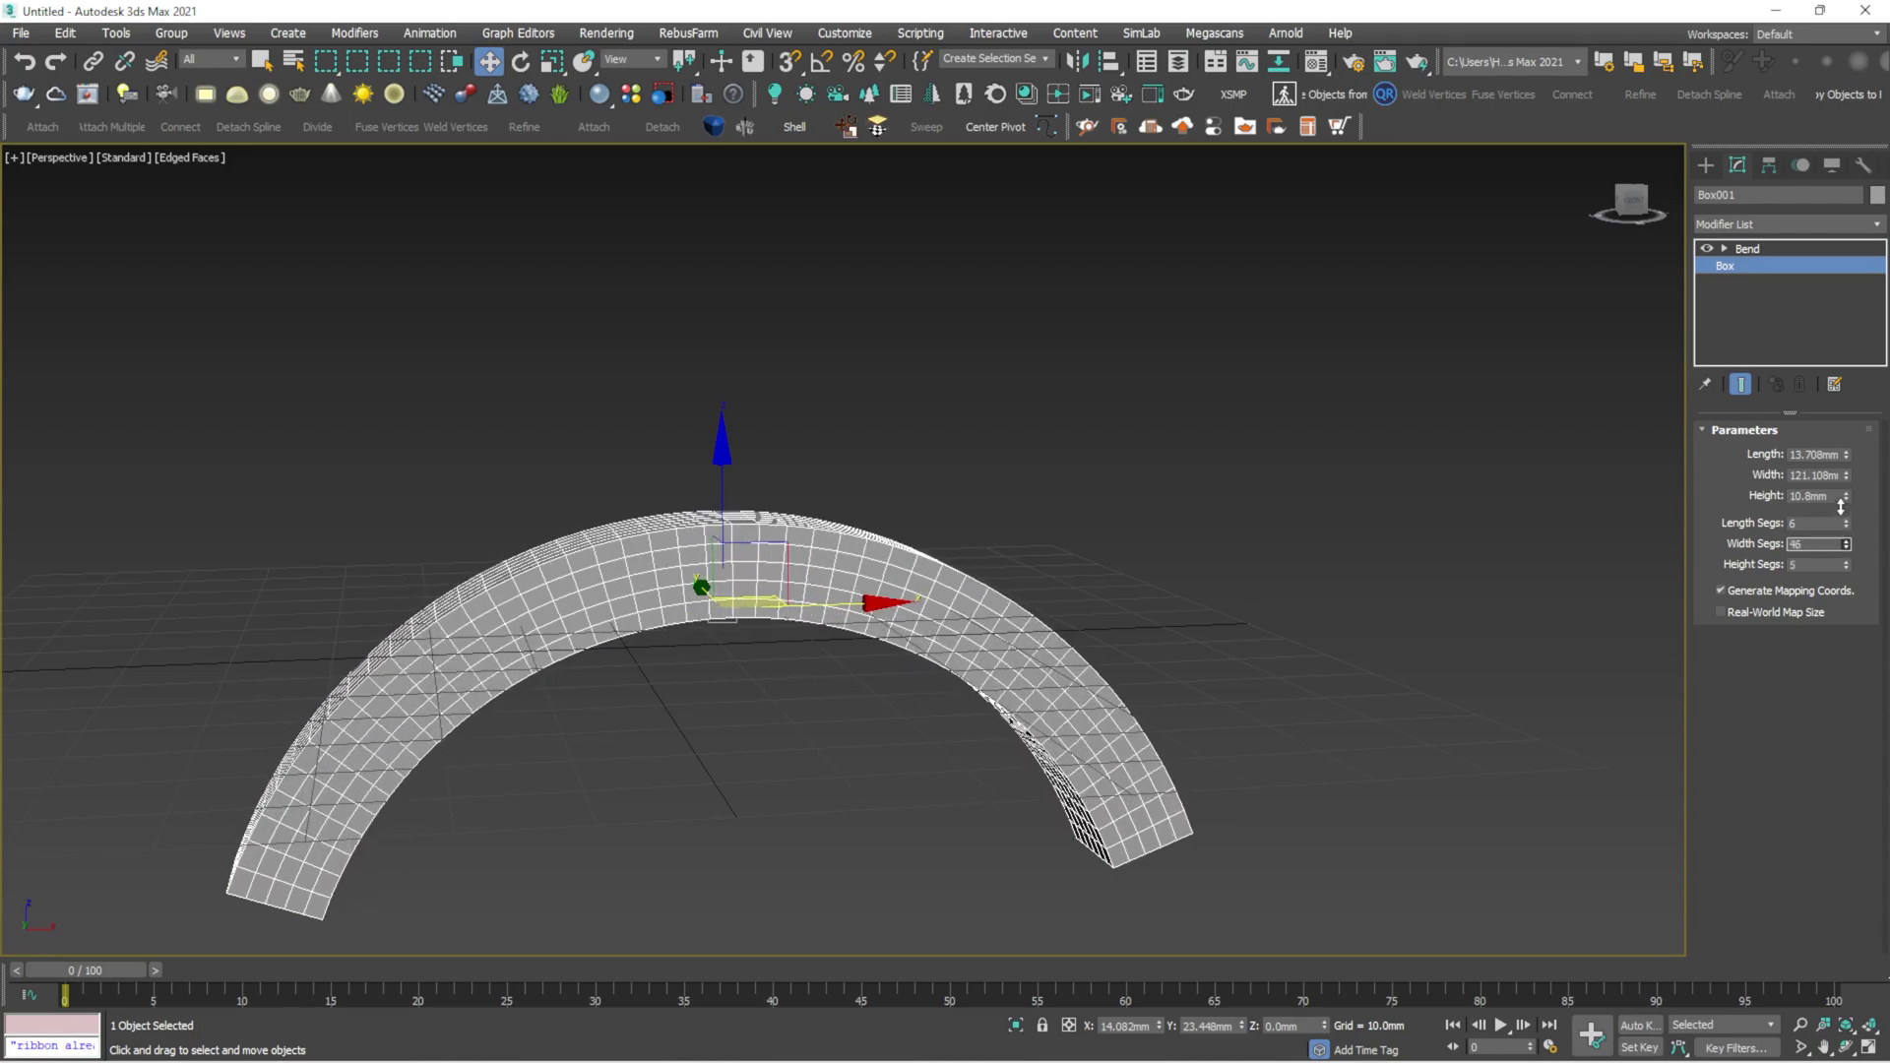
# Delete the bent box from the scene
pyautogui.click(1616, 511)
pyautogui.click(900, 563)
pyautogui.keyDown('alt'); pyautogui.moveTo(900, 563); pyautogui.dragTo(953, 583, button='middle'); pyautogui.keyUp('alt')
pyautogui.press('Delete')
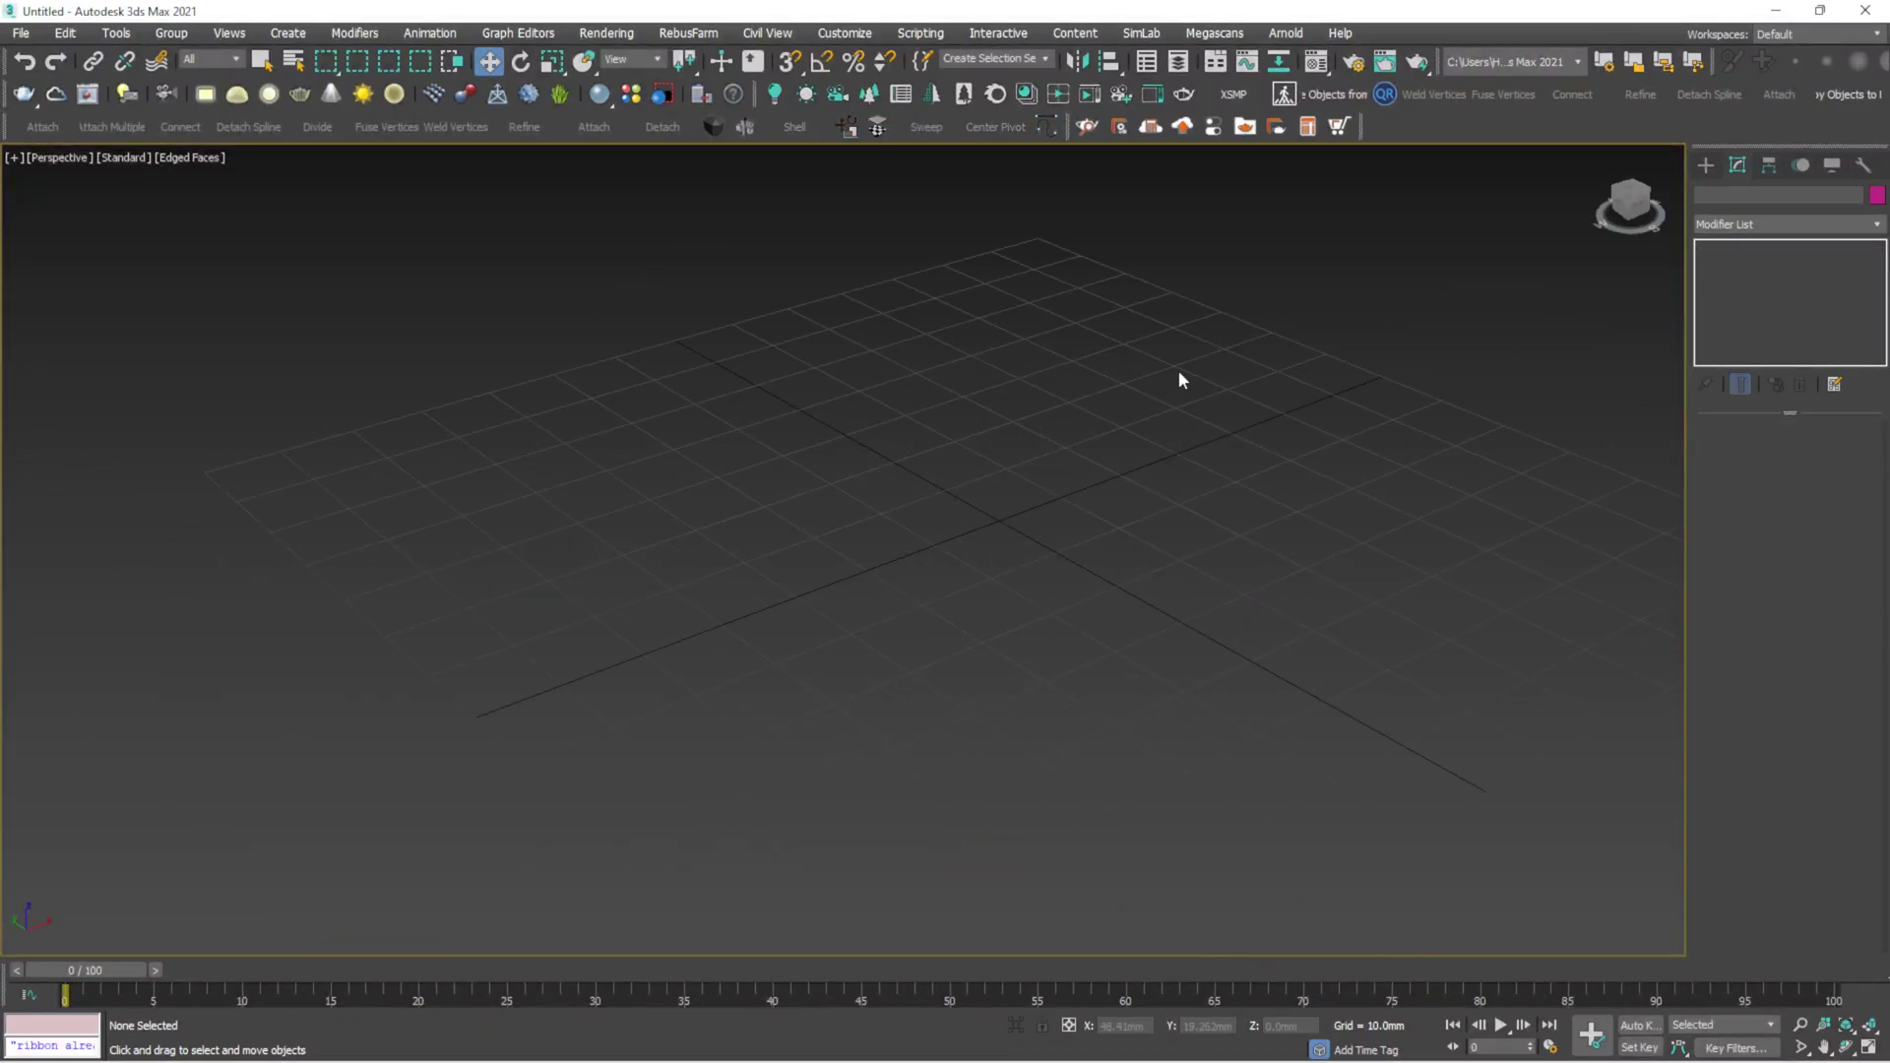
# Create a cylinder near the grid centre with a radius of about 17.7 mm and a height of about 56.2 mm
pyautogui.moveTo(1039, 480); pyautogui.dragTo(1003, 493, button='middle')
pyautogui.click(1706, 165)
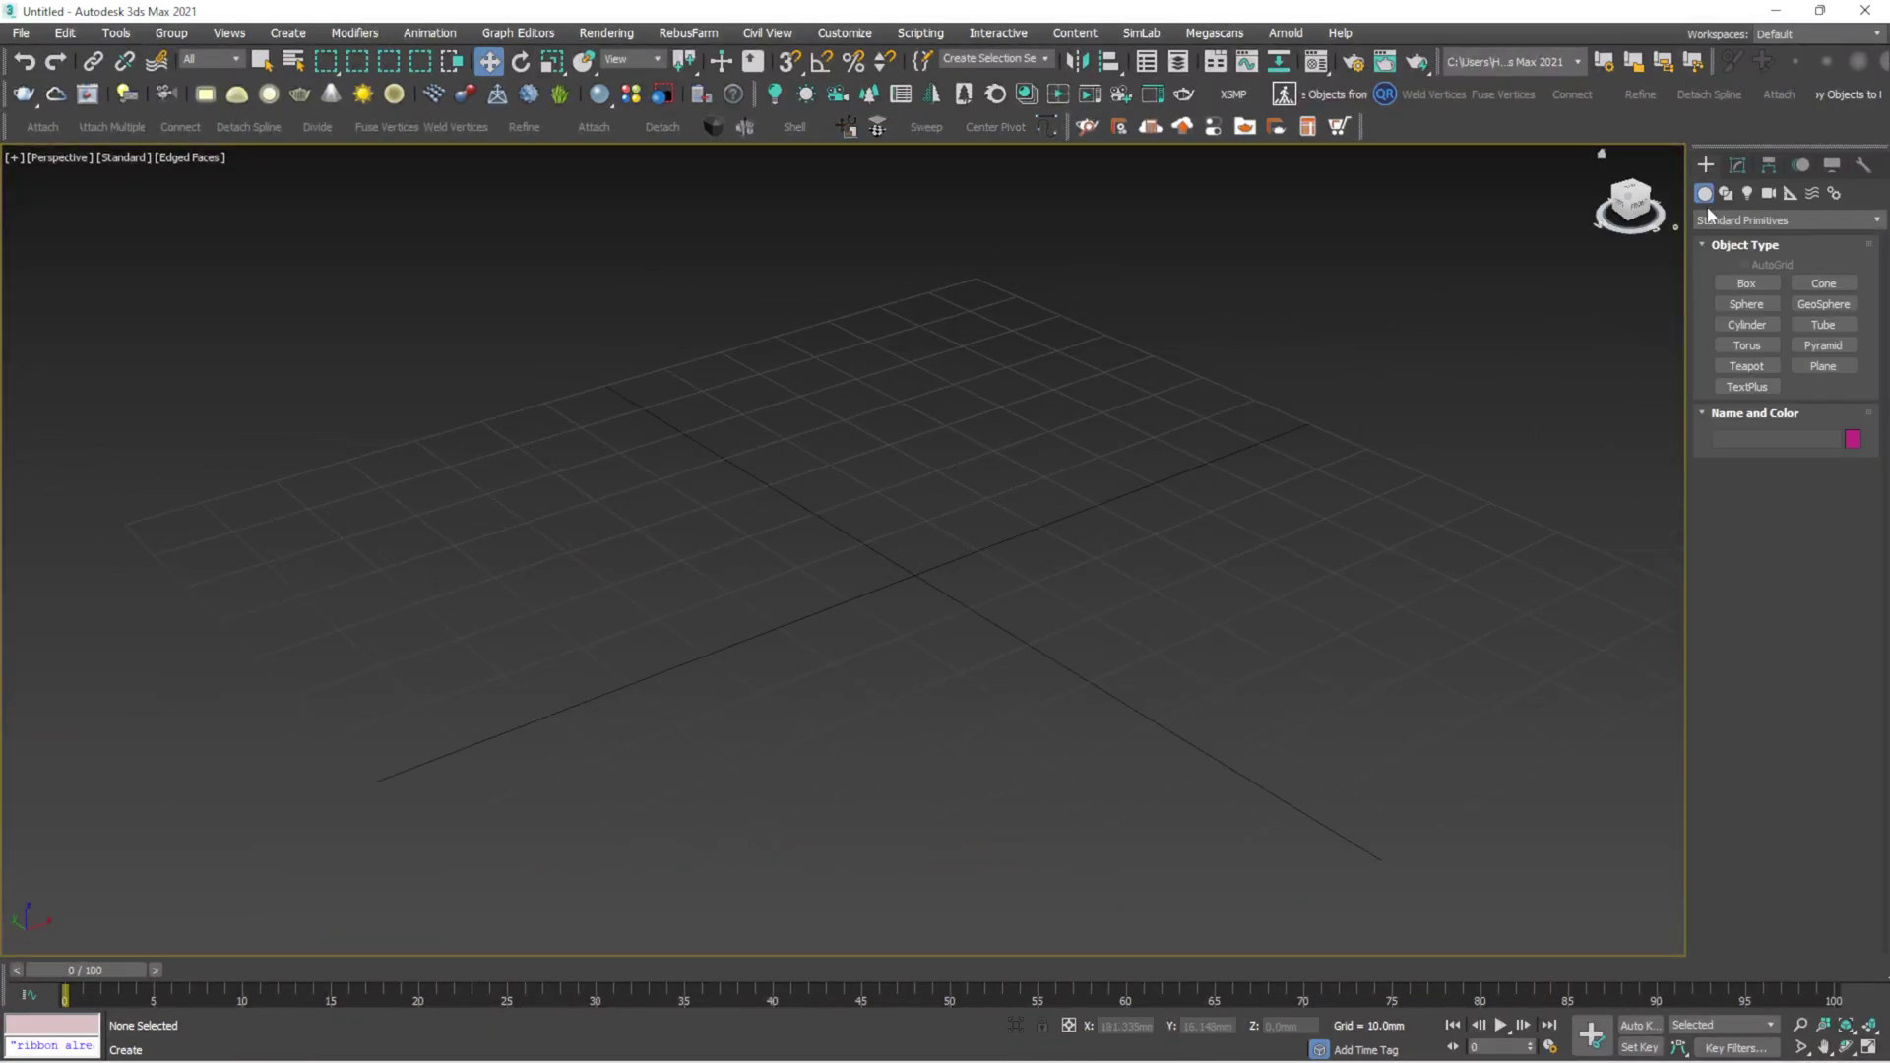
pyautogui.click(1752, 328)
pyautogui.moveTo(899, 604); pyautogui.dragTo(970, 690)
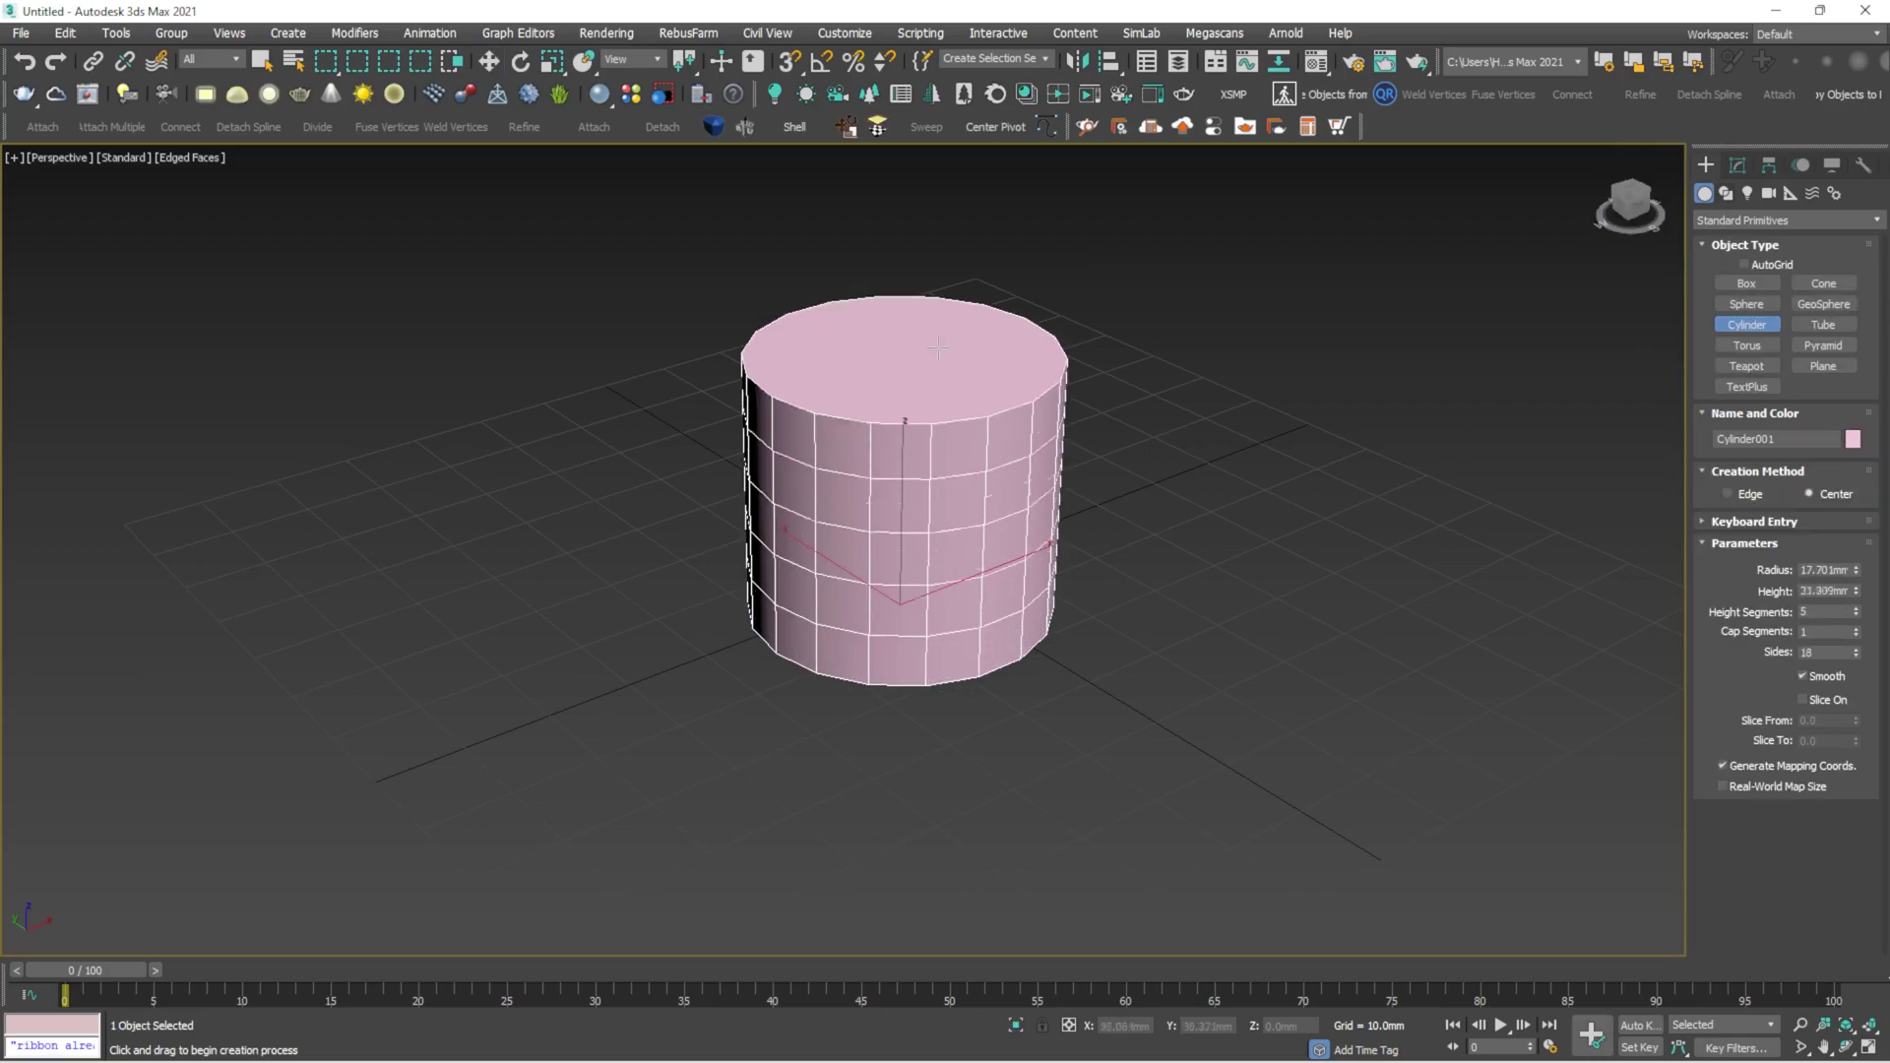
pyautogui.click(947, 219)
pyautogui.moveTo(947, 218); pyautogui.dragTo(907, 355, button='middle')
pyautogui.rightClick(906, 354)
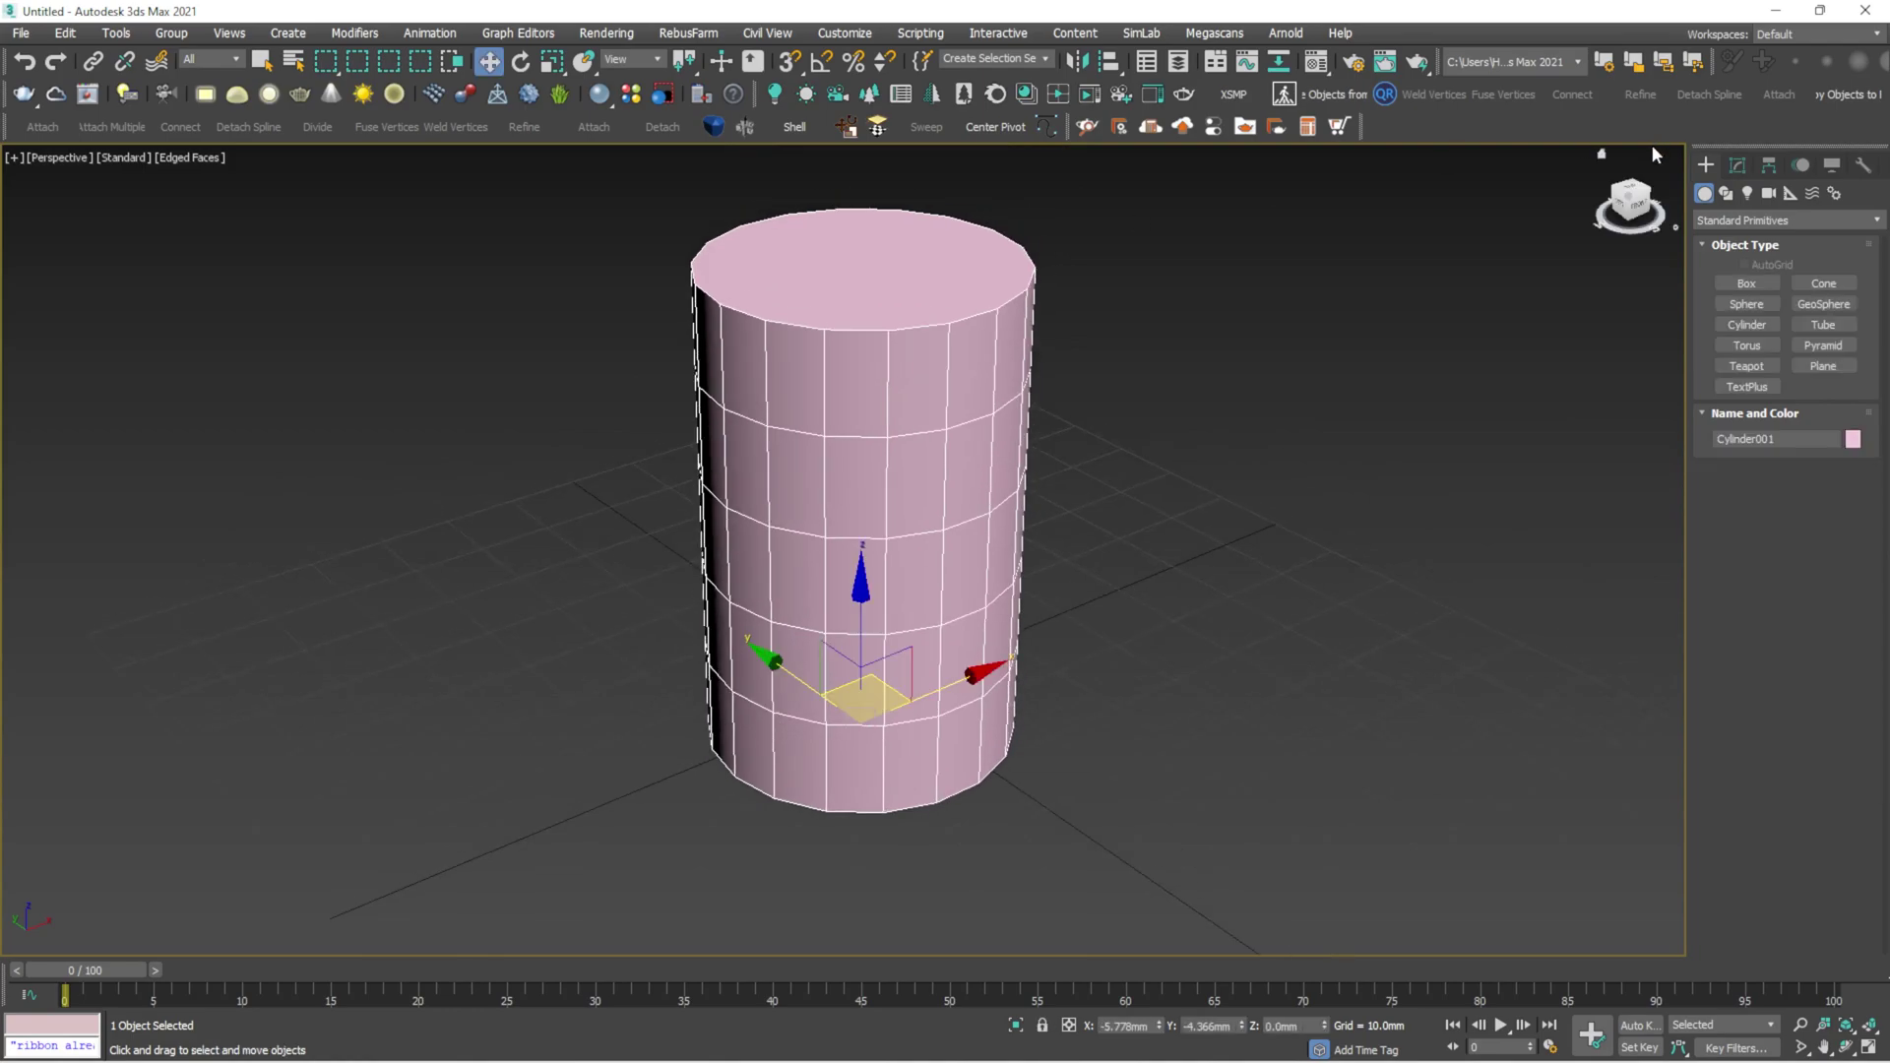
# Reduce the cylinder's height segments to 1 and convert it to an editable poly
pyautogui.click(1738, 165)
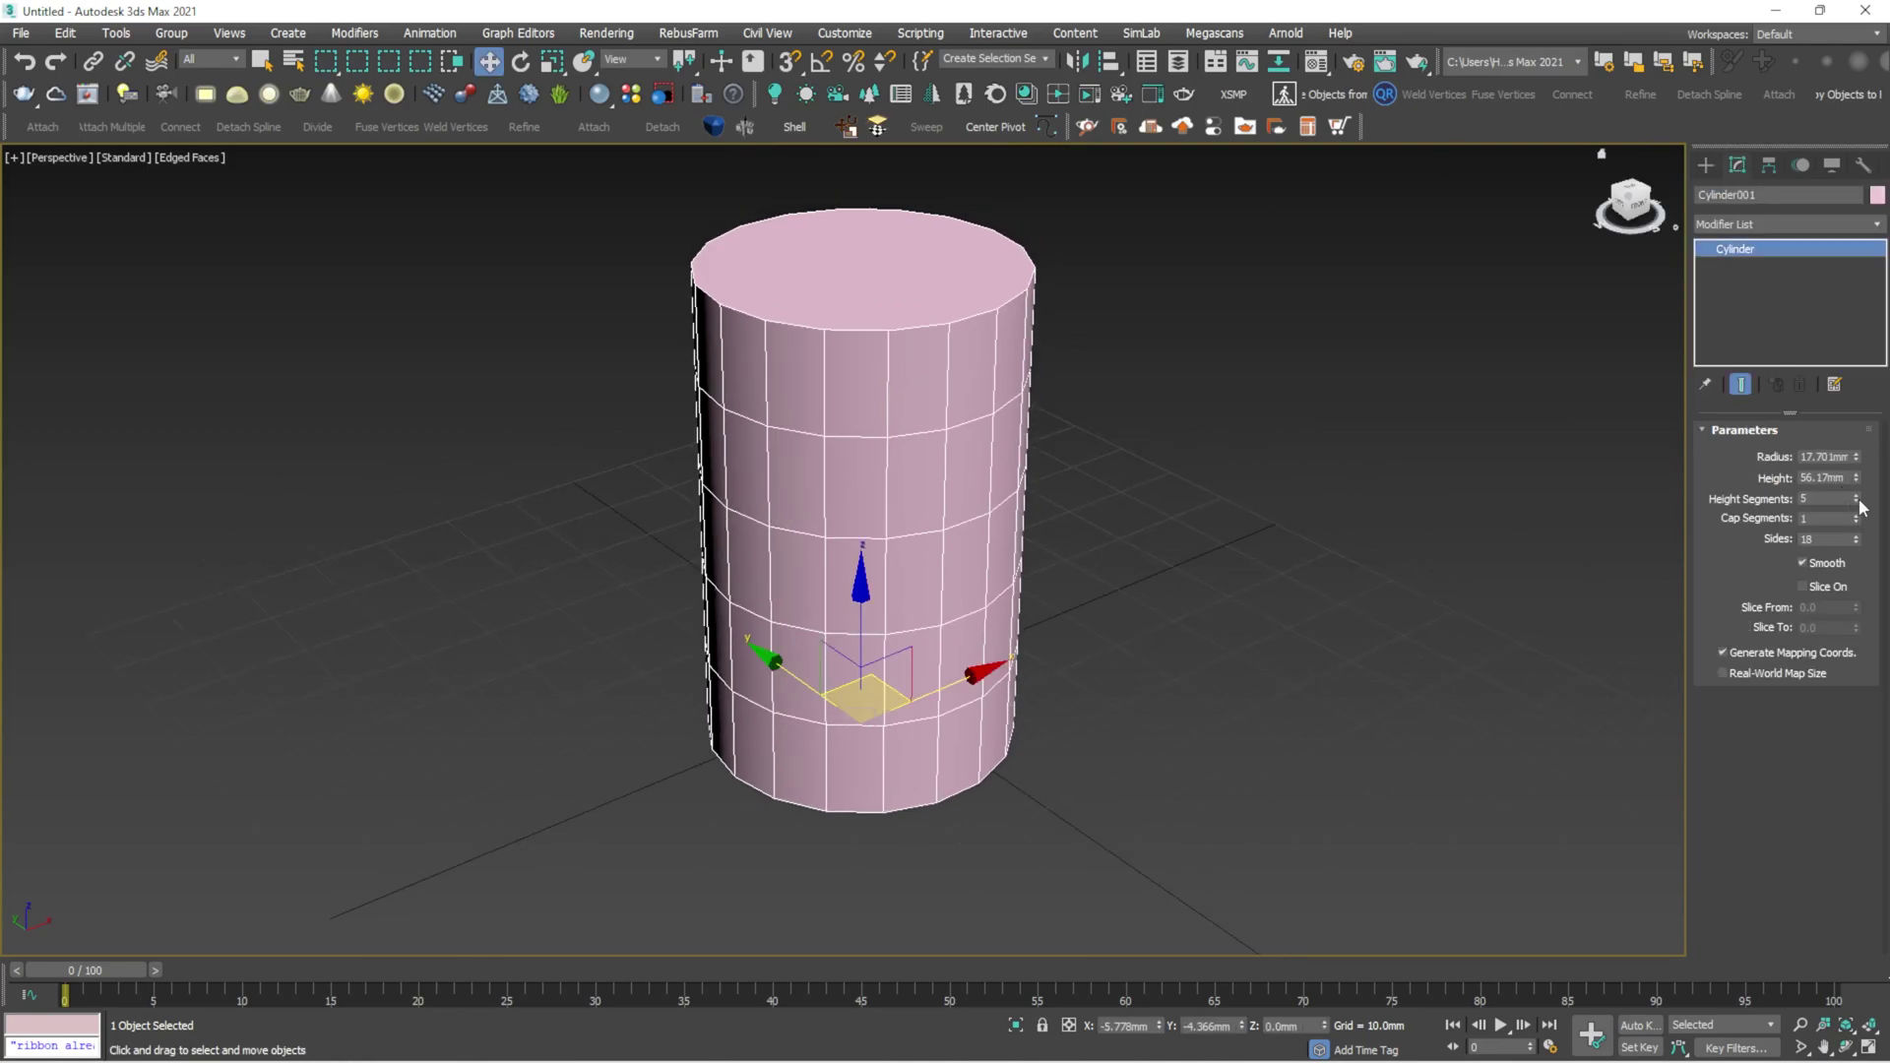
pyautogui.click(1857, 502)
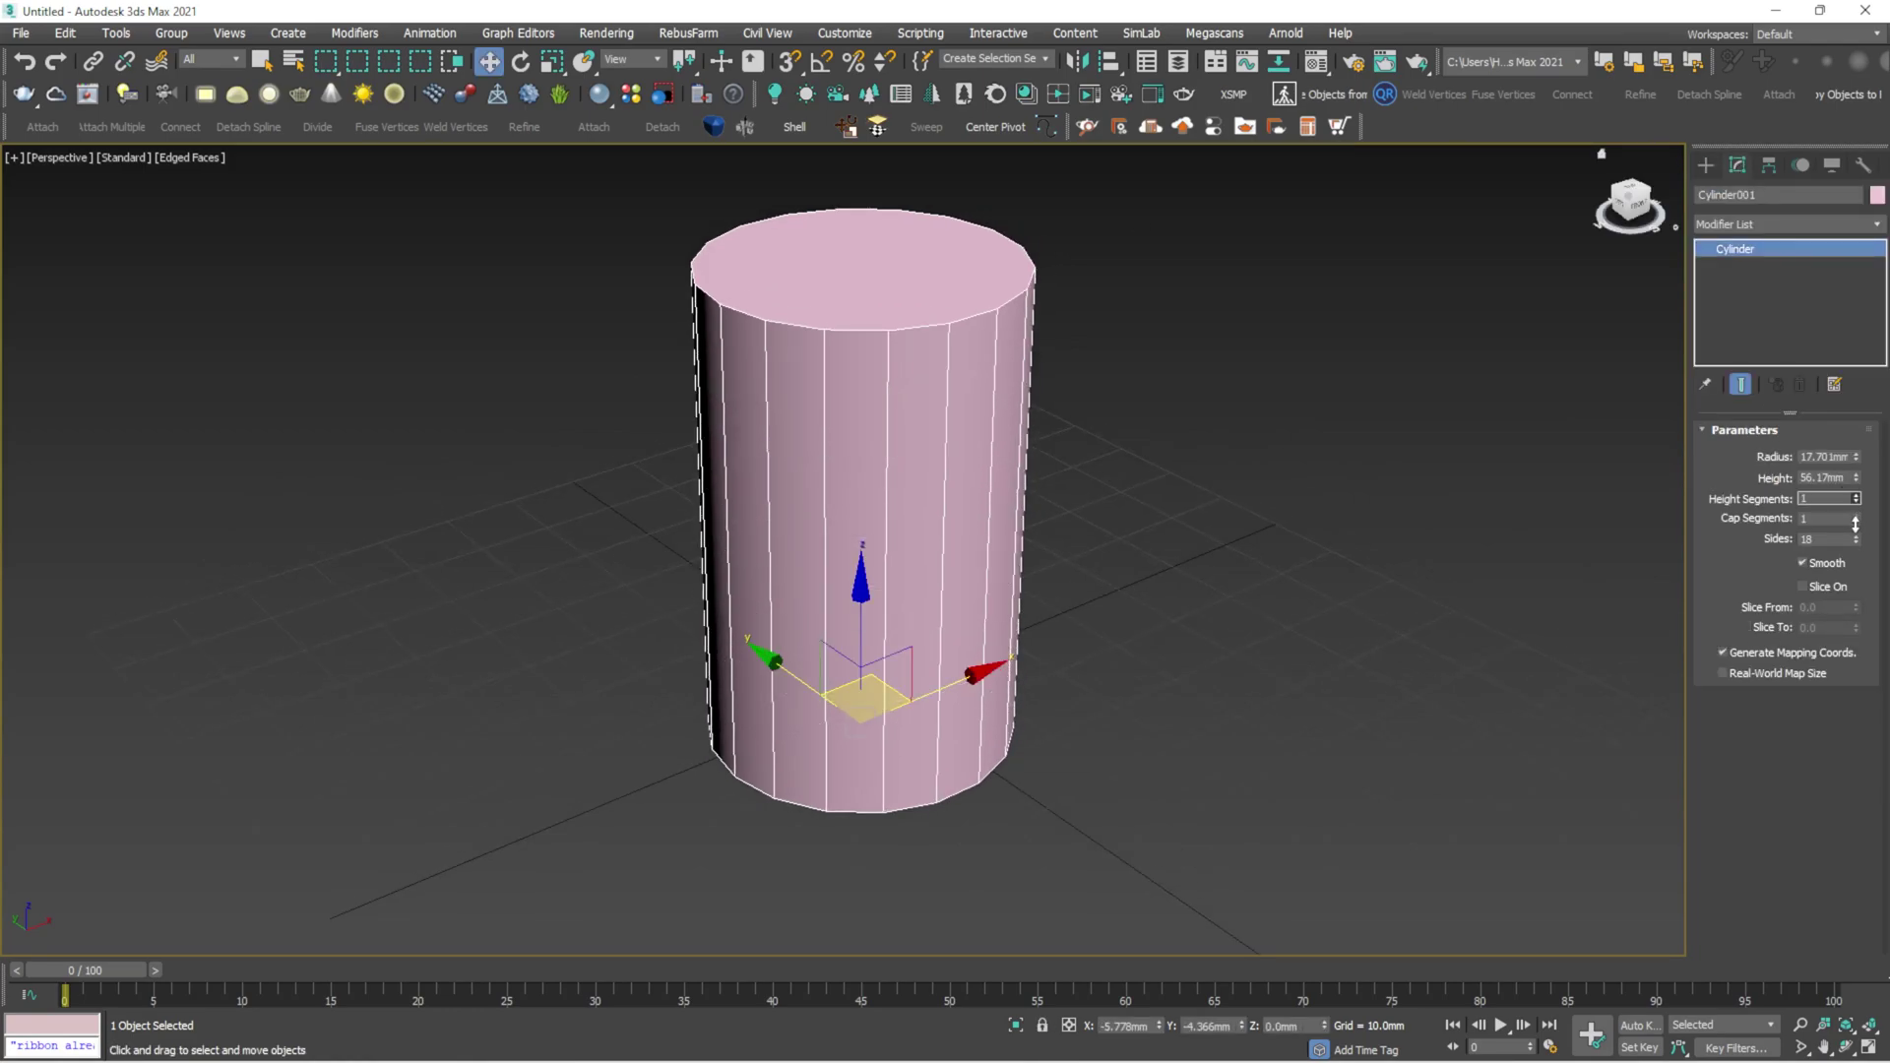
pyautogui.rightClick(999, 305)
pyautogui.click(1245, 589)
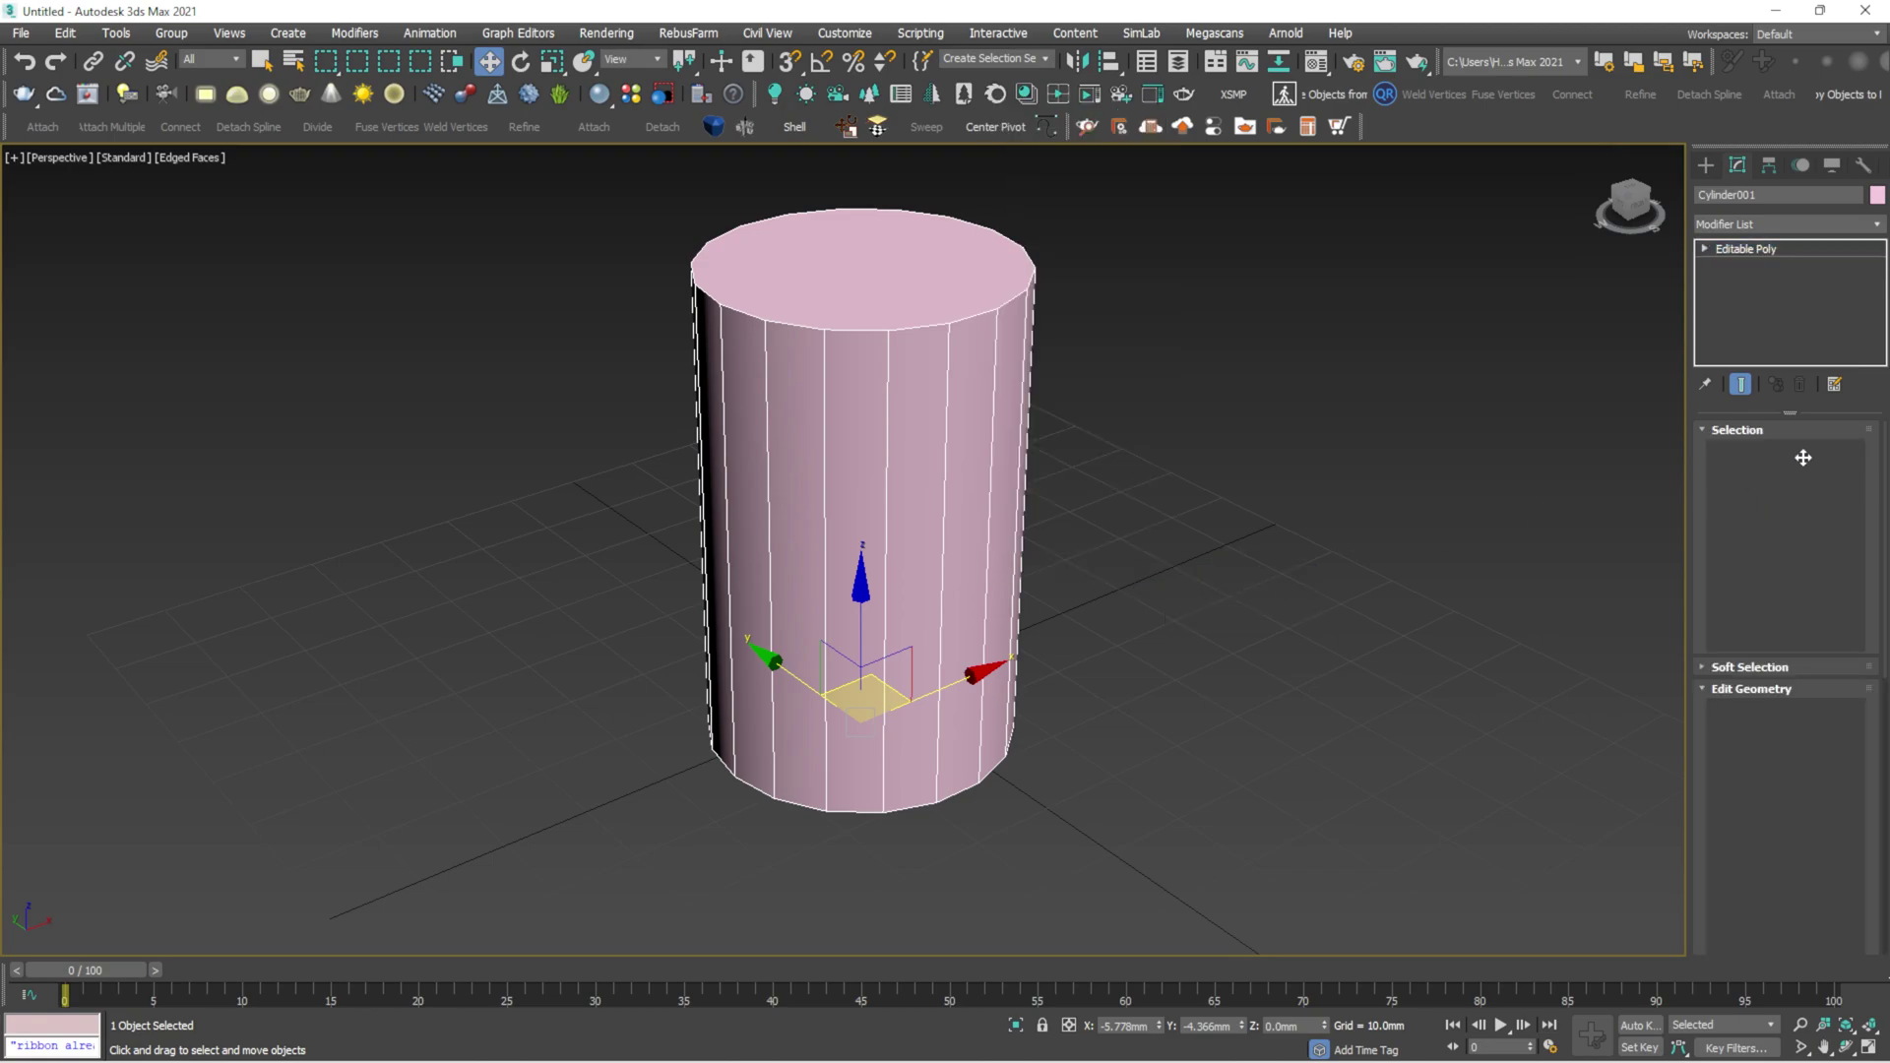
# Delete the cylinder's top cap polygon and leave polygon editing with the open cylinder selected
pyautogui.click(1803, 457)
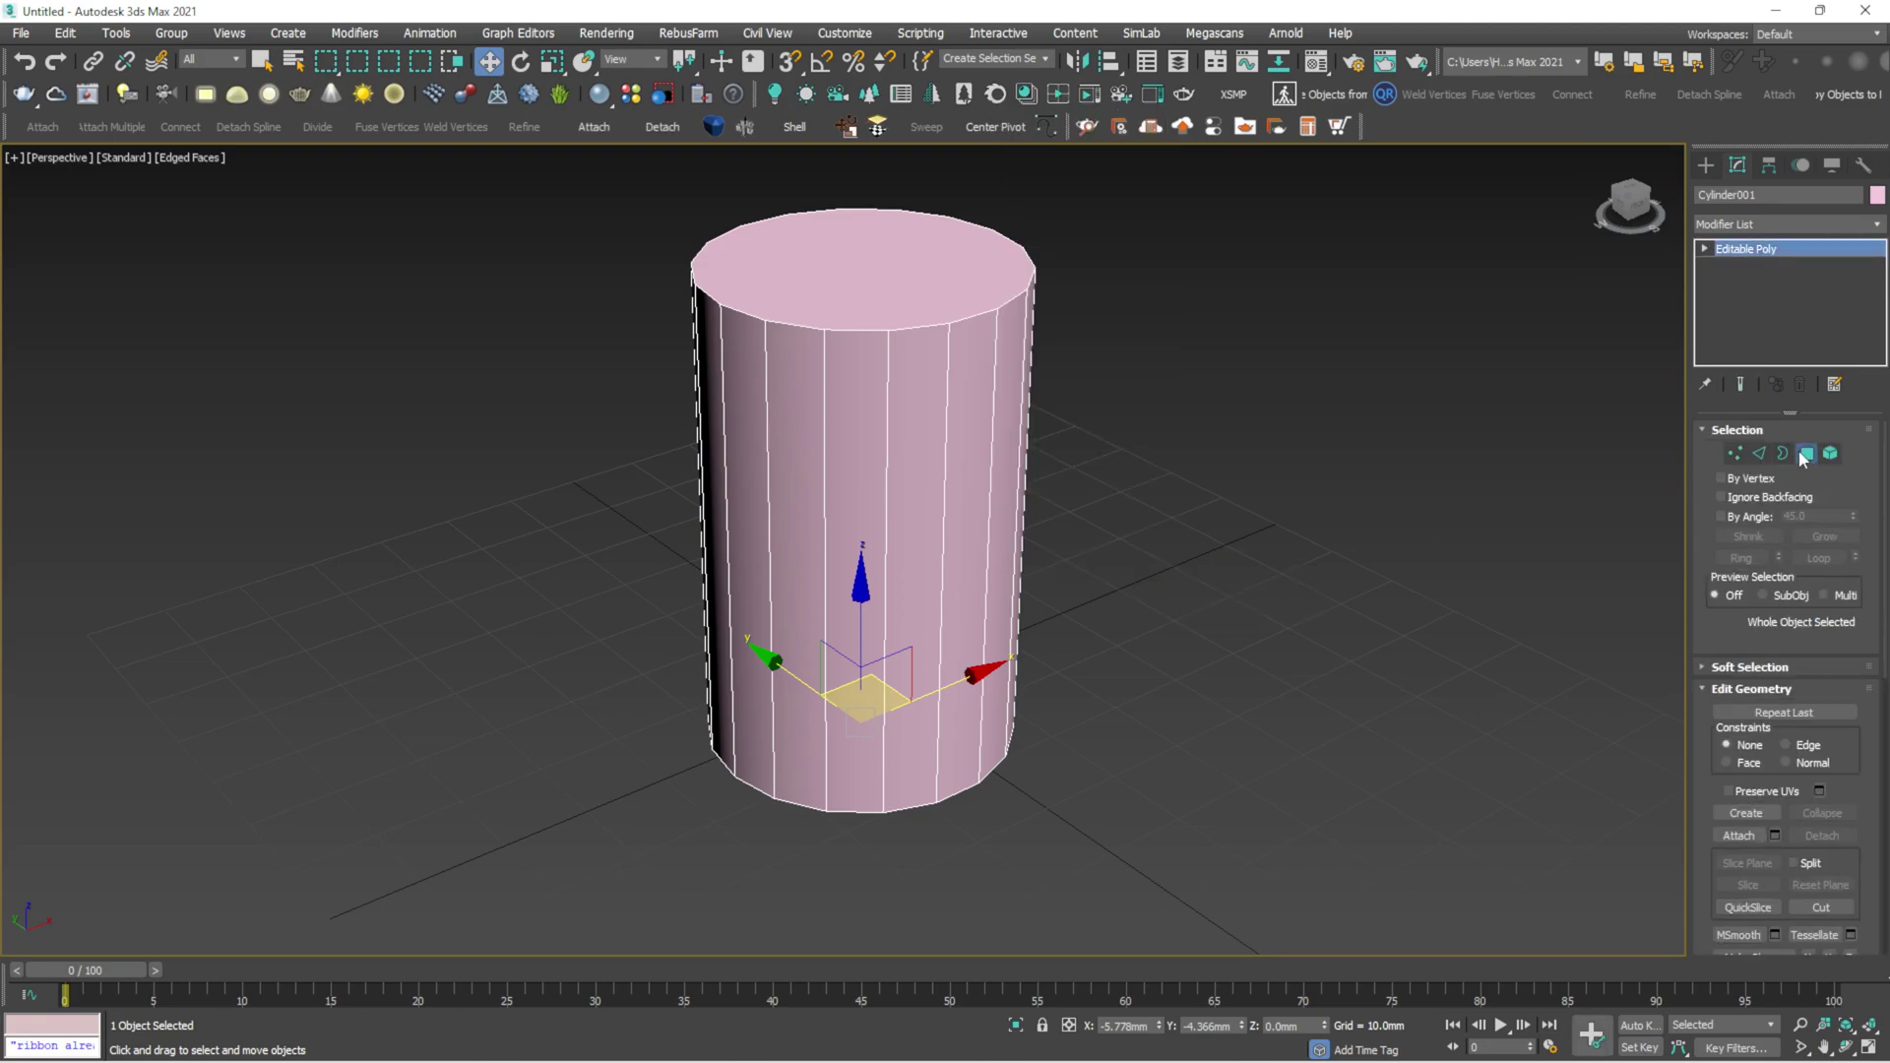
pyautogui.click(920, 286)
pyautogui.press('Delete')
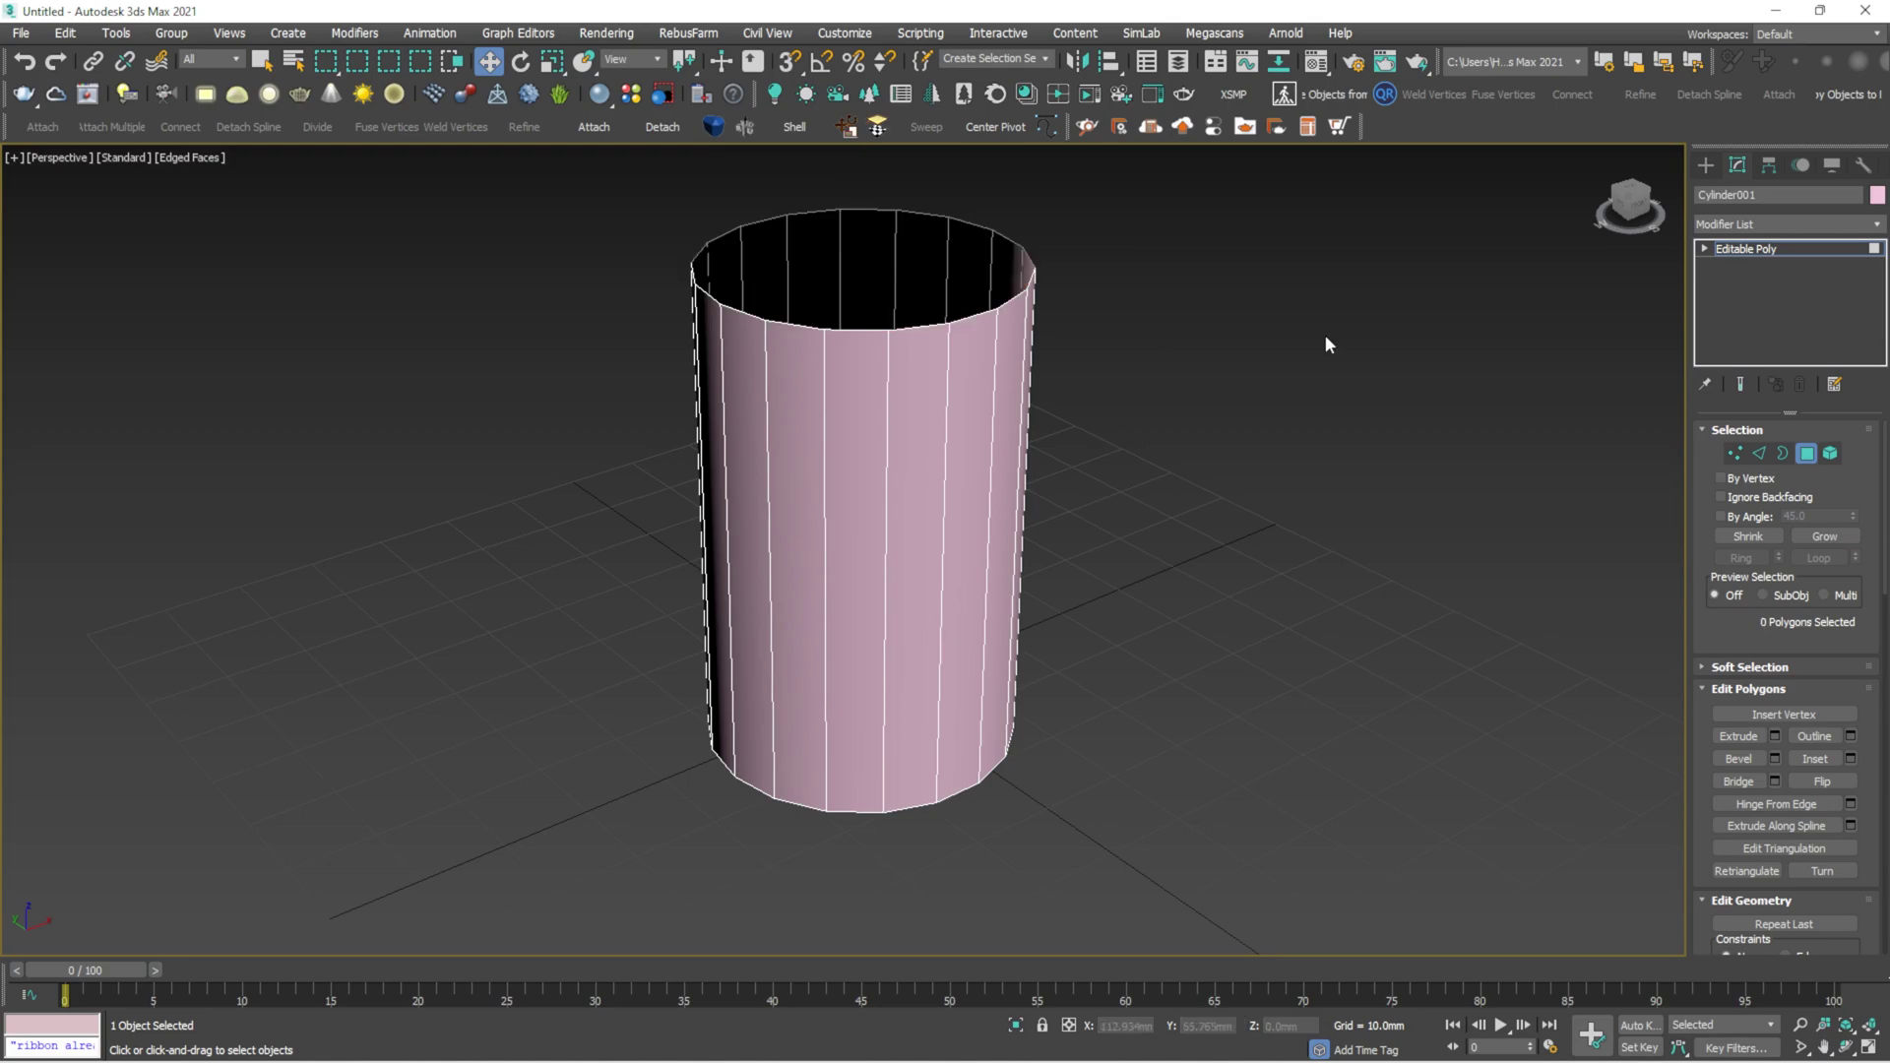
pyautogui.click(1811, 455)
pyautogui.click(1113, 278)
pyautogui.click(905, 378)
pyautogui.keyDown('alt'); pyautogui.moveTo(905, 378); pyautogui.dragTo(995, 372, button='middle'); pyautogui.keyUp('alt')
pyautogui.click(1235, 340)
pyautogui.click(931, 453)
pyautogui.scroll(3, 931, 453)
pyautogui.keyDown('alt'); pyautogui.moveTo(688, 304); pyautogui.dragTo(818, 388, button='middle'); pyautogui.keyUp('alt')
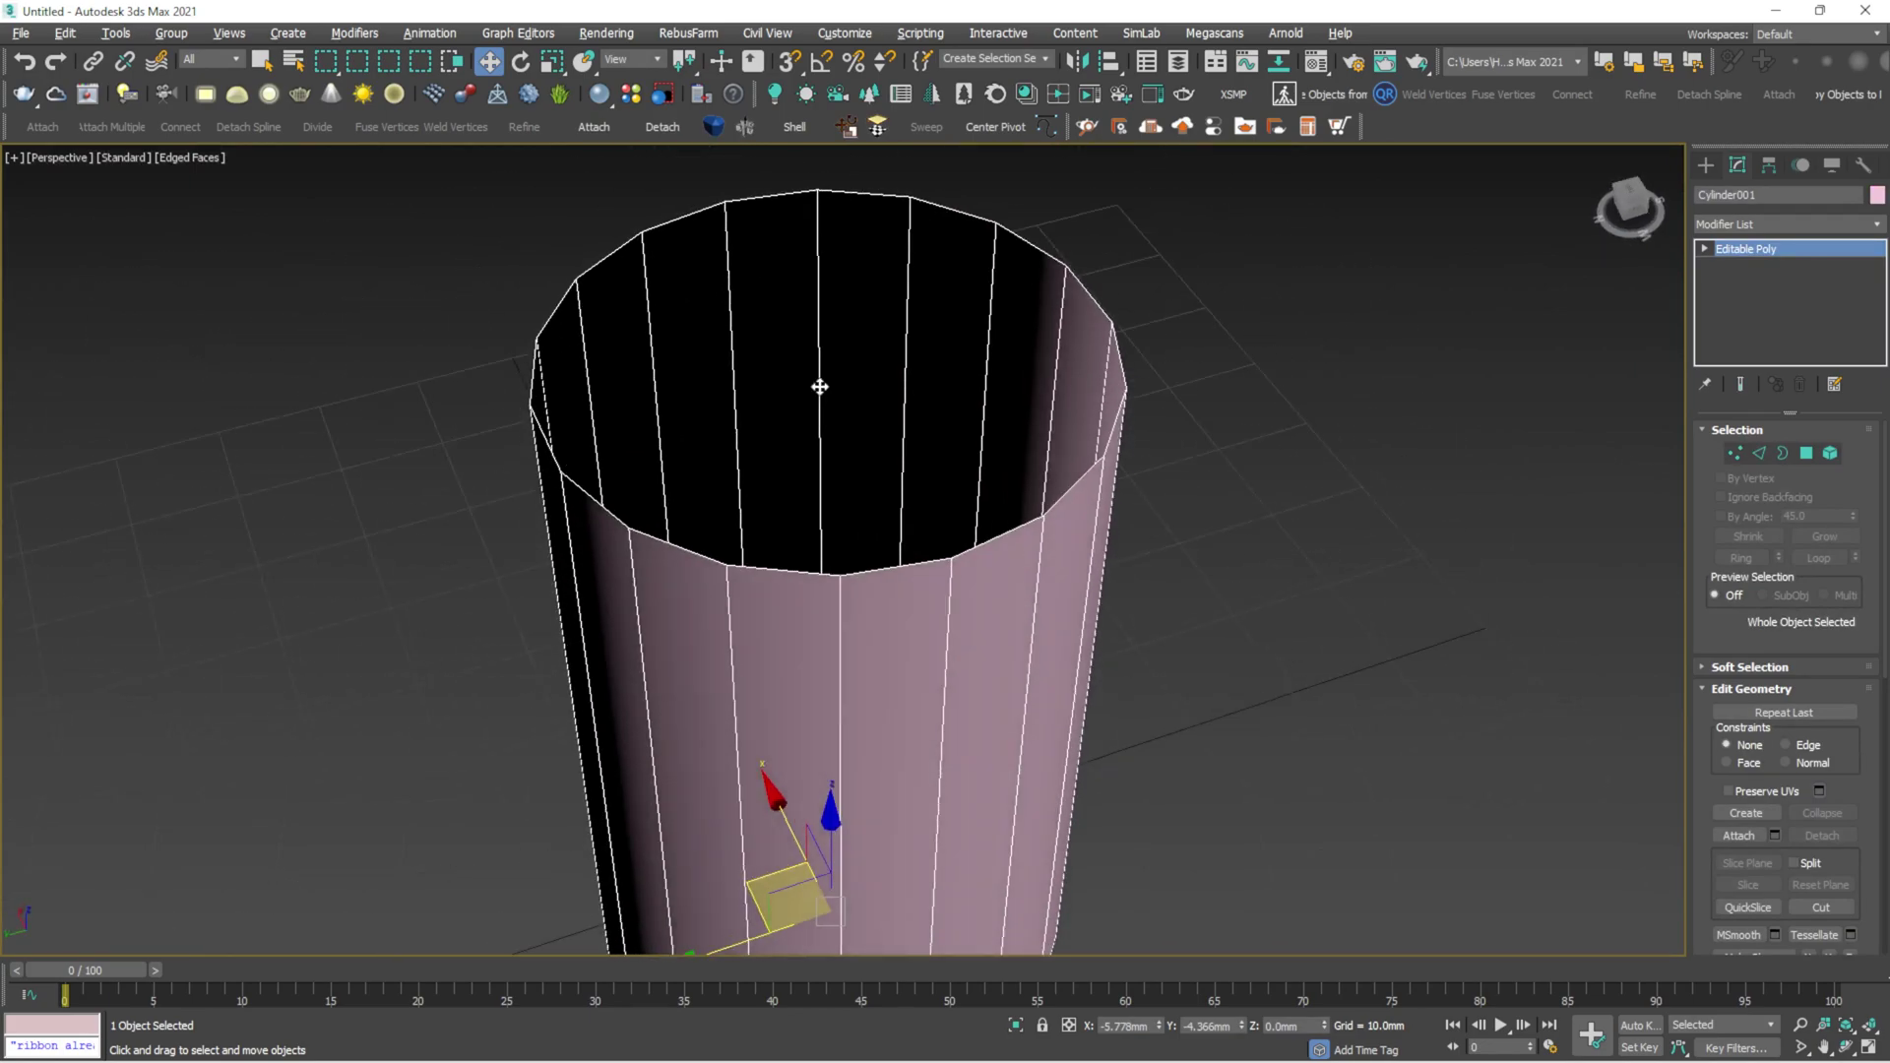
# Apply a Cap Holes modifier to the open cylinder to close its top
pyautogui.click(1880, 226)
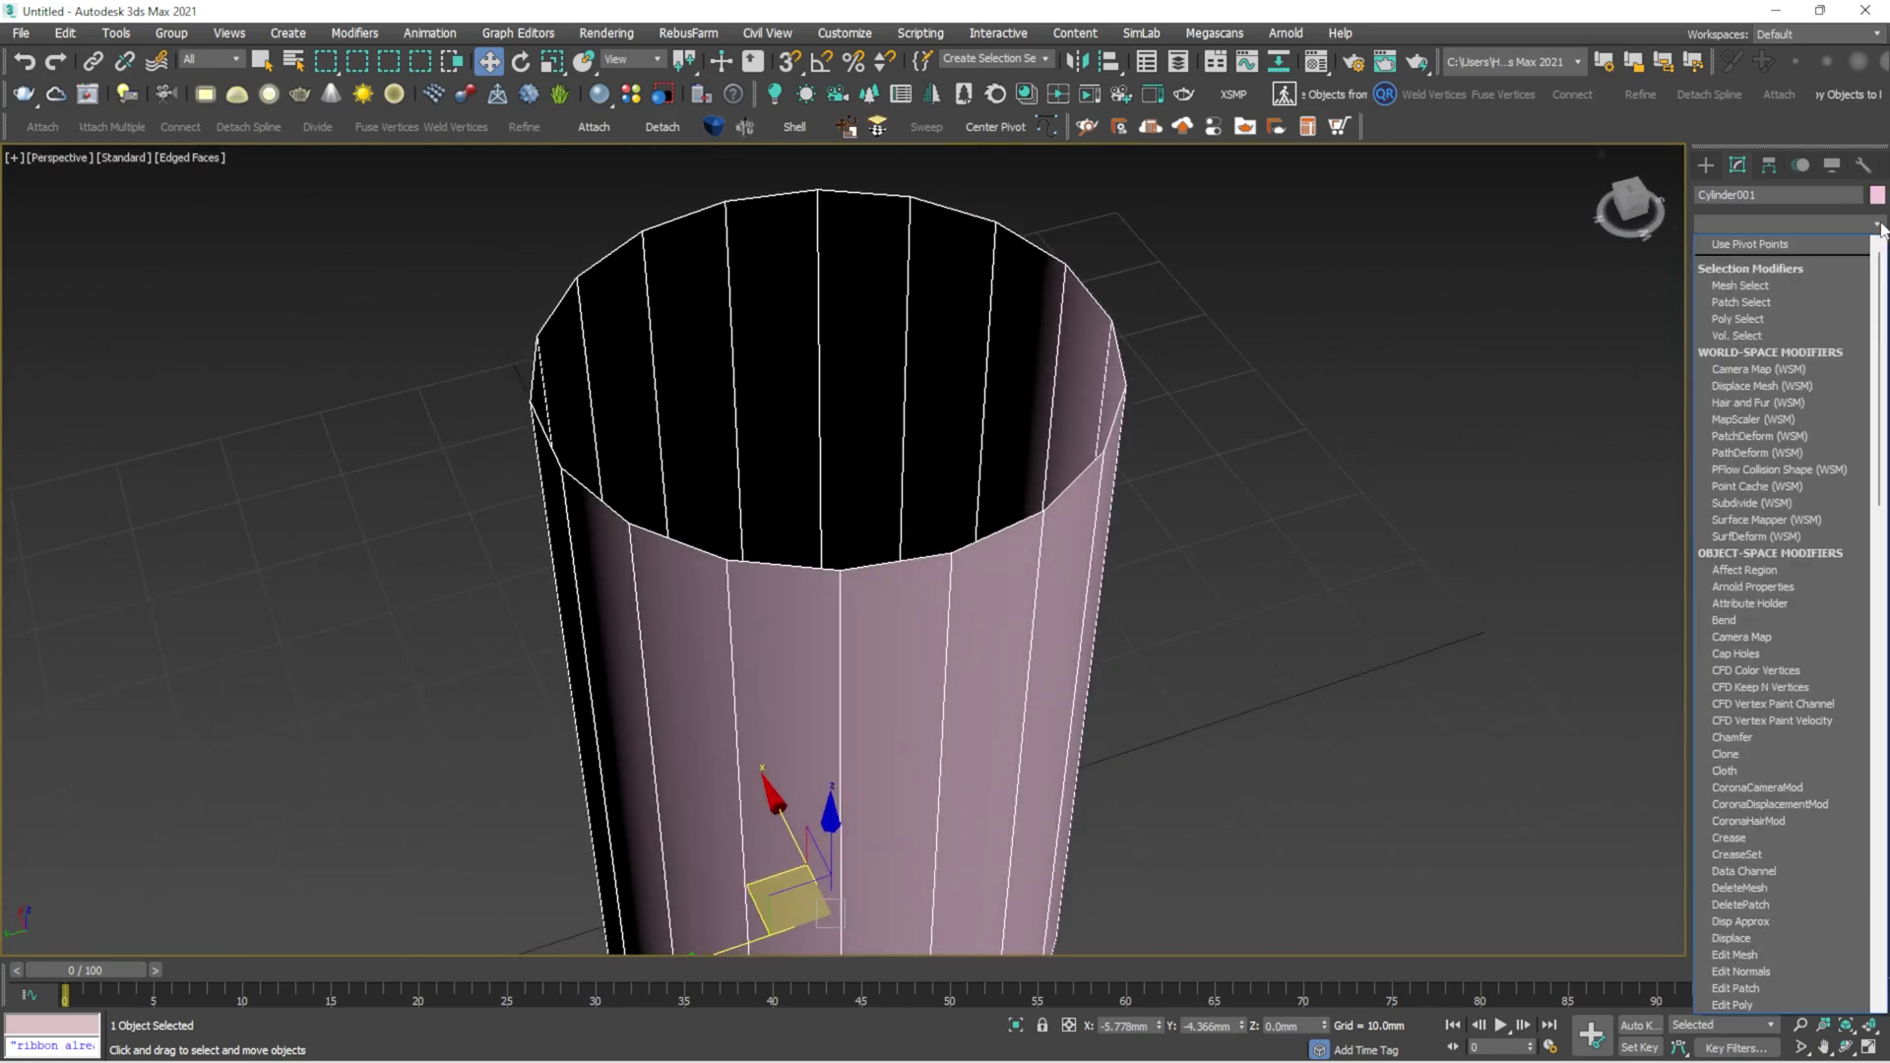
pyautogui.press('c')
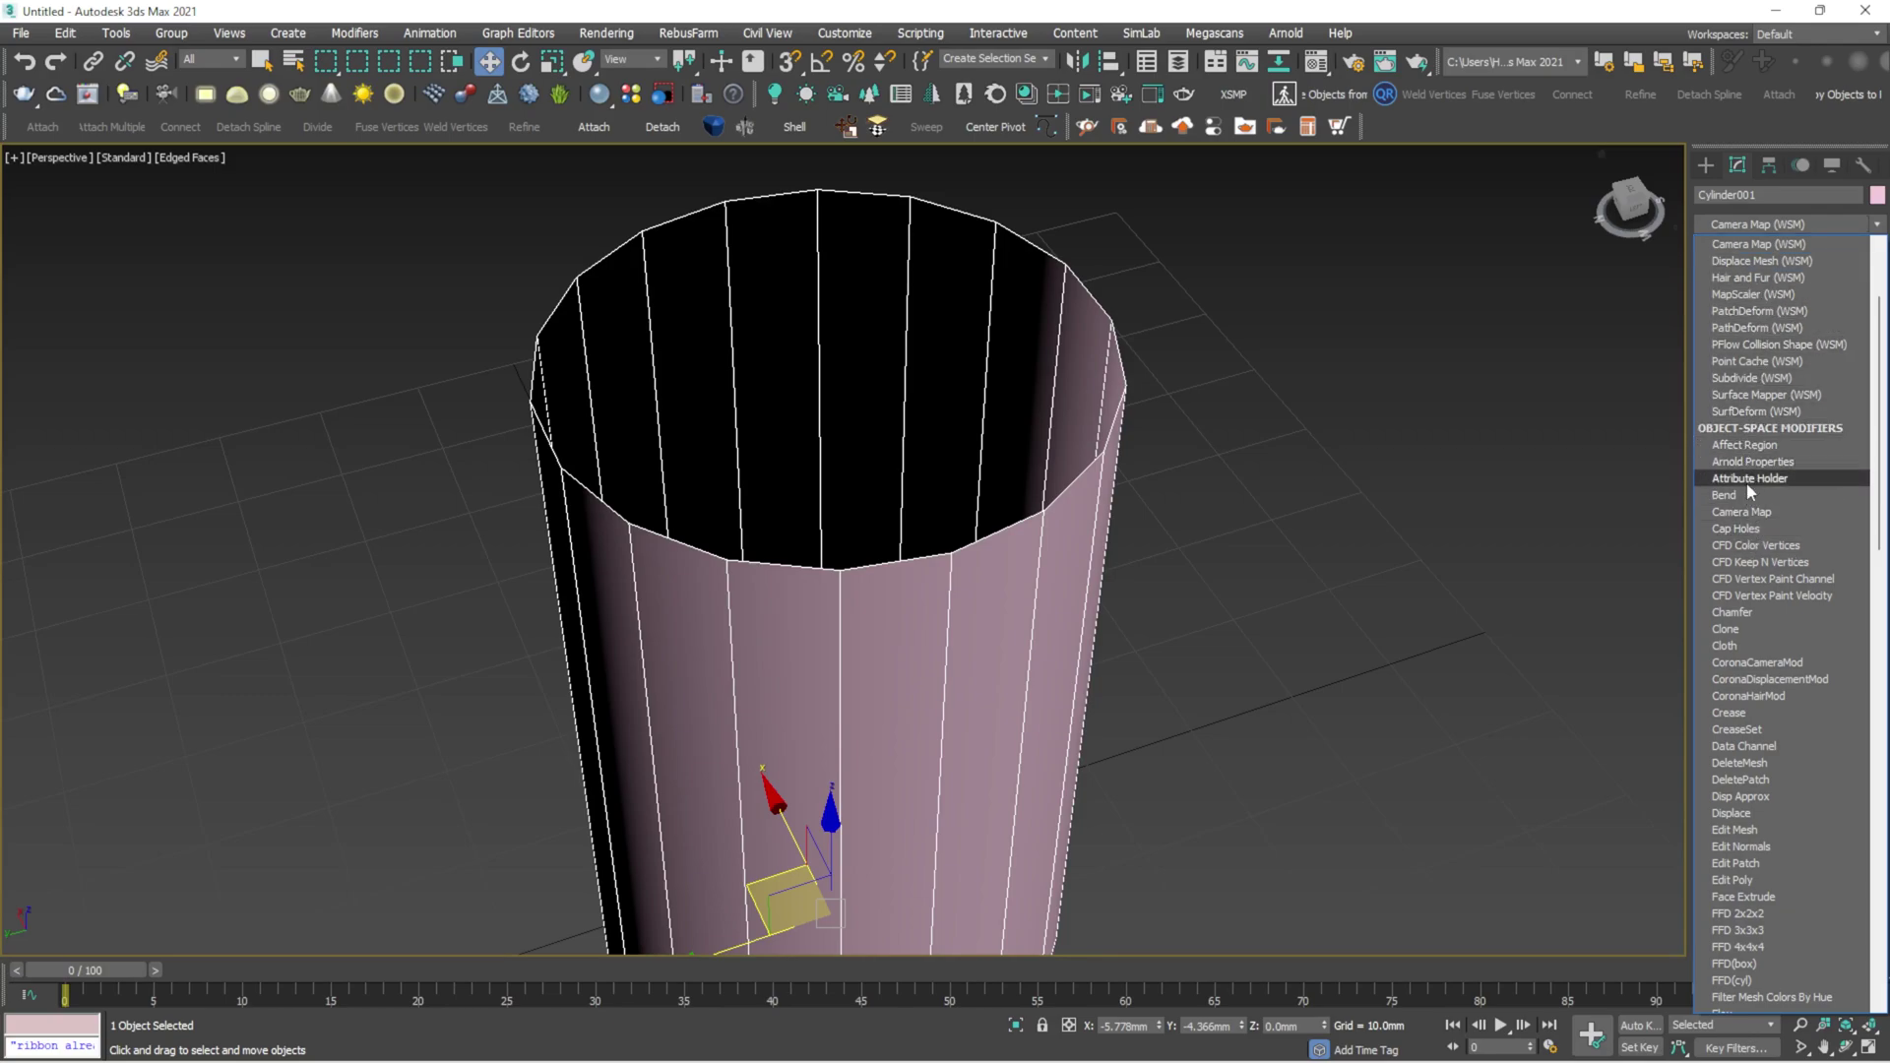
pyautogui.click(1754, 535)
pyautogui.scroll(-5, 966, 519)
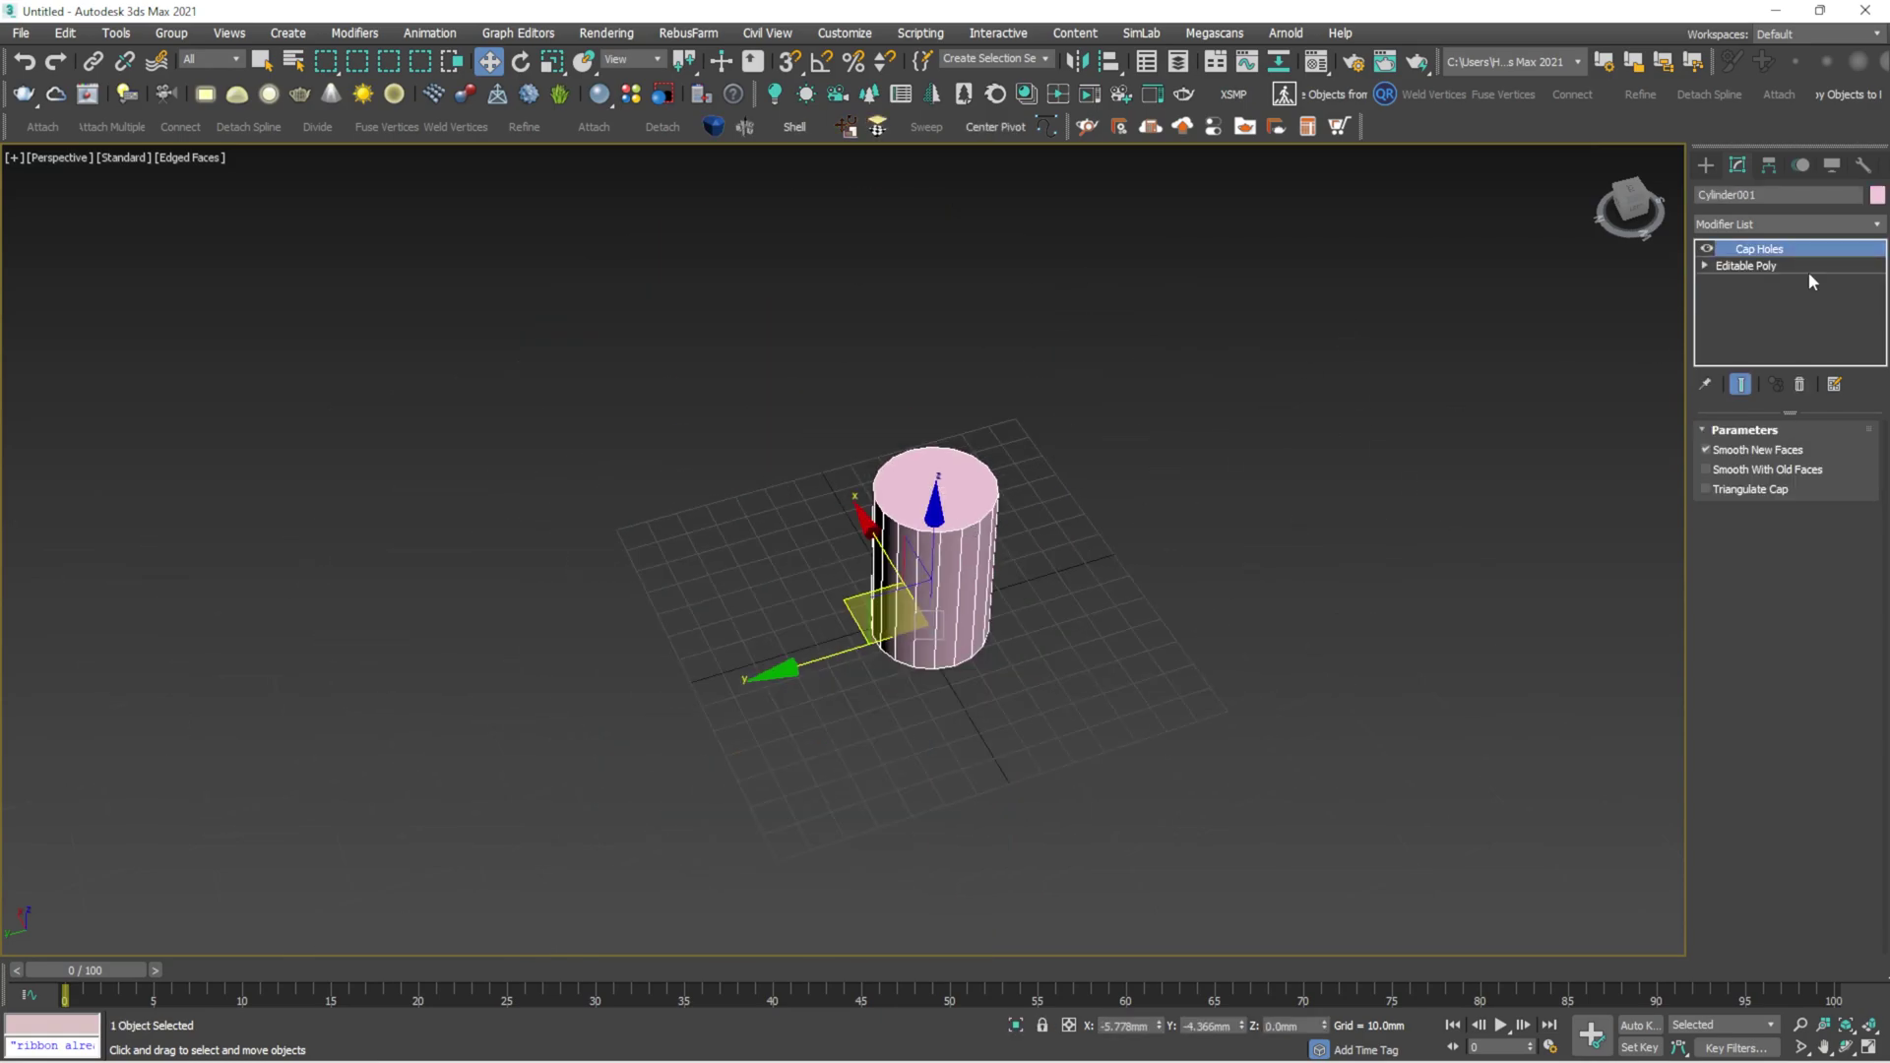
pyautogui.scroll(5, 985, 463)
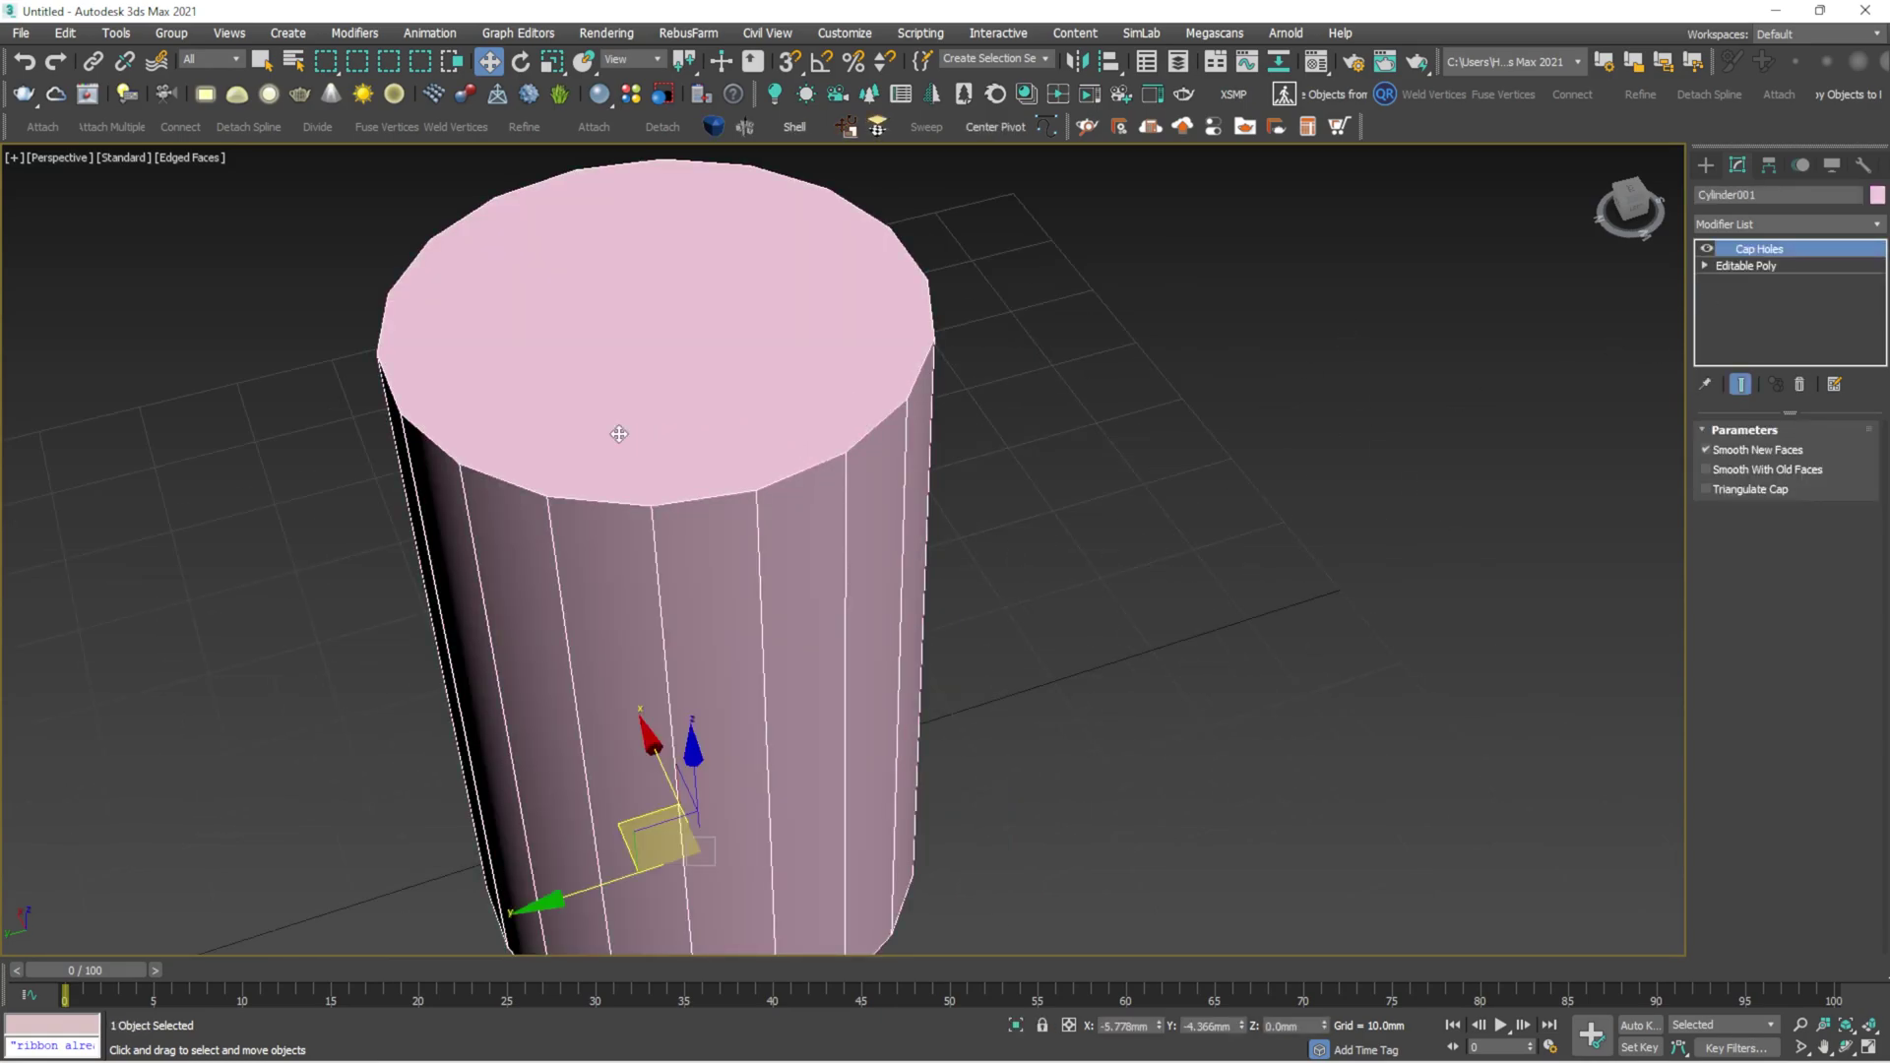
# Delete the capped cylinder from the scene
pyautogui.click(1187, 354)
pyautogui.click(925, 413)
pyautogui.click(1246, 394)
pyautogui.click(666, 515)
pyautogui.press('Delete')
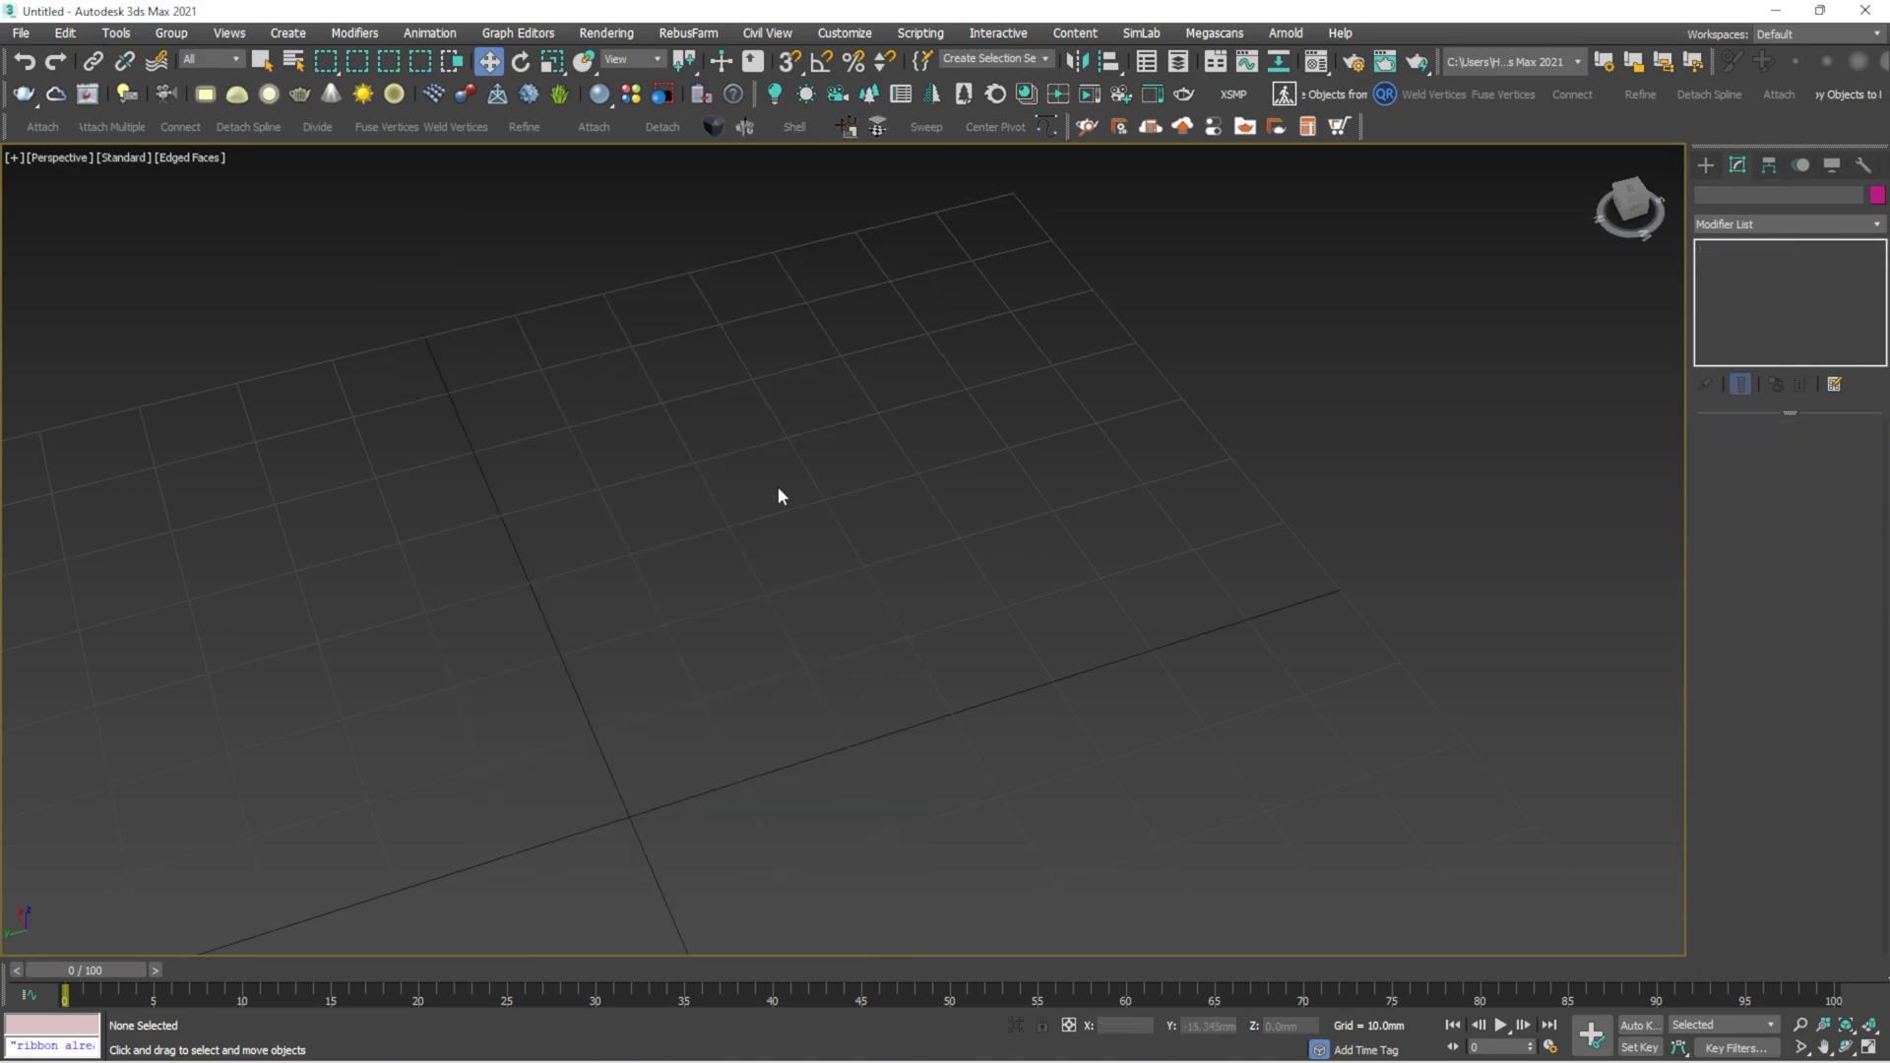
# Create a box near the grid centre, about 47.2 mm long, 45.4 mm wide and 38 mm high
pyautogui.click(1706, 165)
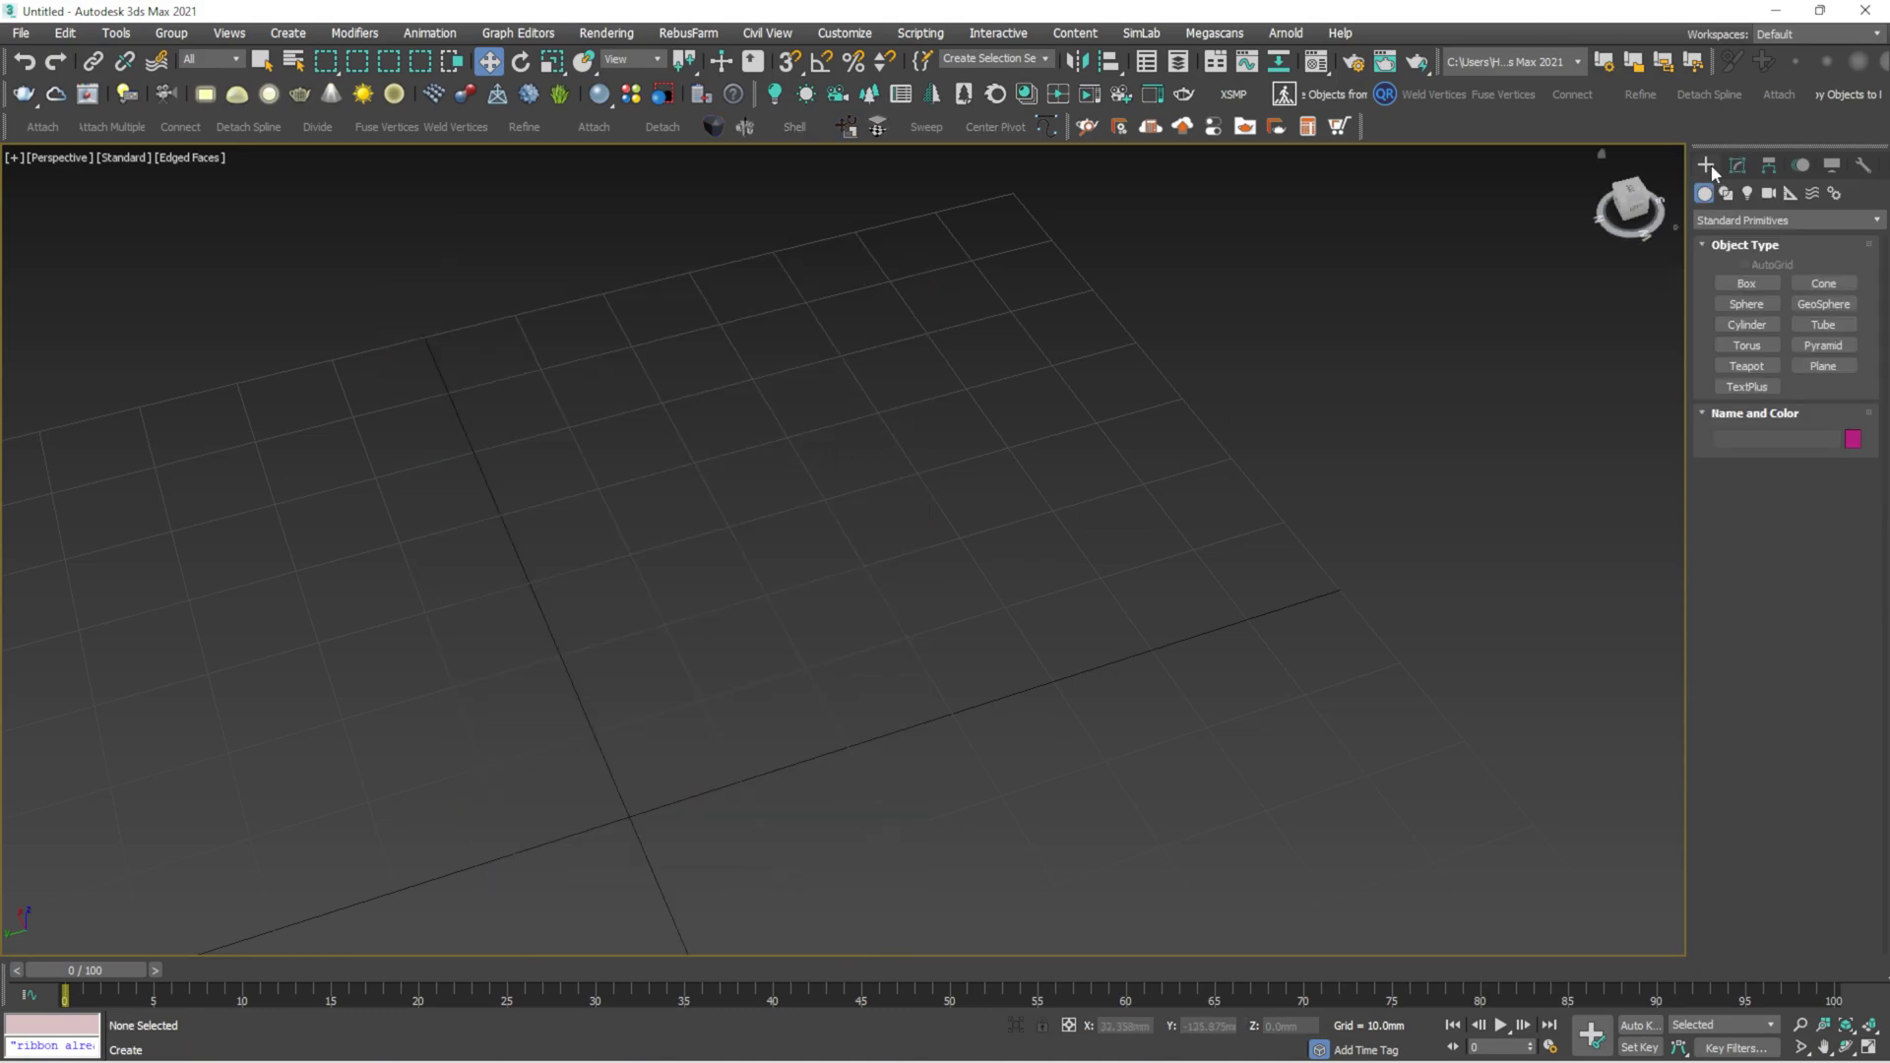
pyautogui.moveTo(738, 441); pyautogui.dragTo(936, 364, button='middle')
pyautogui.scroll(-5, 935, 364)
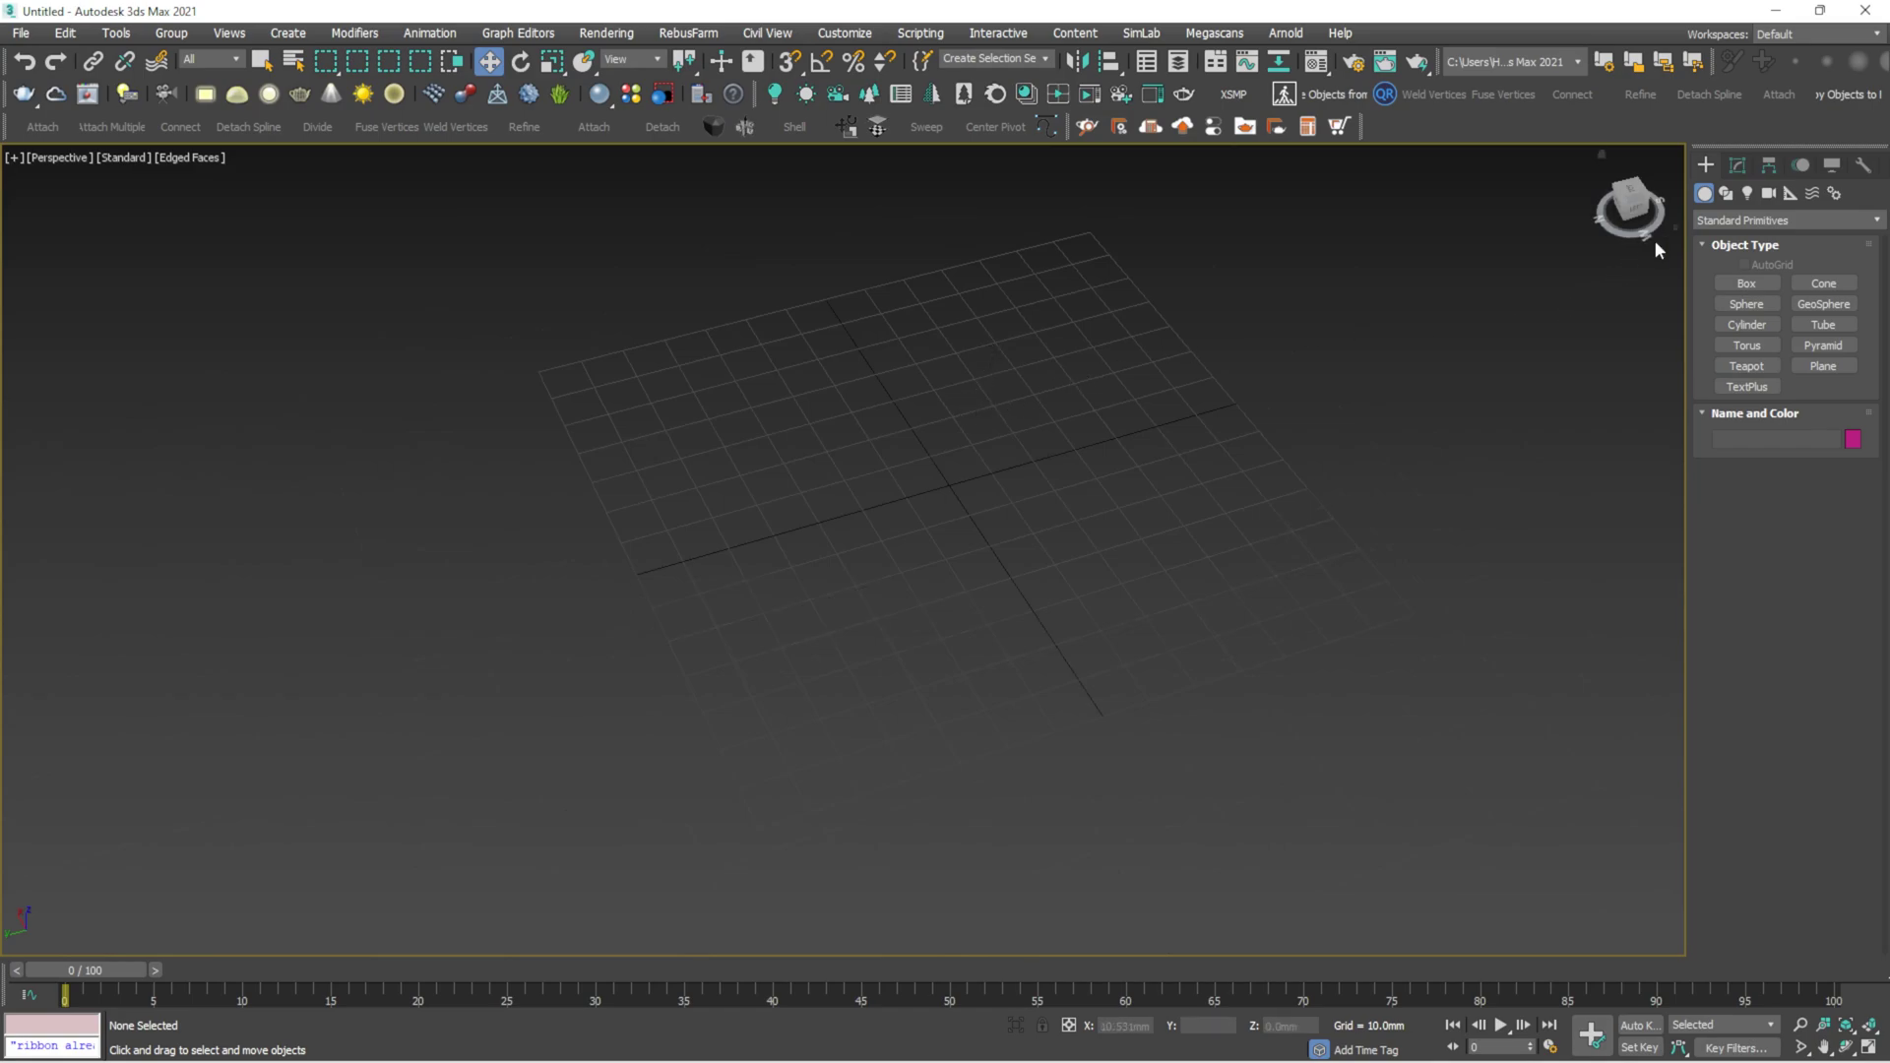
pyautogui.click(1746, 283)
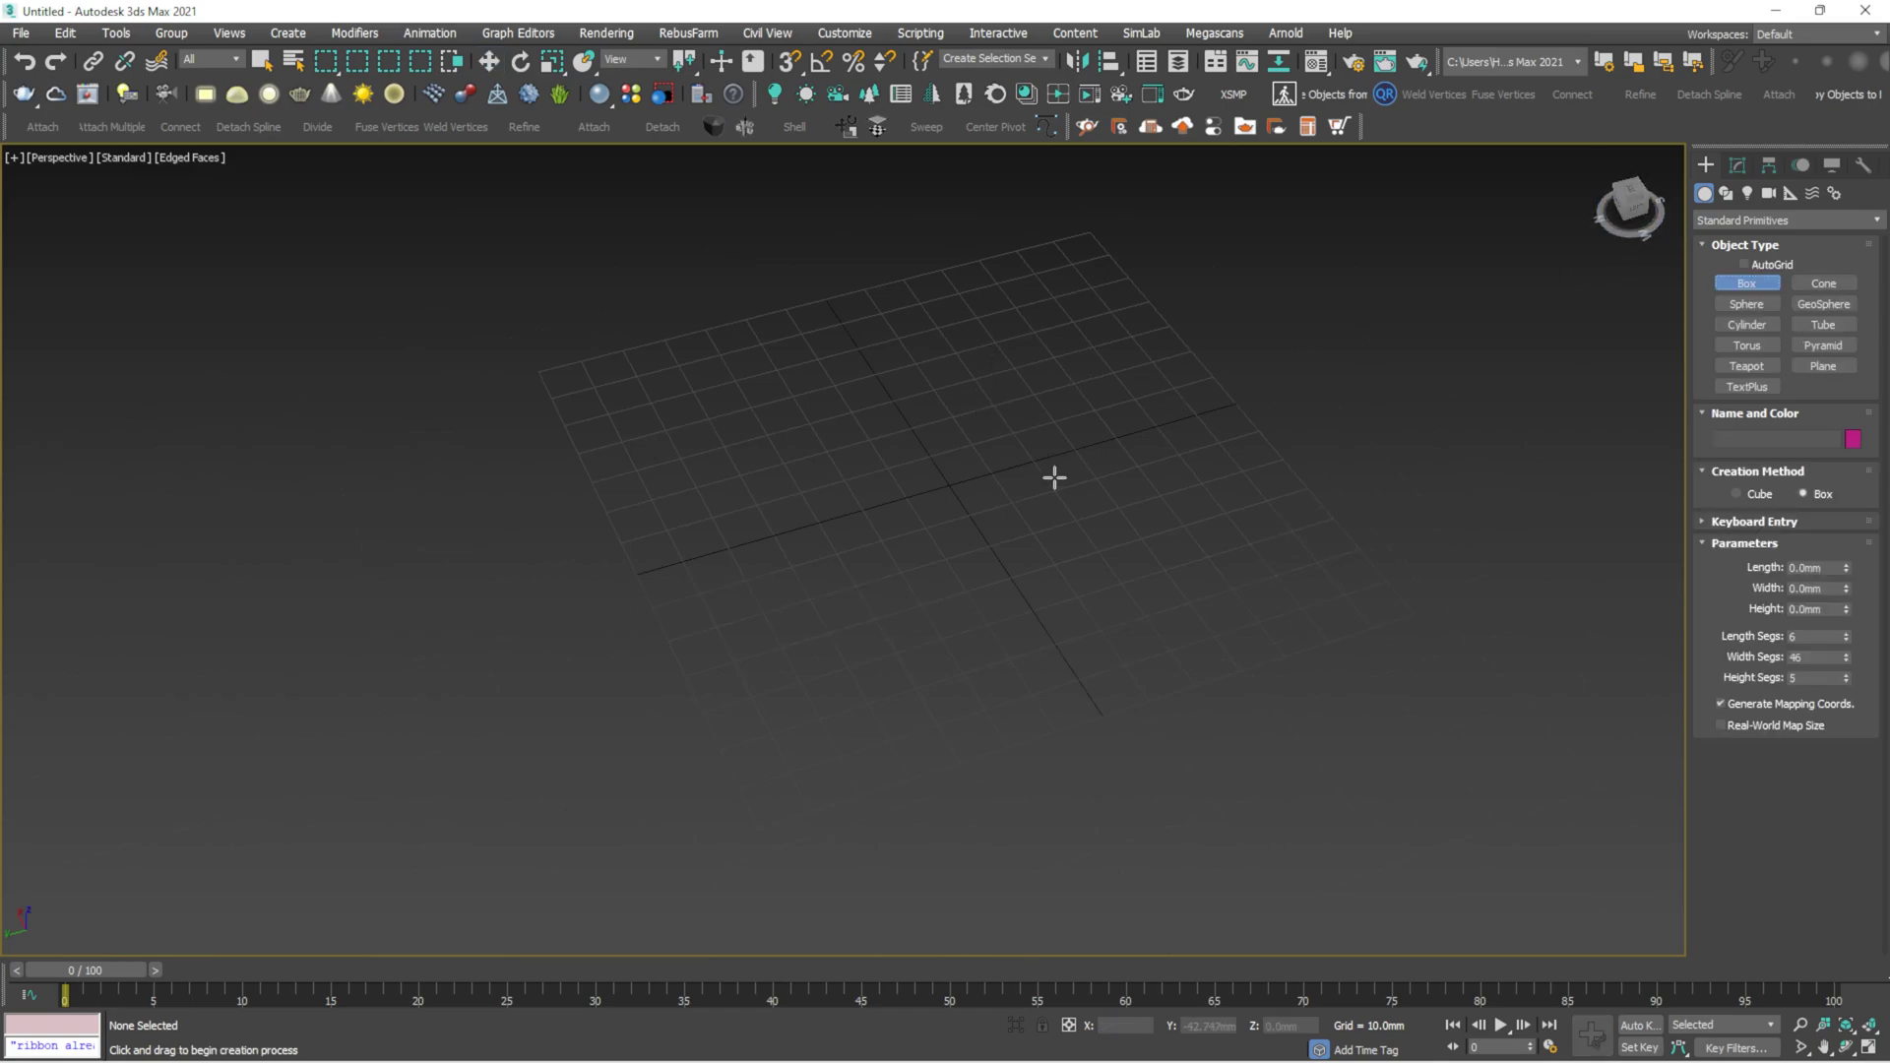
pyautogui.scroll(5, 813, 462)
pyautogui.scroll(-5, 813, 461)
pyautogui.moveTo(616, 404); pyautogui.dragTo(896, 489)
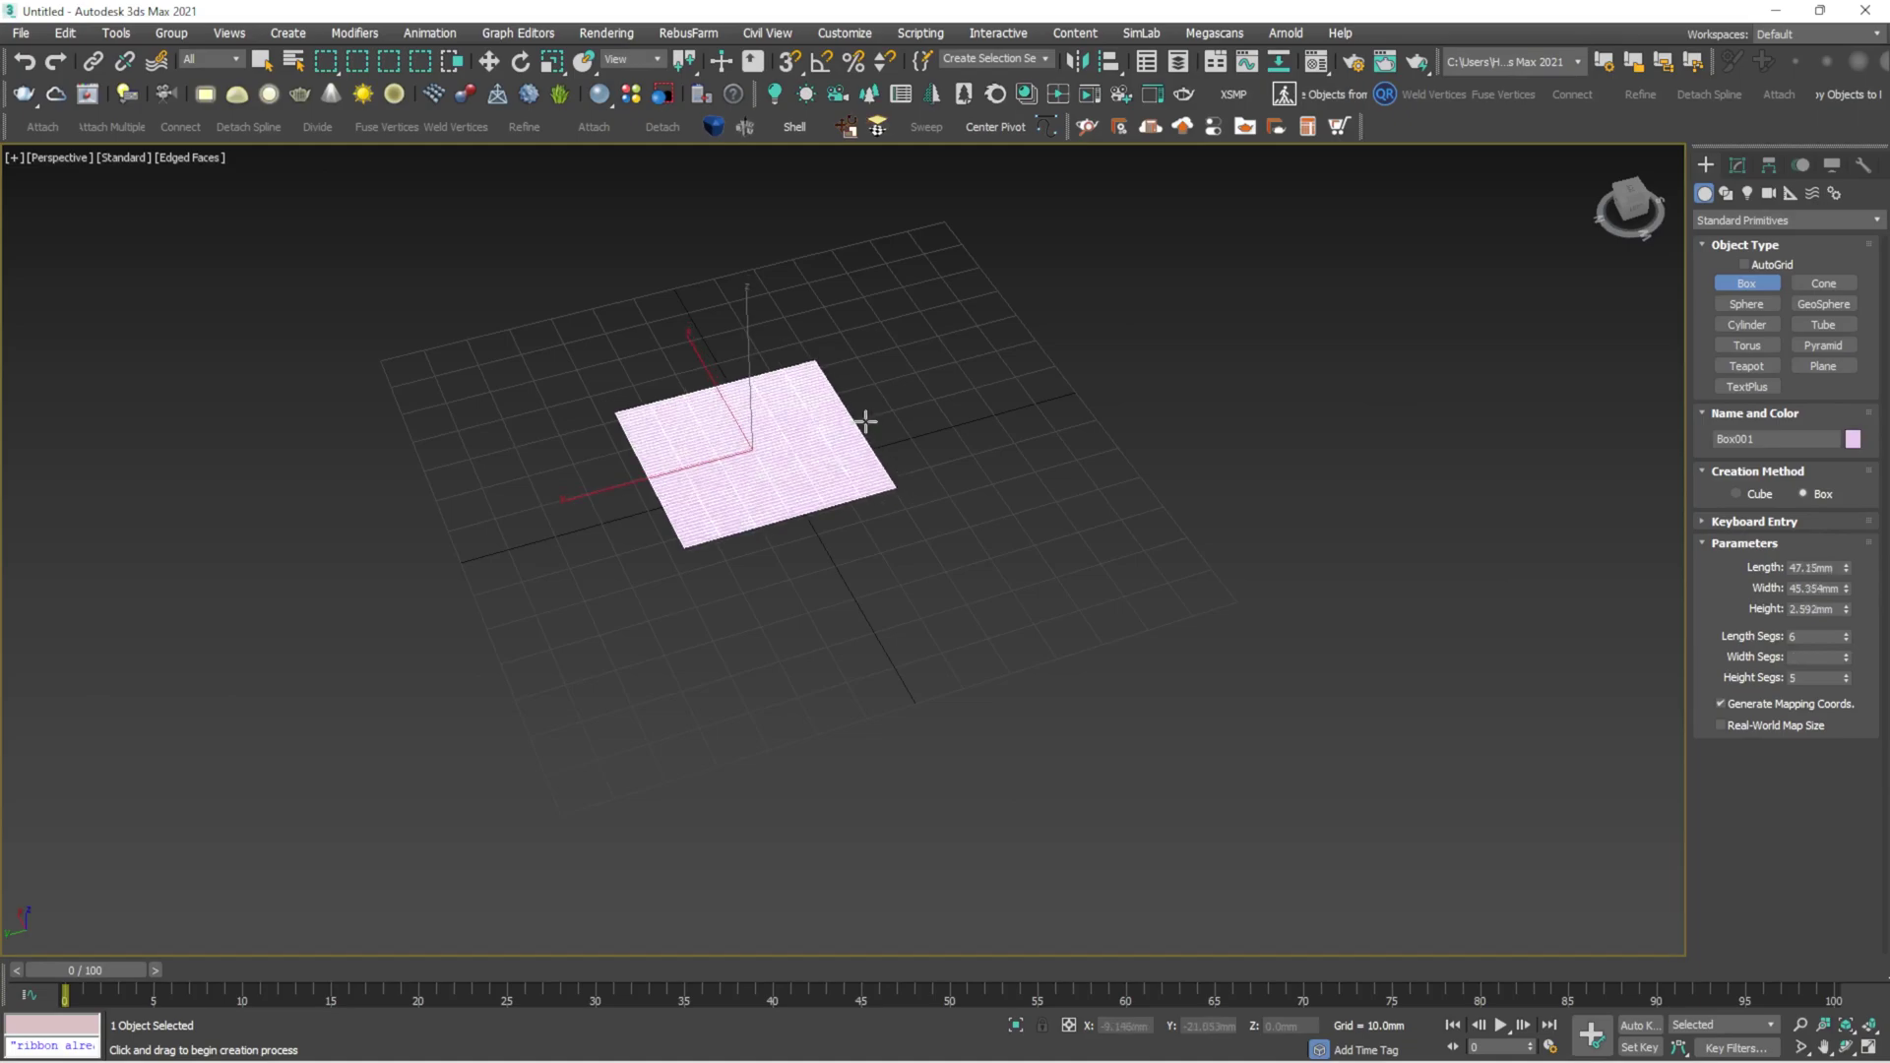
pyautogui.rightClick(839, 314)
pyautogui.scroll(4, 810, 341)
# Reduce the box's length, width and height segments to 1 each
pyautogui.click(1738, 165)
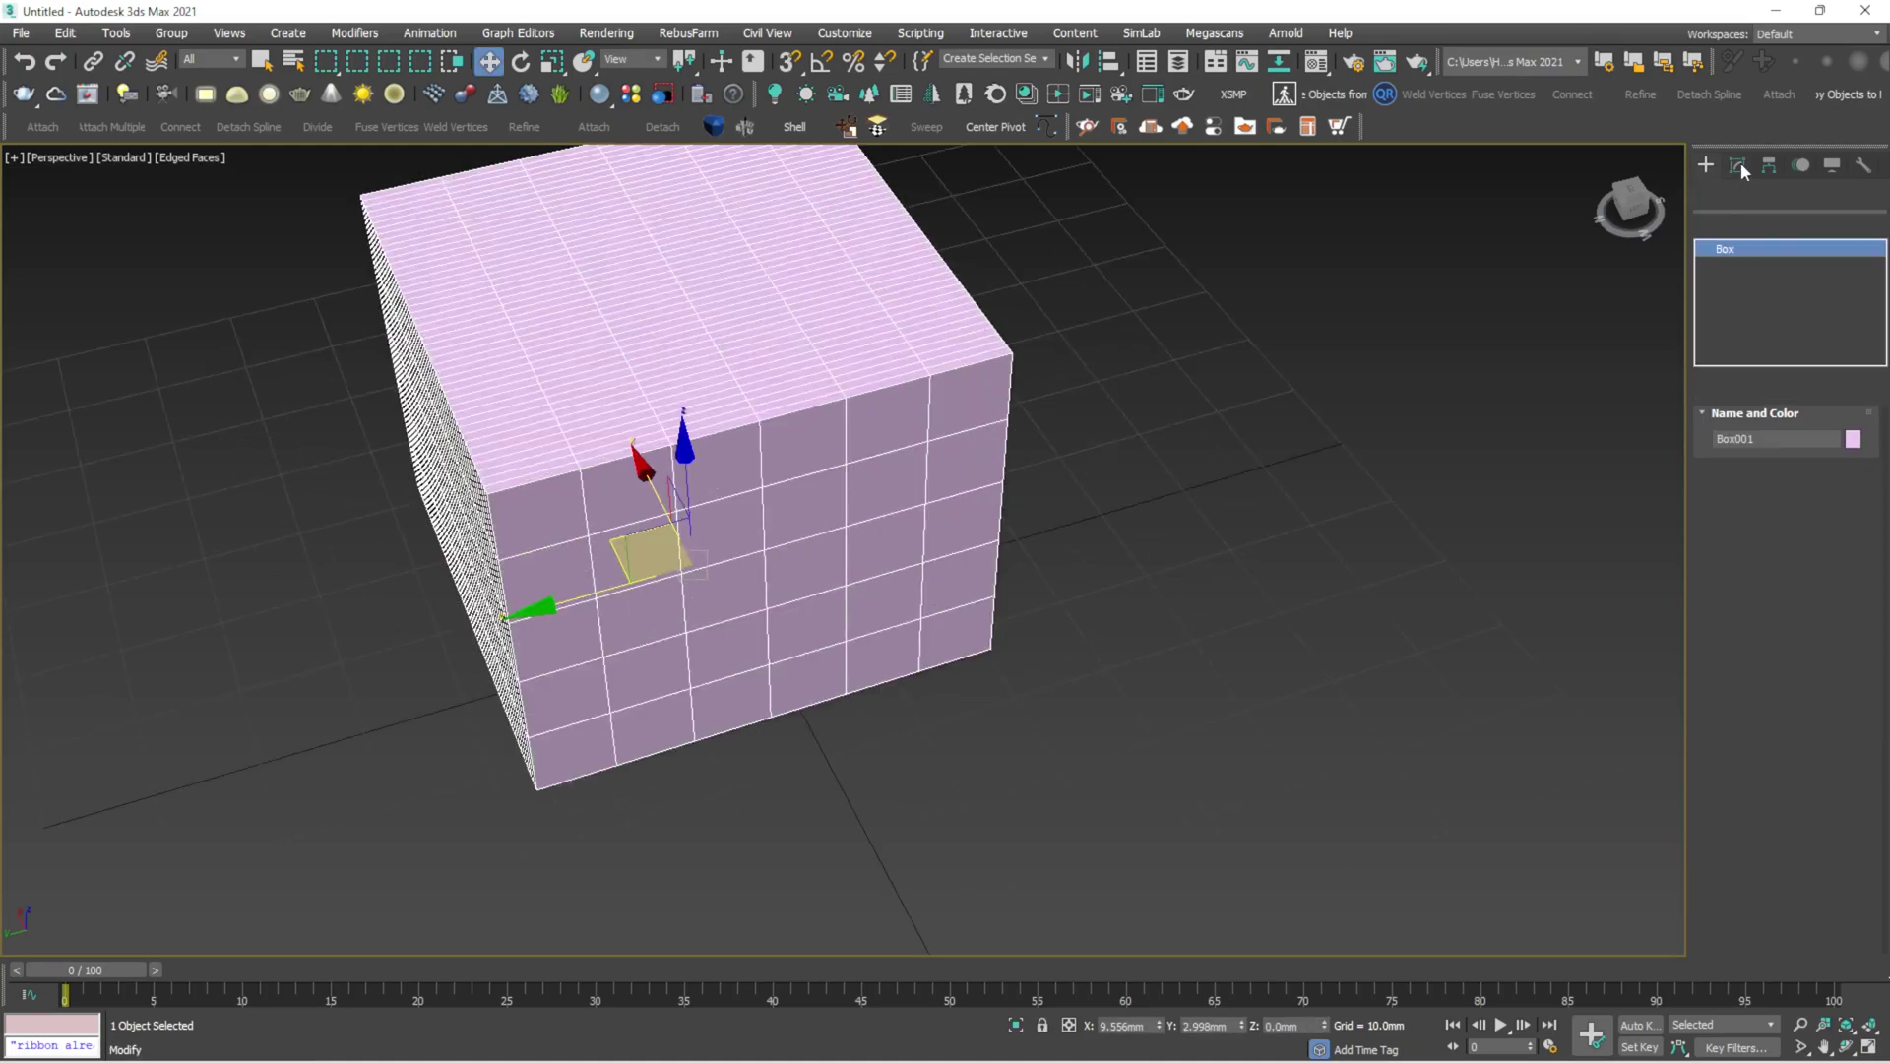
pyautogui.moveTo(1818, 525); pyautogui.dragTo(1672, 530)
pyautogui.press('Tab')
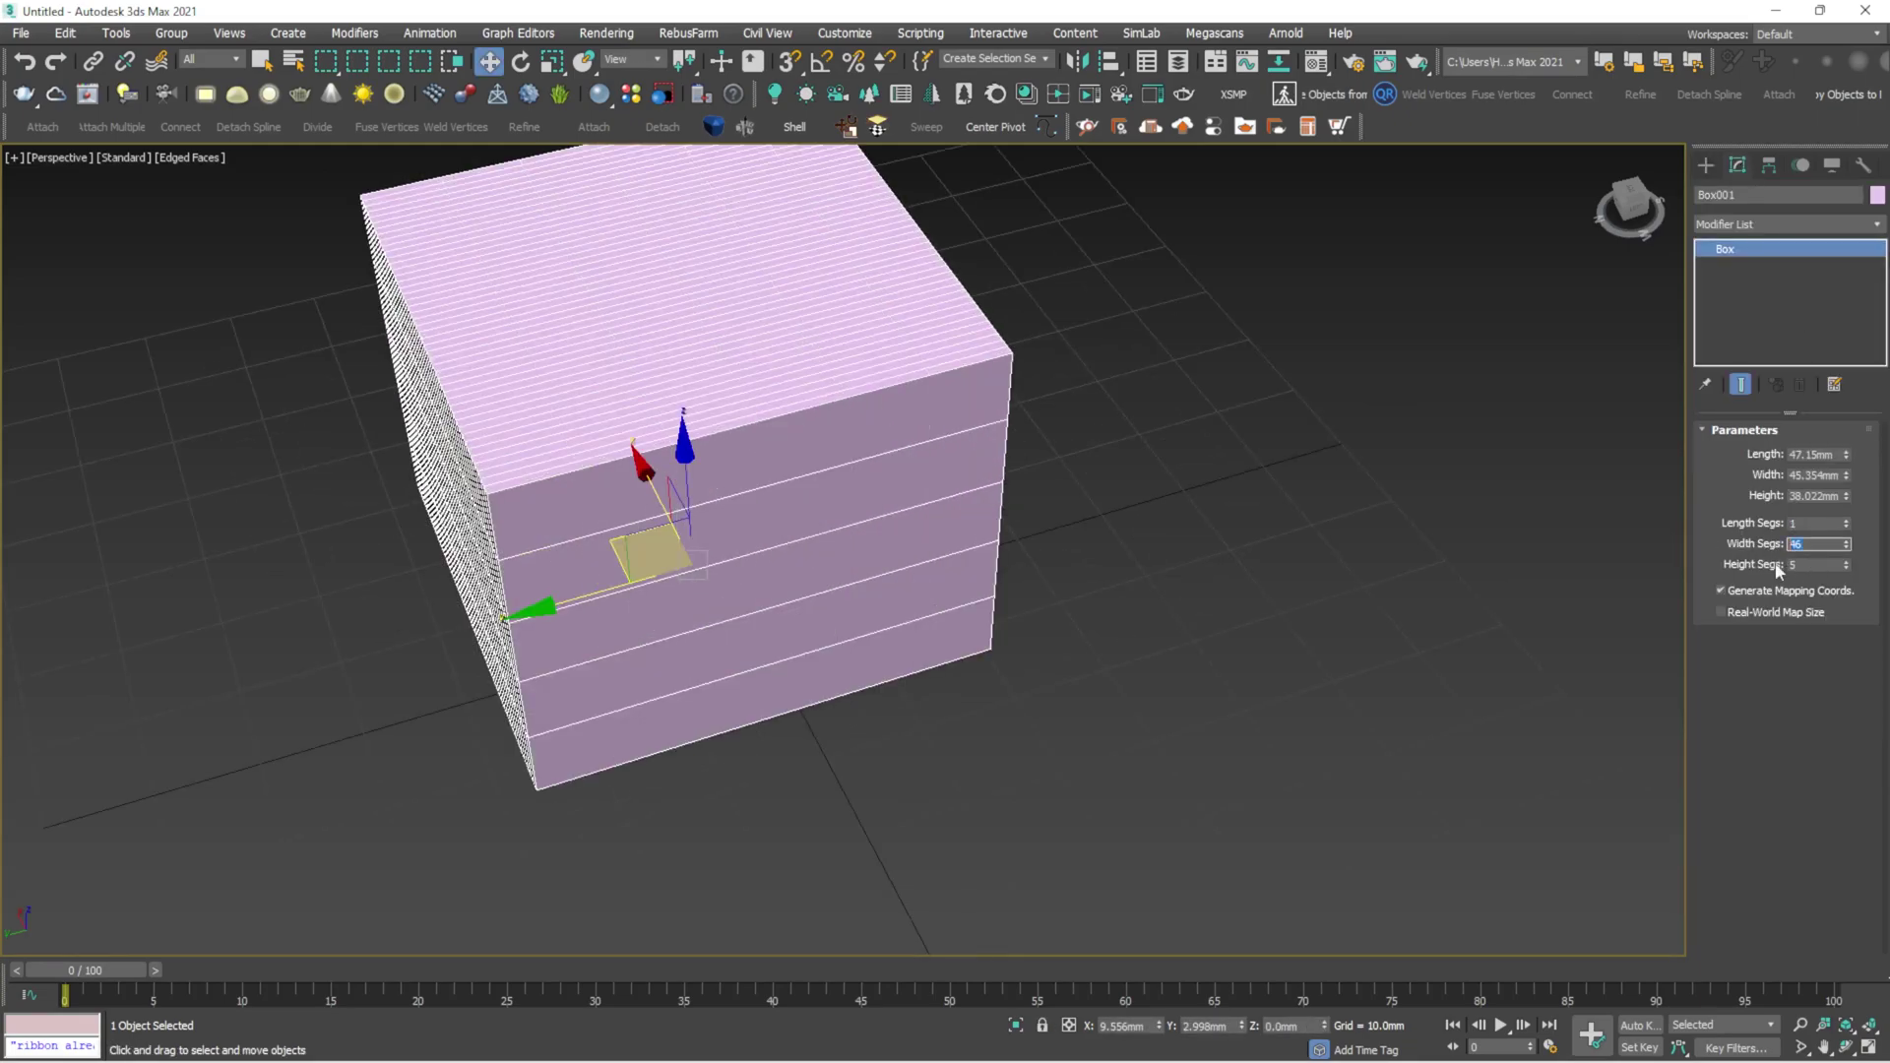
pyautogui.moveTo(1815, 567); pyautogui.dragTo(1717, 569)
pyautogui.write('1')
pyautogui.click(1182, 512)
pyautogui.click(746, 464)
pyautogui.press('z')
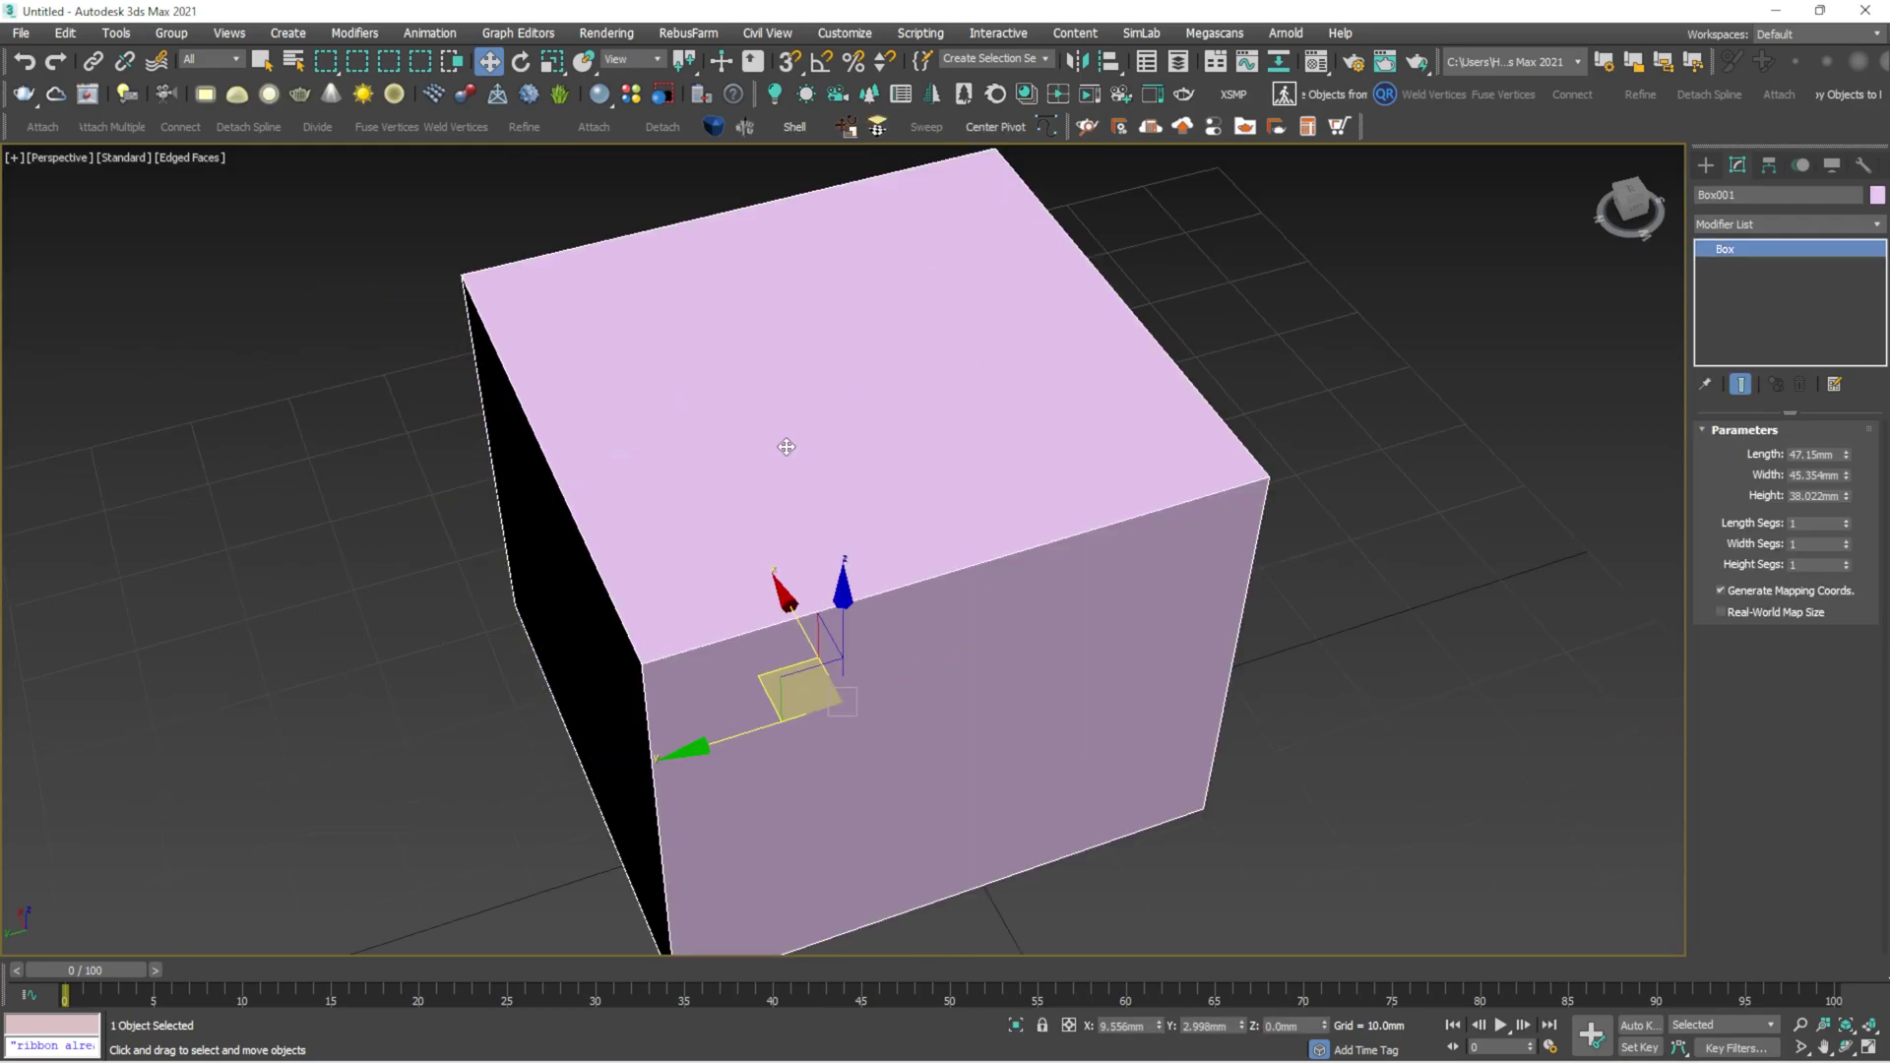
# Apply a Chamfer modifier to the box and inspect its edges up close
pyautogui.keyDown('alt'); pyautogui.moveTo(785, 443); pyautogui.dragTo(835, 393, button='middle'); pyautogui.keyUp('alt')
pyautogui.click(1876, 224)
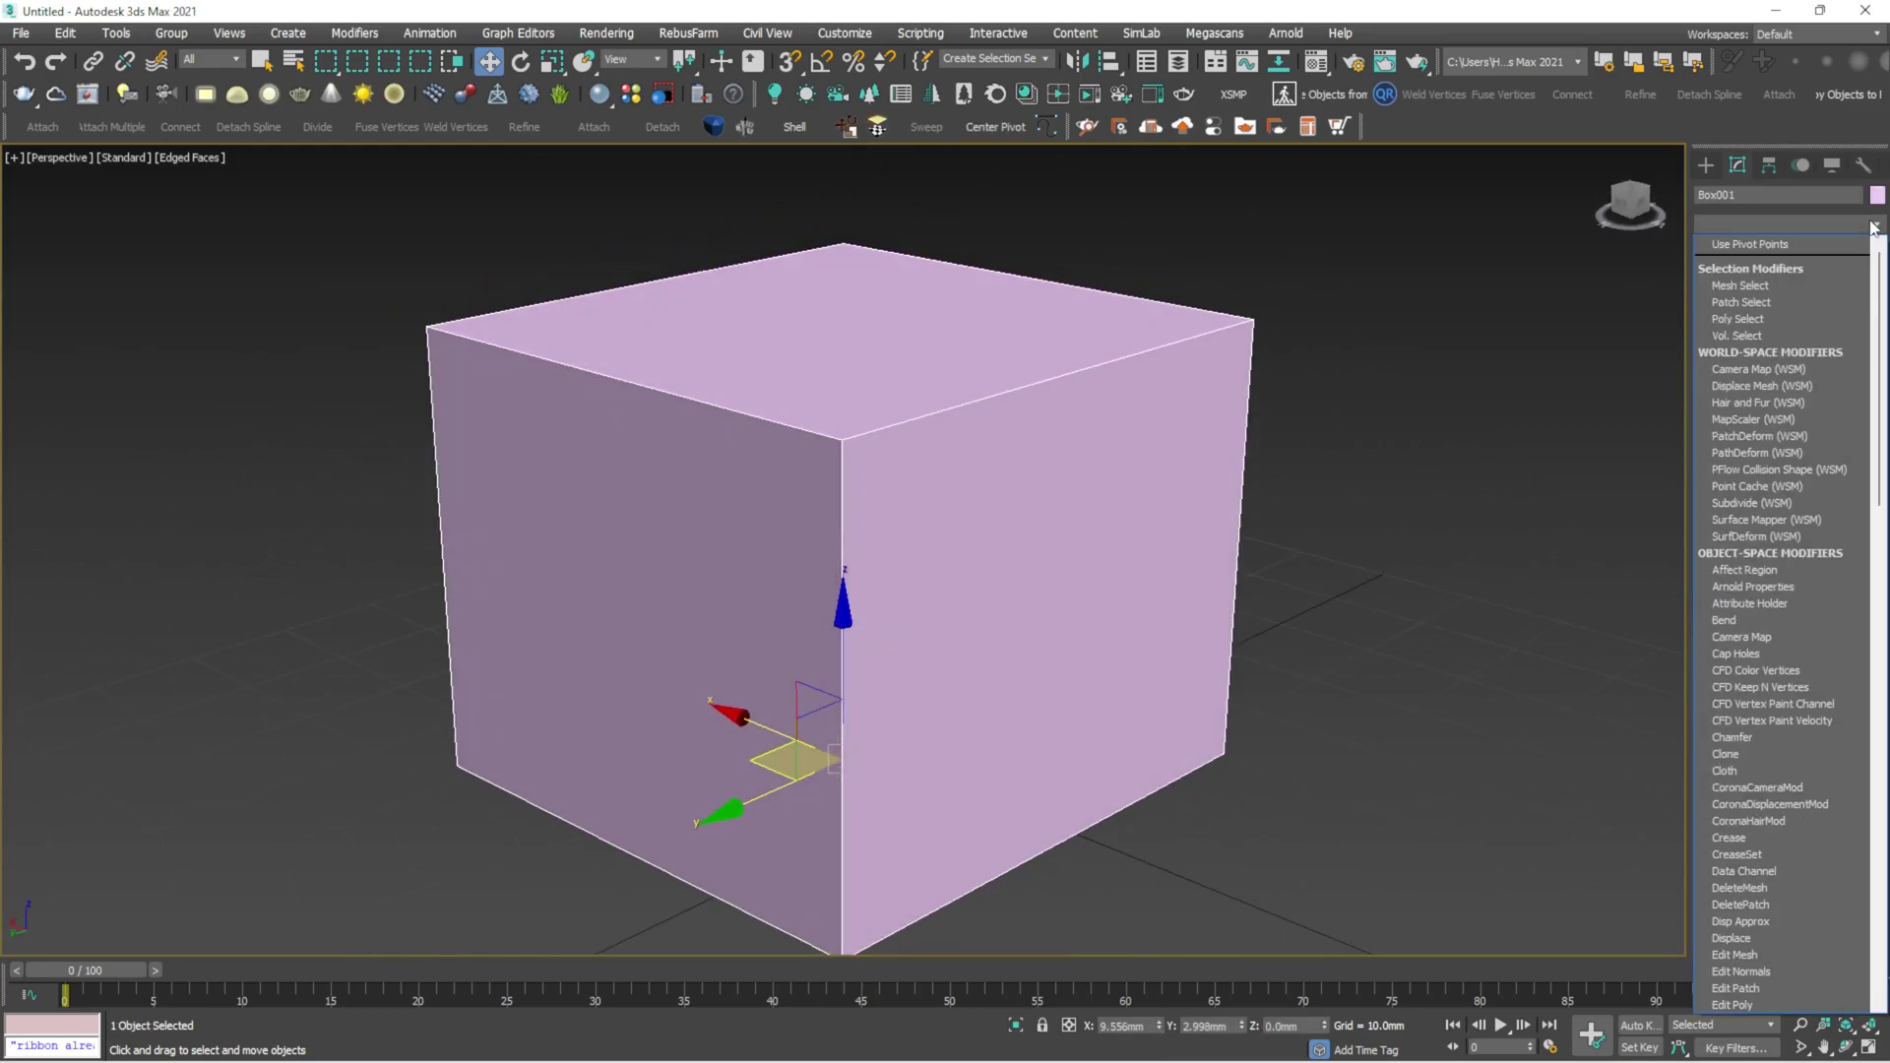
pyautogui.write('ch')
pyautogui.click(1801, 247)
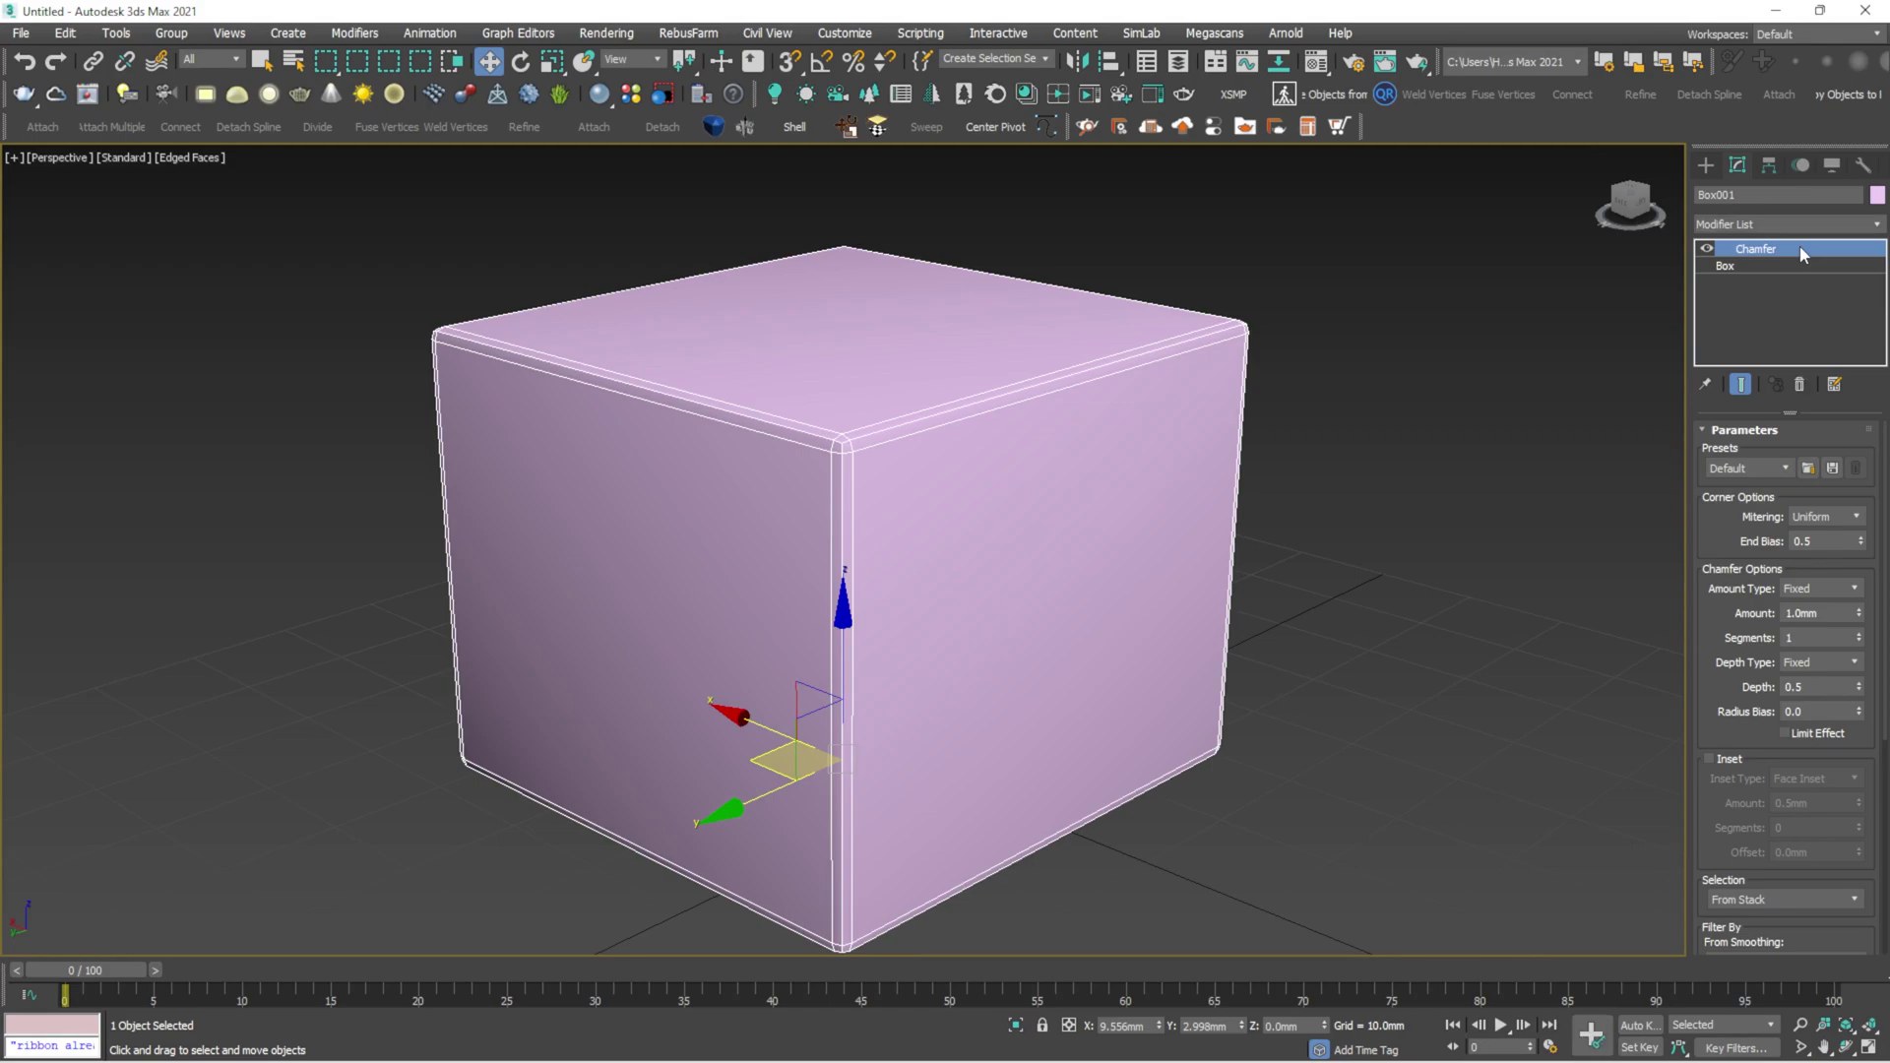
pyautogui.scroll(5, 991, 414)
pyautogui.scroll(-3, 991, 433)
pyautogui.scroll(4, 989, 450)
pyautogui.scroll(-3, 984, 464)
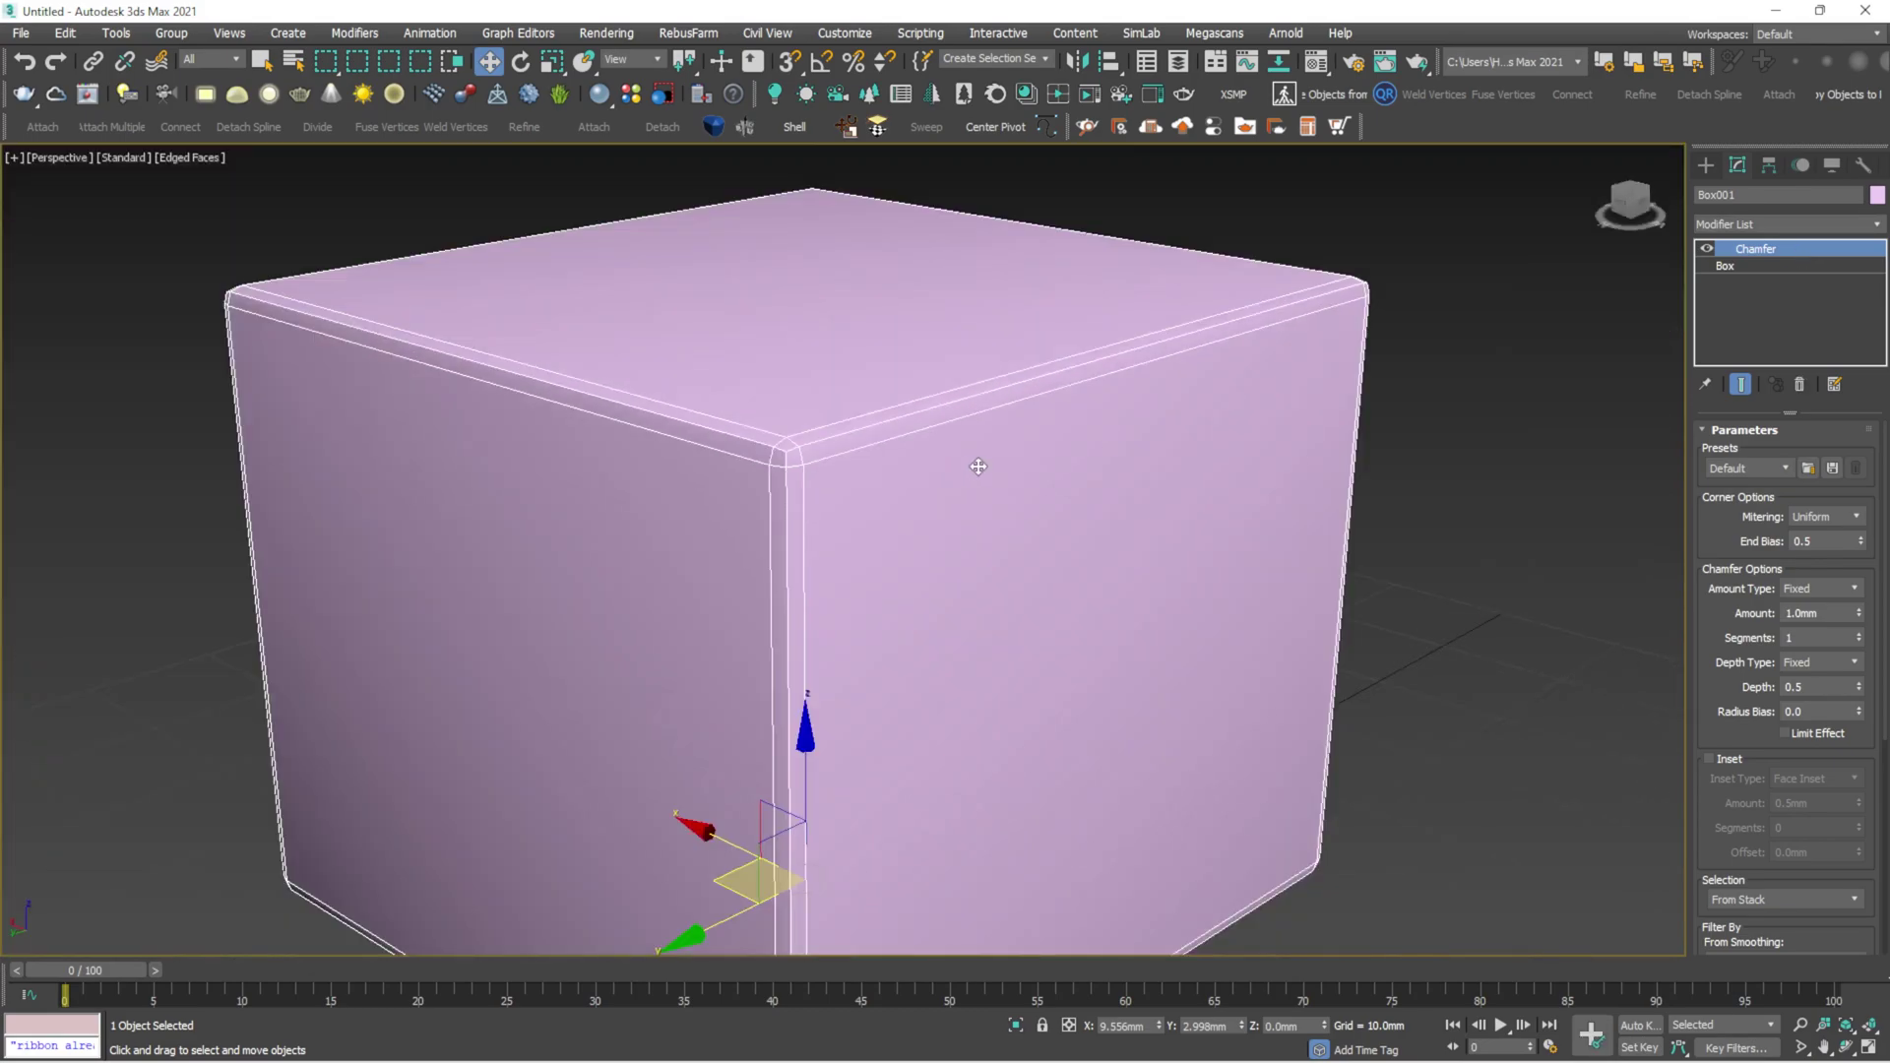
pyautogui.click(1414, 246)
pyautogui.click(1117, 364)
pyautogui.scroll(-5, 1118, 365)
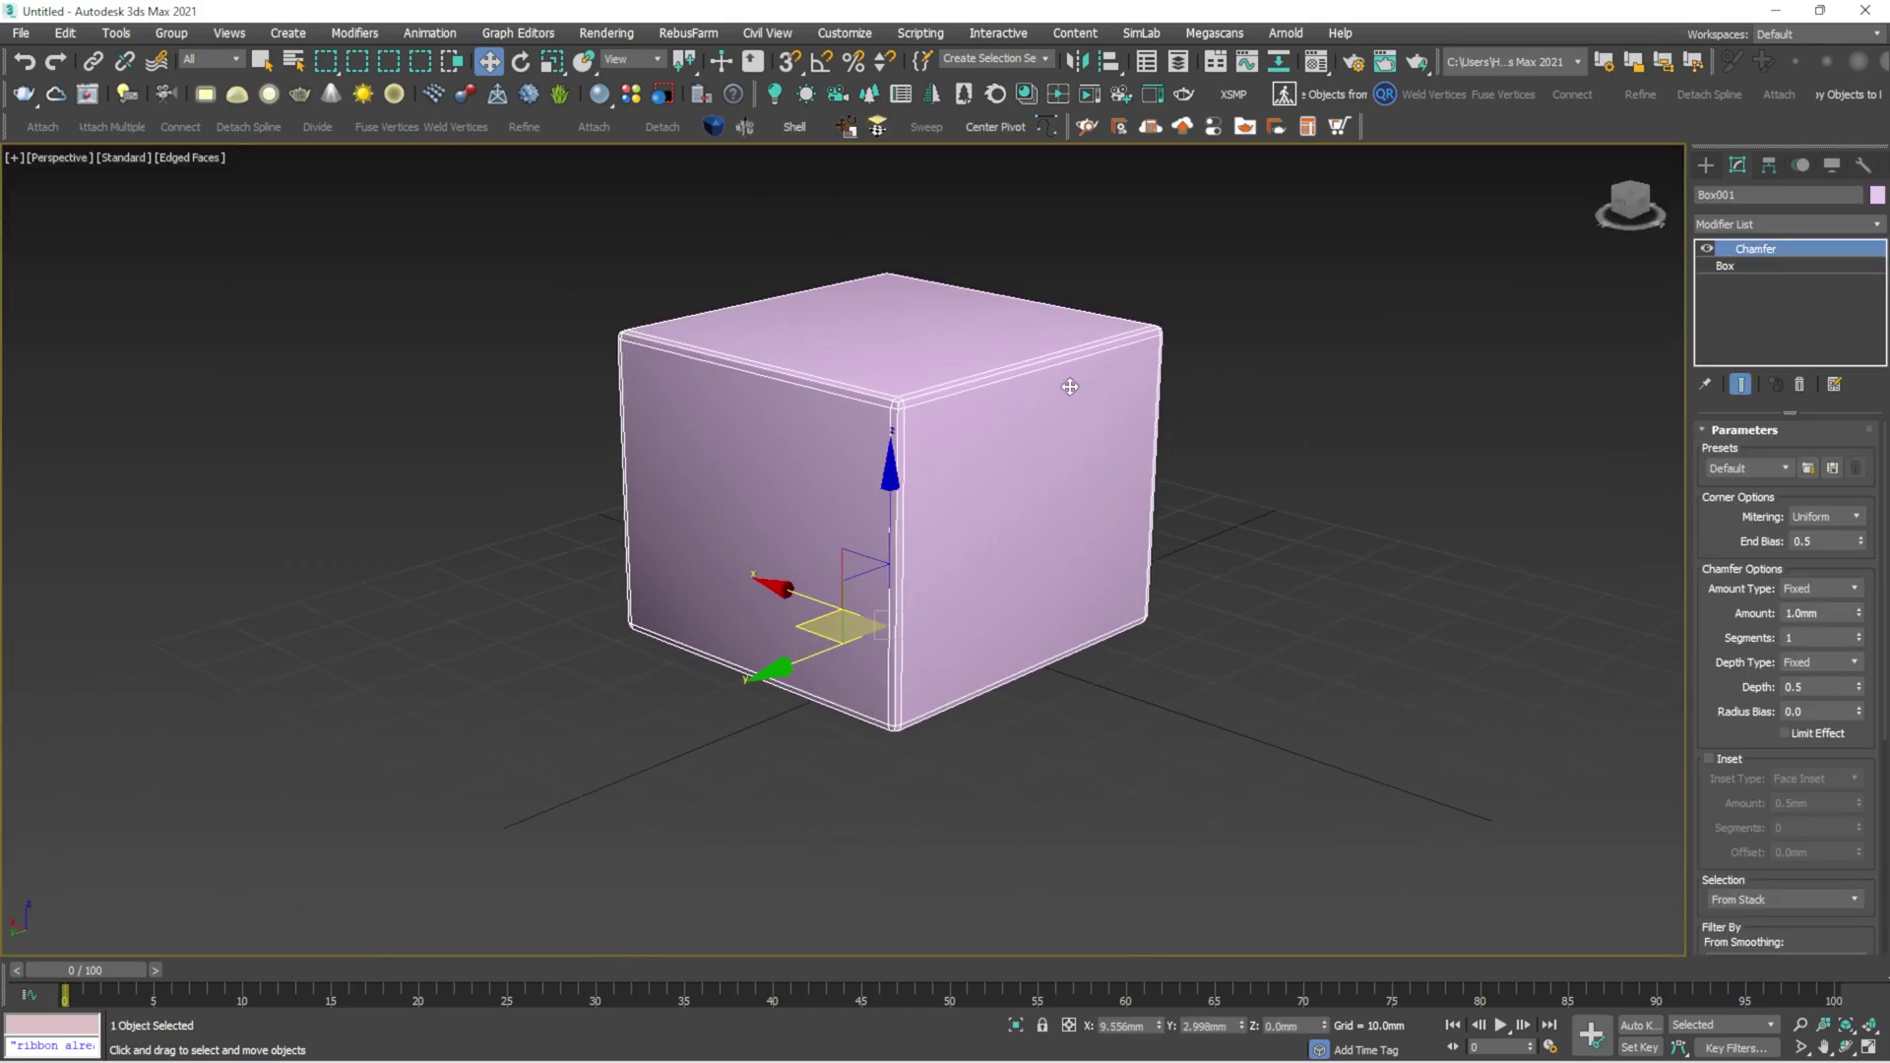
# Try a chamfer amount of 5 mm on the box, and settle on 3 mm
pyautogui.scroll(4, 1058, 399)
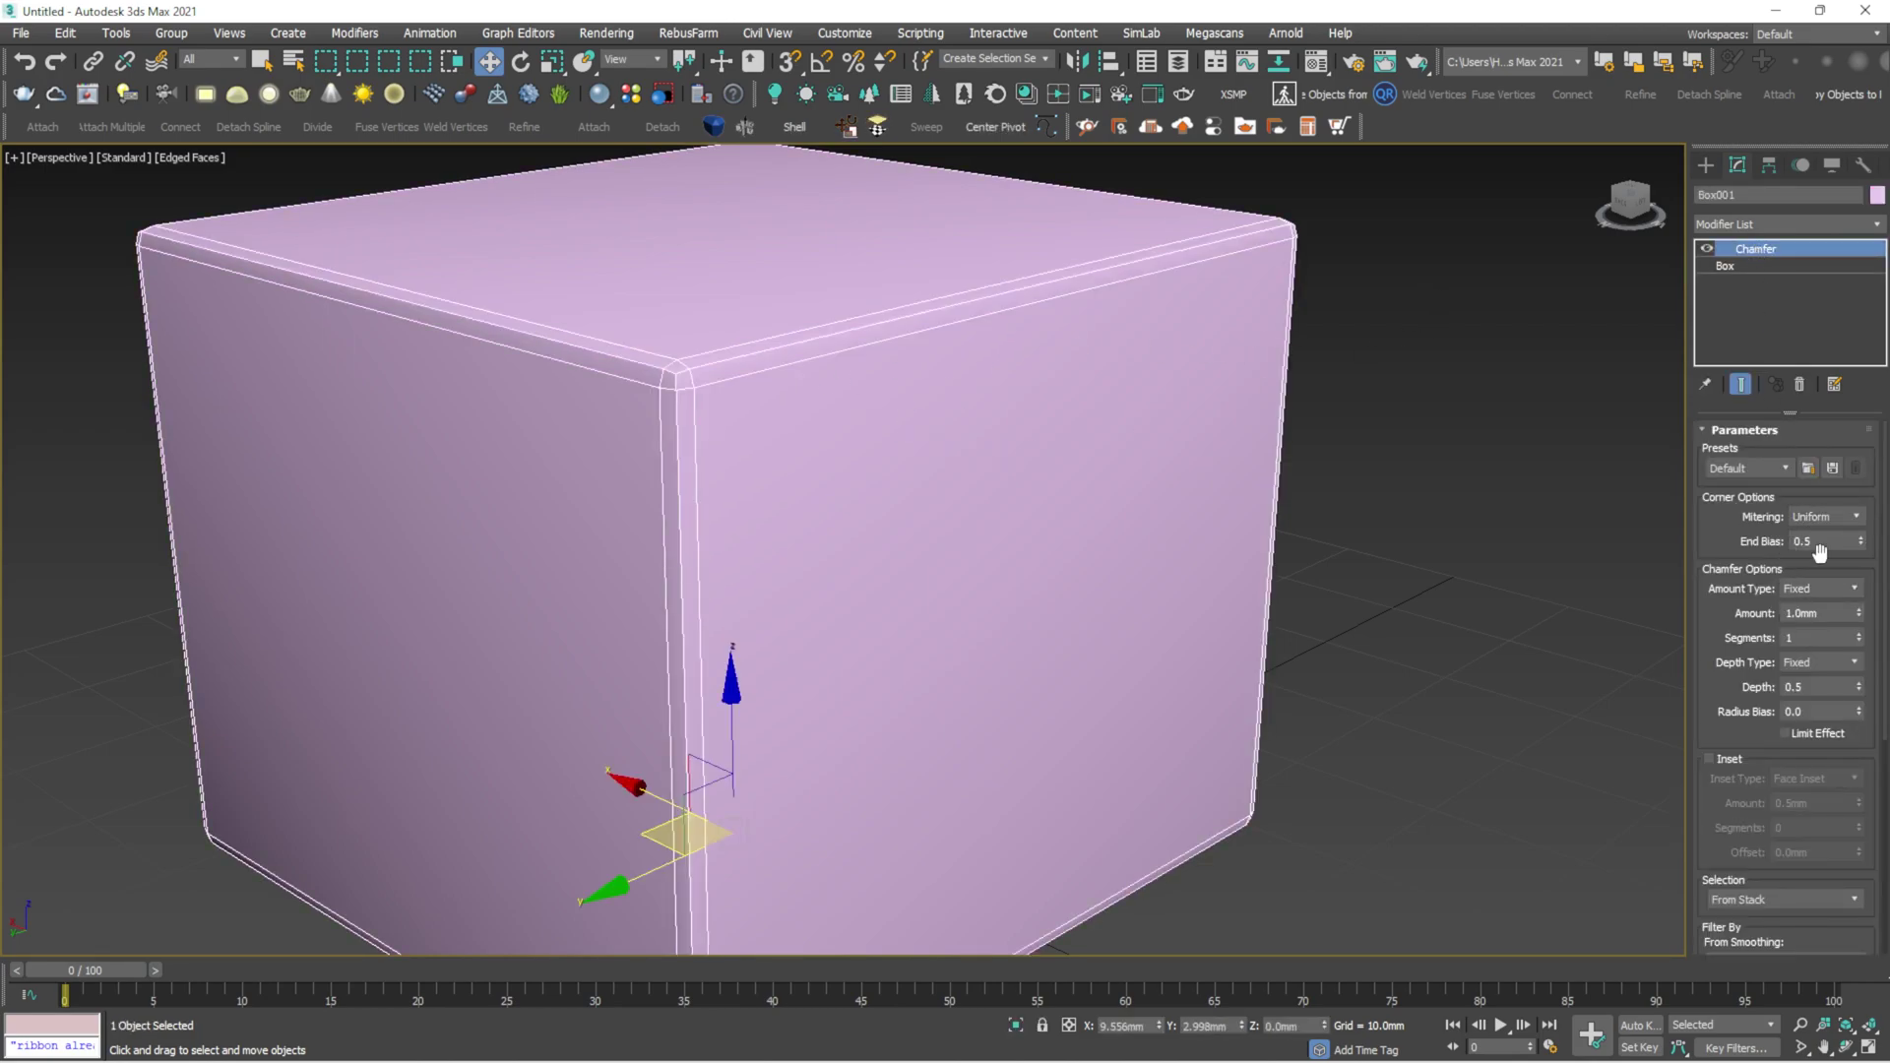
pyautogui.click(1804, 614)
pyautogui.write('5')
pyautogui.press('Return')
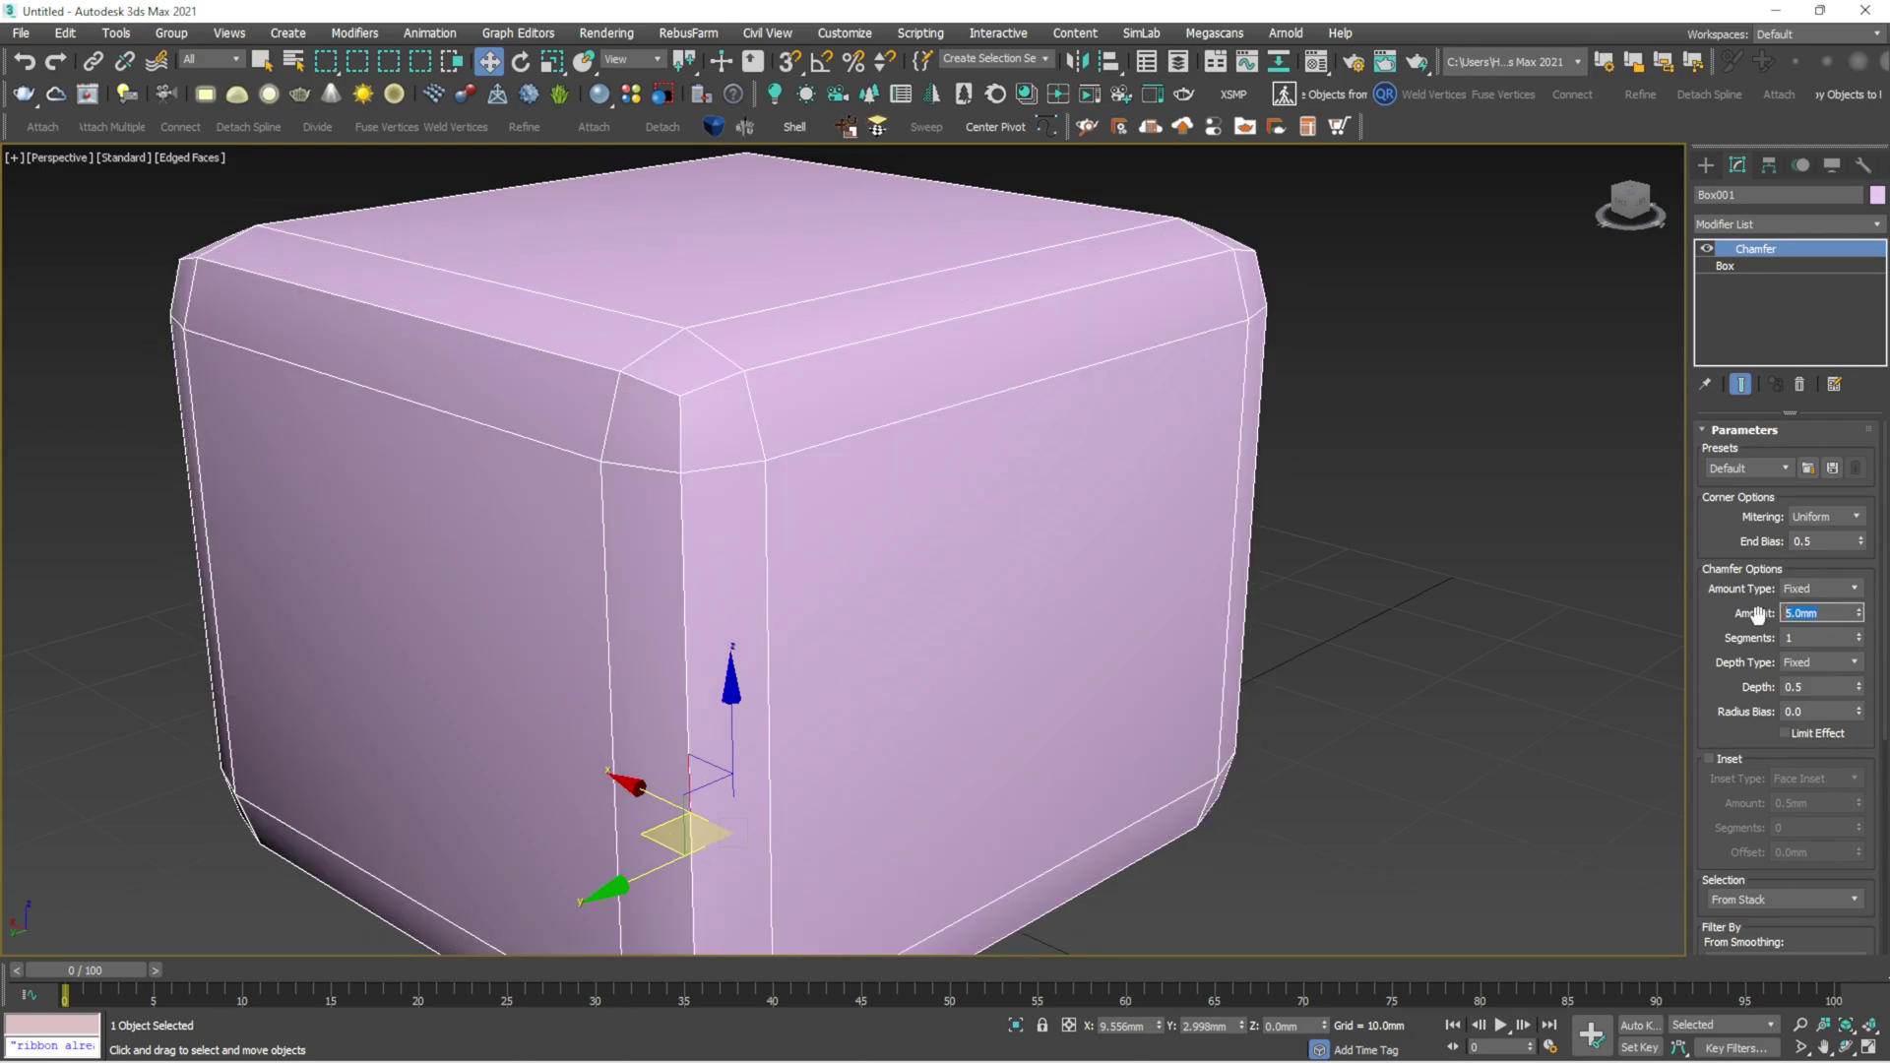
pyautogui.press('Return')
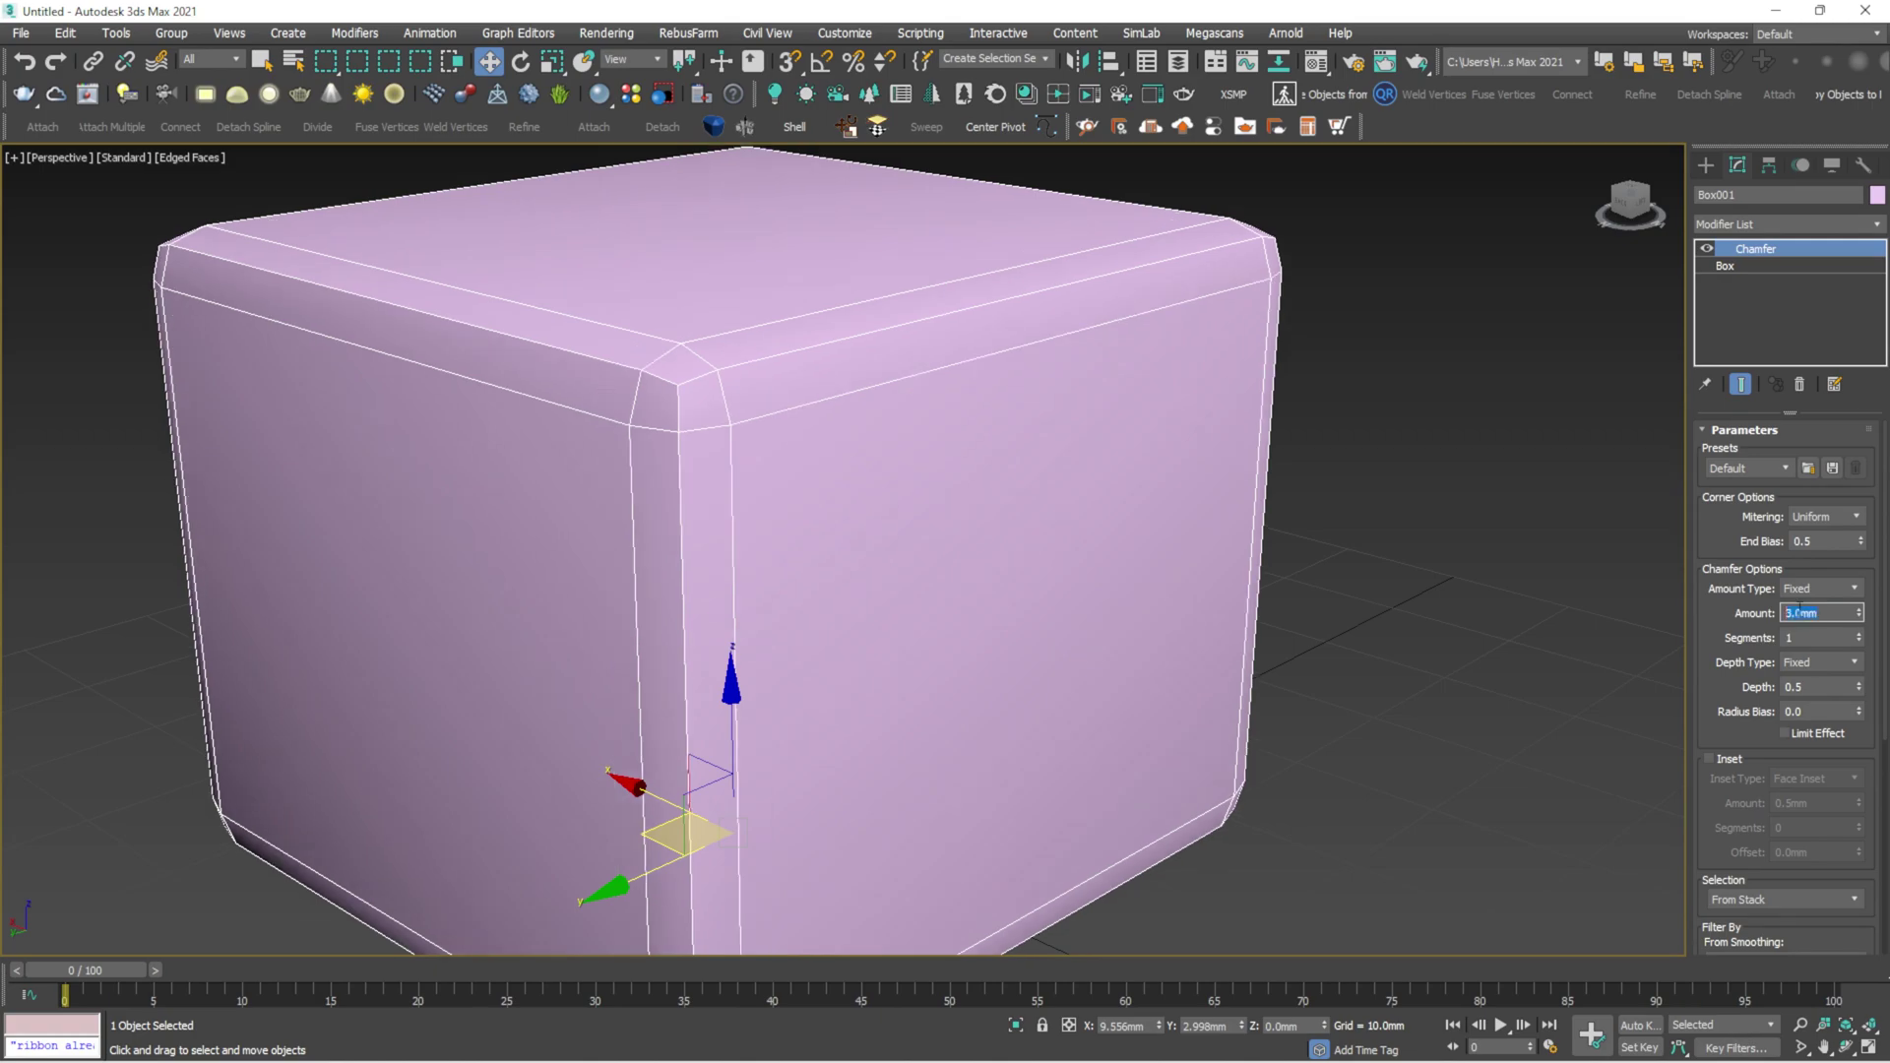
# Raise the chamfer to 4 segments and turn off the edged faces display in the viewport
pyautogui.click(1860, 635)
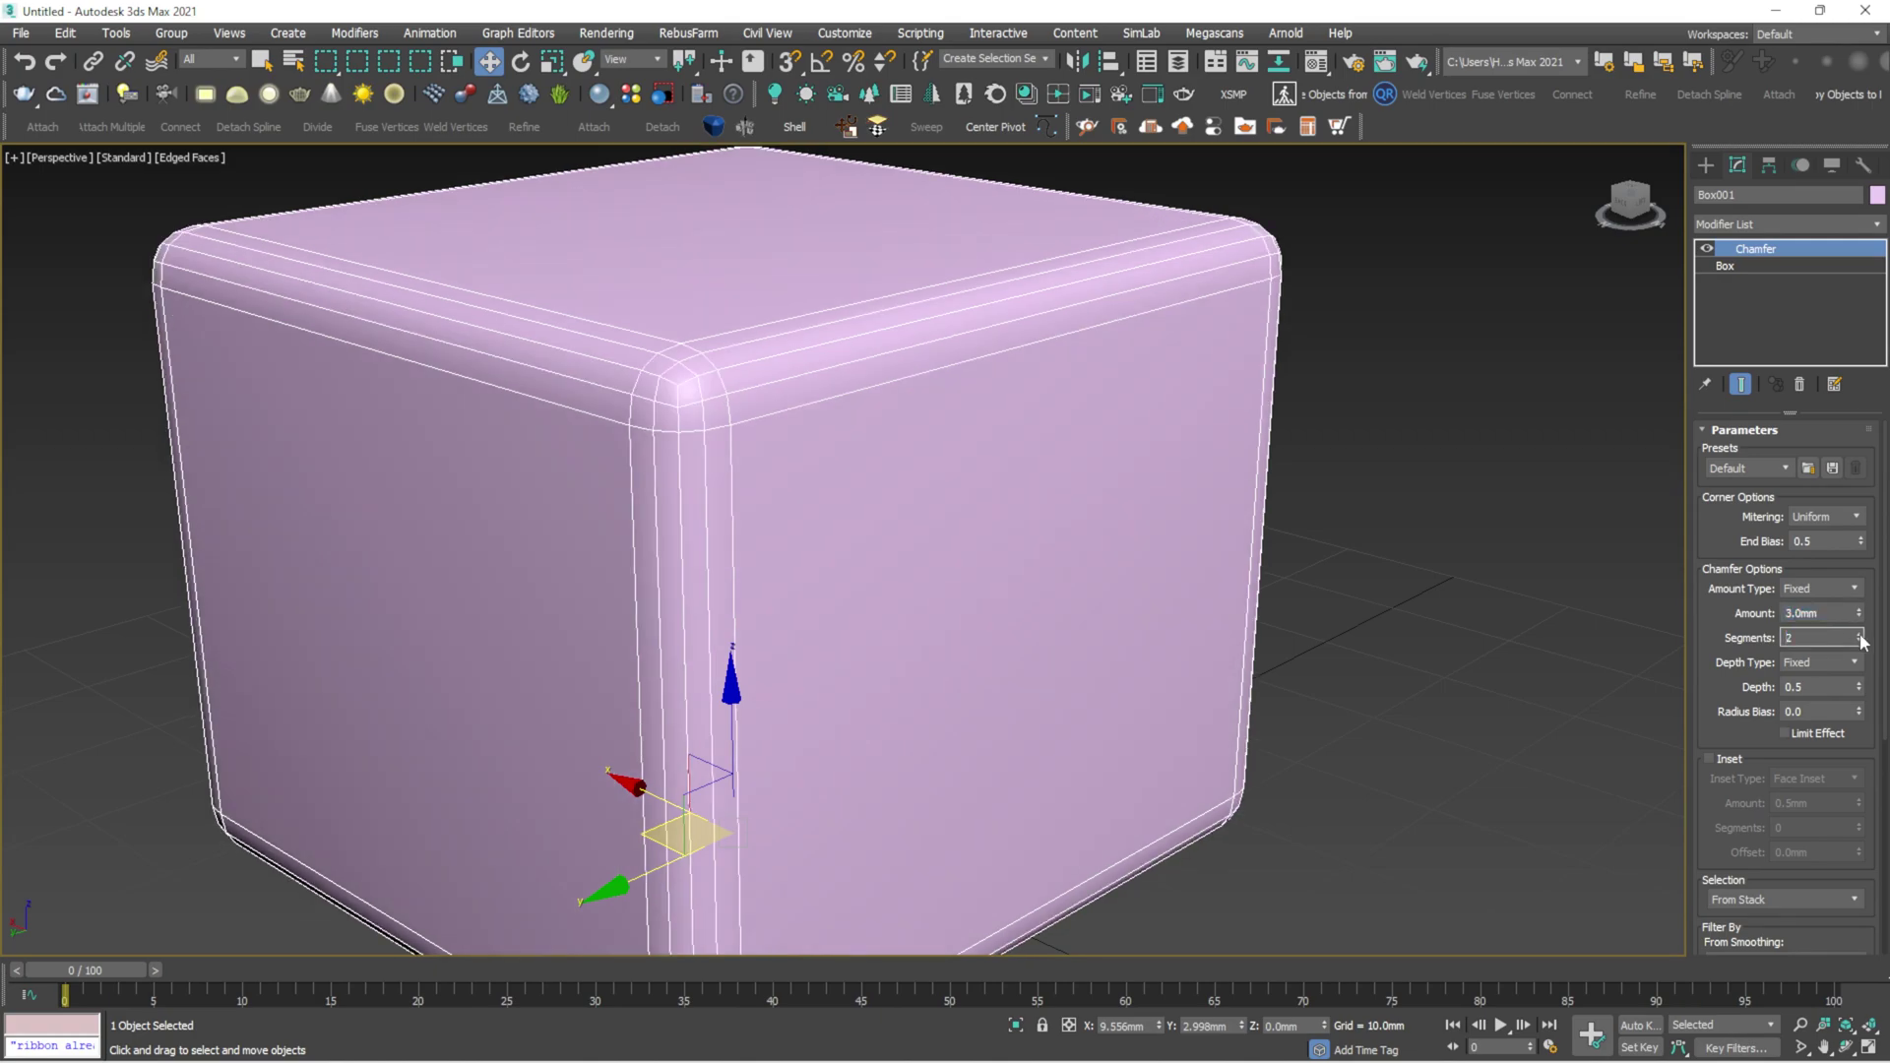
pyautogui.click(1860, 635)
pyautogui.click(1860, 635)
pyautogui.click(979, 433)
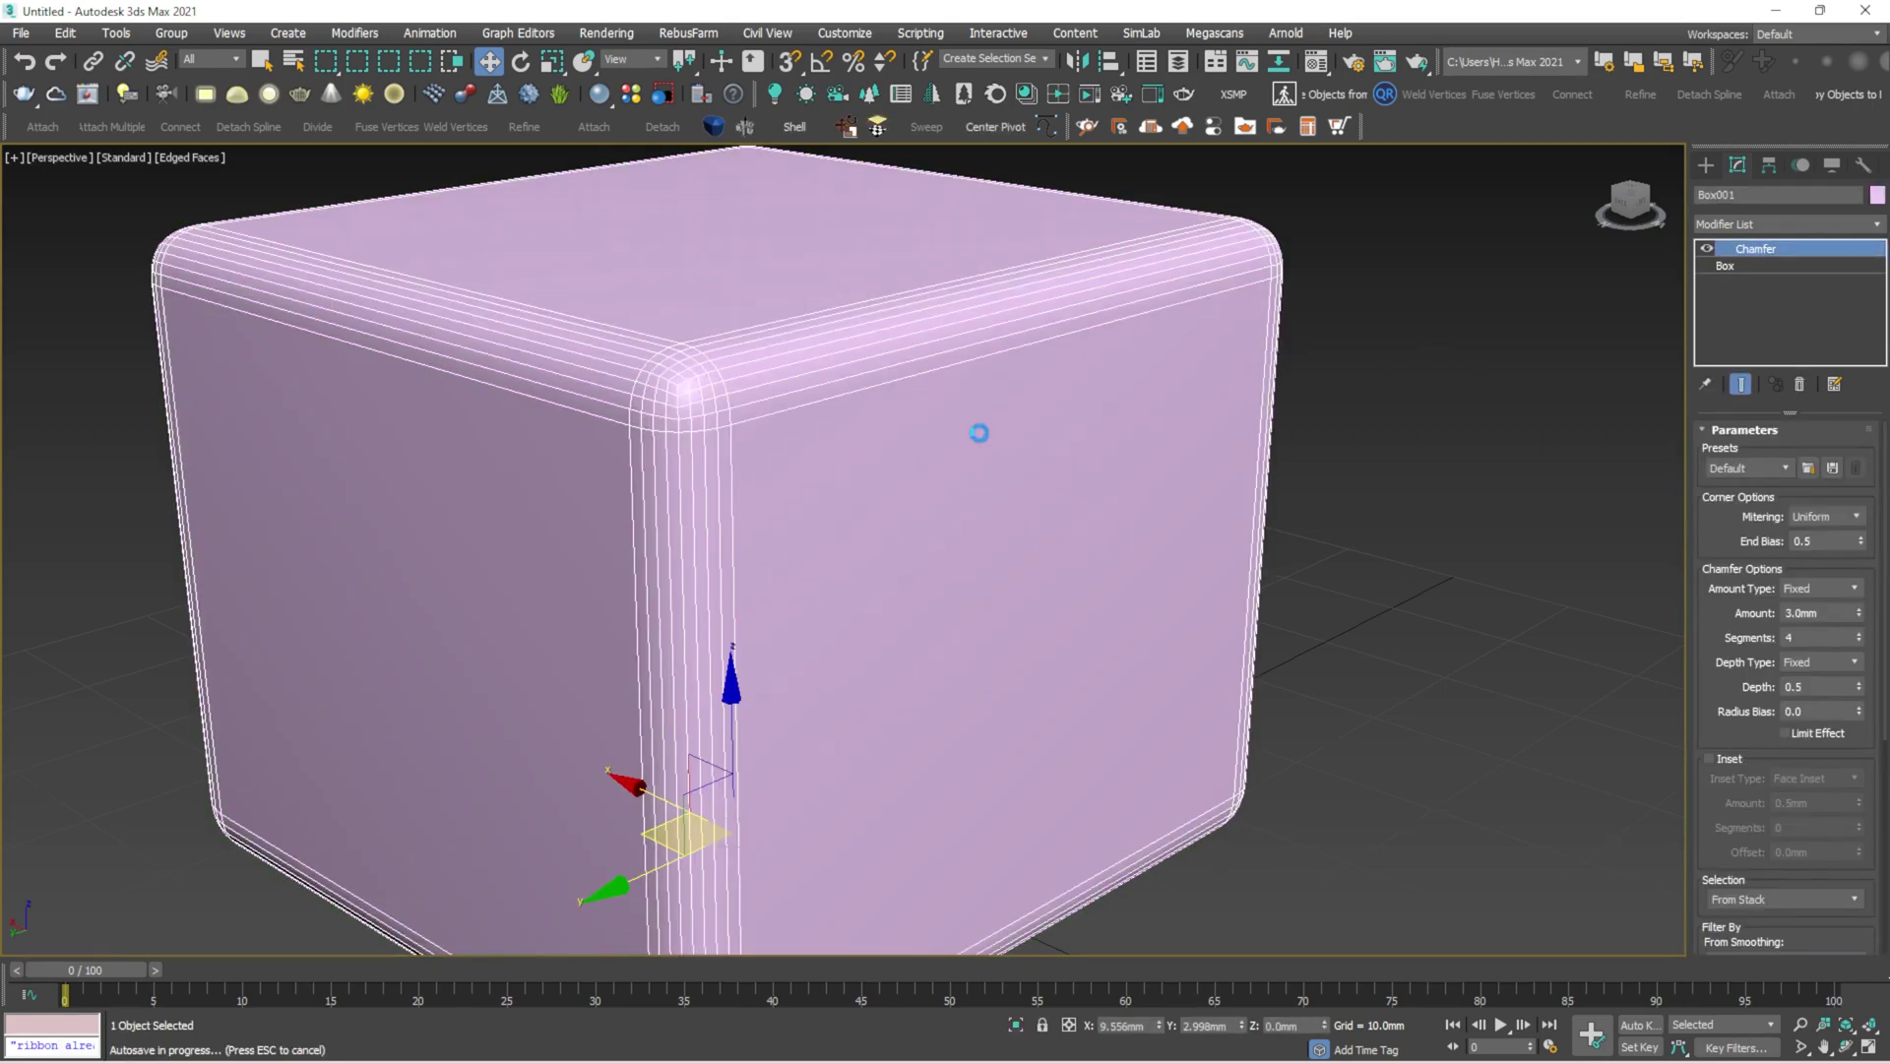
pyautogui.press('F4')
pyautogui.press('F4')
pyautogui.press('F4')
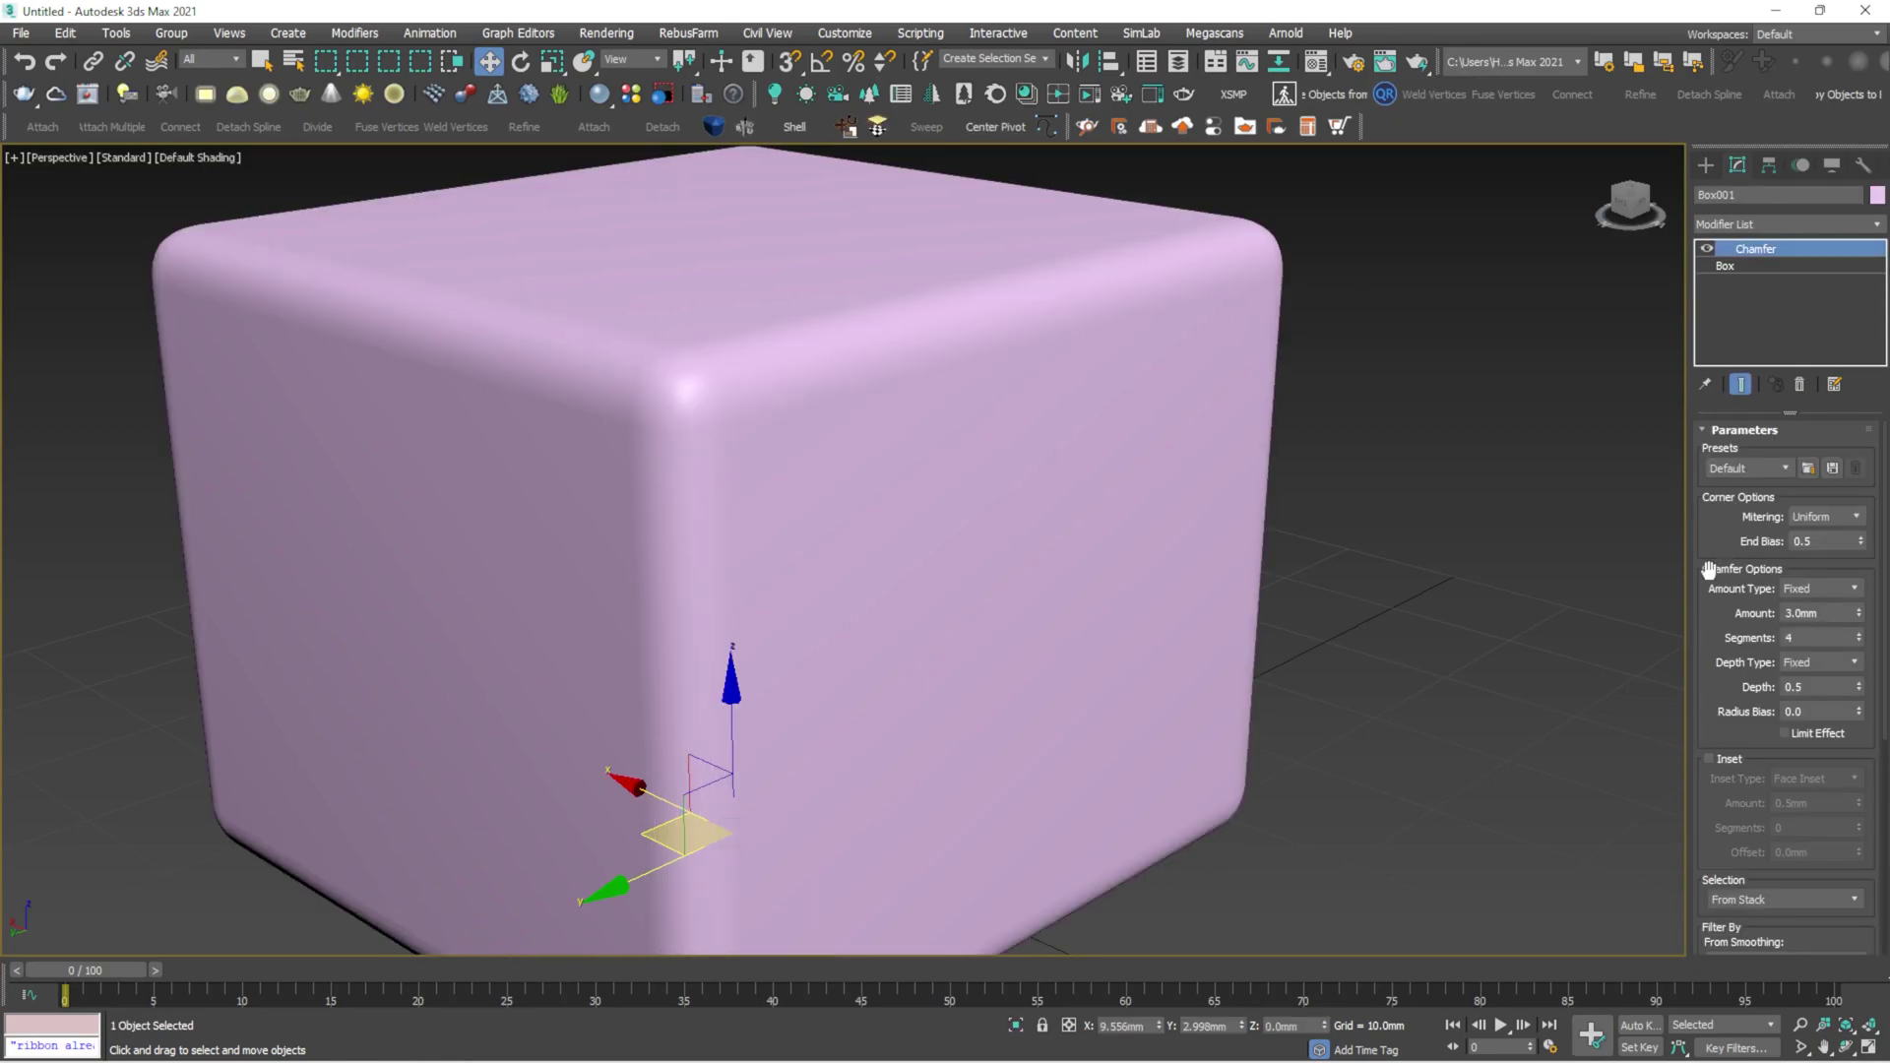
# Examine the shaded box's rounded edges from afar and up close, both selected and deselected
pyautogui.scroll(-6, 1015, 431)
pyautogui.click(1084, 432)
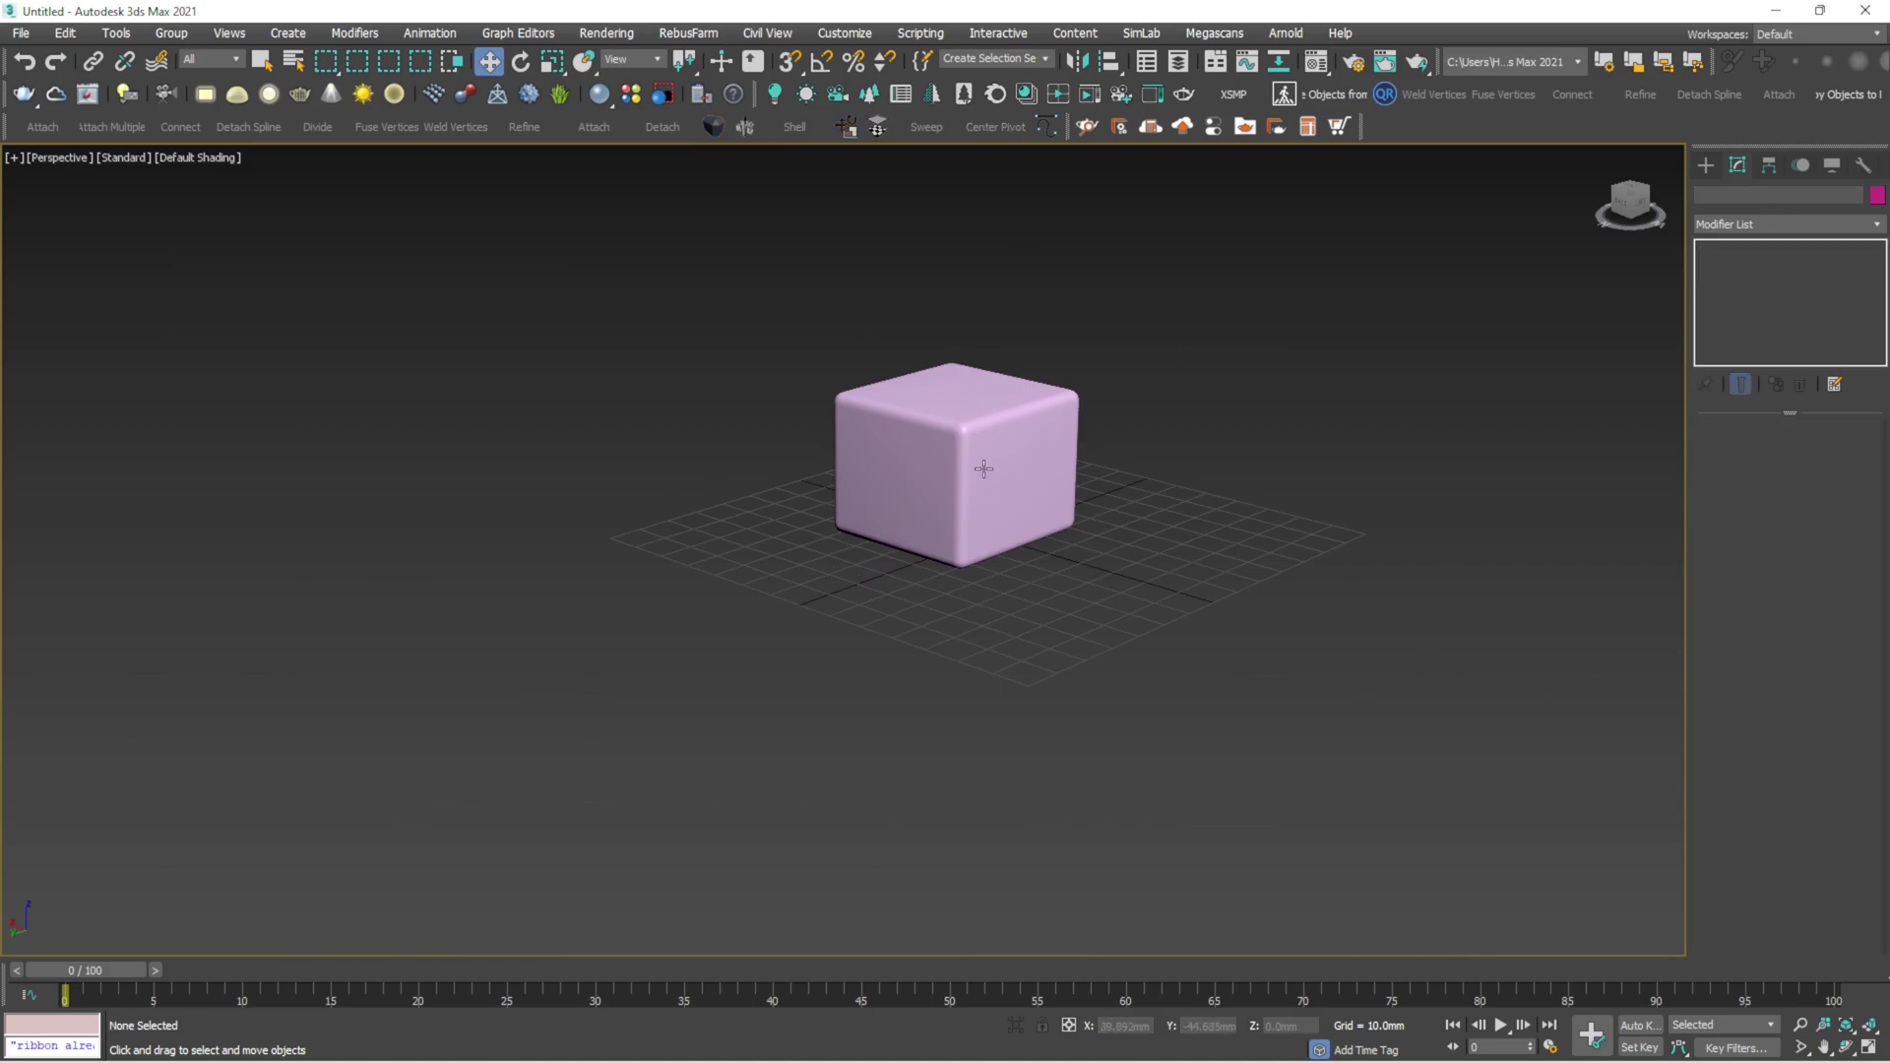
pyautogui.click(985, 469)
pyautogui.scroll(6, 984, 468)
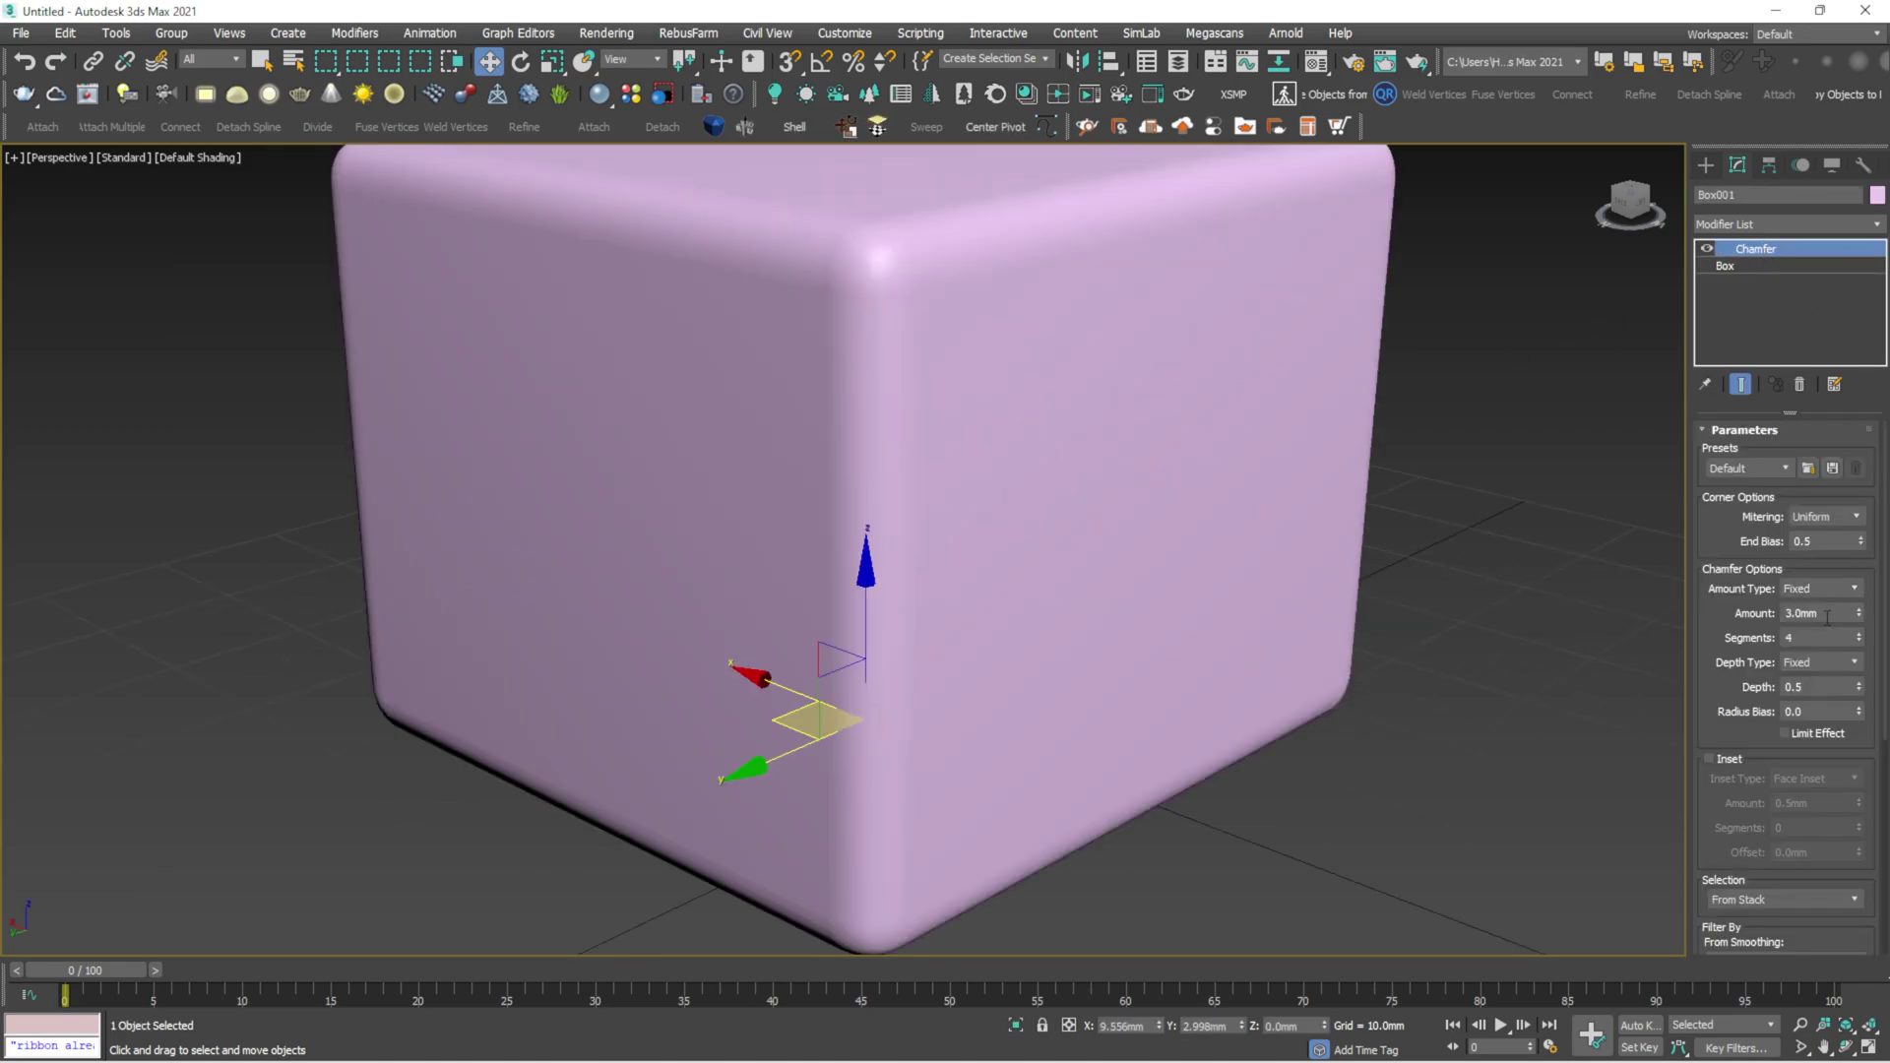
pyautogui.click(1827, 617)
pyautogui.click(1510, 384)
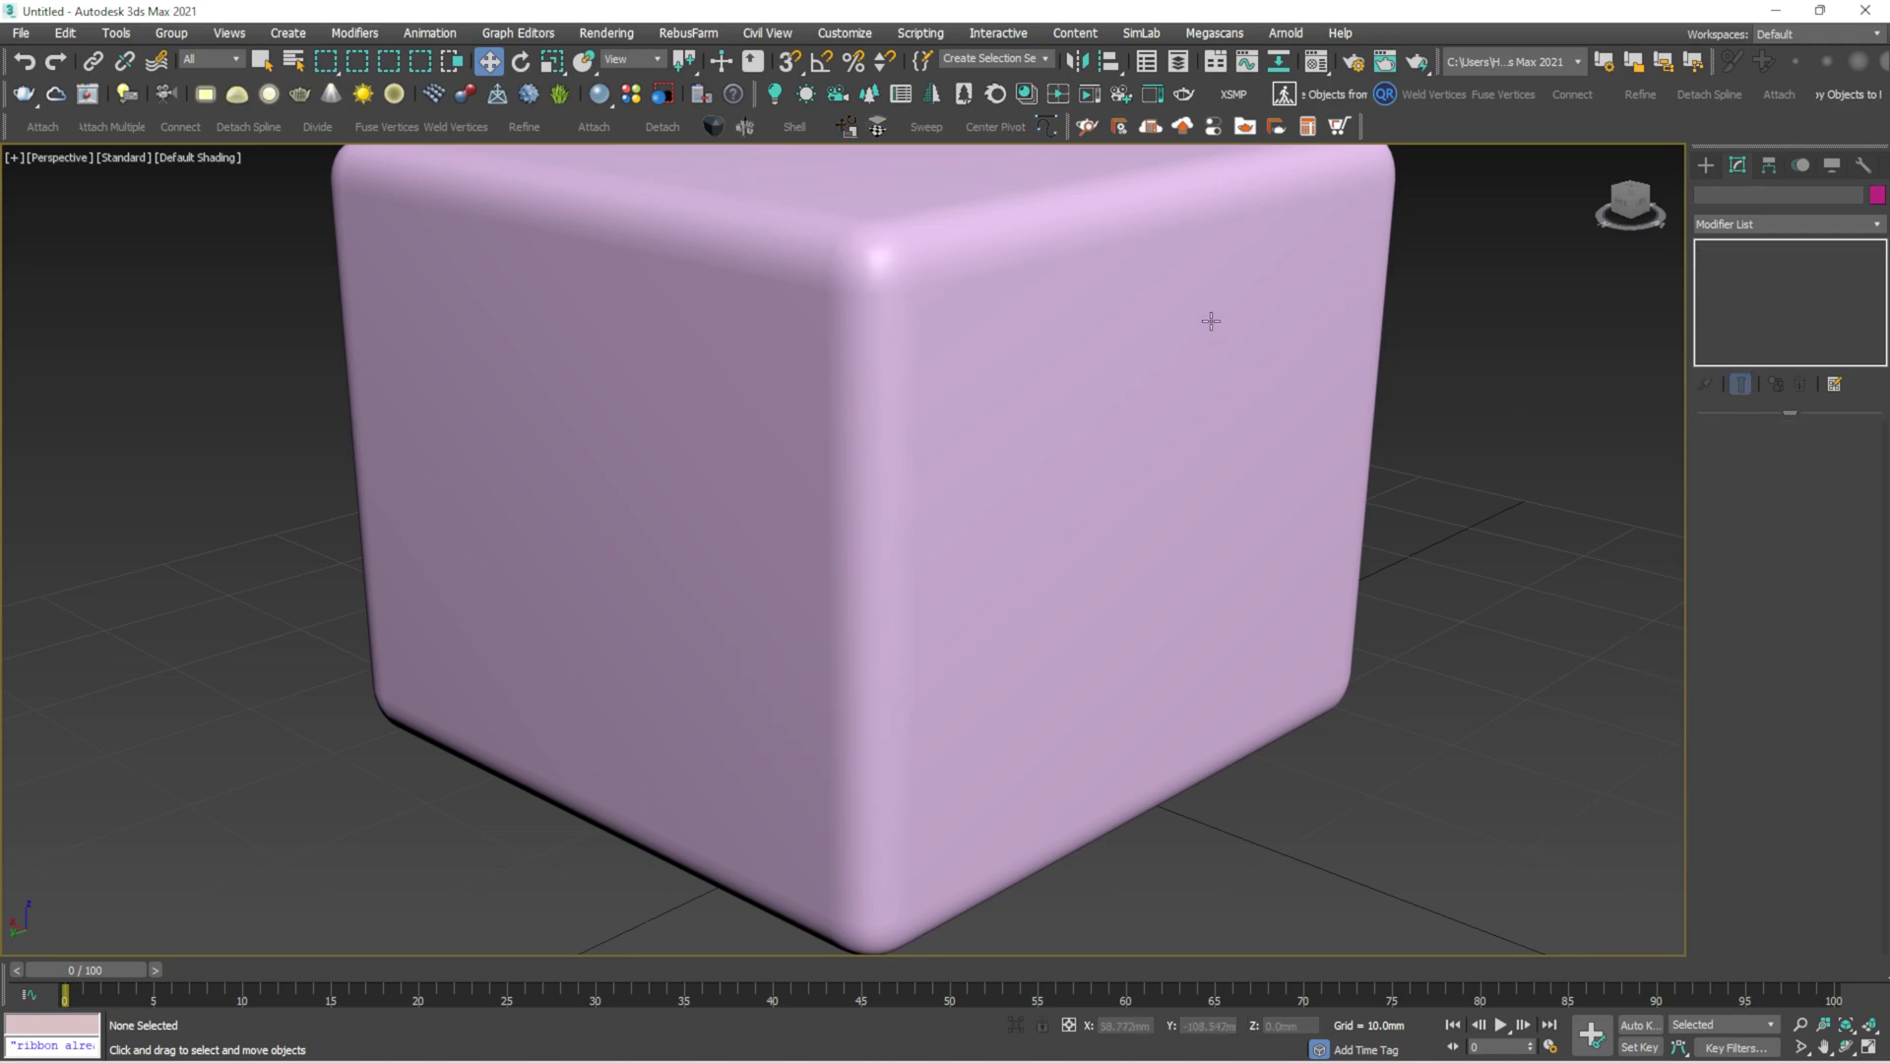
pyautogui.click(1211, 321)
pyautogui.scroll(-5, 1211, 321)
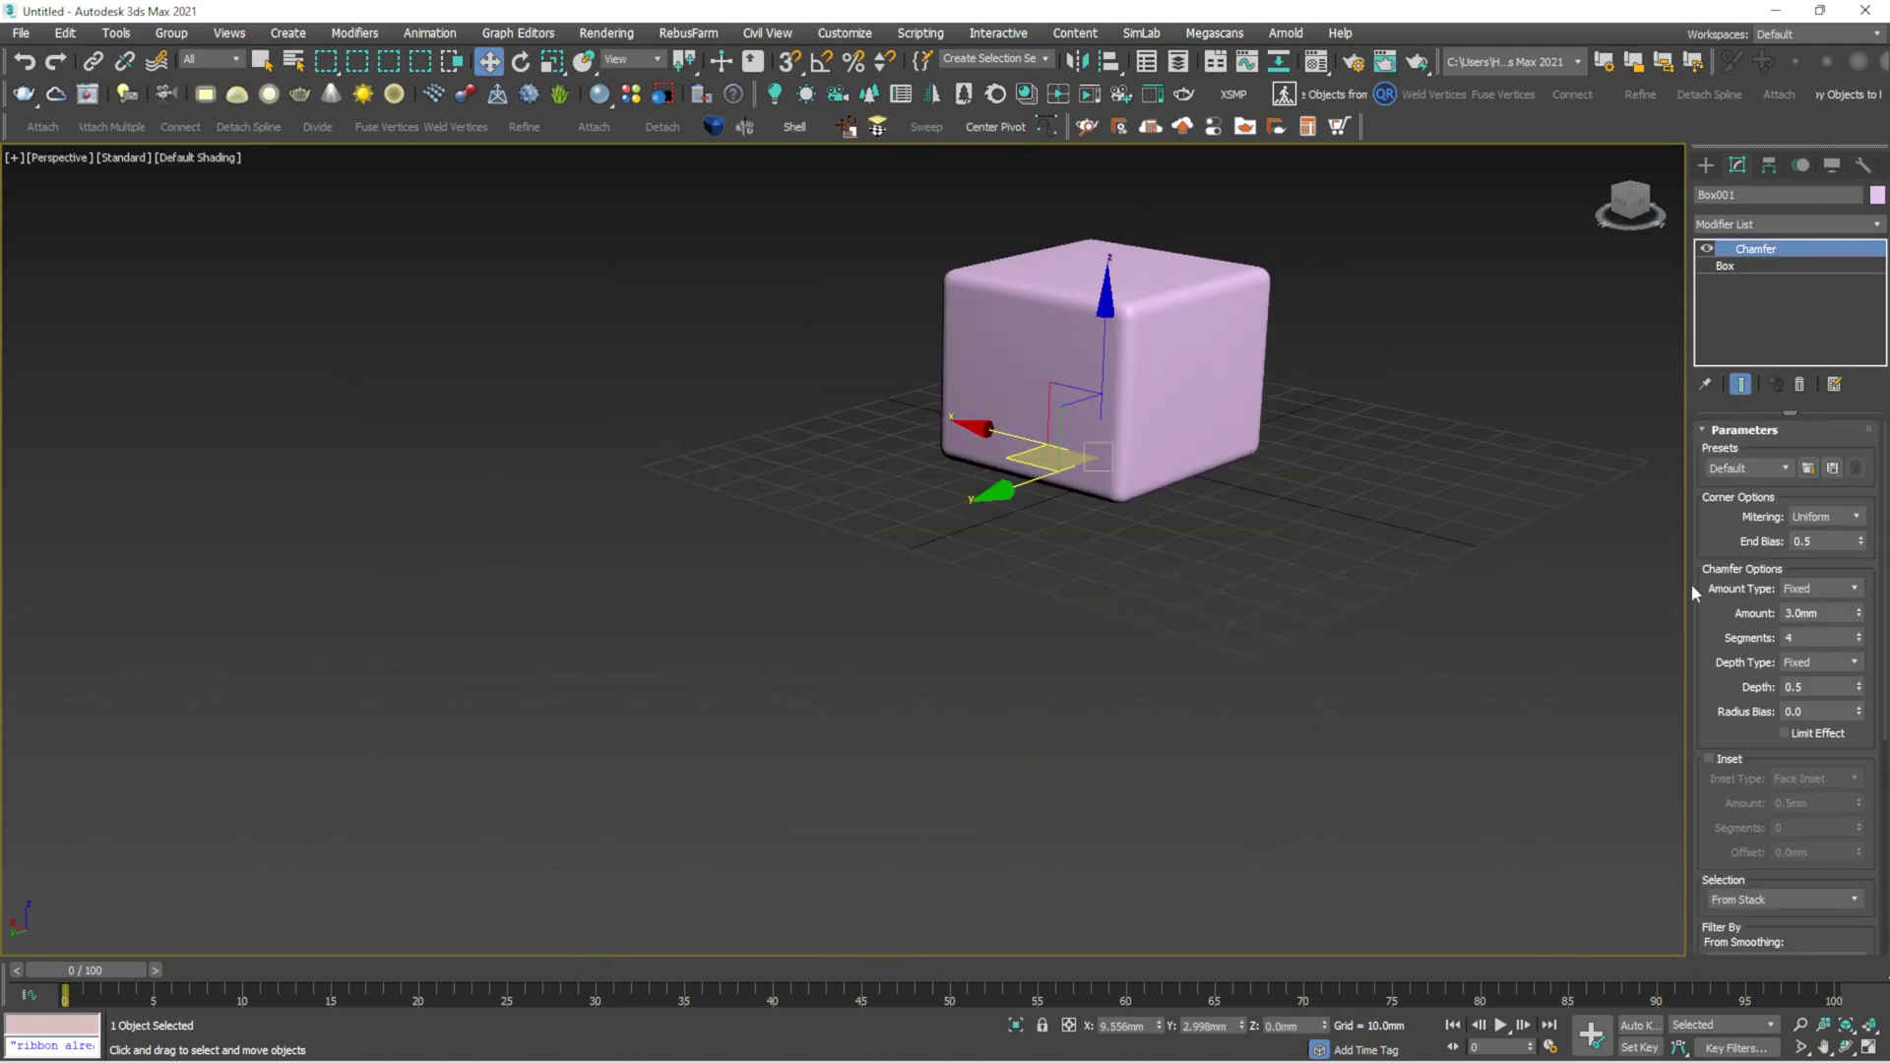
# Delete the chamfered box from the scene
pyautogui.click(1375, 402)
pyautogui.click(1194, 337)
pyautogui.press('Delete')
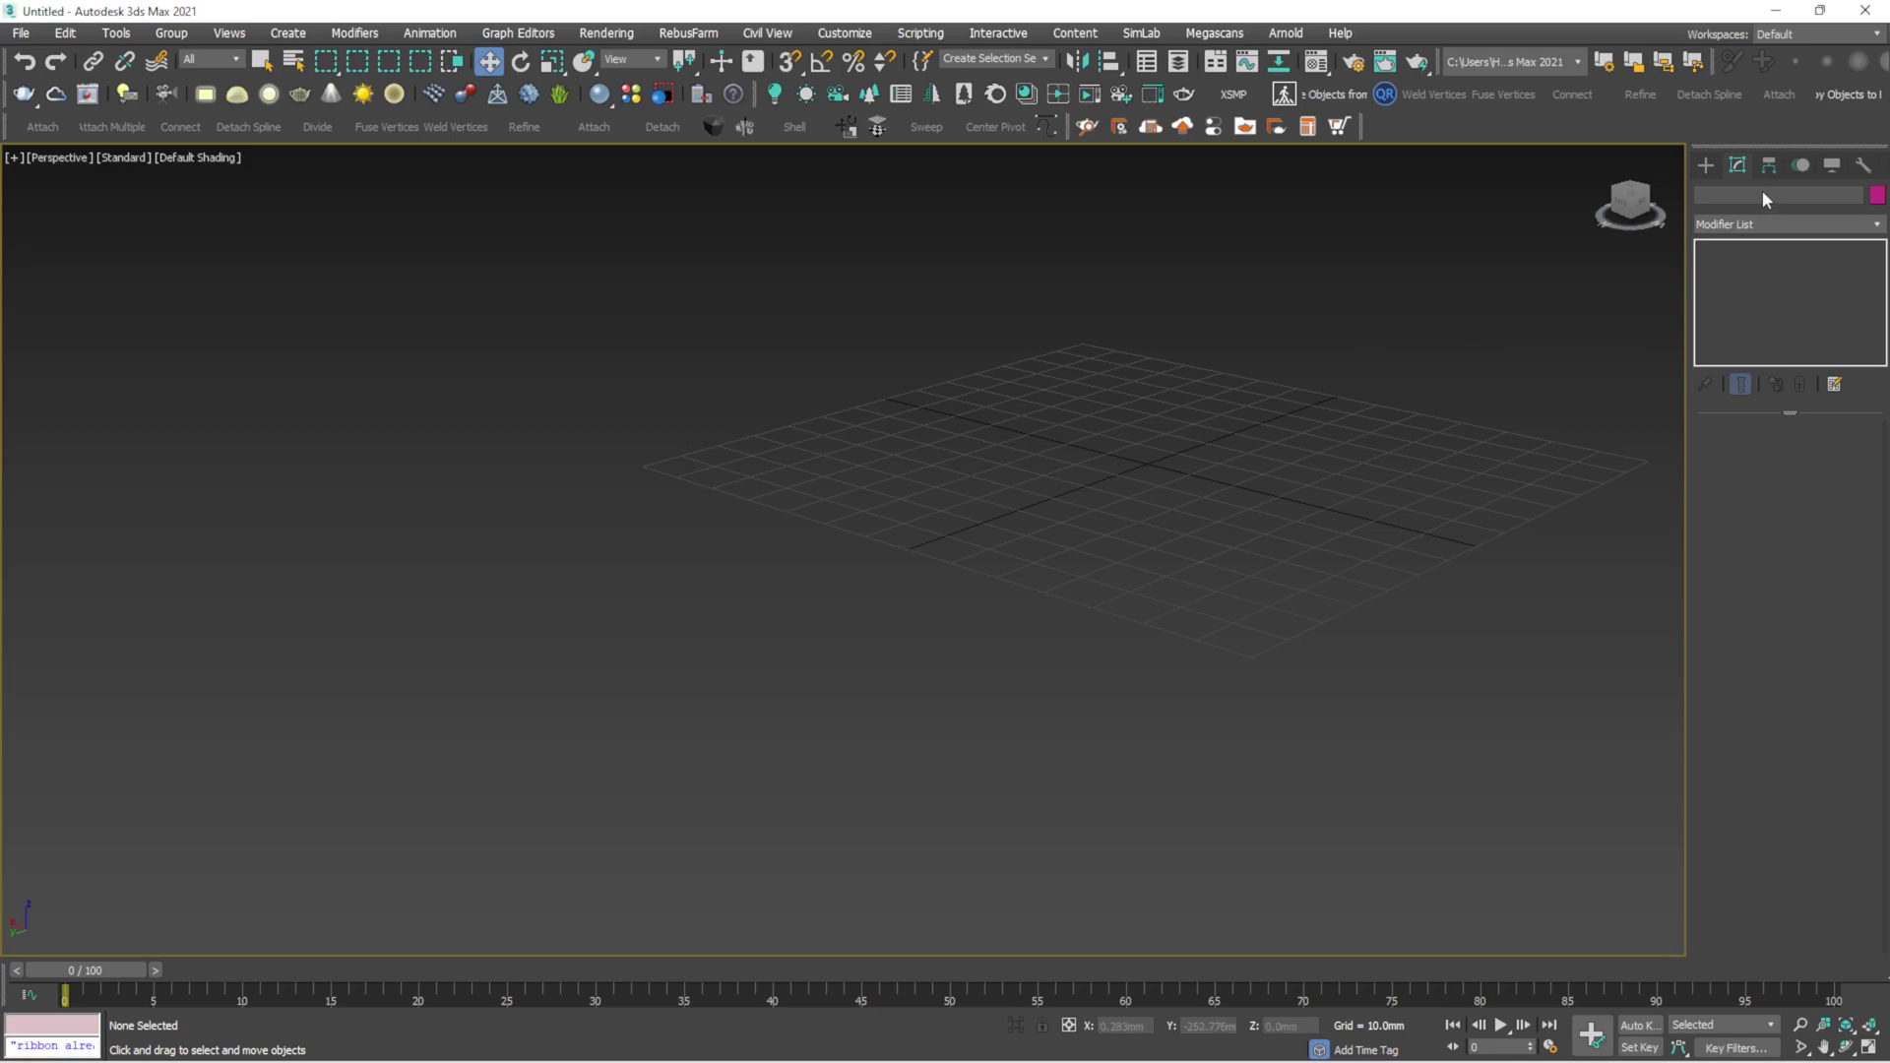
# Create a new box near the grid centre, about 40 mm long, 52.2 mm wide and 47.5 mm high
pyautogui.click(1707, 165)
pyautogui.click(1748, 284)
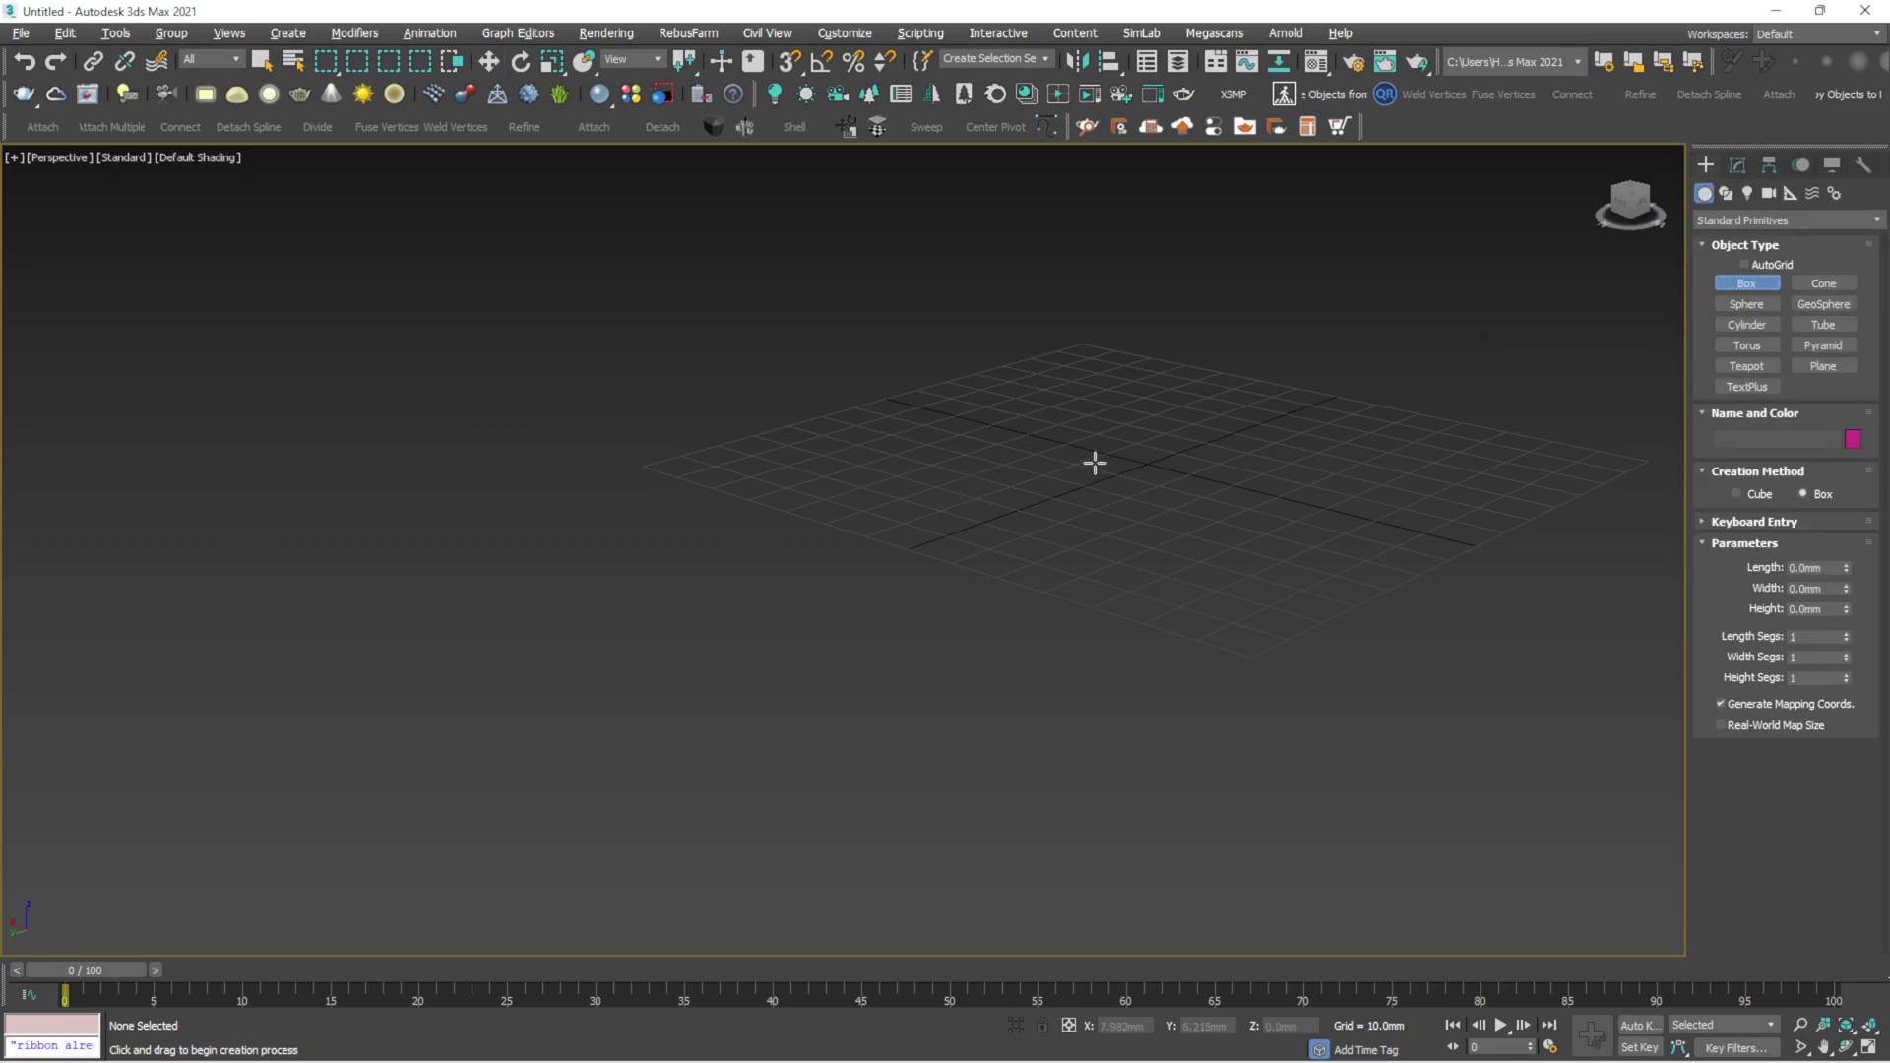
pyautogui.keyDown('alt'); pyautogui.moveTo(1093, 460); pyautogui.dragTo(1118, 472, button='middle'); pyautogui.keyUp('alt')
pyautogui.moveTo(1117, 474); pyautogui.dragTo(1168, 653)
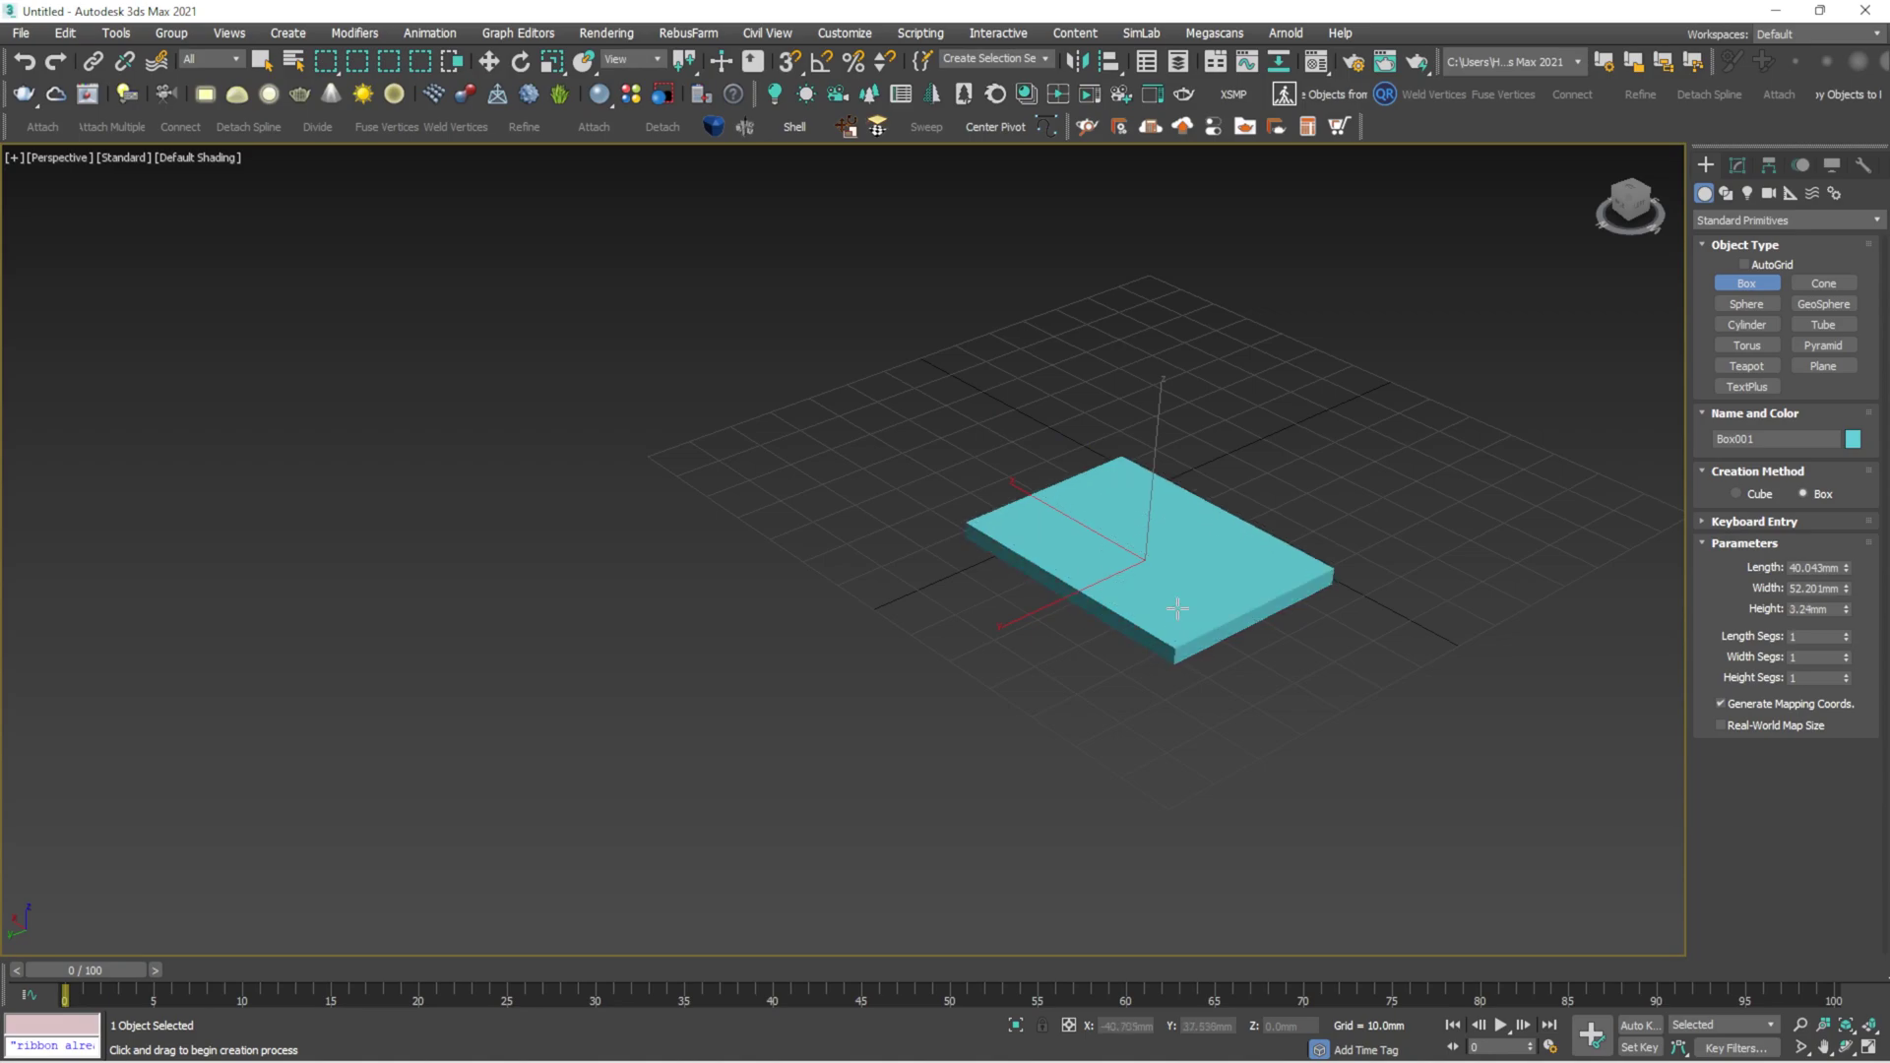
pyautogui.click(1282, 286)
pyautogui.press('w')
pyautogui.scroll(2, 1042, 451)
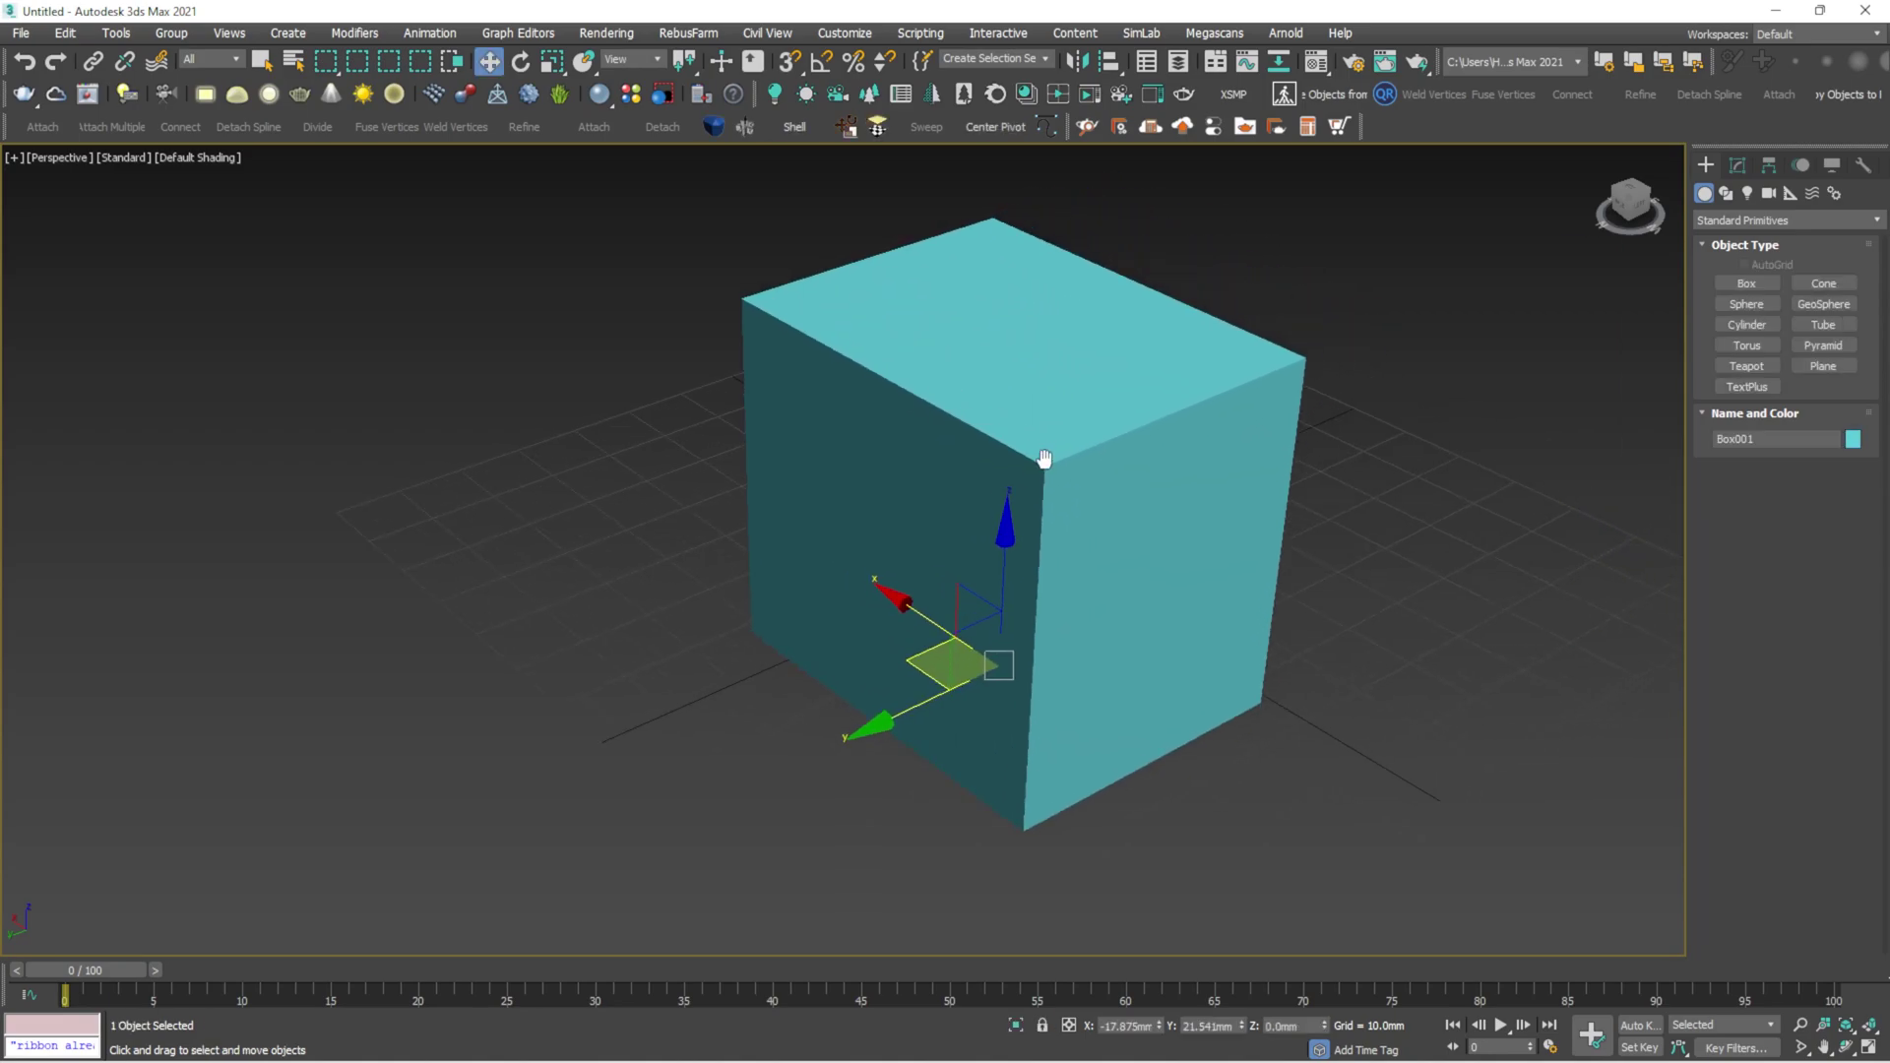
pyautogui.scroll(5, 1091, 409)
pyautogui.moveTo(964, 438); pyautogui.dragTo(1115, 286, button='middle')
pyautogui.scroll(-5, 861, 503)
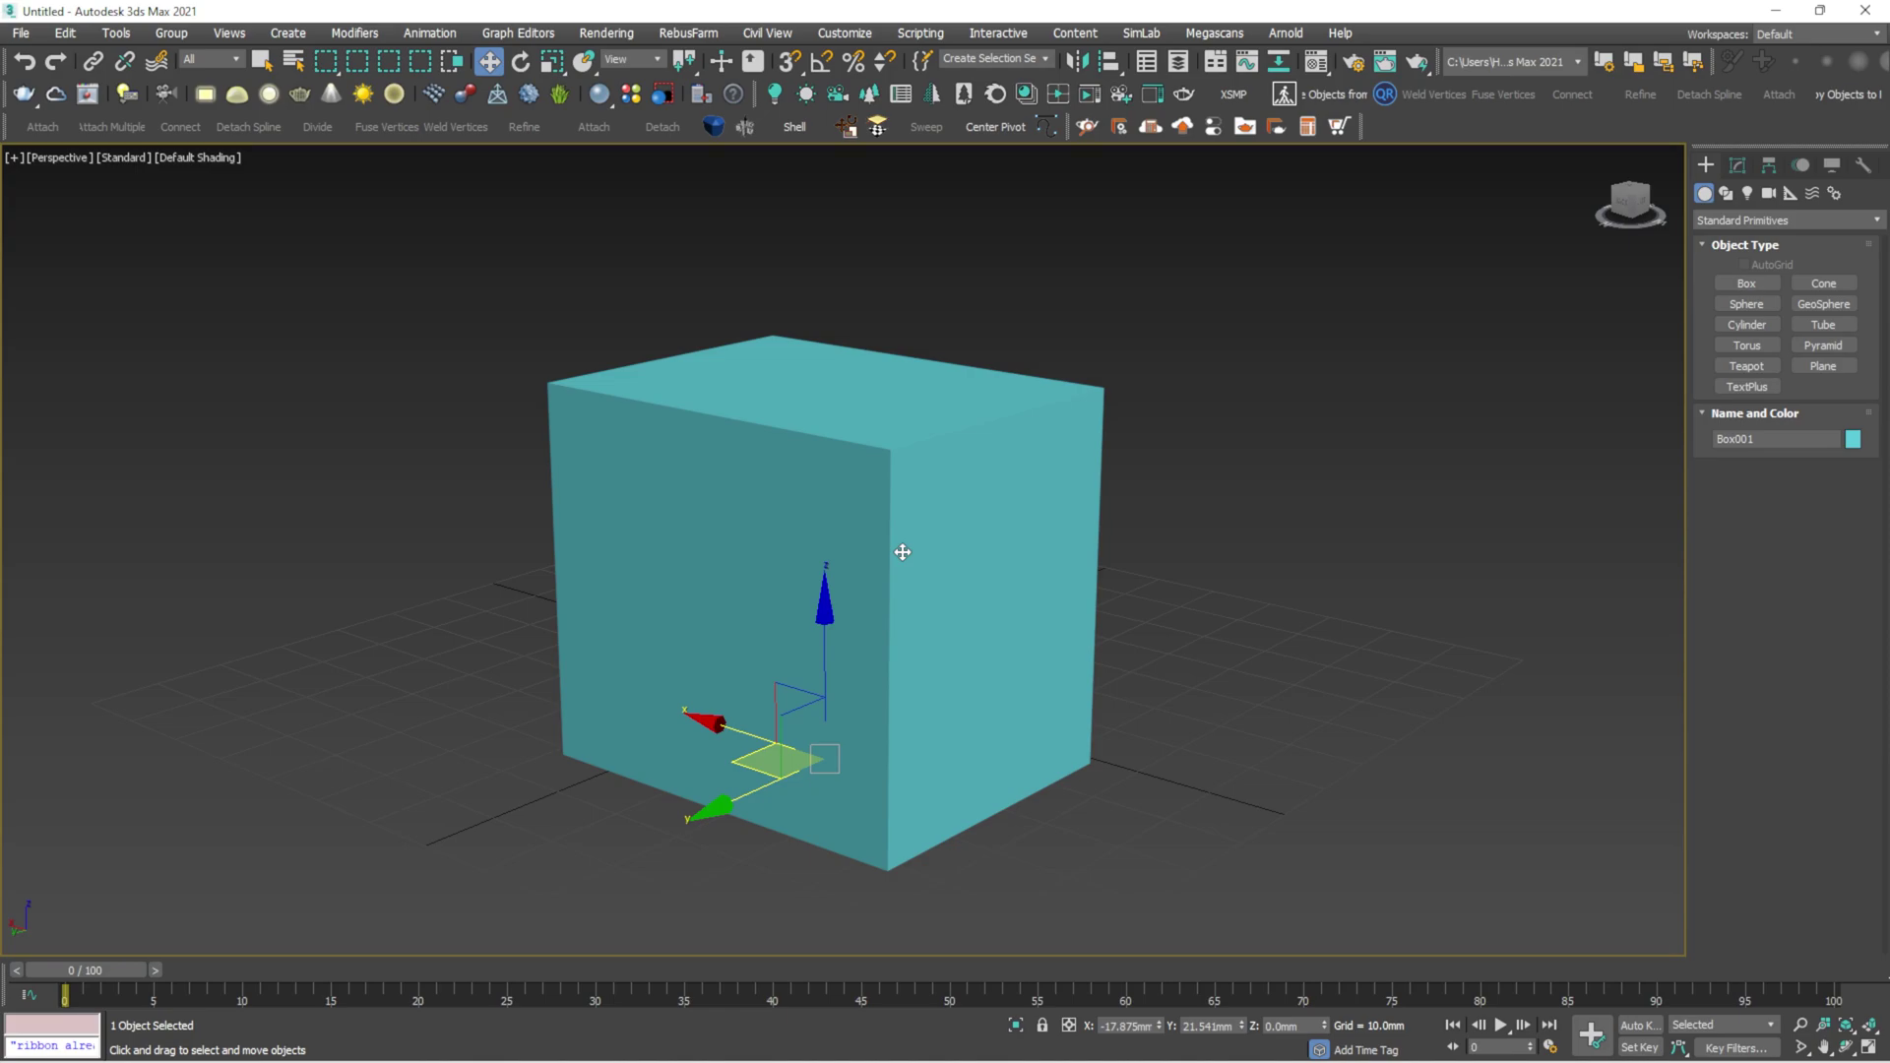
pyautogui.click(1128, 441)
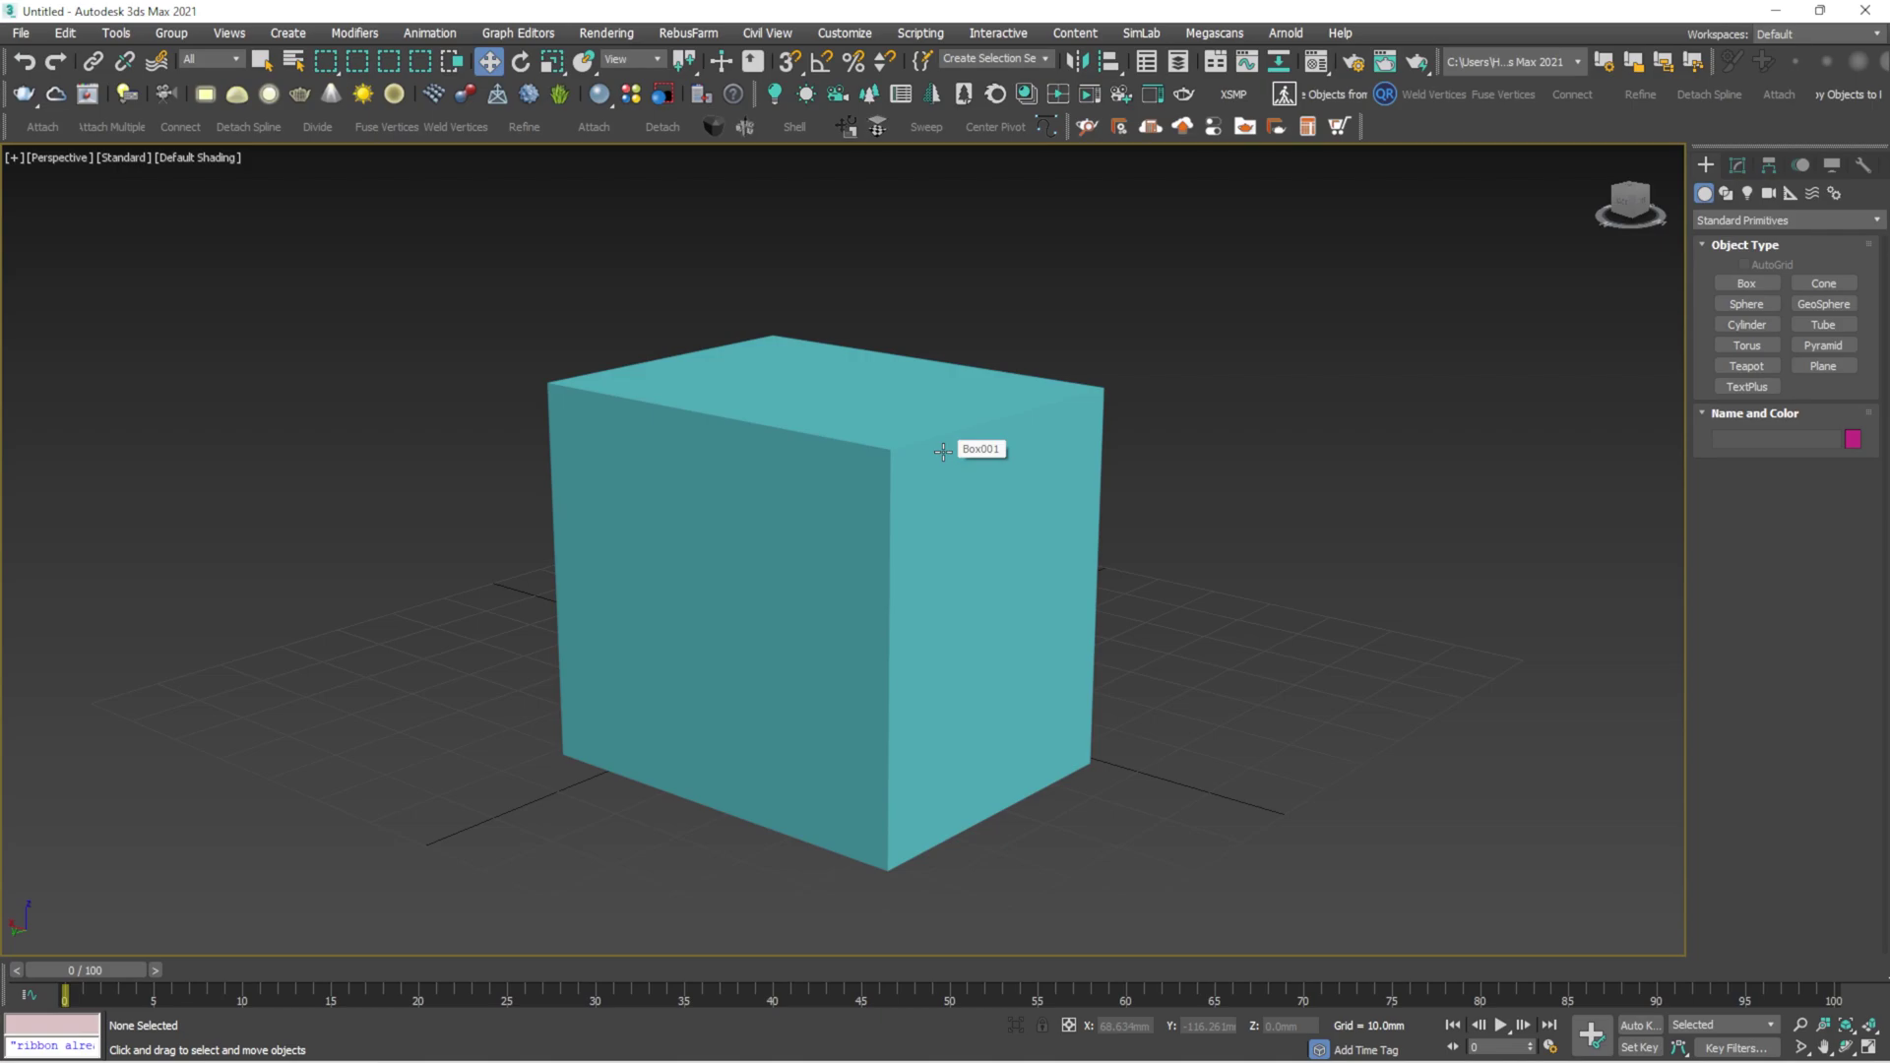
pyautogui.moveTo(943, 451); pyautogui.dragTo(777, 548, button='middle')
pyautogui.click(810, 502)
pyautogui.hotkey('ctrl', 'd')
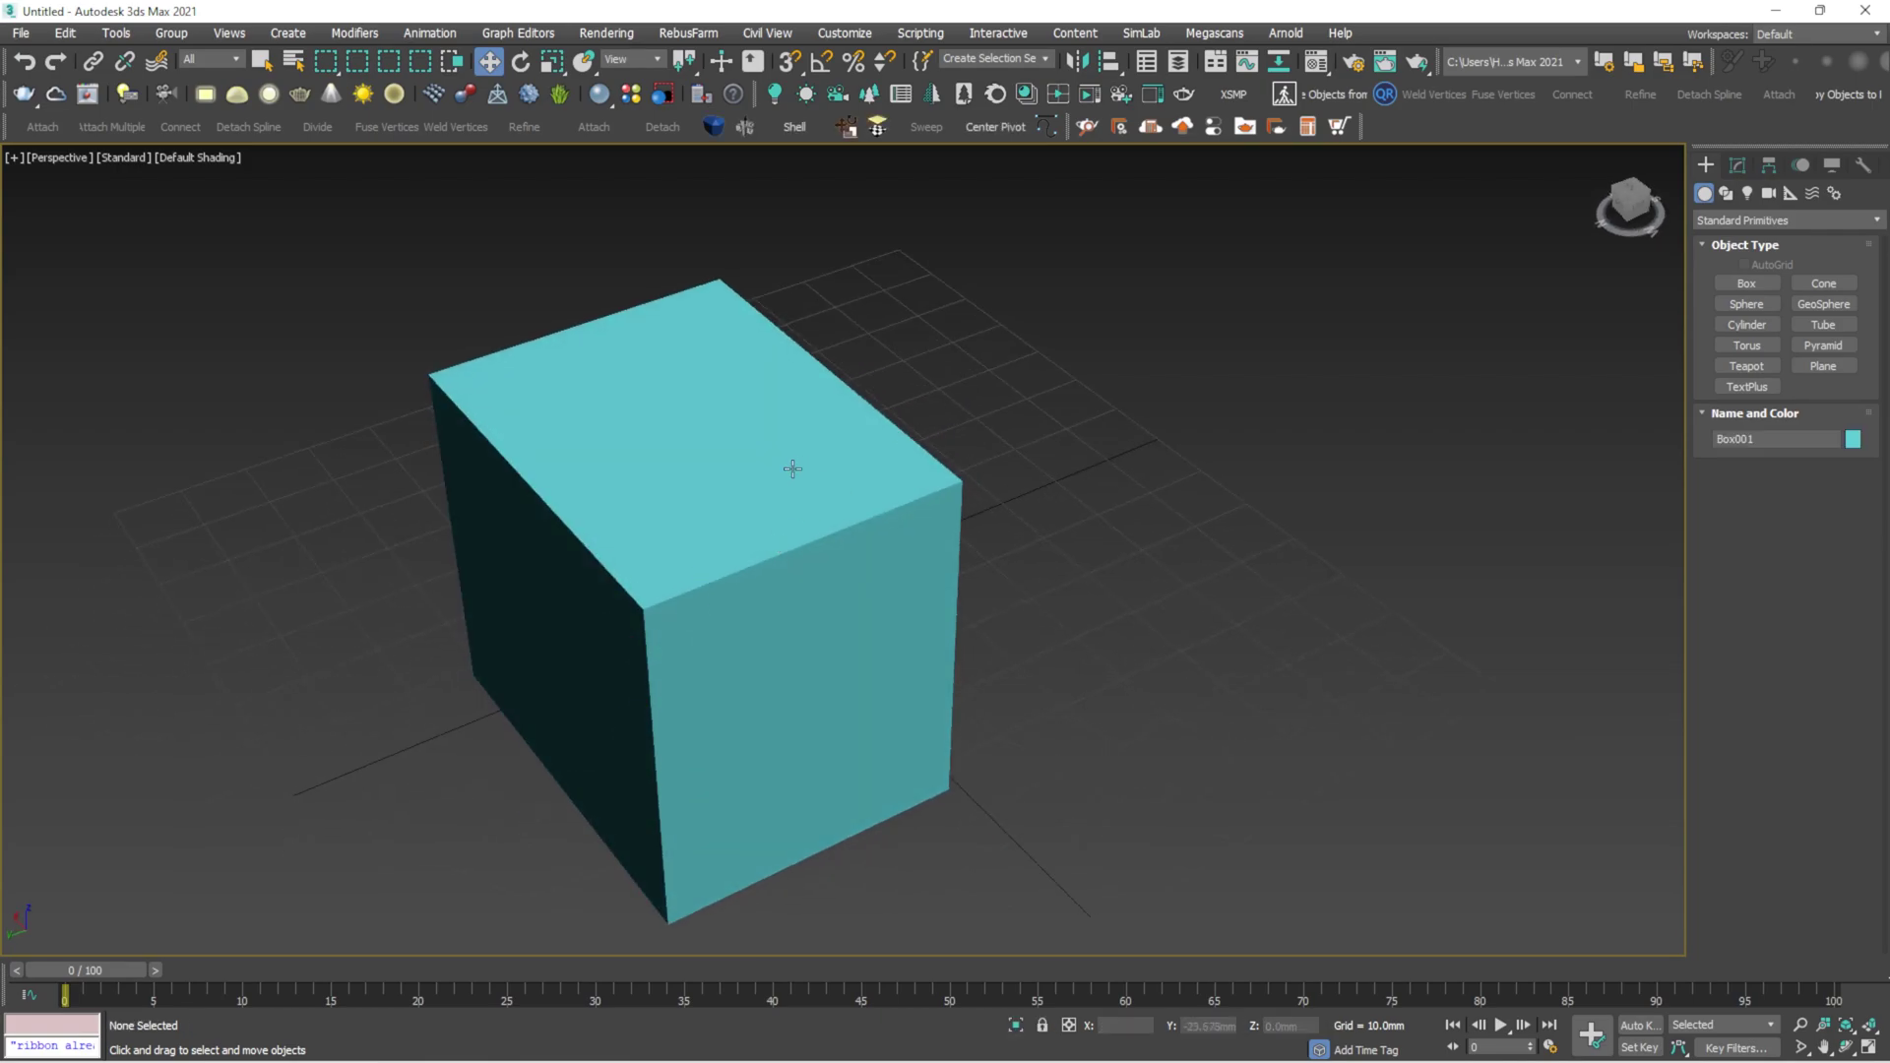
# Select the box and add an Edit Poly modifier to it
pyautogui.click(792, 468)
pyautogui.scroll(4, 783, 497)
pyautogui.scroll(-6, 782, 507)
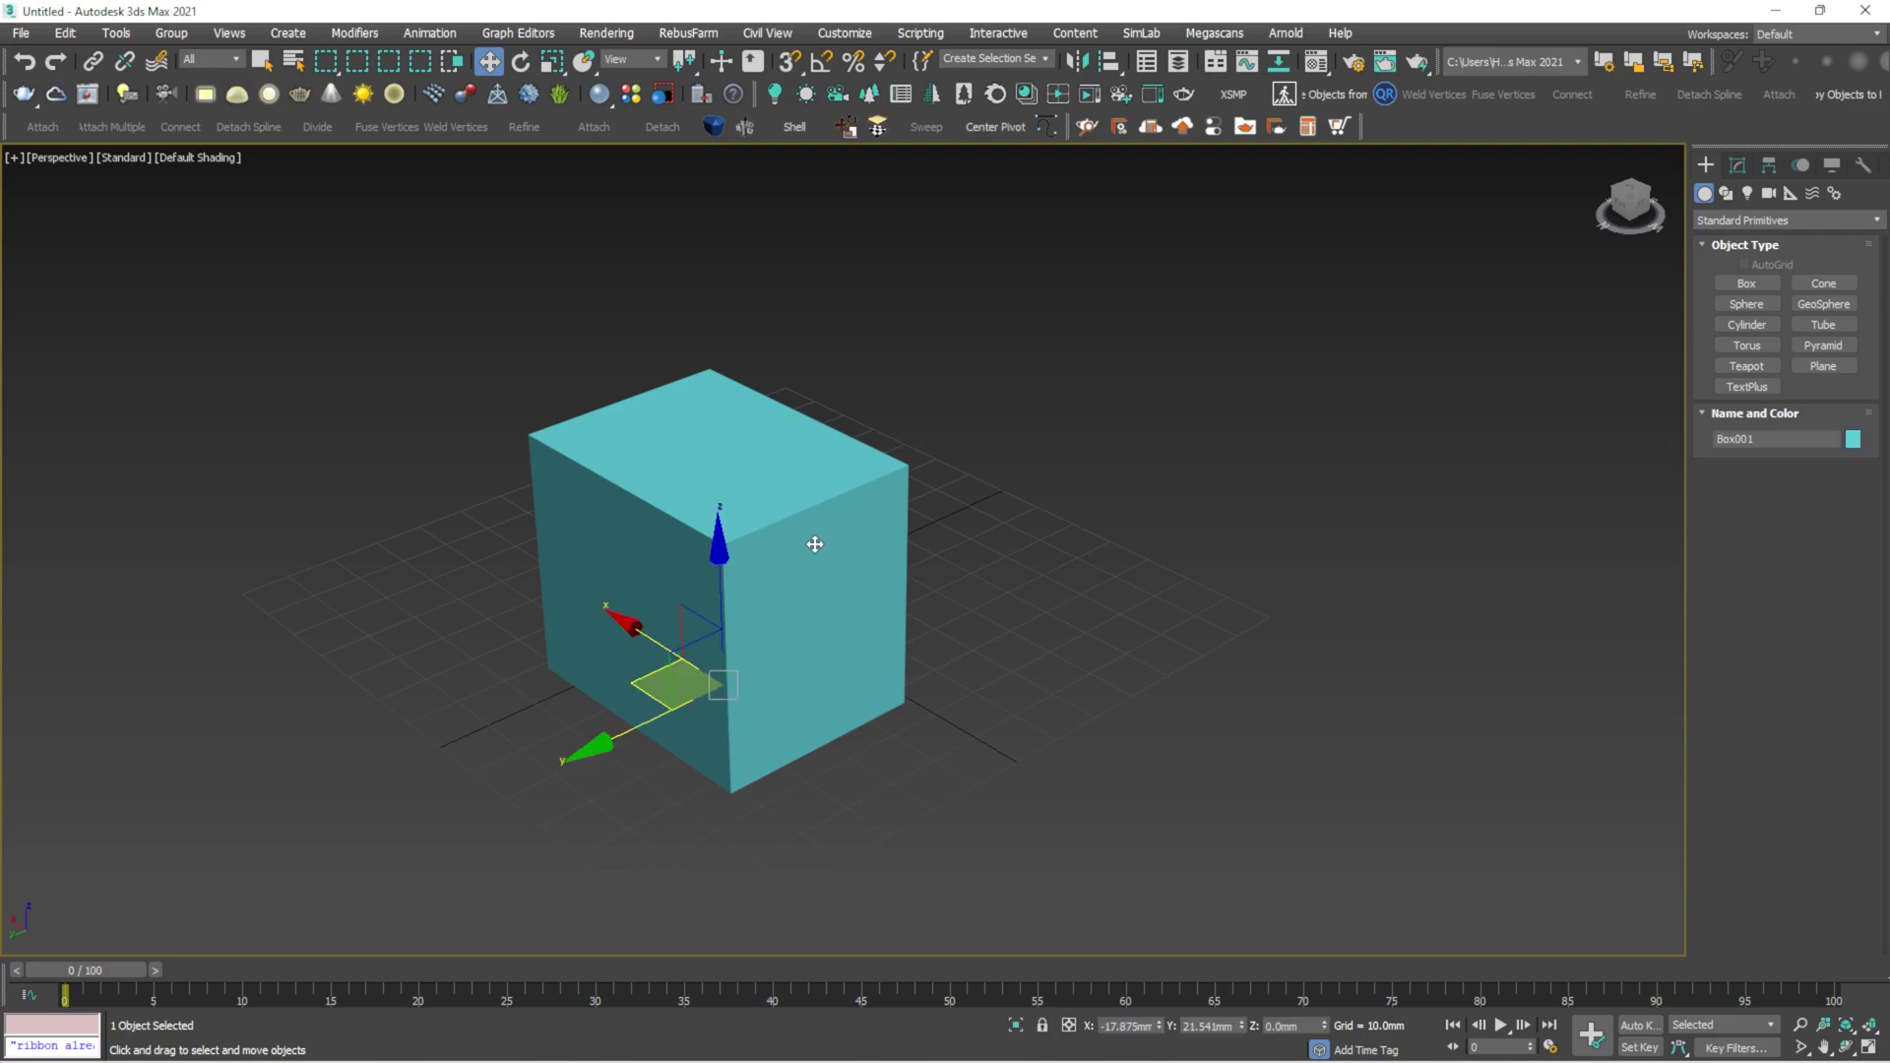
pyautogui.click(1737, 164)
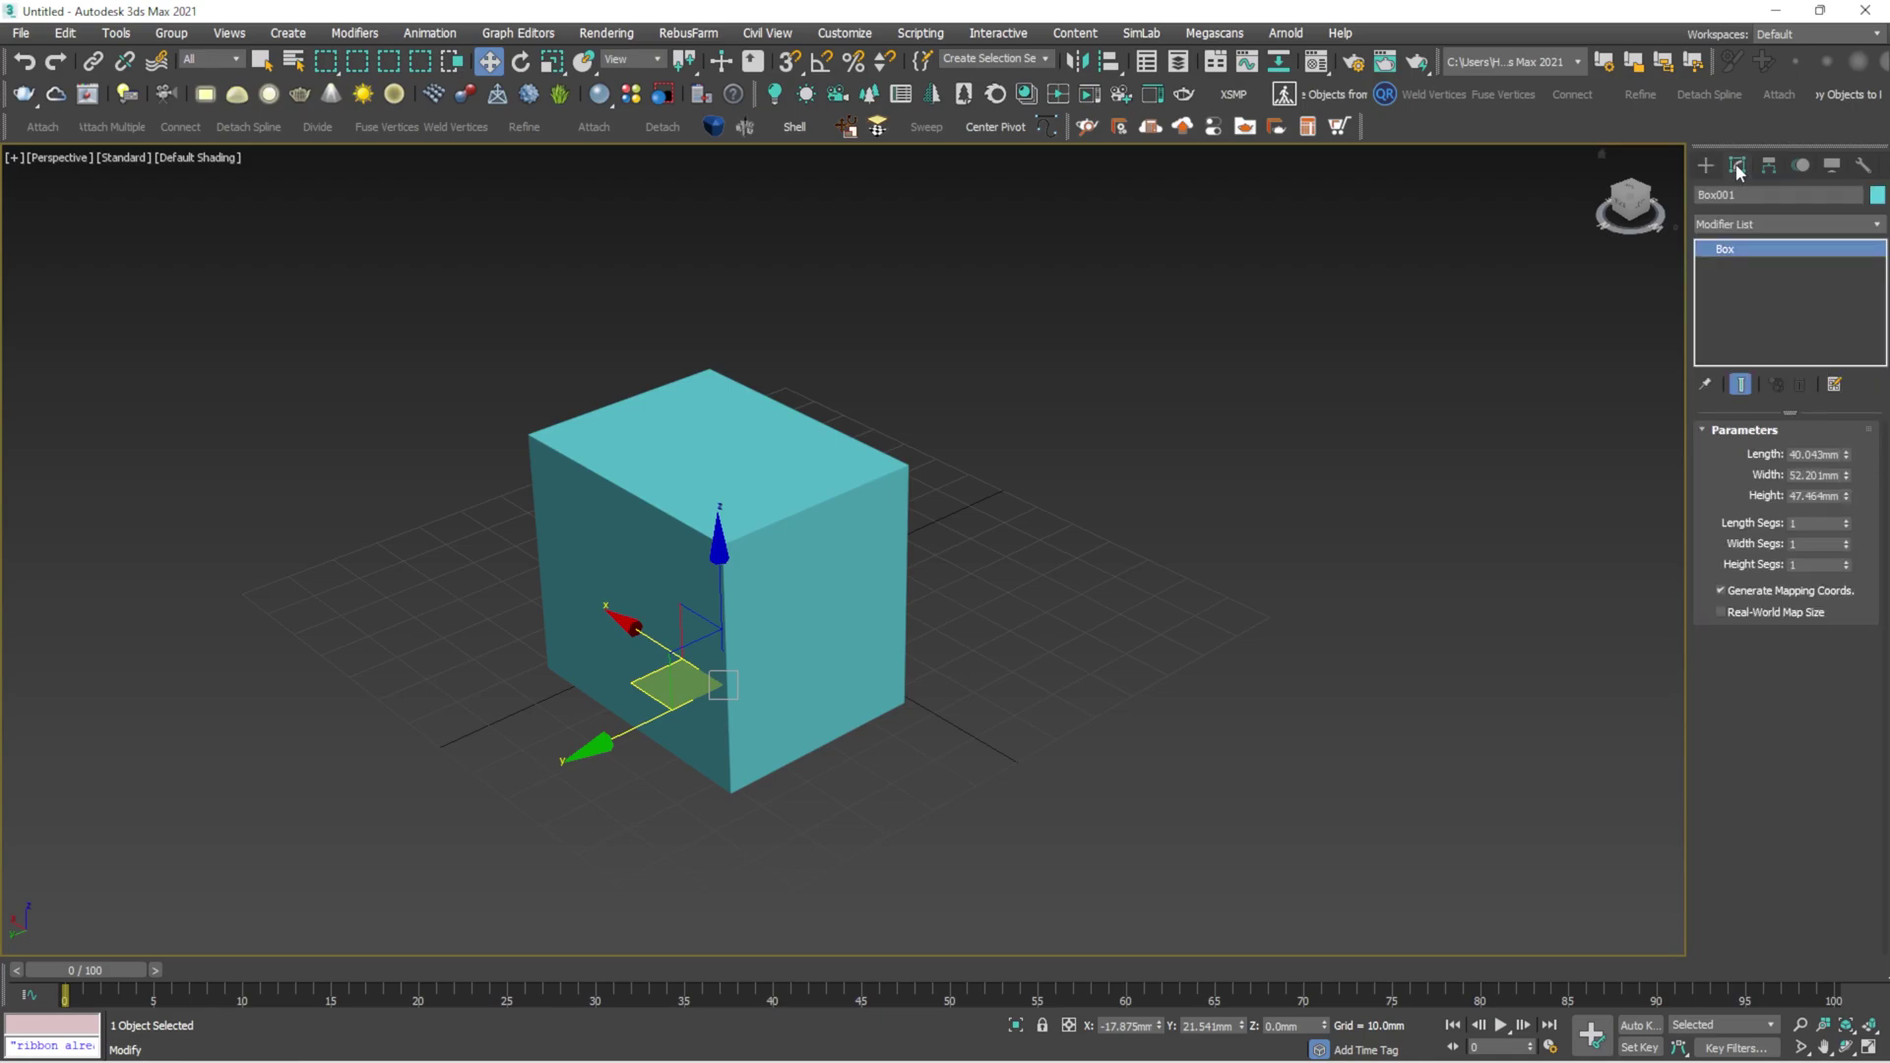
pyautogui.click(1878, 225)
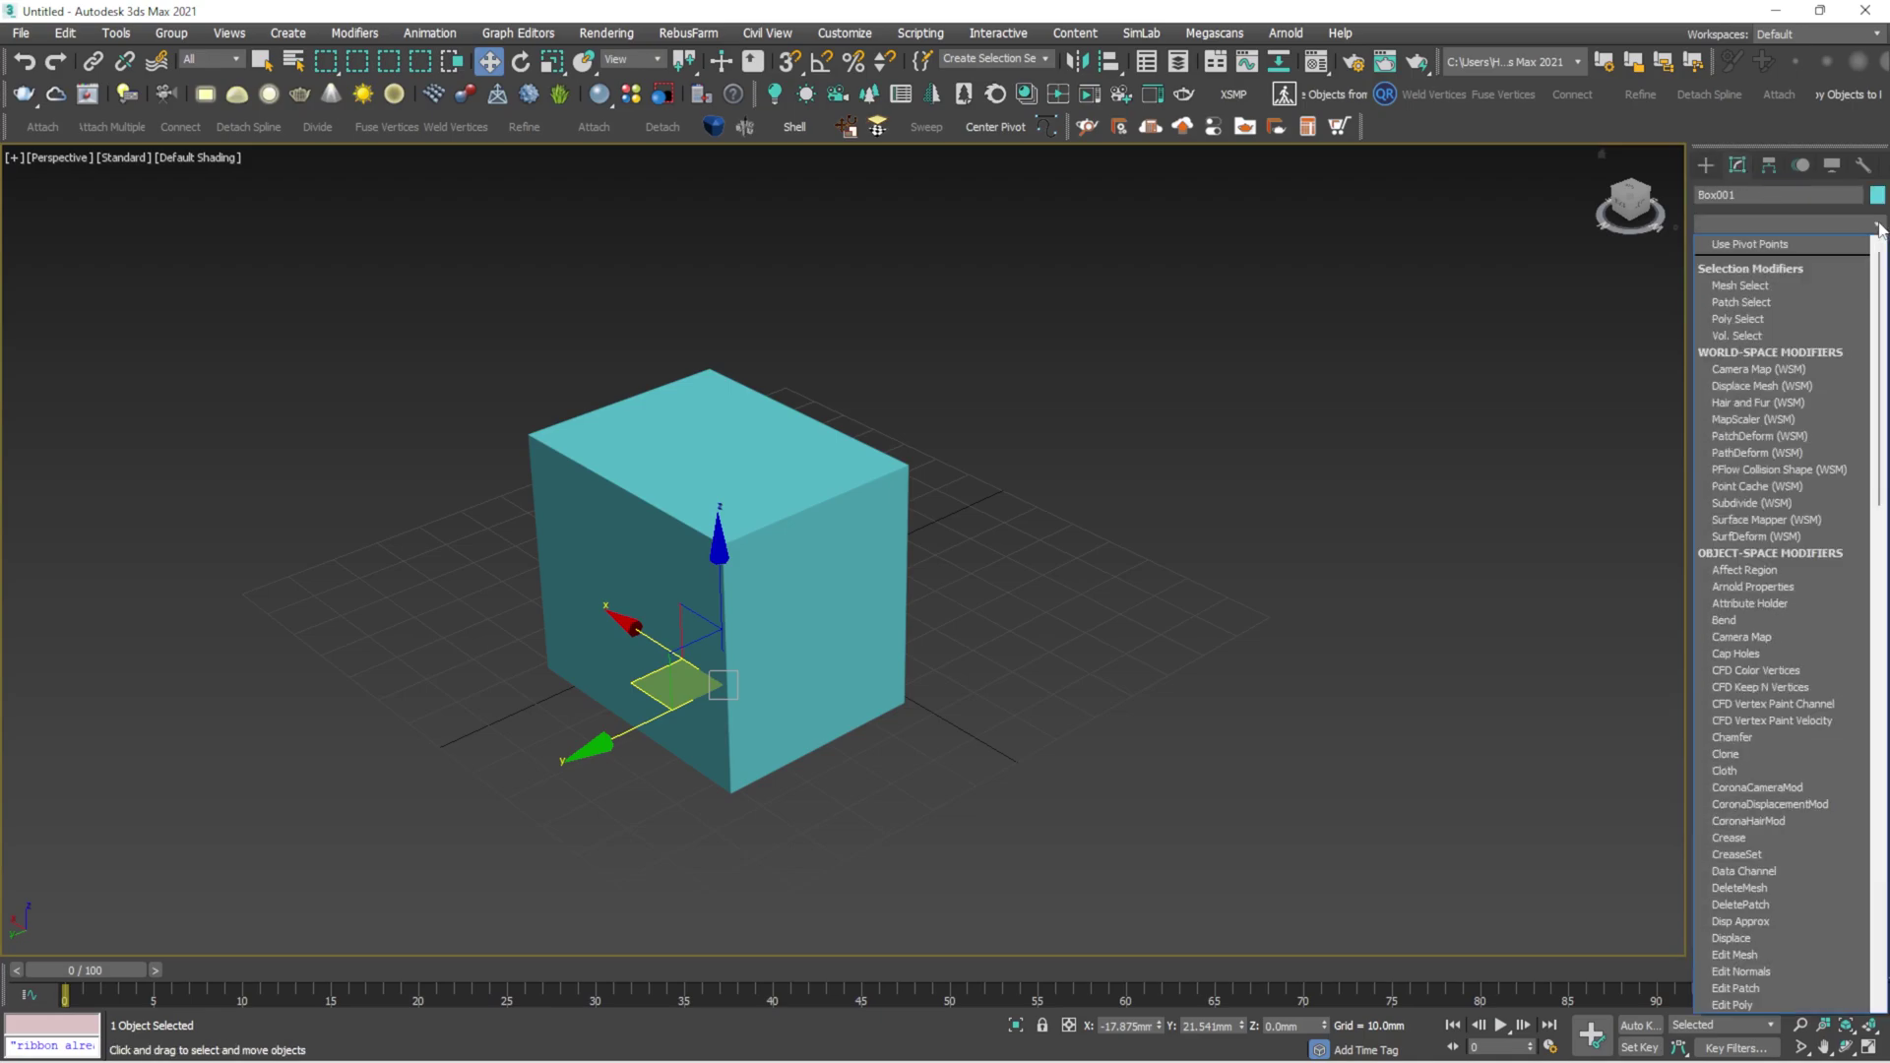
pyautogui.press('e')
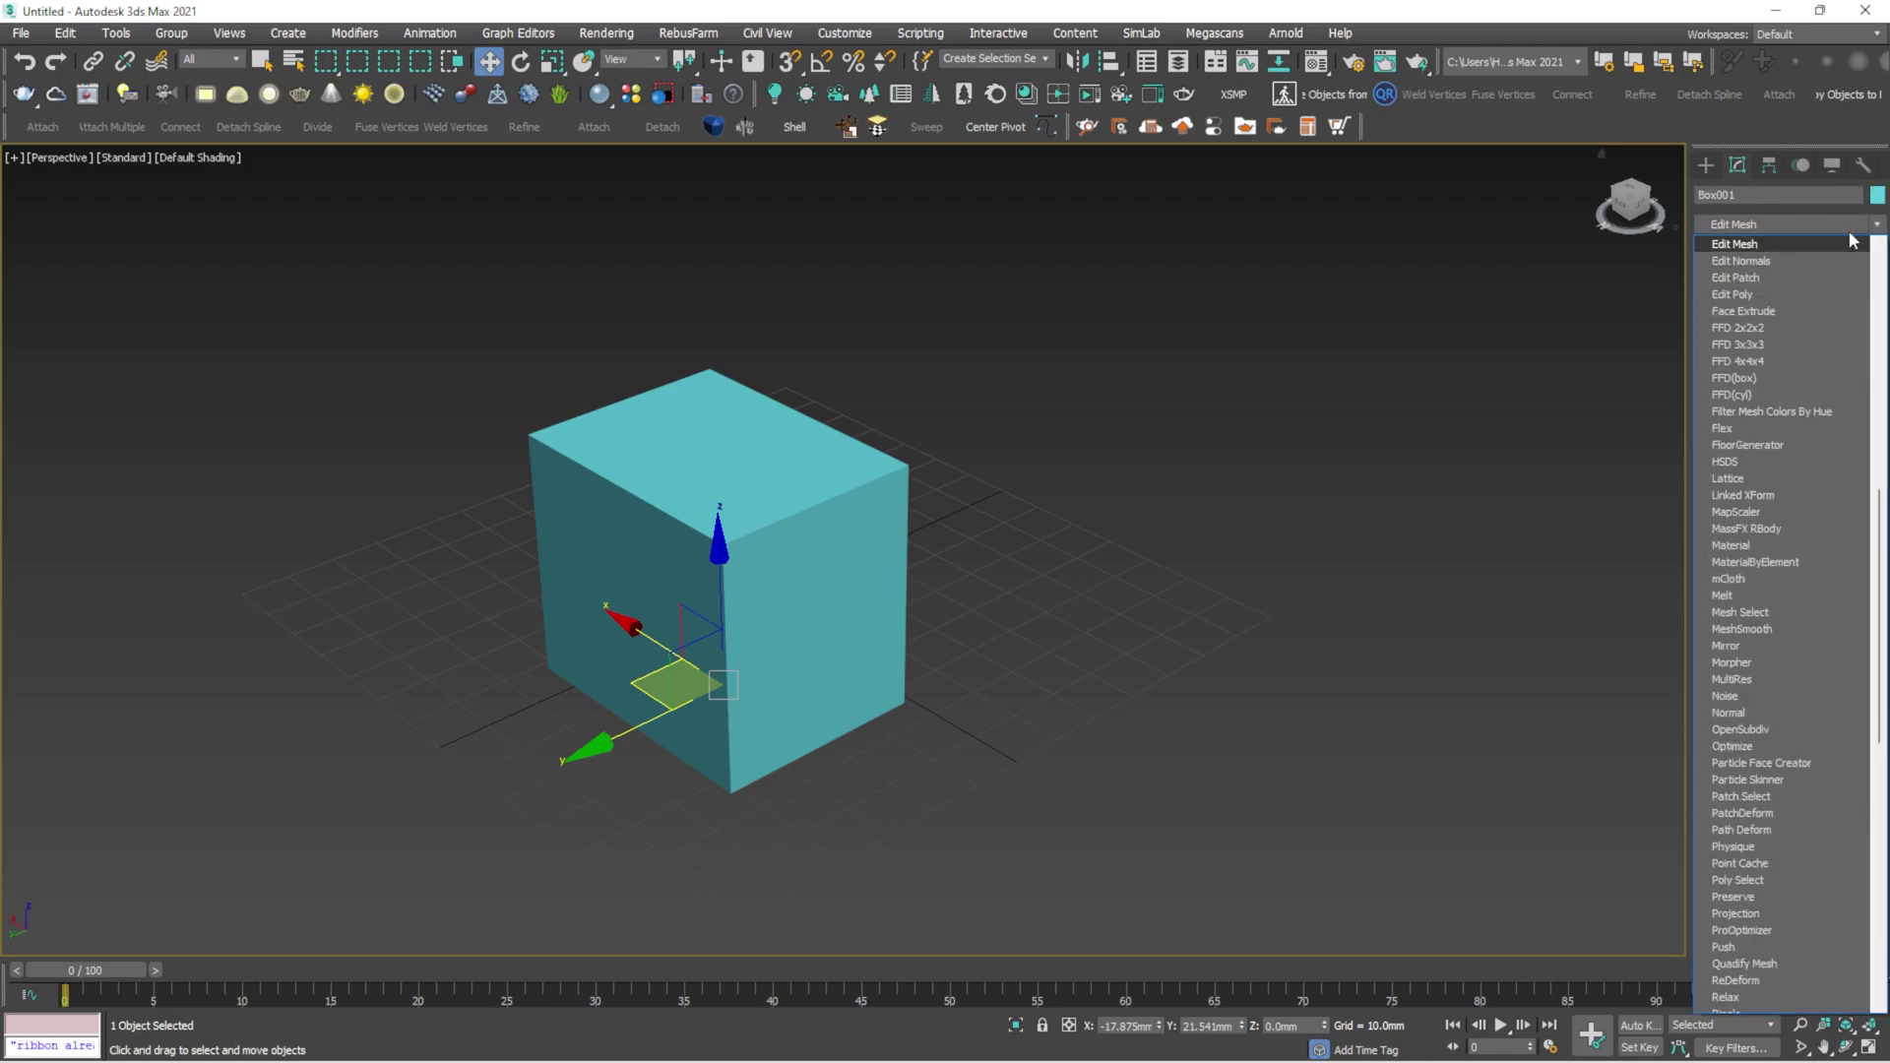
pyautogui.click(1769, 298)
pyautogui.moveTo(848, 510); pyautogui.dragTo(990, 576, button='middle')
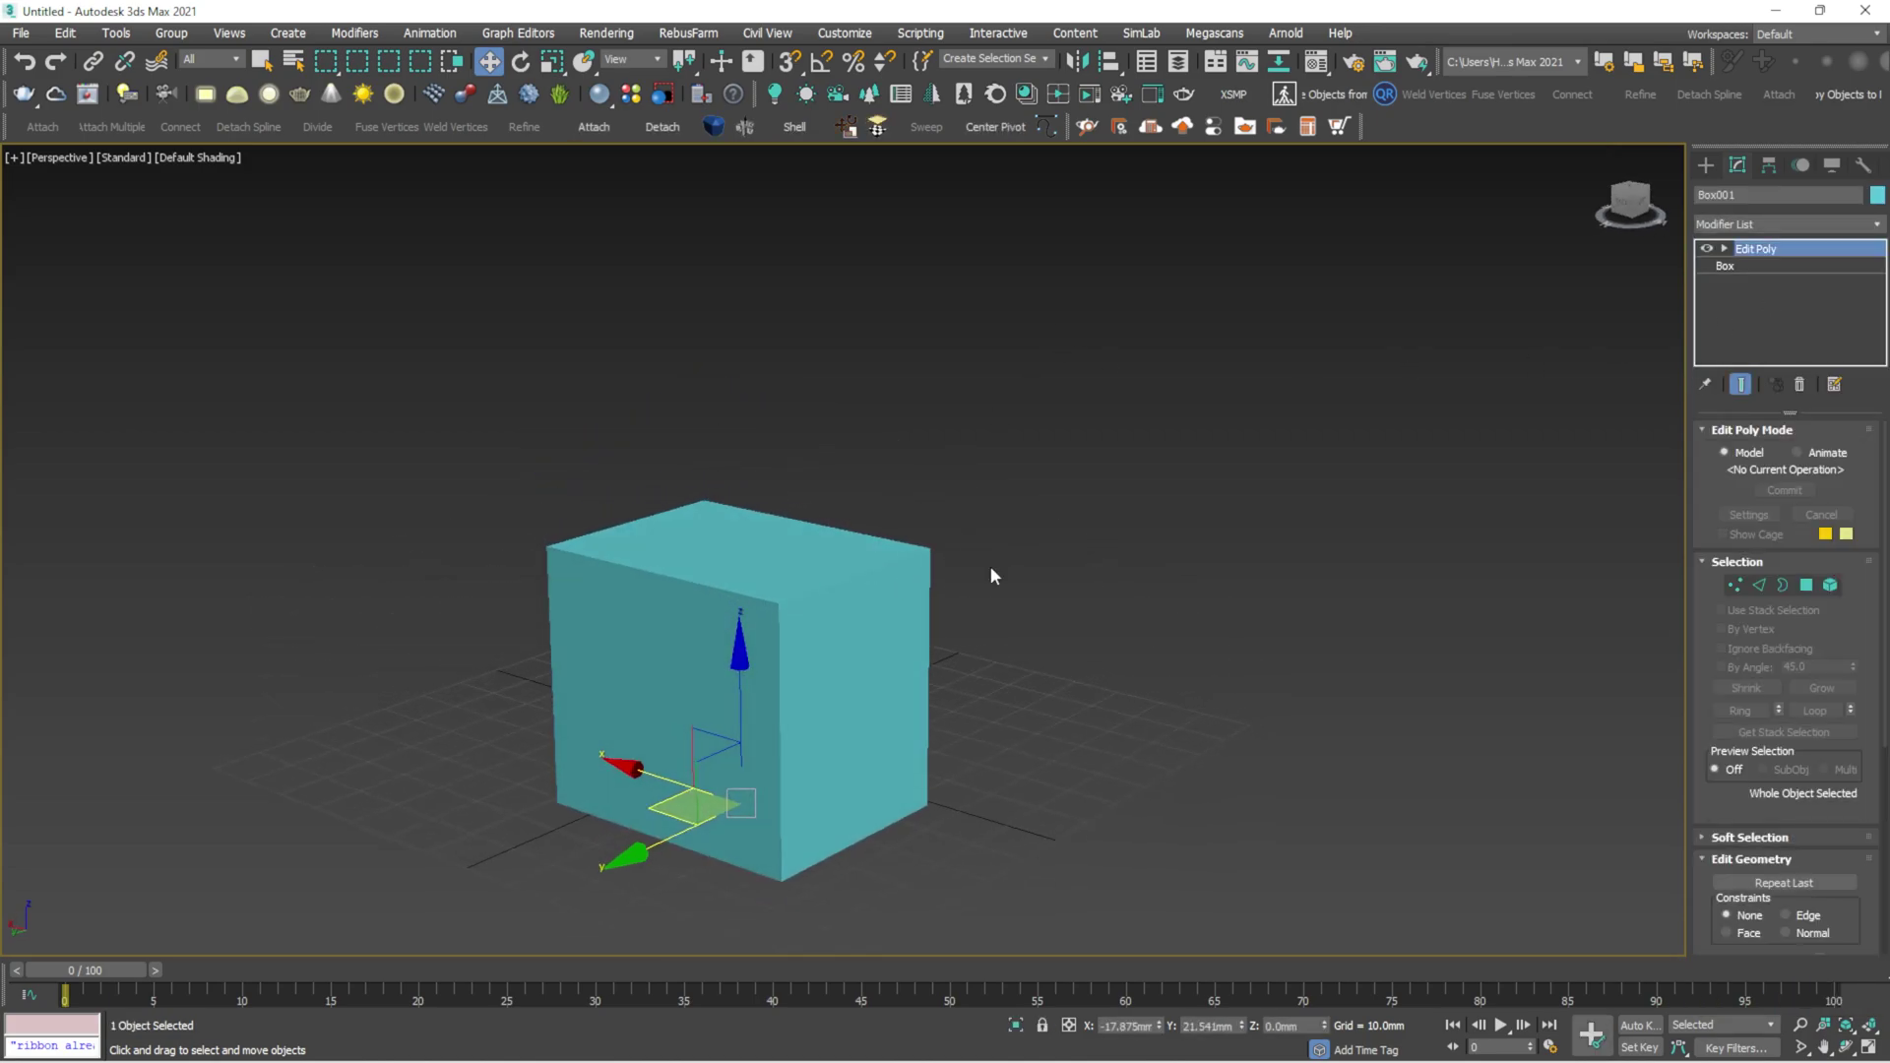
# At polygon level of the Edit Poly modifier, extrude the box's top face upward by about 48 mm
pyautogui.click(1725, 250)
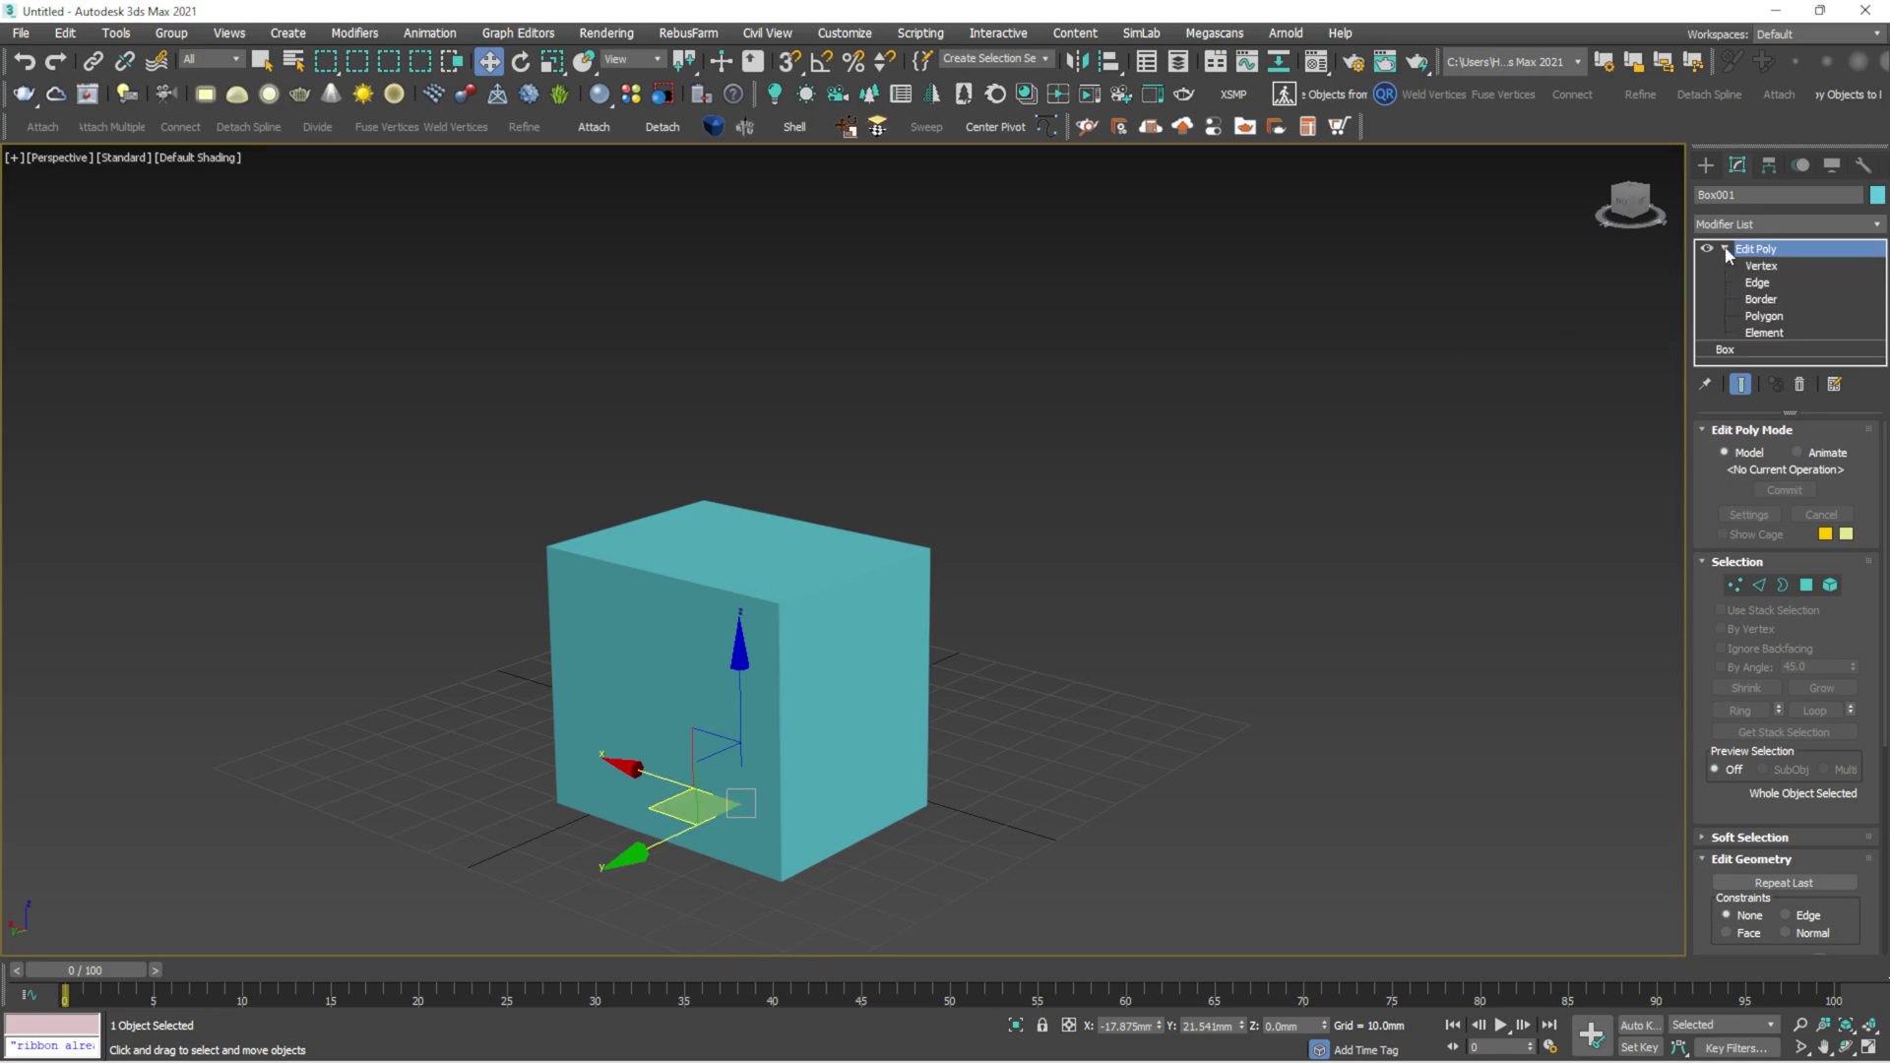
pyautogui.click(1765, 317)
pyautogui.click(759, 537)
pyautogui.rightClick(1104, 412)
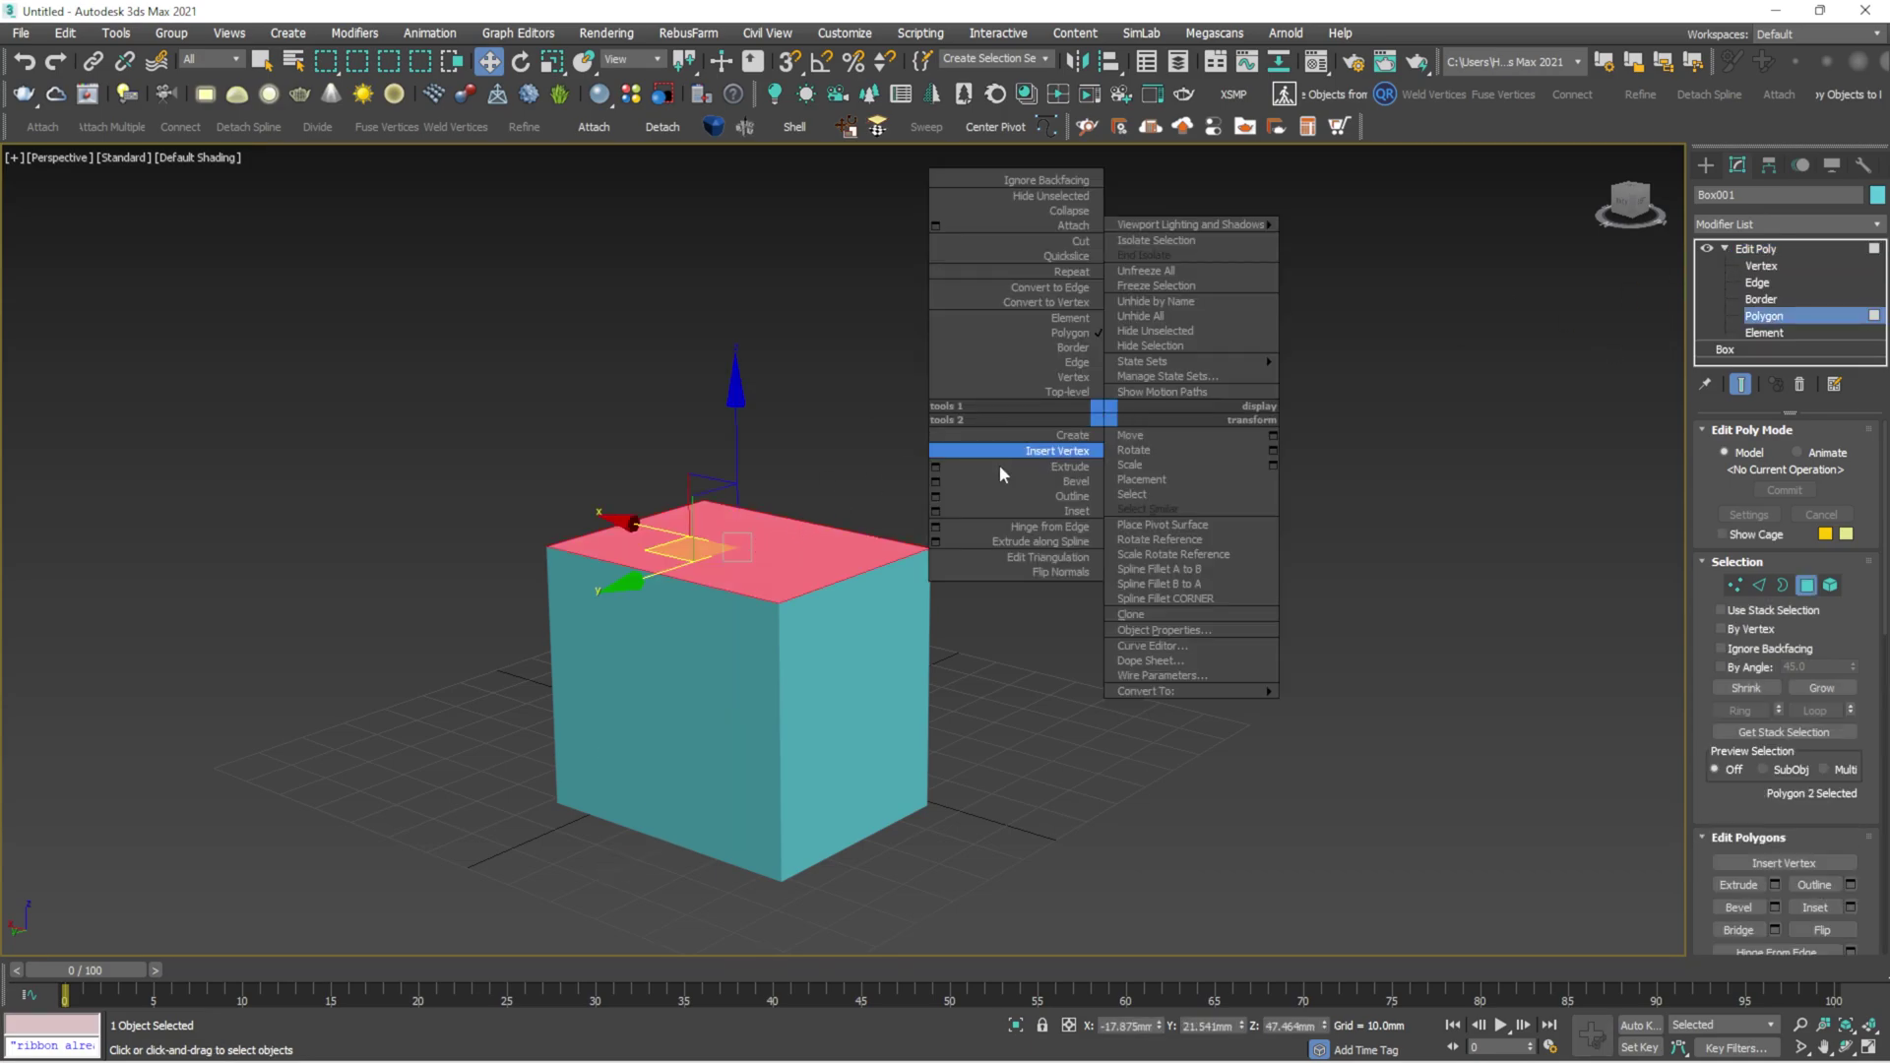
pyautogui.click(934, 469)
pyautogui.moveTo(855, 591); pyautogui.dragTo(854, 98)
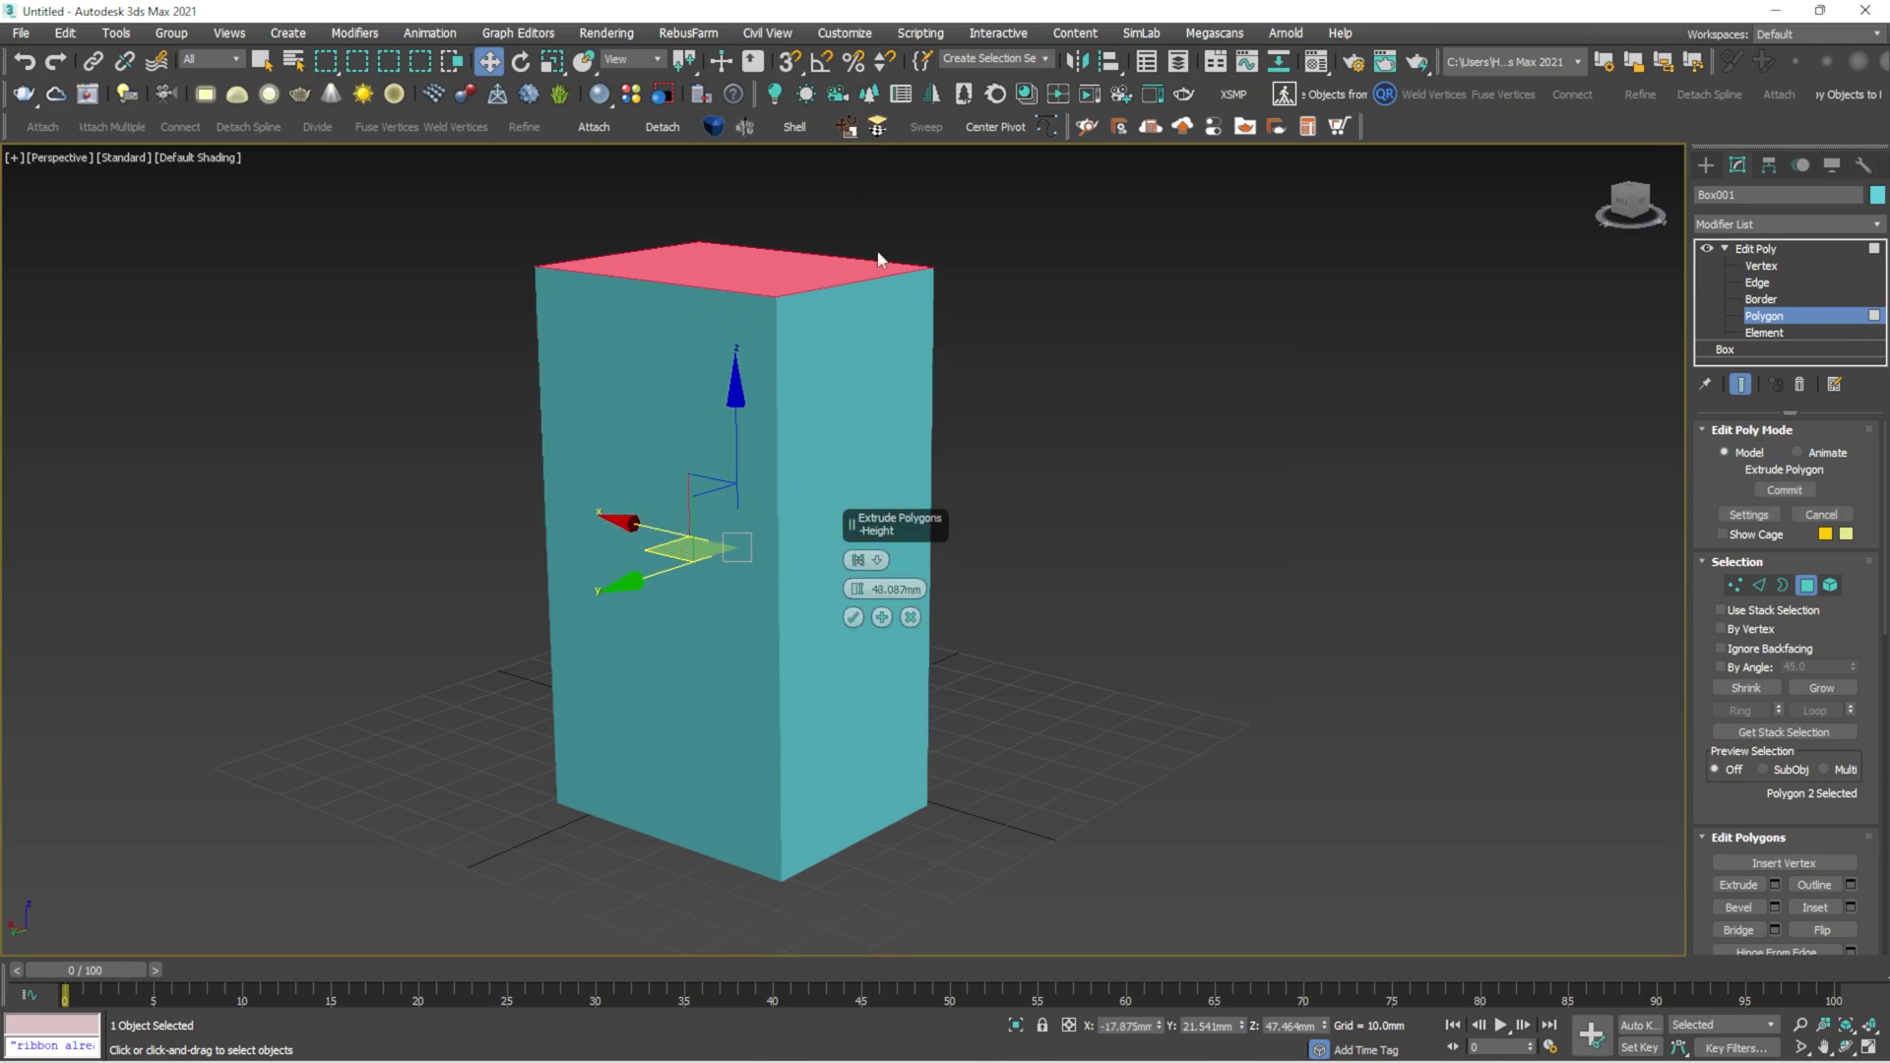
pyautogui.click(854, 618)
# Turn on the edged faces display in the viewport and leave the polygon level of the Edit Poly modifier
pyautogui.press('F4')
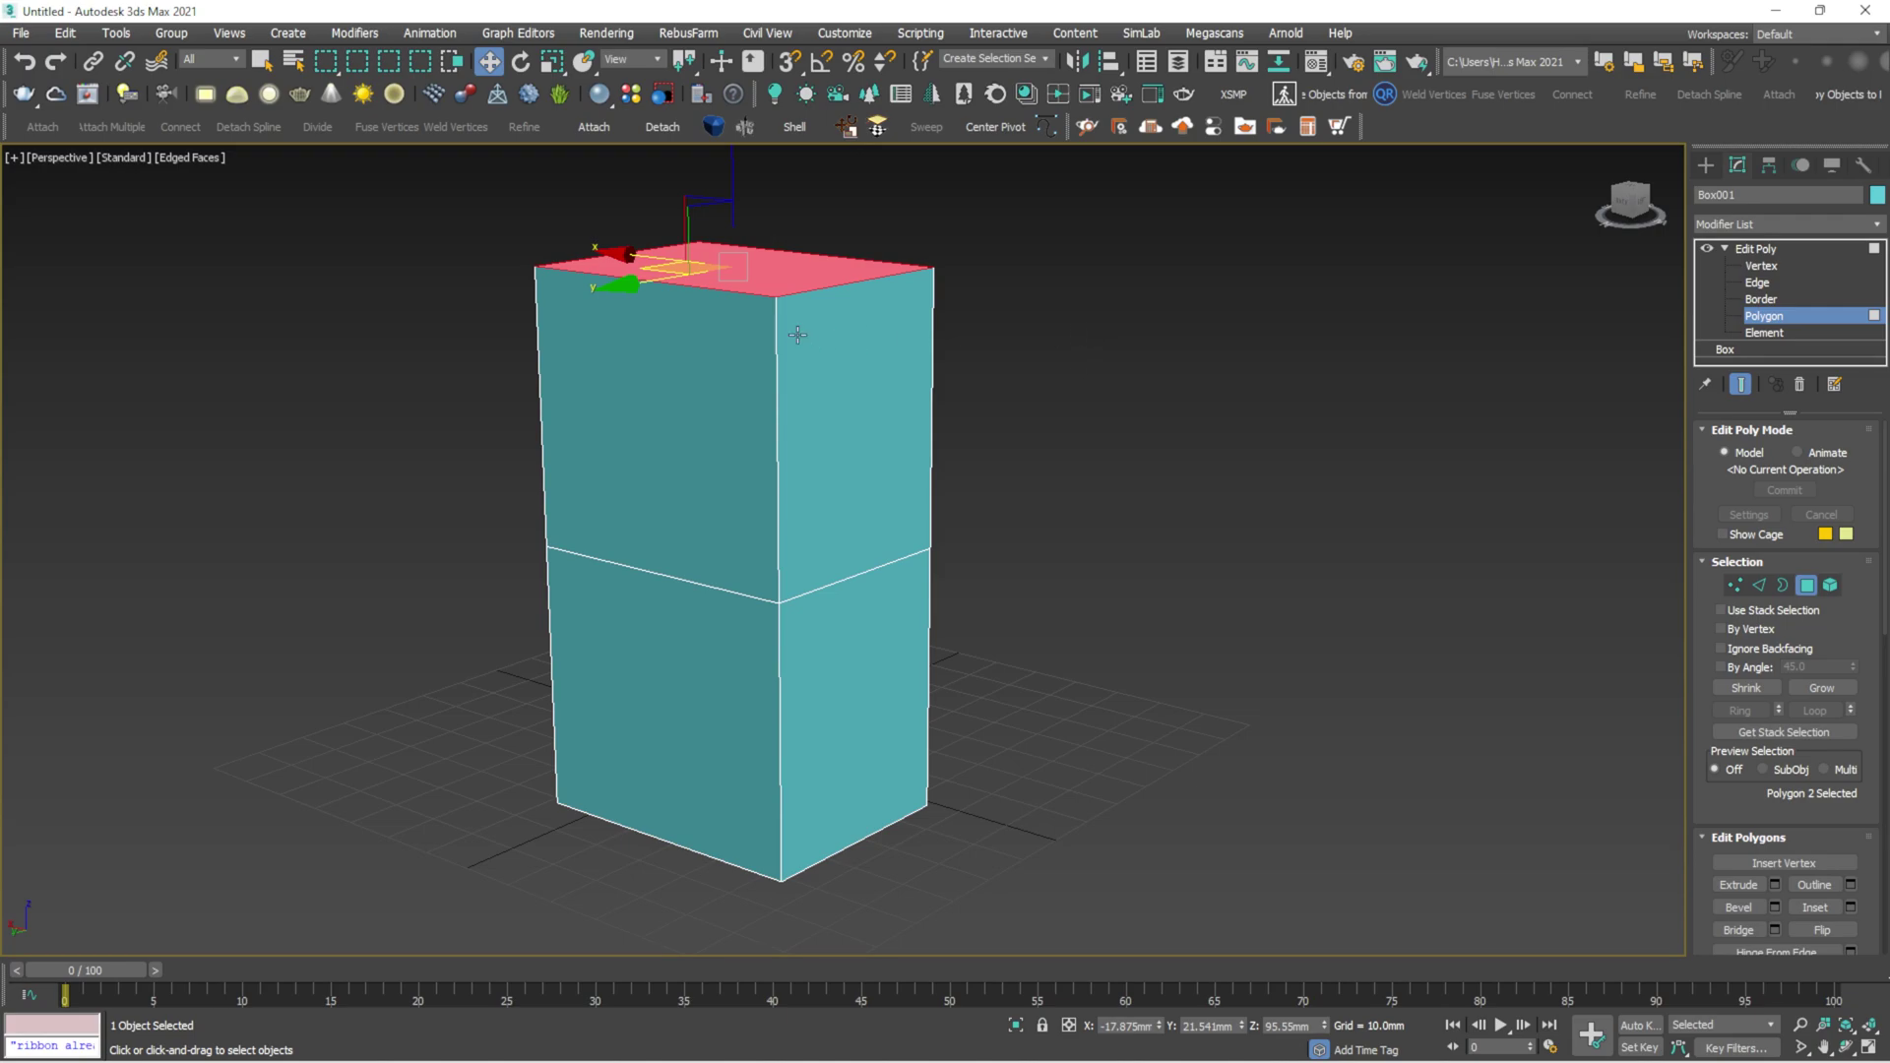
pyautogui.keyDown('alt'); pyautogui.moveTo(800, 335); pyautogui.dragTo(794, 393, button='middle'); pyautogui.keyUp('alt')
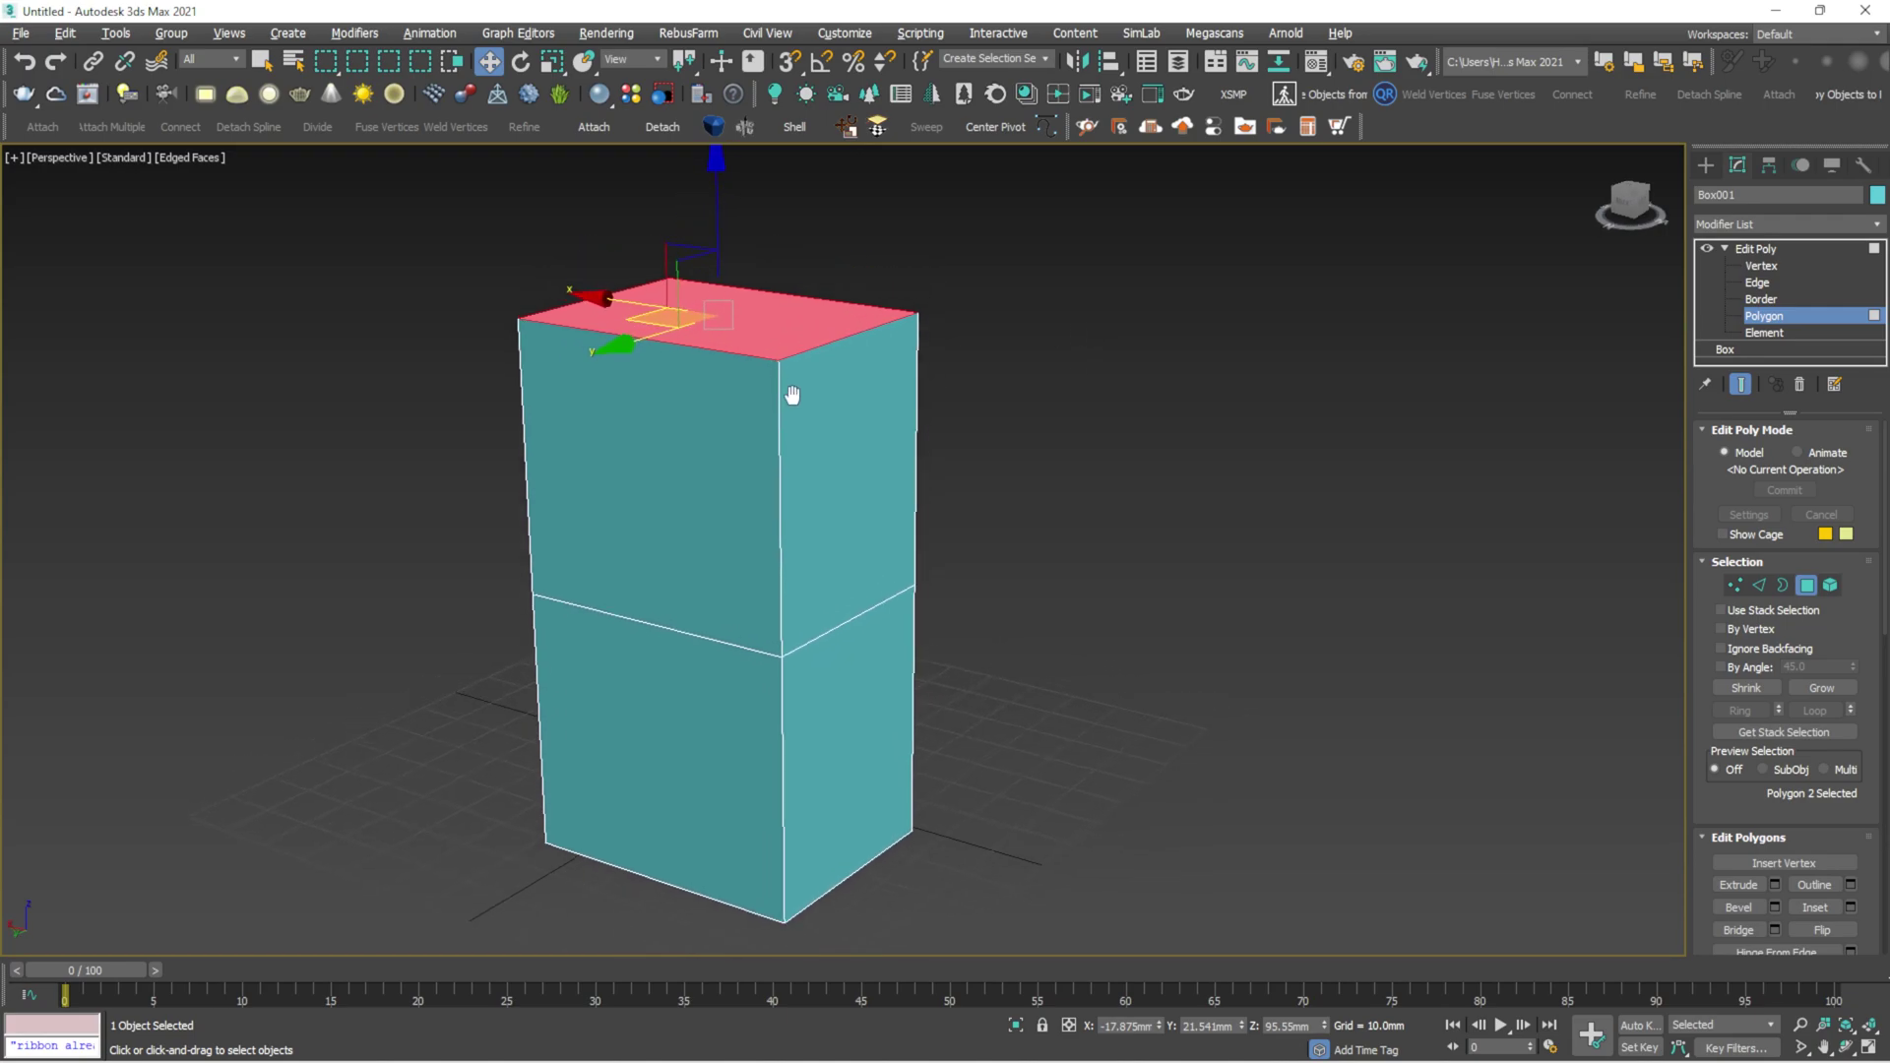
pyautogui.click(1876, 317)
pyautogui.click(1725, 249)
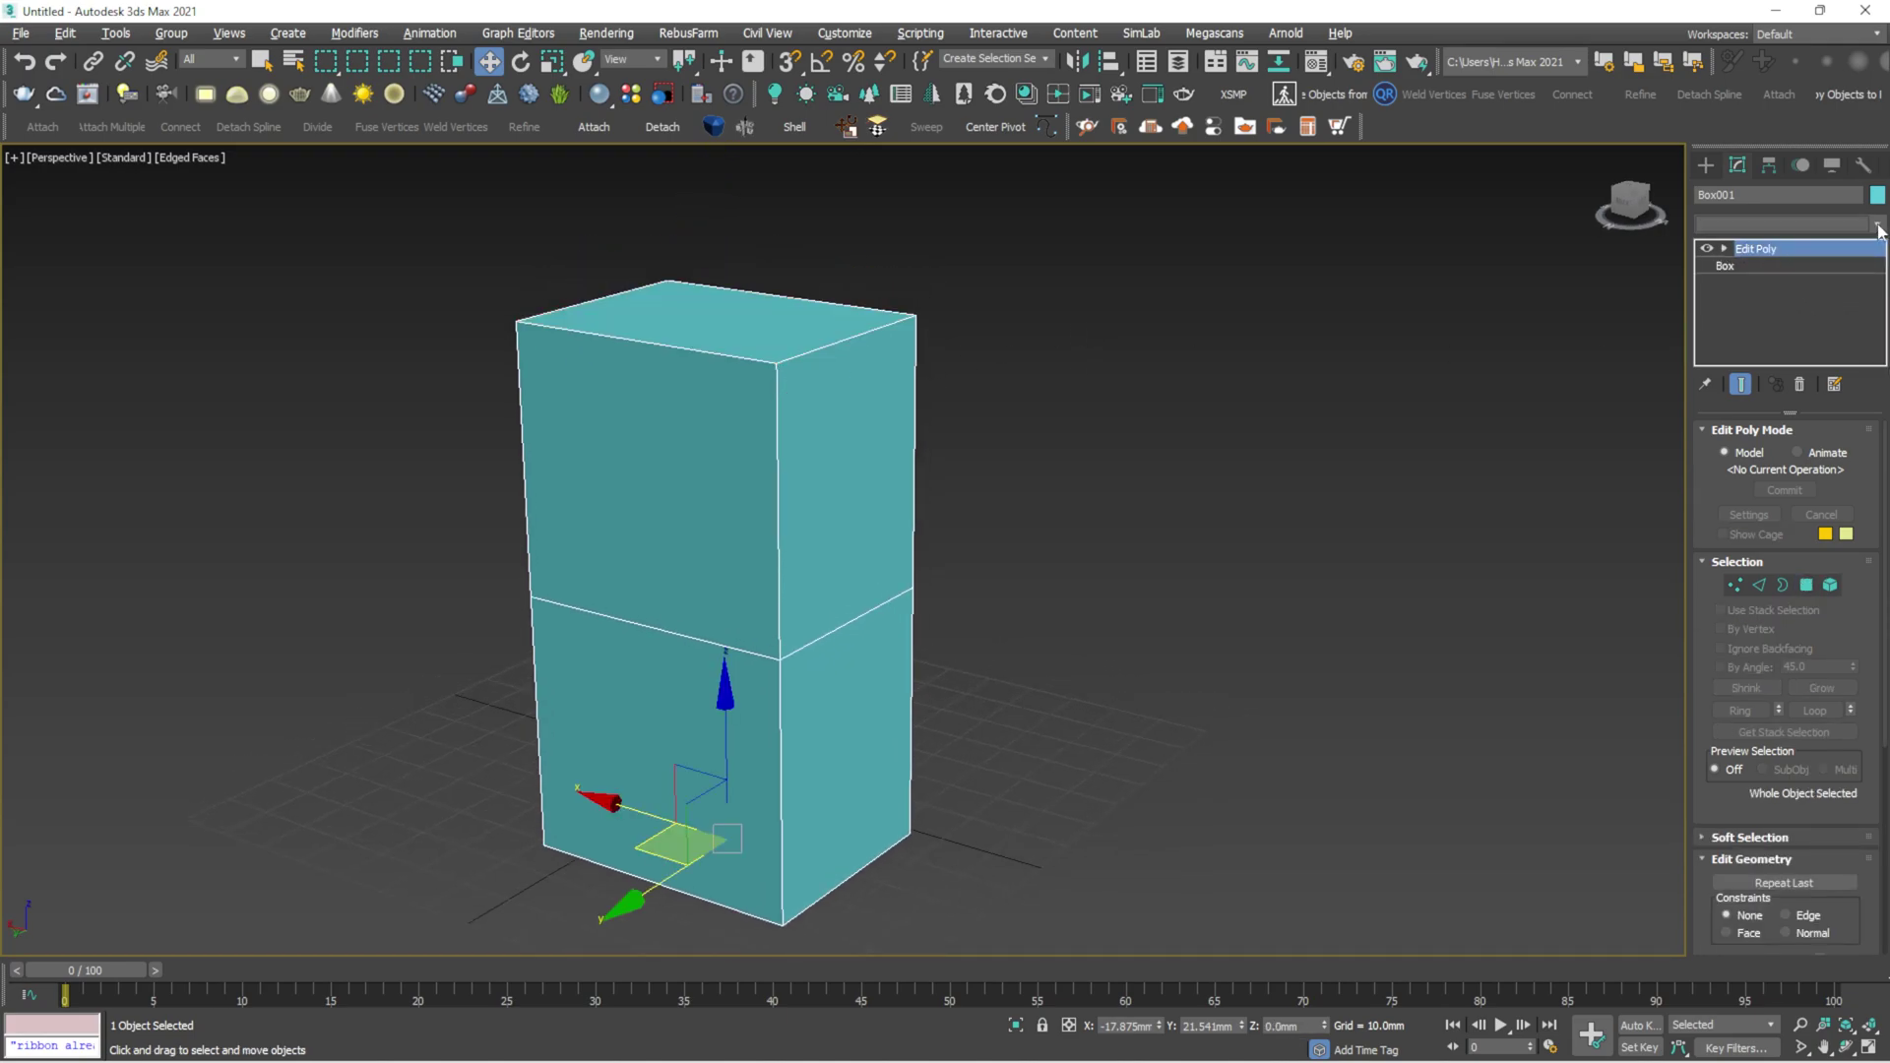
# Add a second Edit Poly modifier above the first one in the box's stack
pyautogui.click(1877, 225)
pyautogui.scroll(-5, 1763, 492)
pyautogui.click(1741, 288)
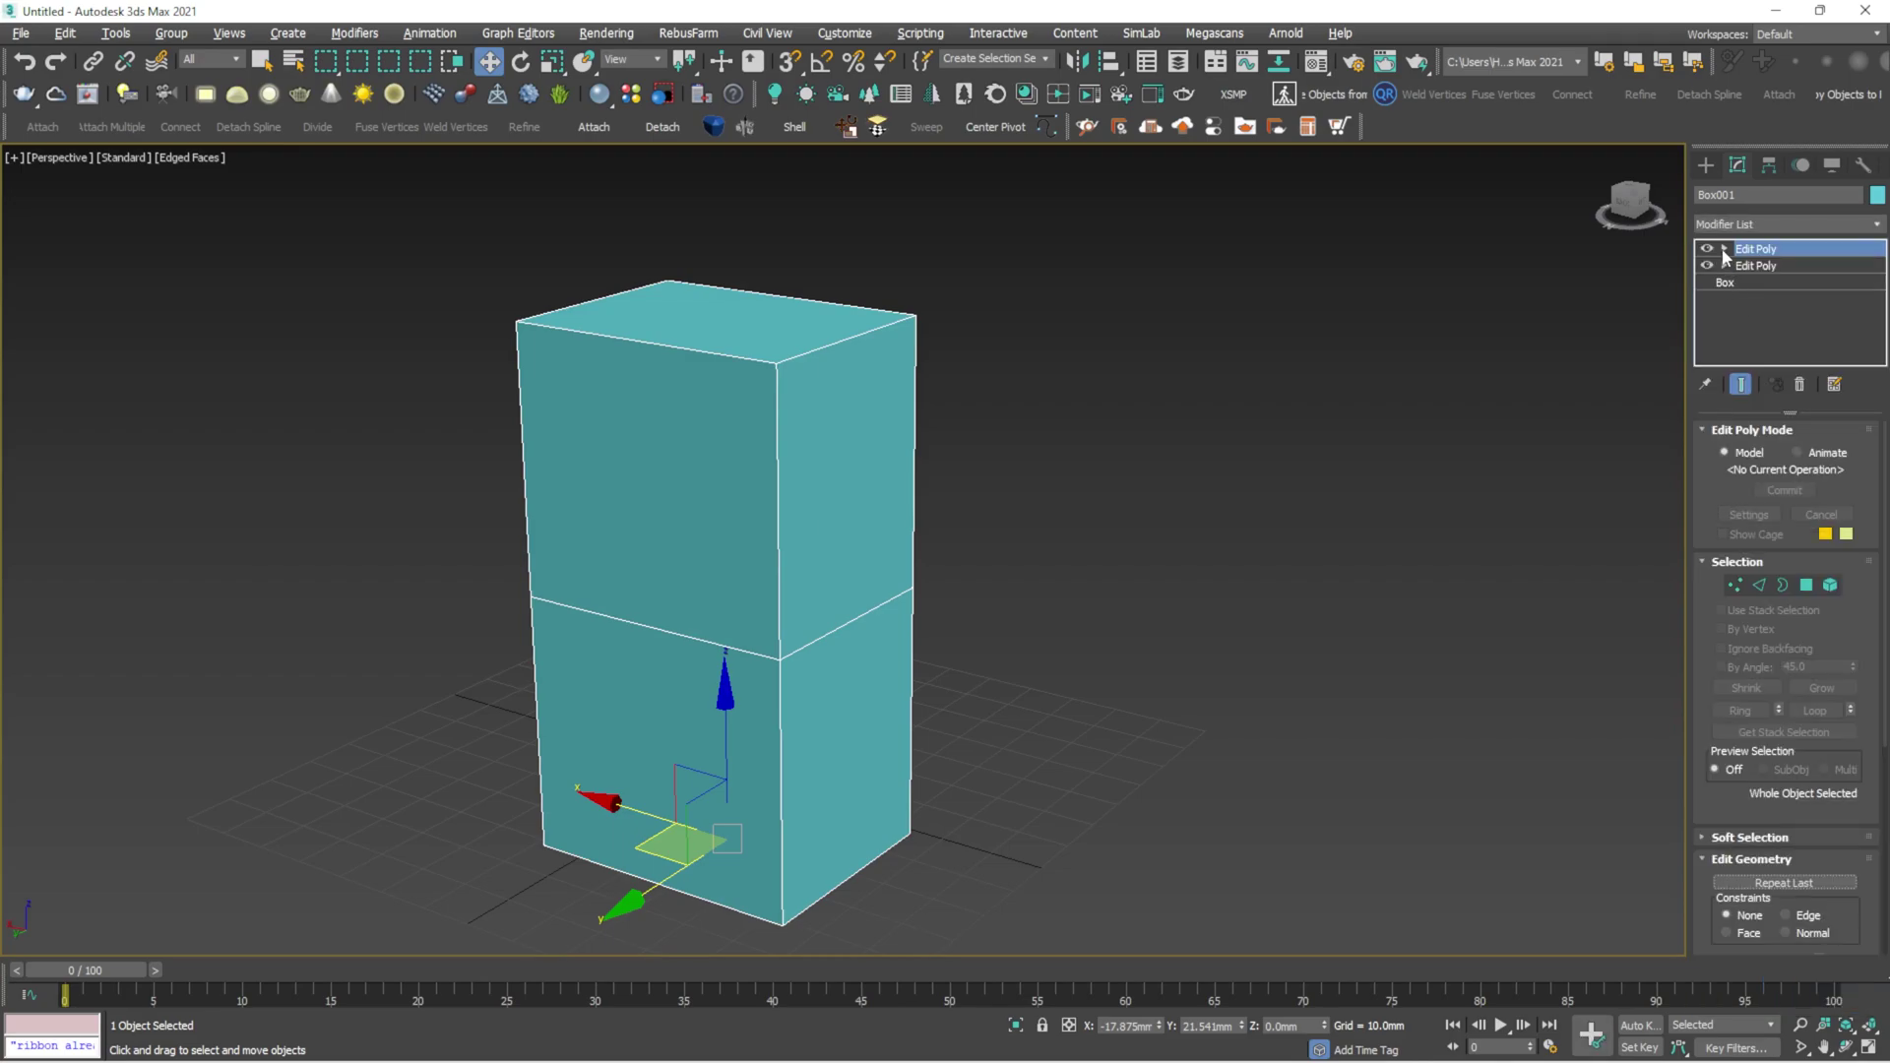
# In the second Edit Poly, extrude the upper block's right-hand side face outward by about 55 mm and leave the polygon level
pyautogui.click(1725, 249)
pyautogui.click(1764, 316)
pyautogui.click(857, 434)
pyautogui.rightClick(1173, 431)
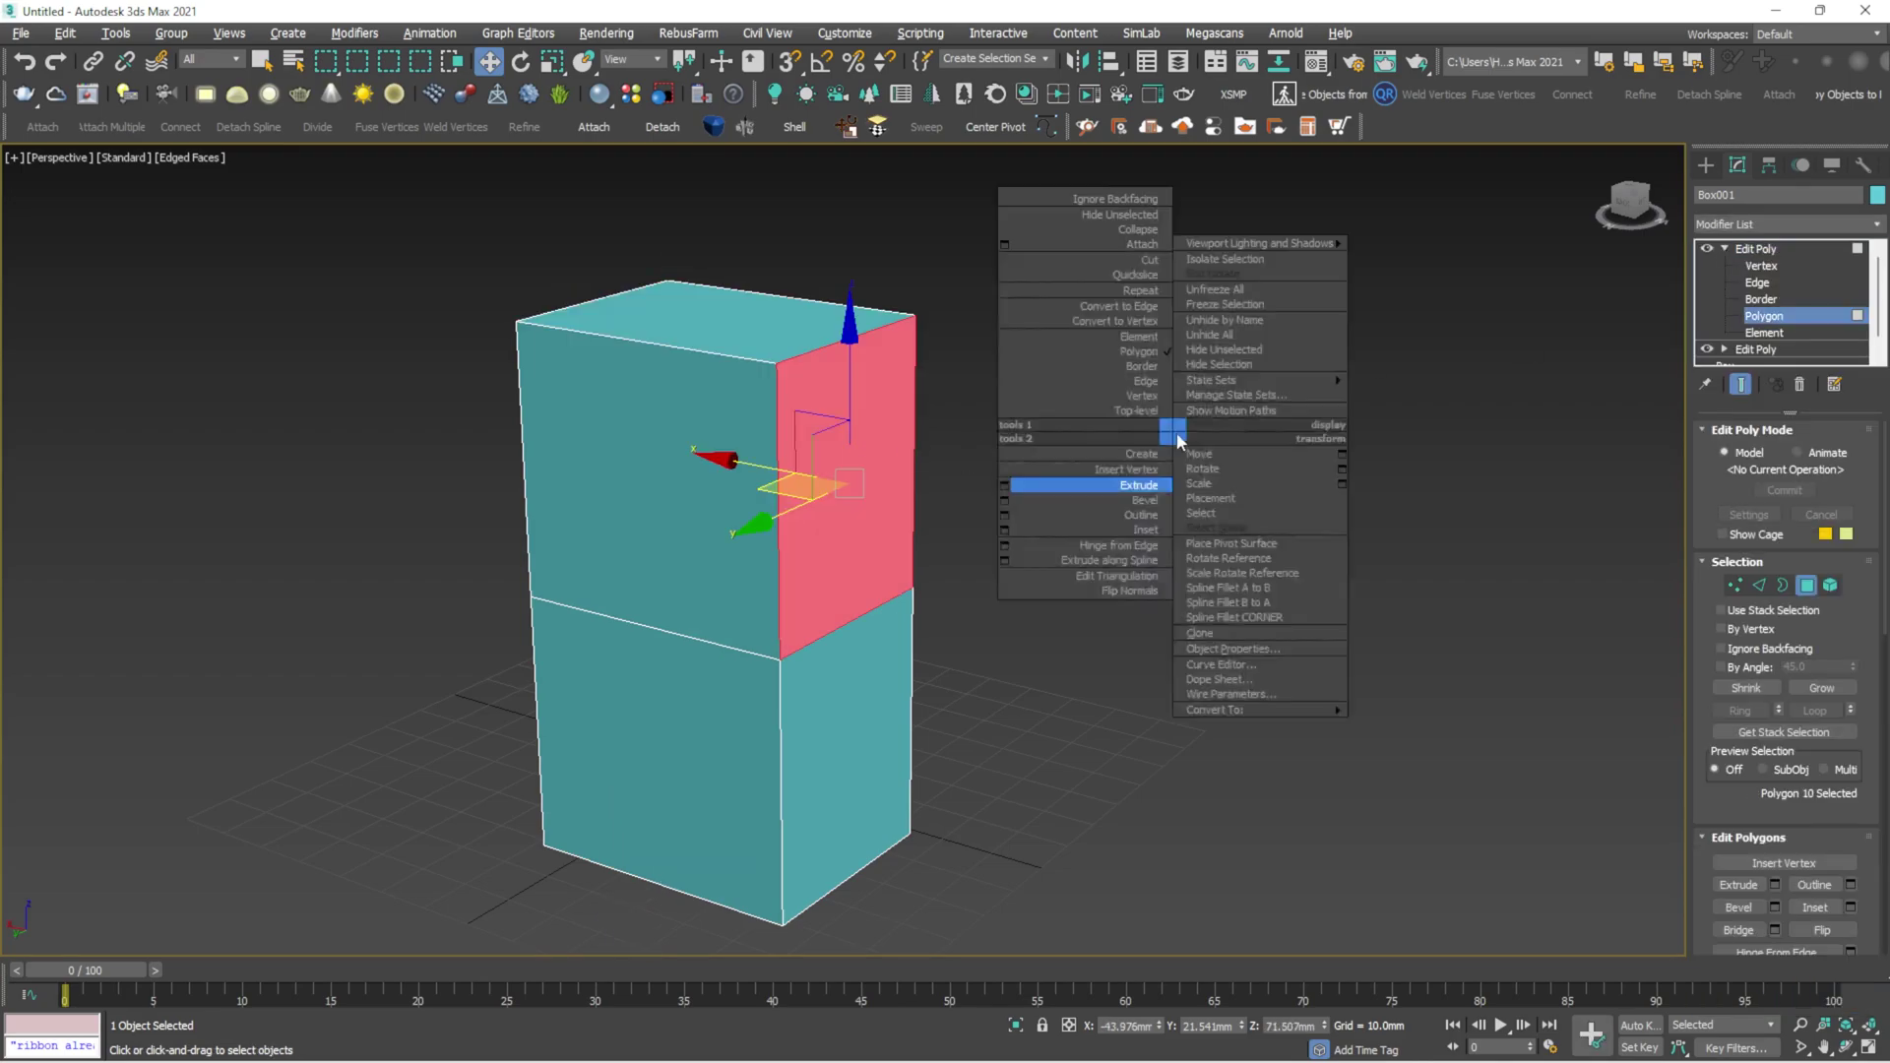
pyautogui.click(1005, 486)
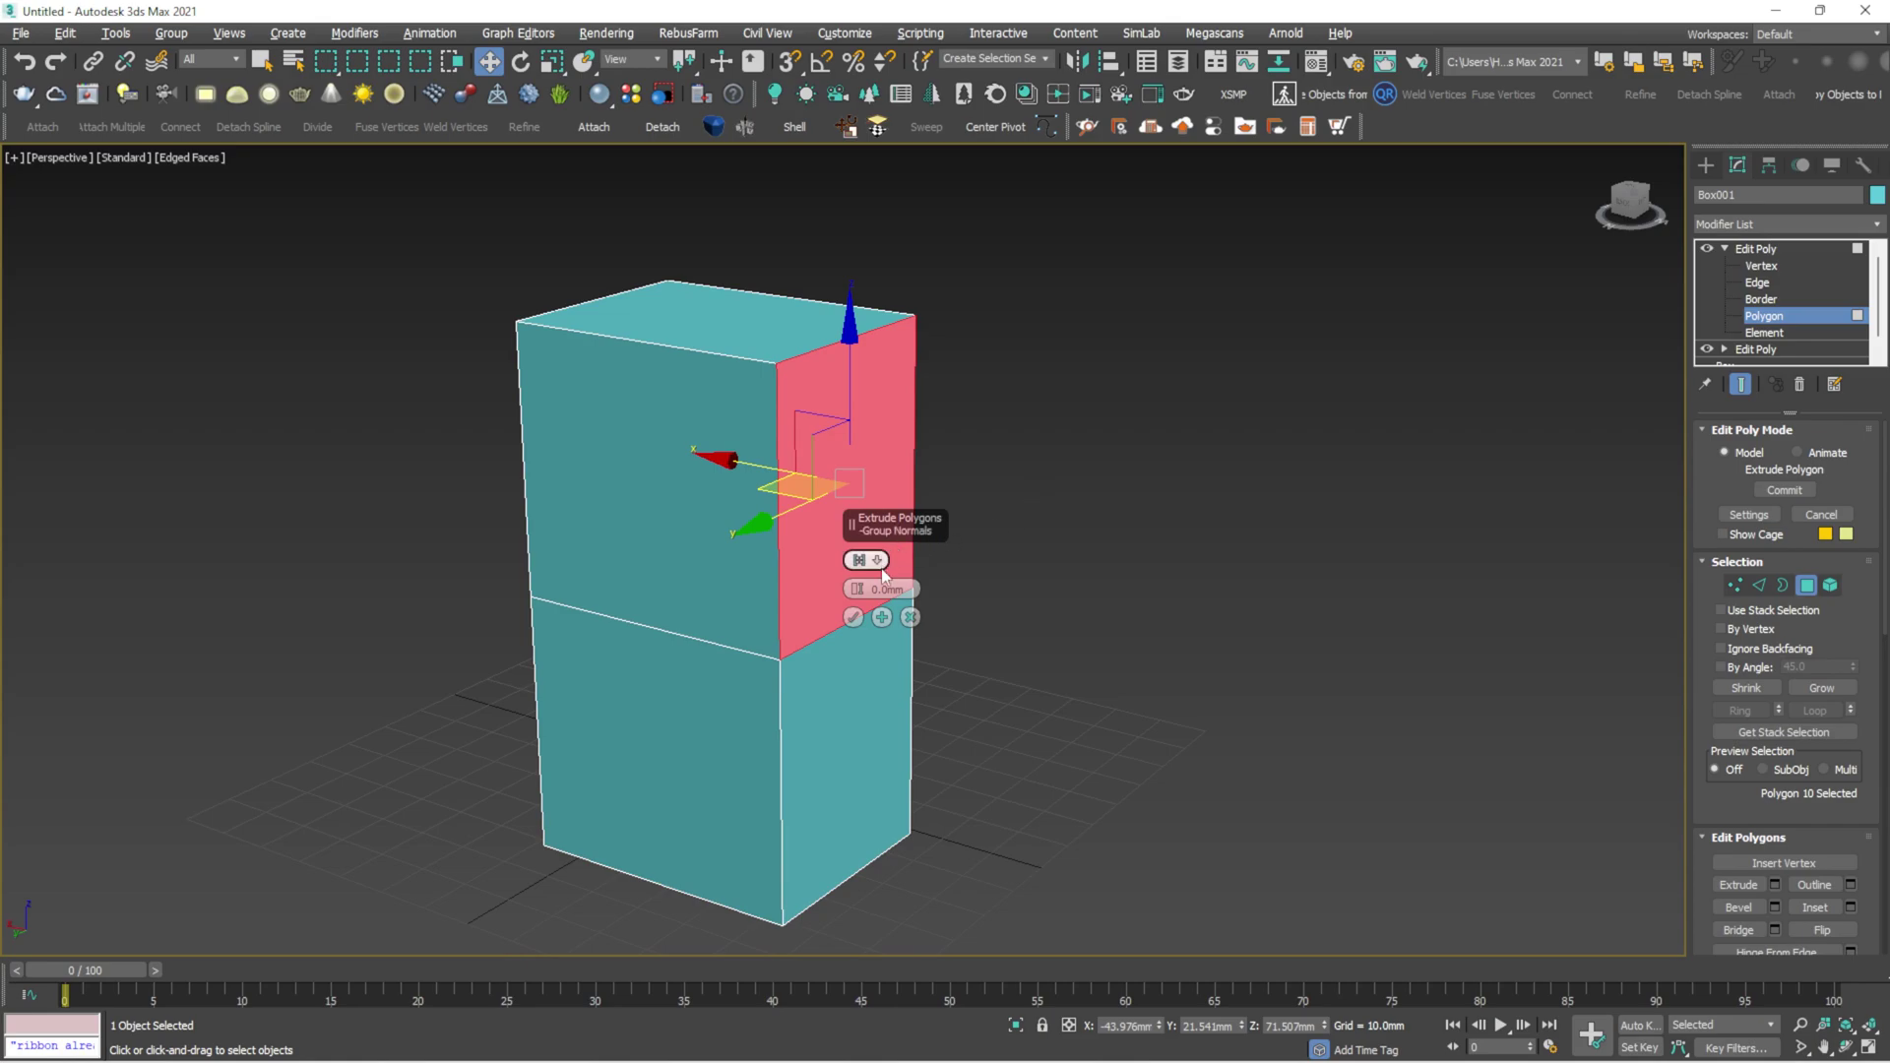
pyautogui.moveTo(856, 588); pyautogui.dragTo(856, 561)
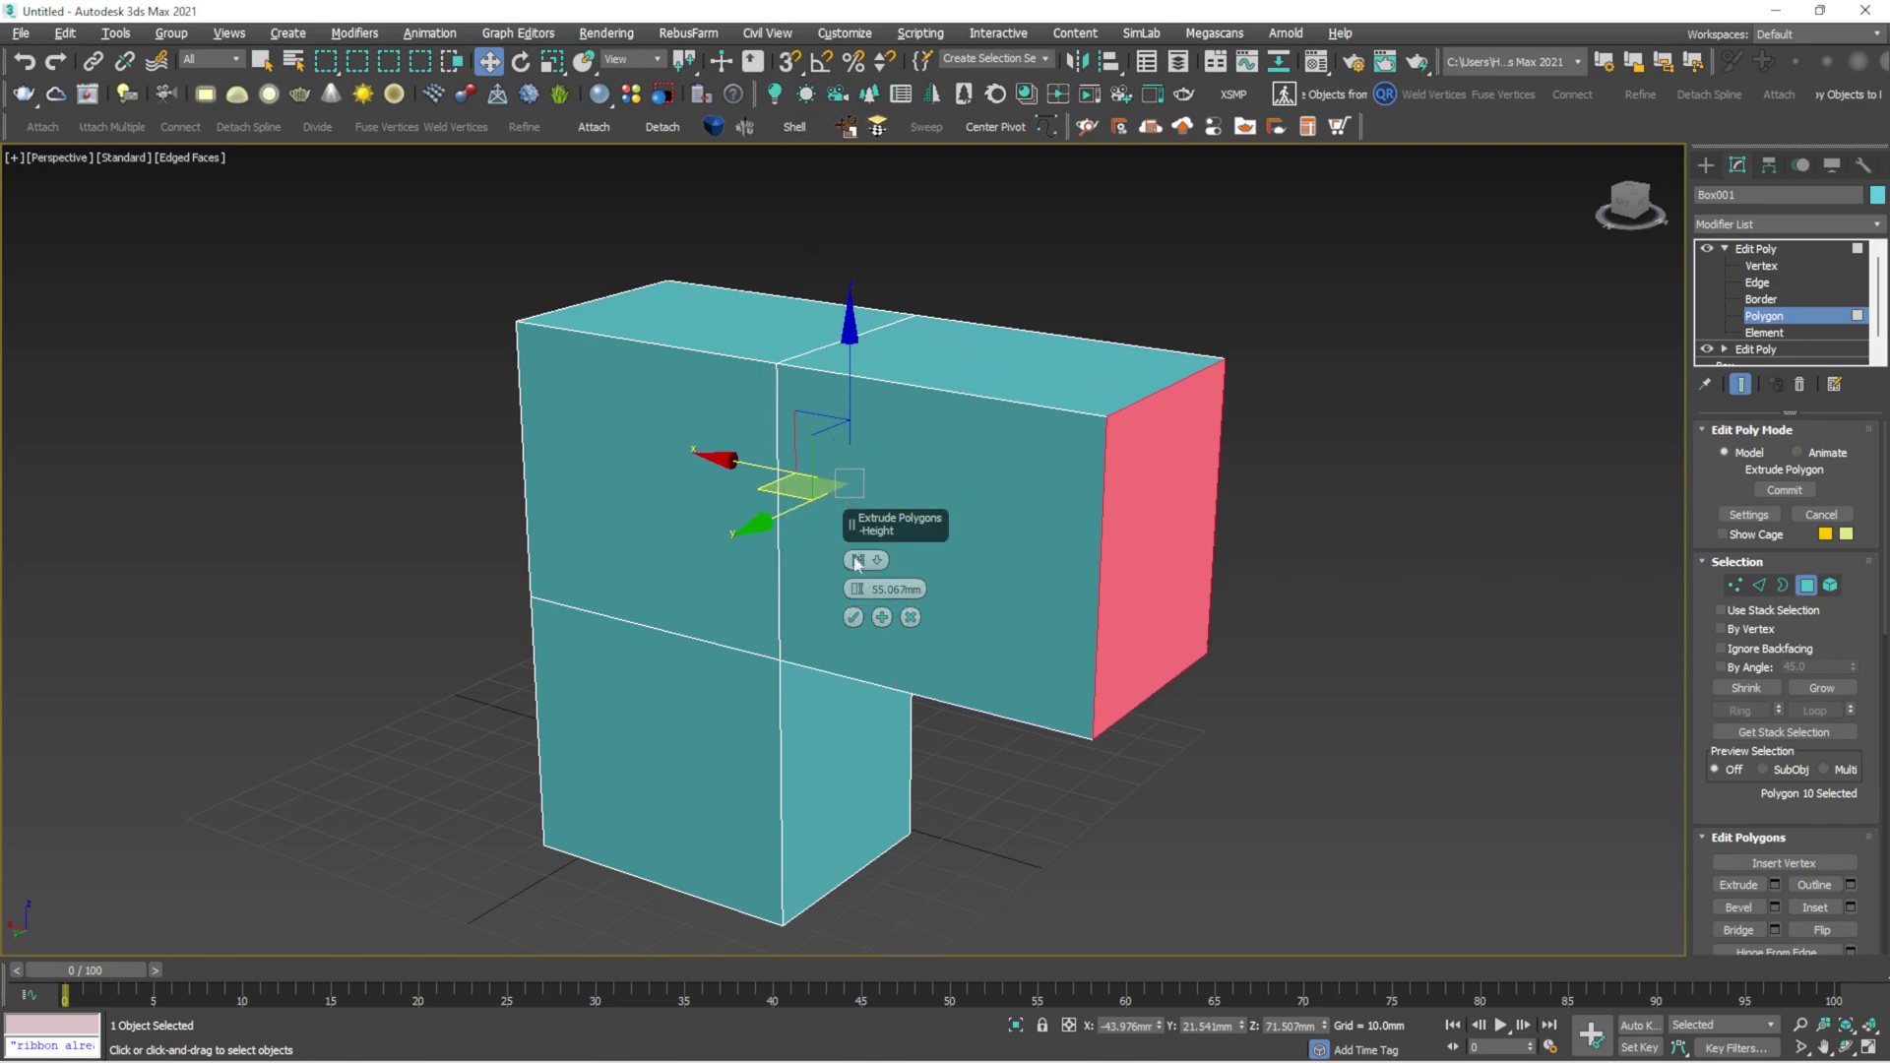
pyautogui.click(853, 617)
pyautogui.click(1736, 250)
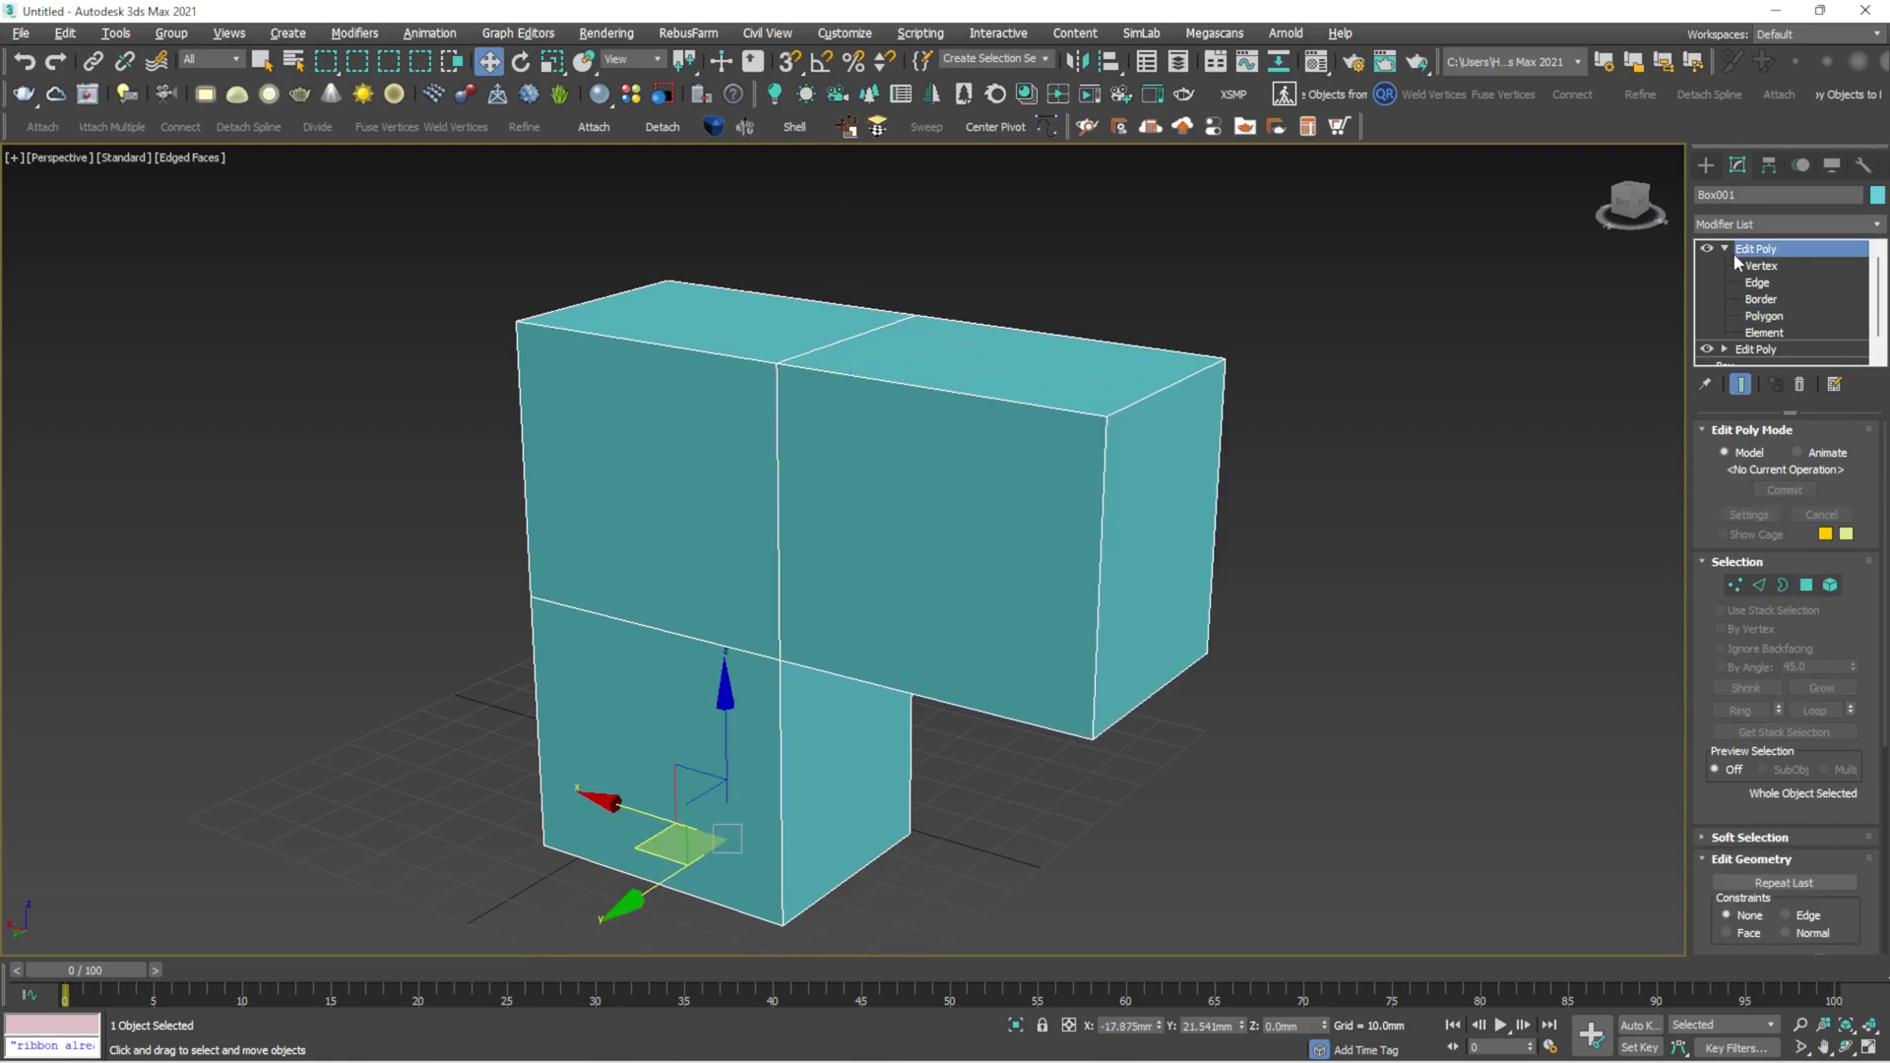
pyautogui.click(1763, 225)
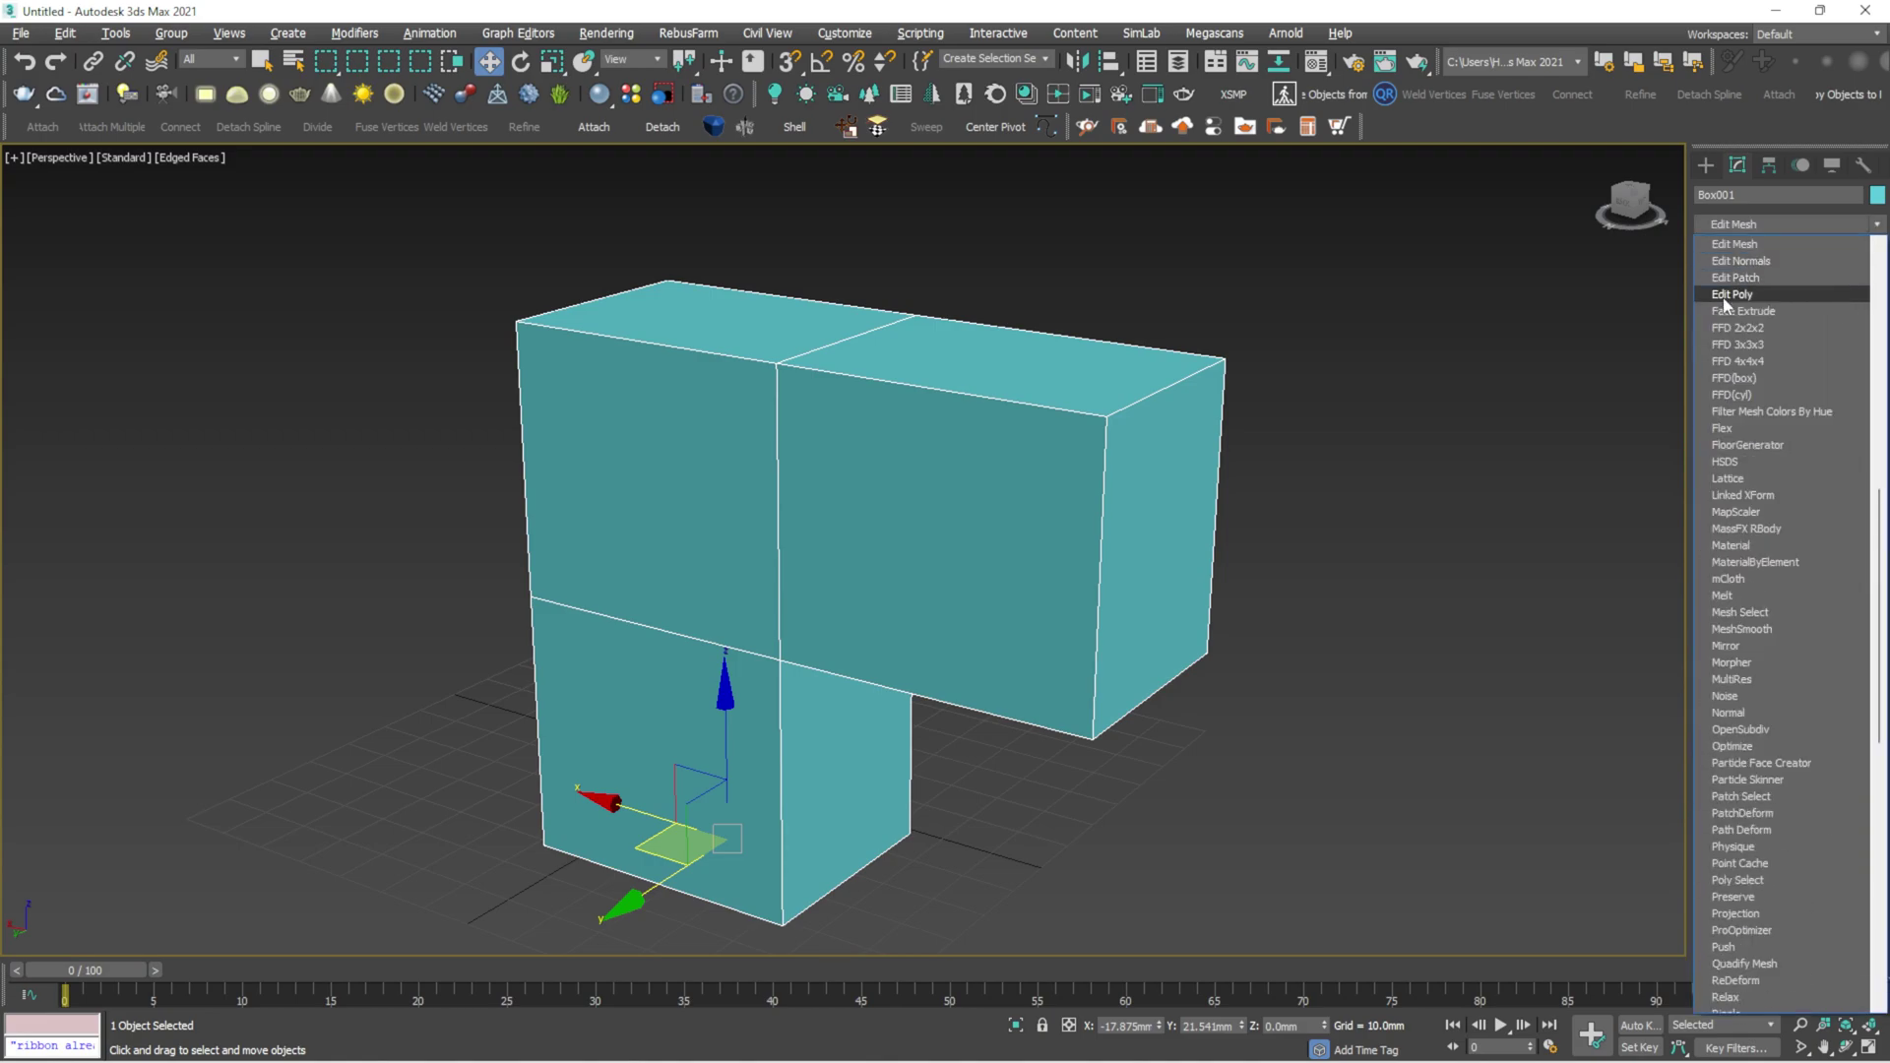
pyautogui.click(1729, 308)
pyautogui.rightClick(1756, 254)
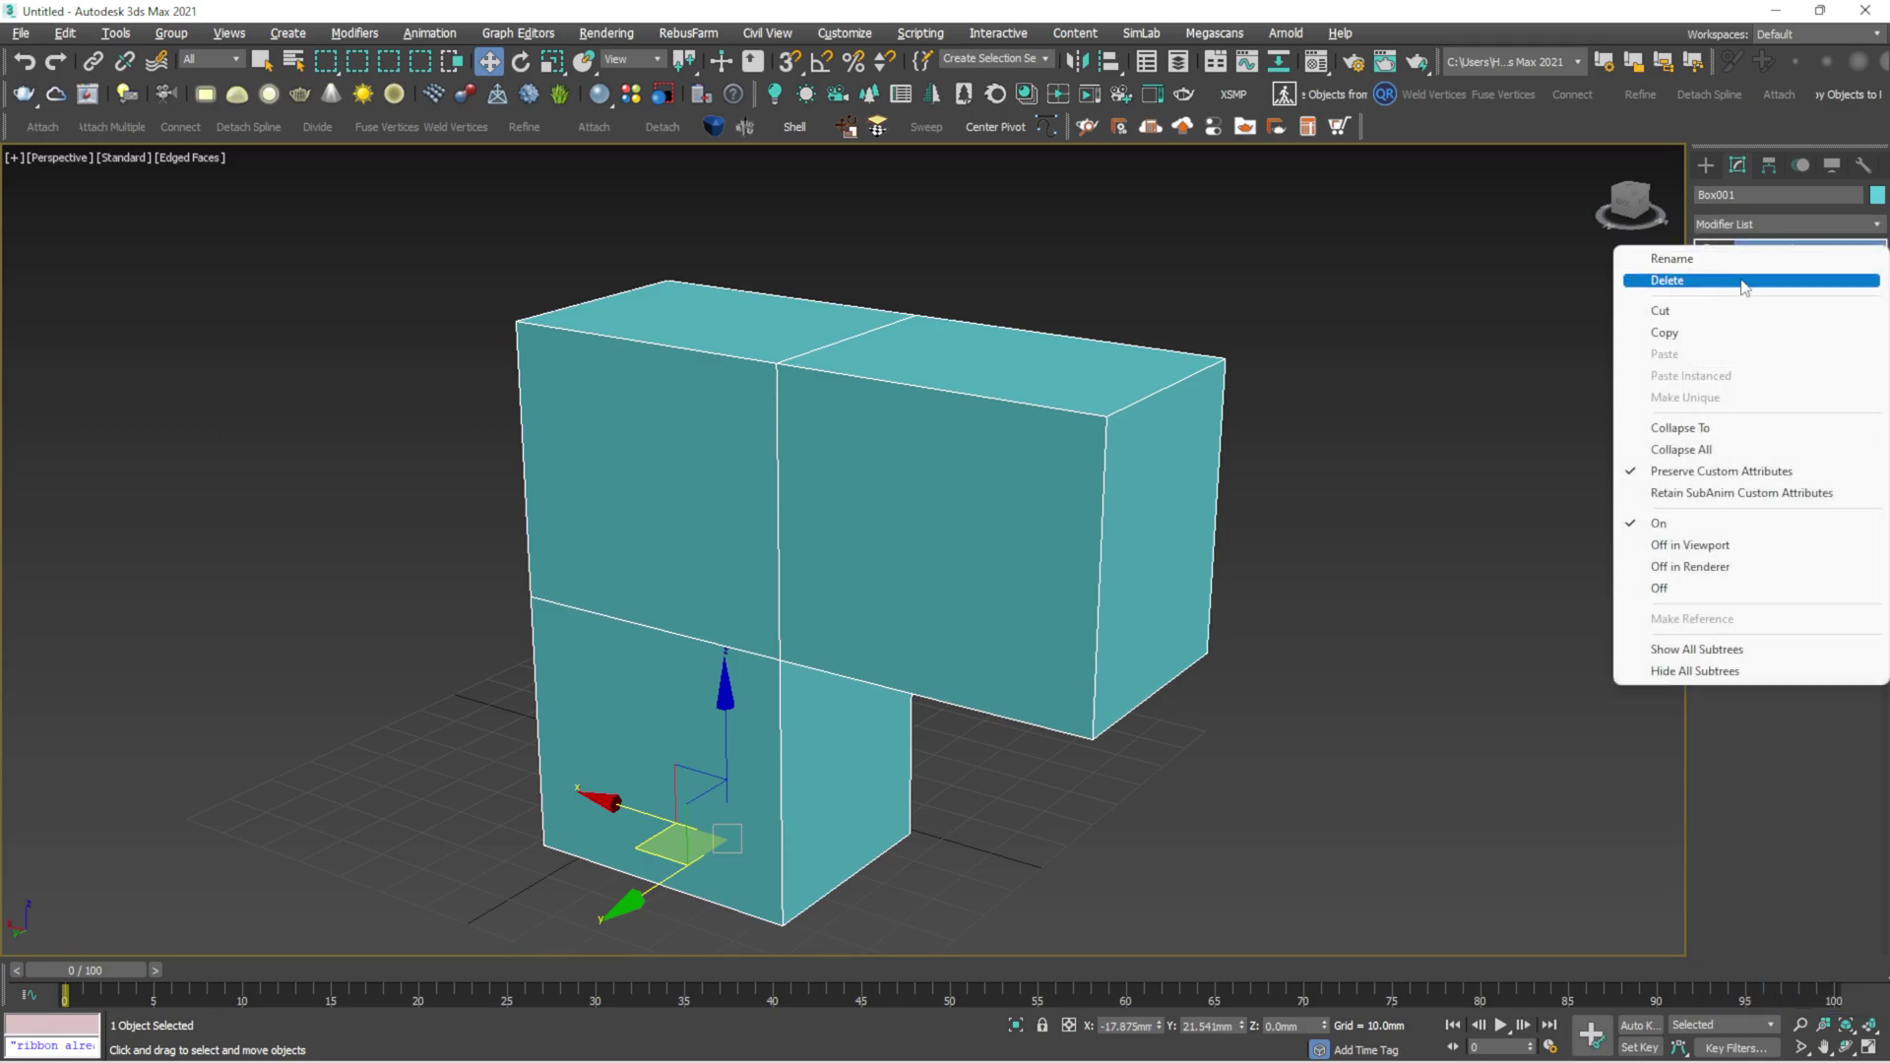
pyautogui.click(1743, 280)
# Add a third Edit Poly modifier at the top of the box's modifier stack
pyautogui.click(1857, 227)
pyautogui.press('e')
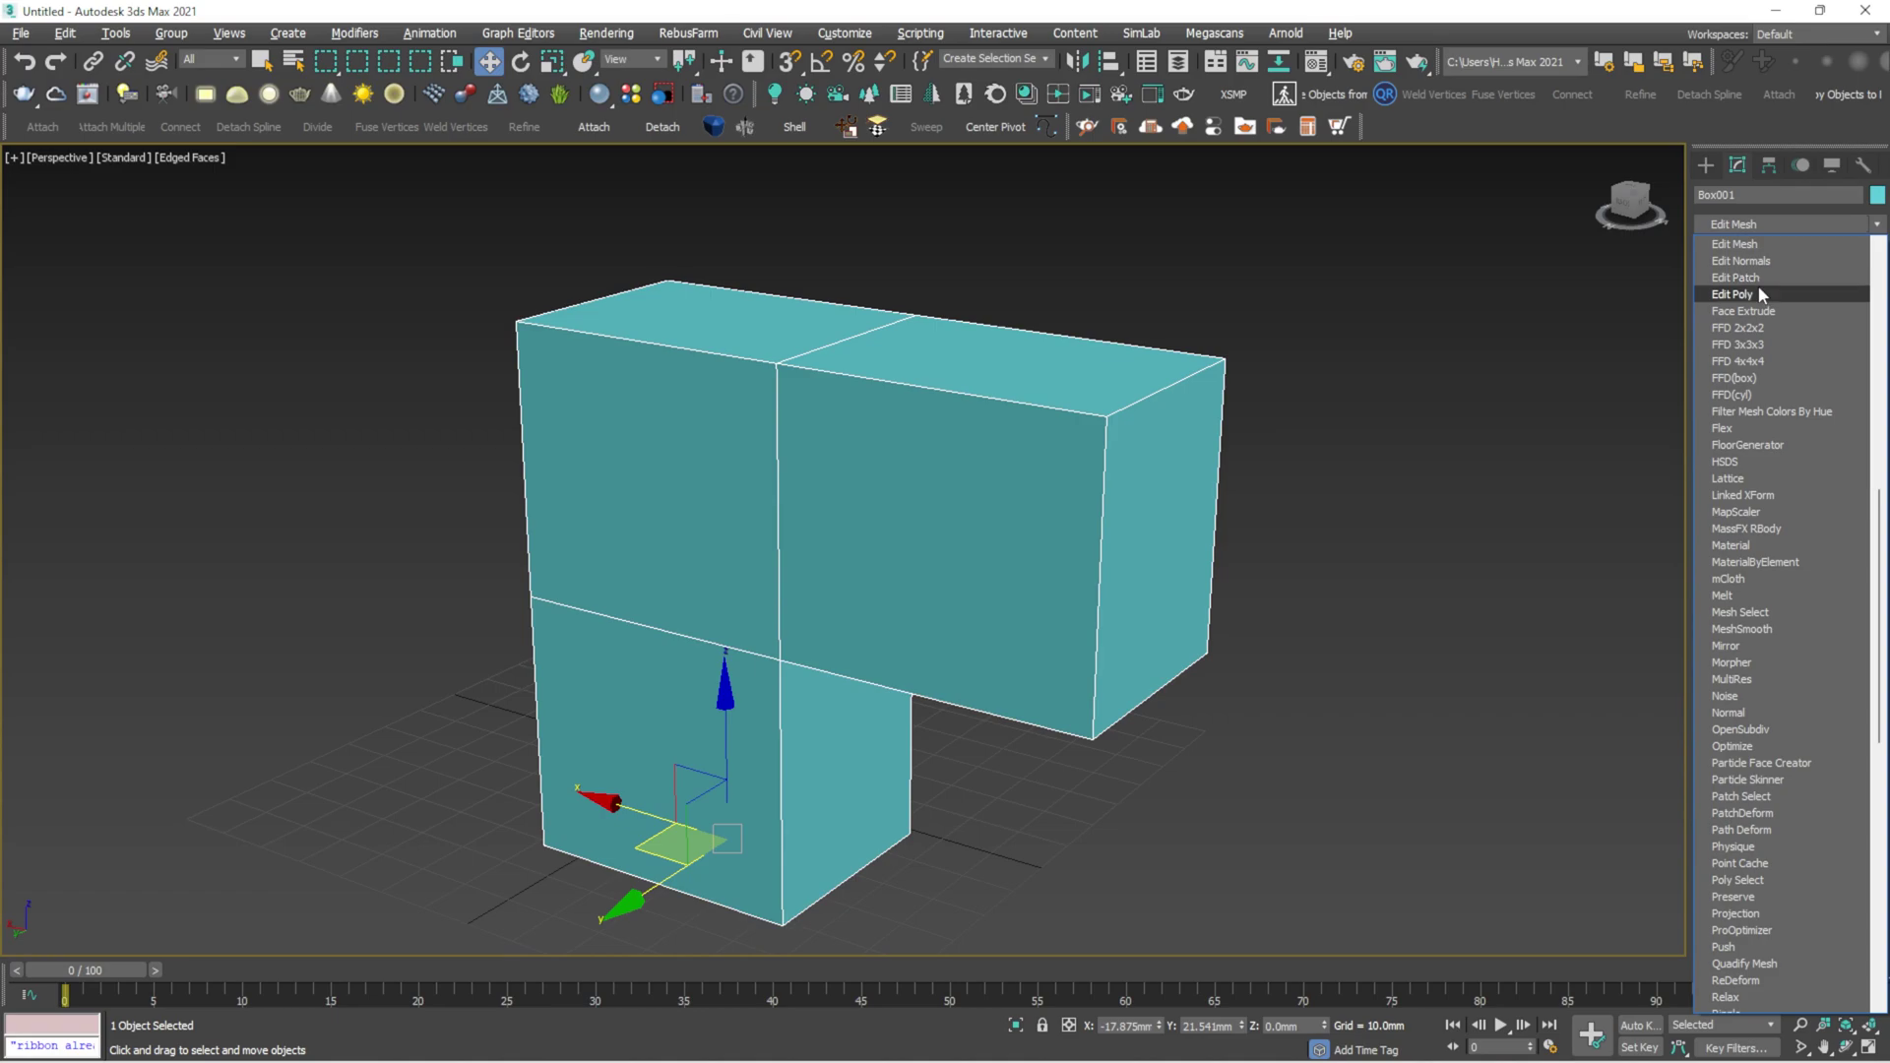
pyautogui.click(1757, 289)
# In the third Edit Poly, bevel the arm's end face outward into a tapered tip with a smaller outline, and leave the polygon level
pyautogui.click(1724, 250)
pyautogui.click(1764, 315)
pyautogui.click(1184, 445)
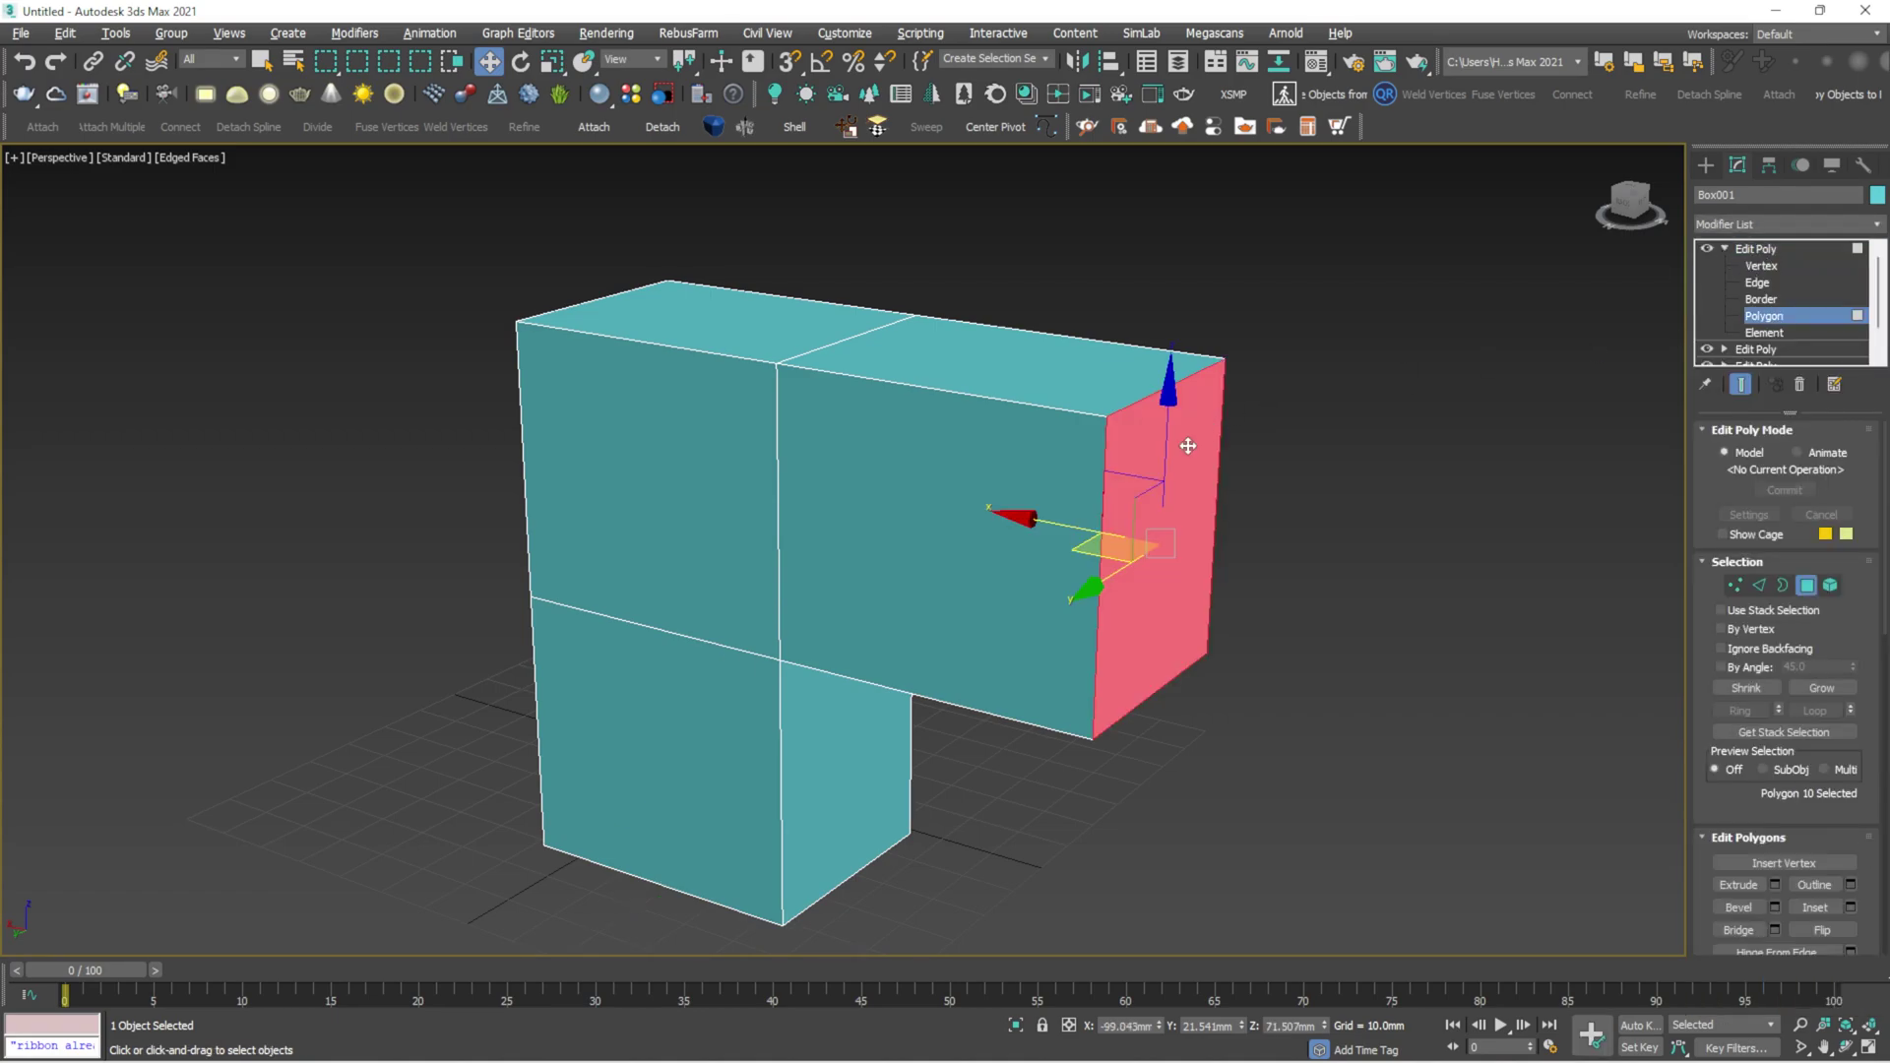
pyautogui.scroll(3, 1182, 462)
pyautogui.rightClick(1277, 405)
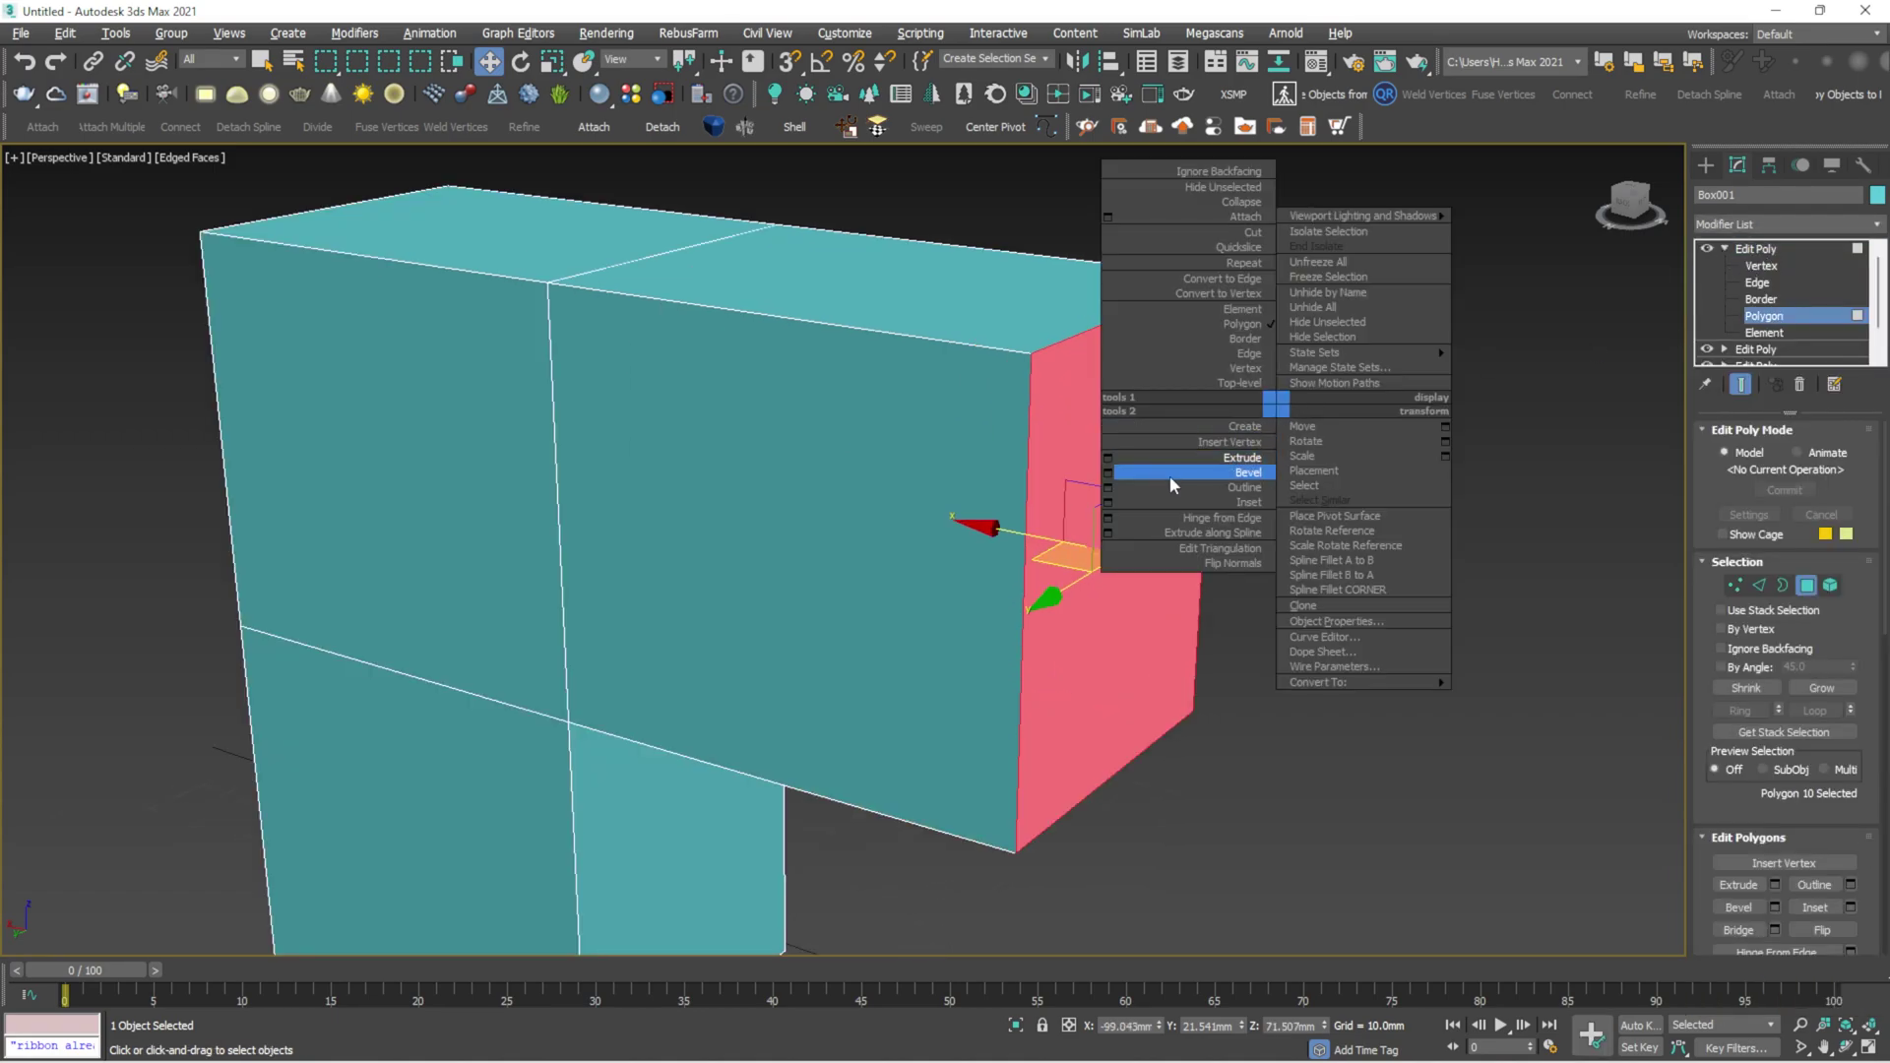
pyautogui.click(1116, 475)
pyautogui.moveTo(857, 588); pyautogui.dragTo(752, 473)
pyautogui.moveTo(856, 617); pyautogui.dragTo(878, 736)
pyautogui.click(854, 646)
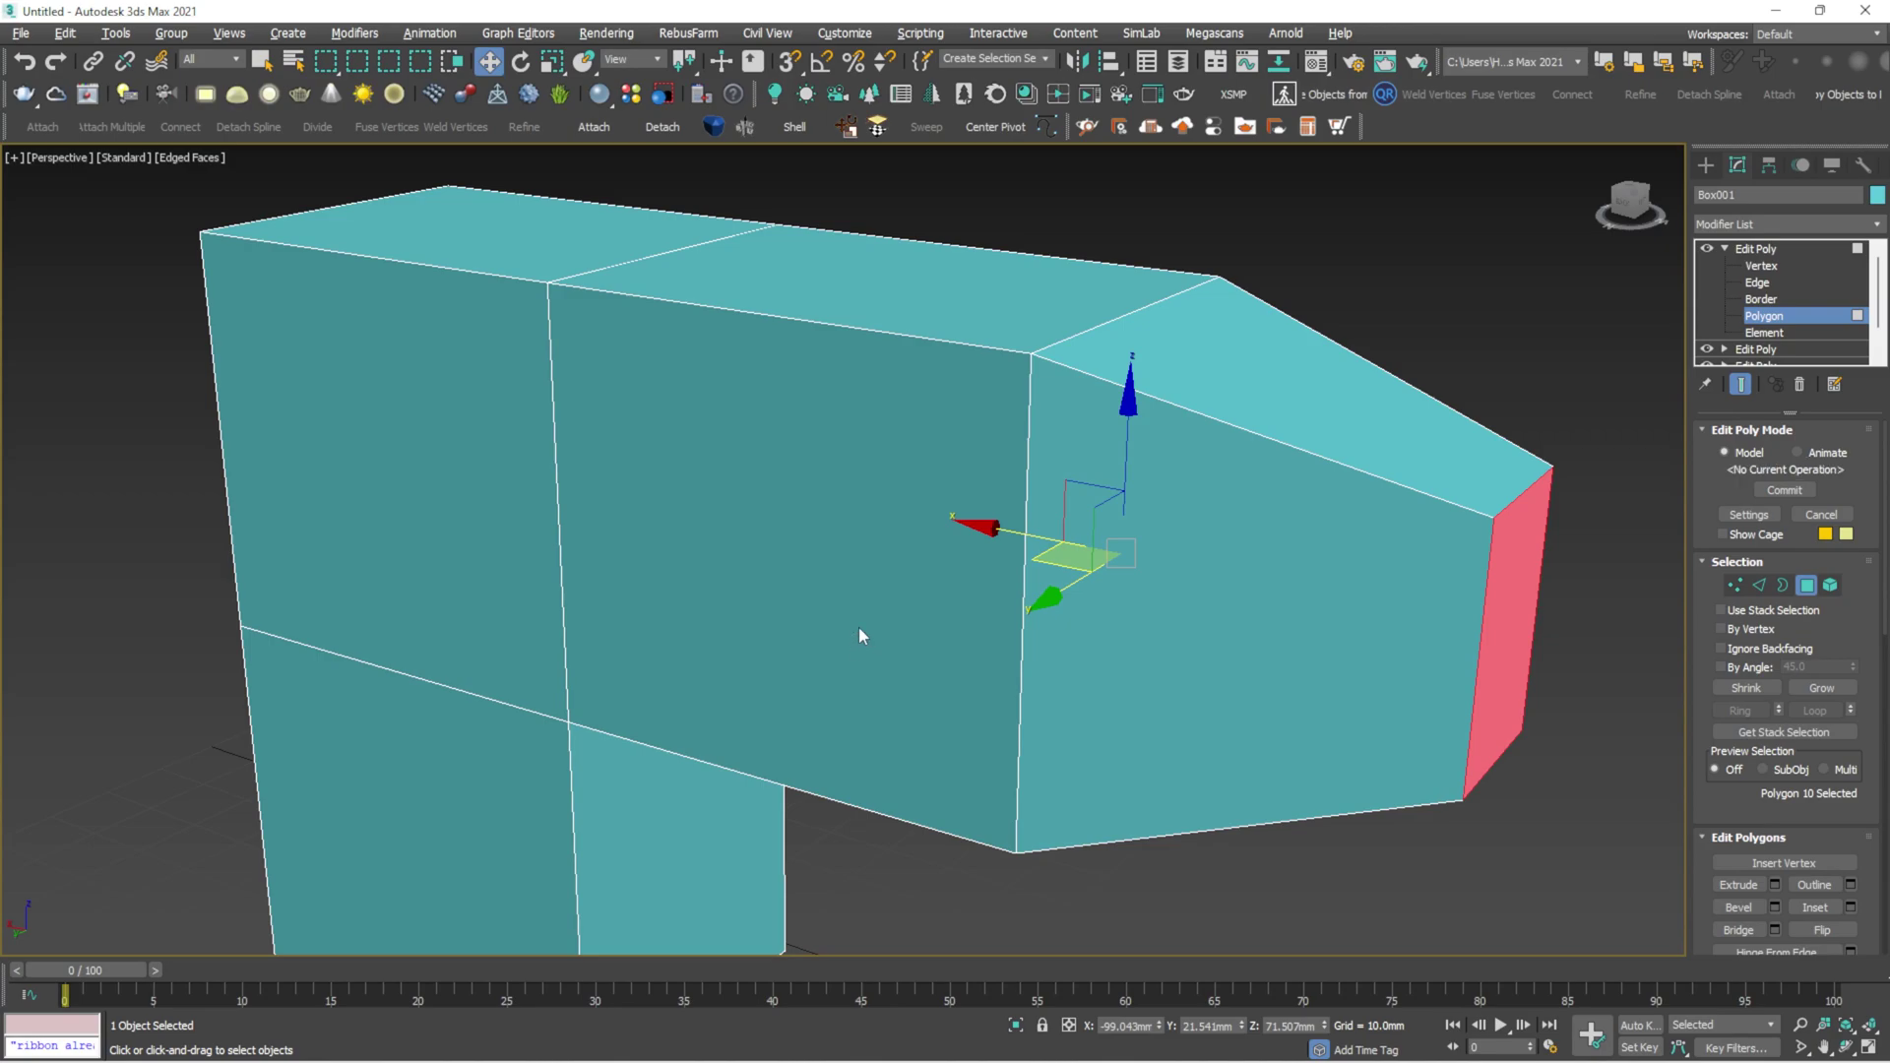
pyautogui.click(1762, 249)
pyautogui.click(1725, 248)
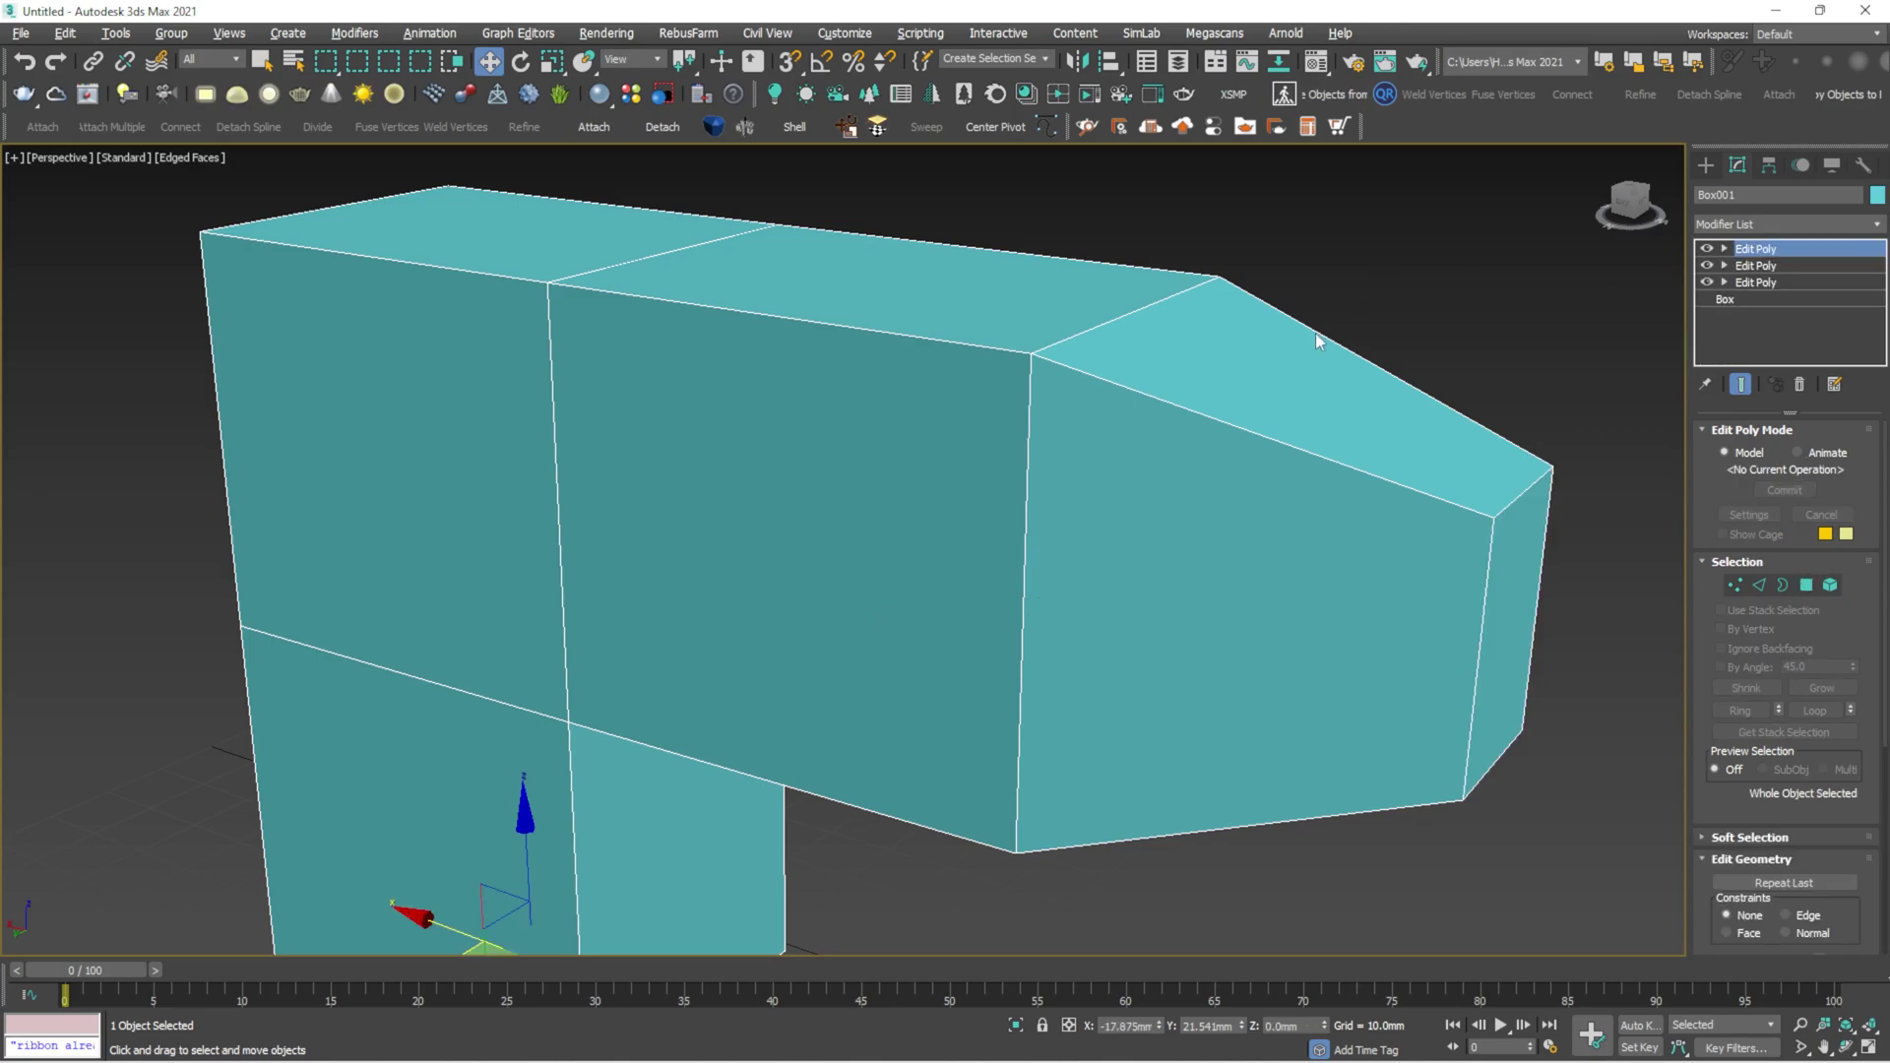
# Examine the extruded and beveled box shape from several angles, from afar and up close
pyautogui.click(1316, 332)
pyautogui.click(1165, 439)
pyautogui.scroll(-4, 1165, 443)
pyautogui.hotkey('ctrl', 'd')
pyautogui.click(1127, 384)
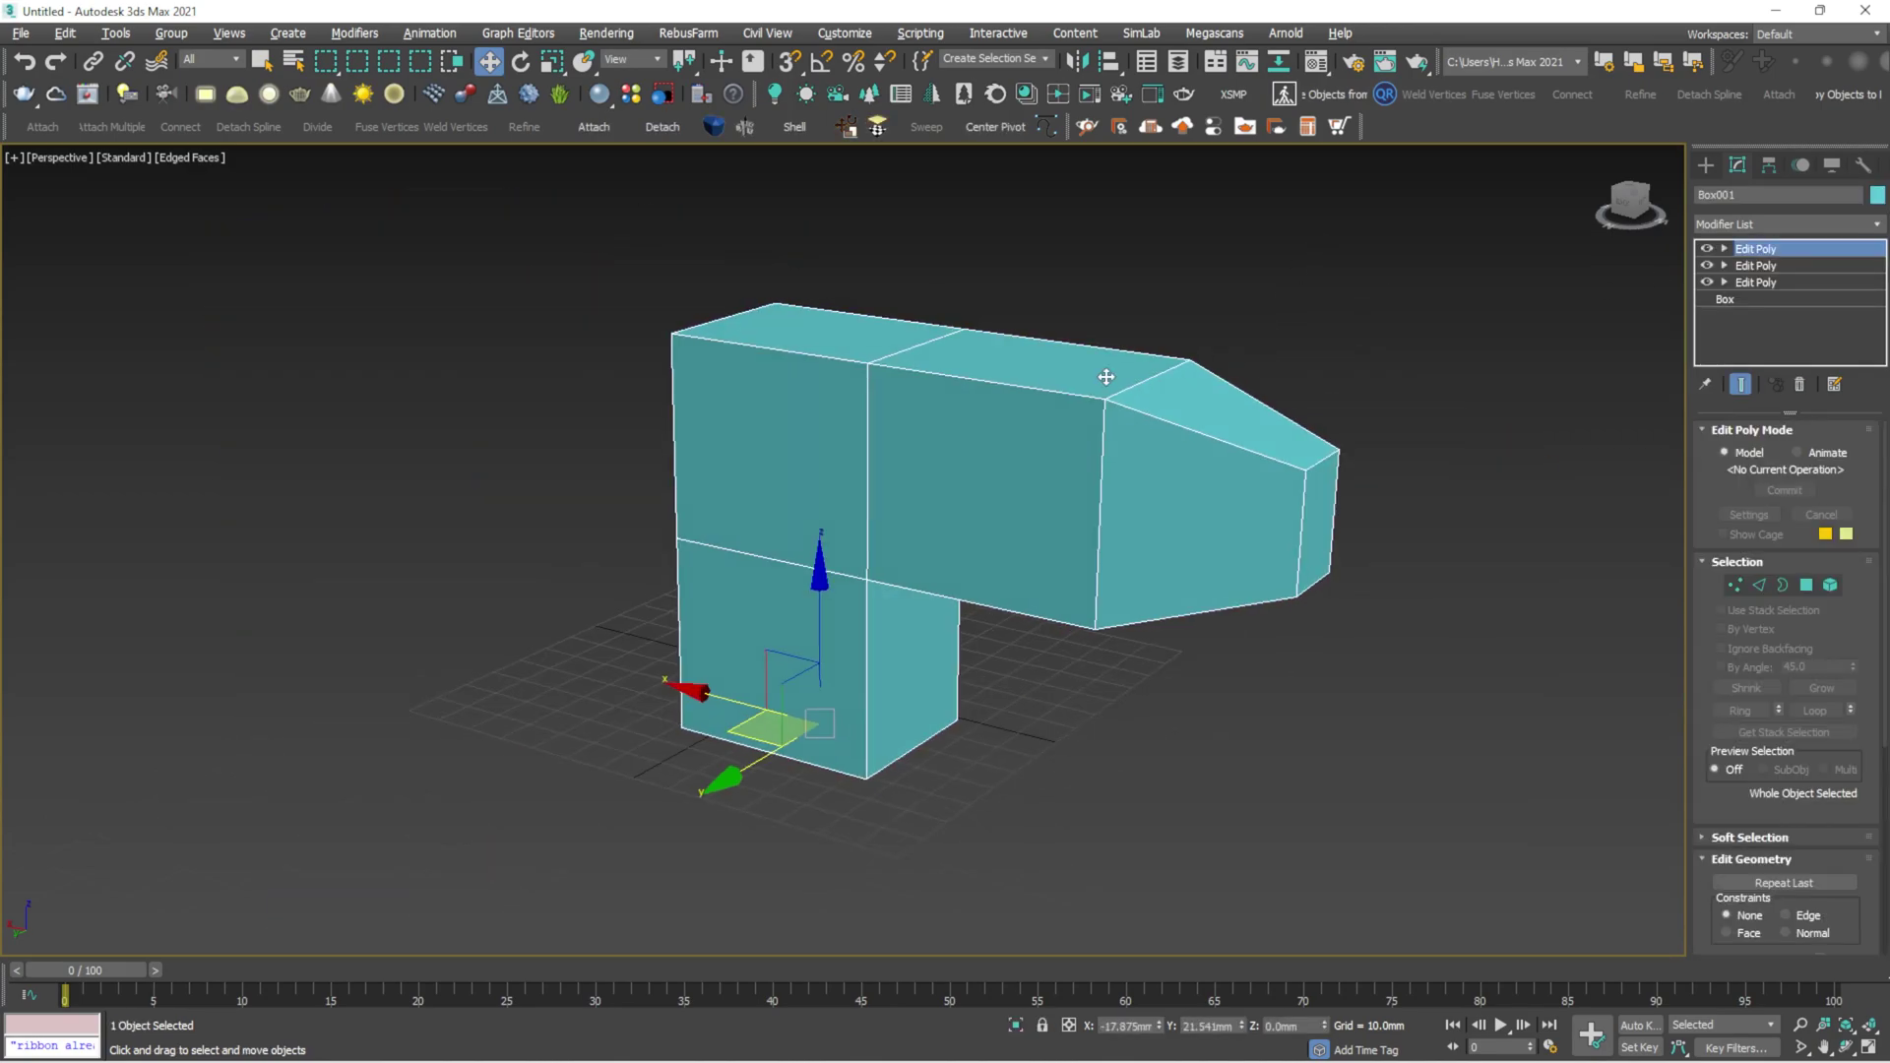
pyautogui.scroll(5, 1106, 380)
pyautogui.scroll(-4, 1076, 455)
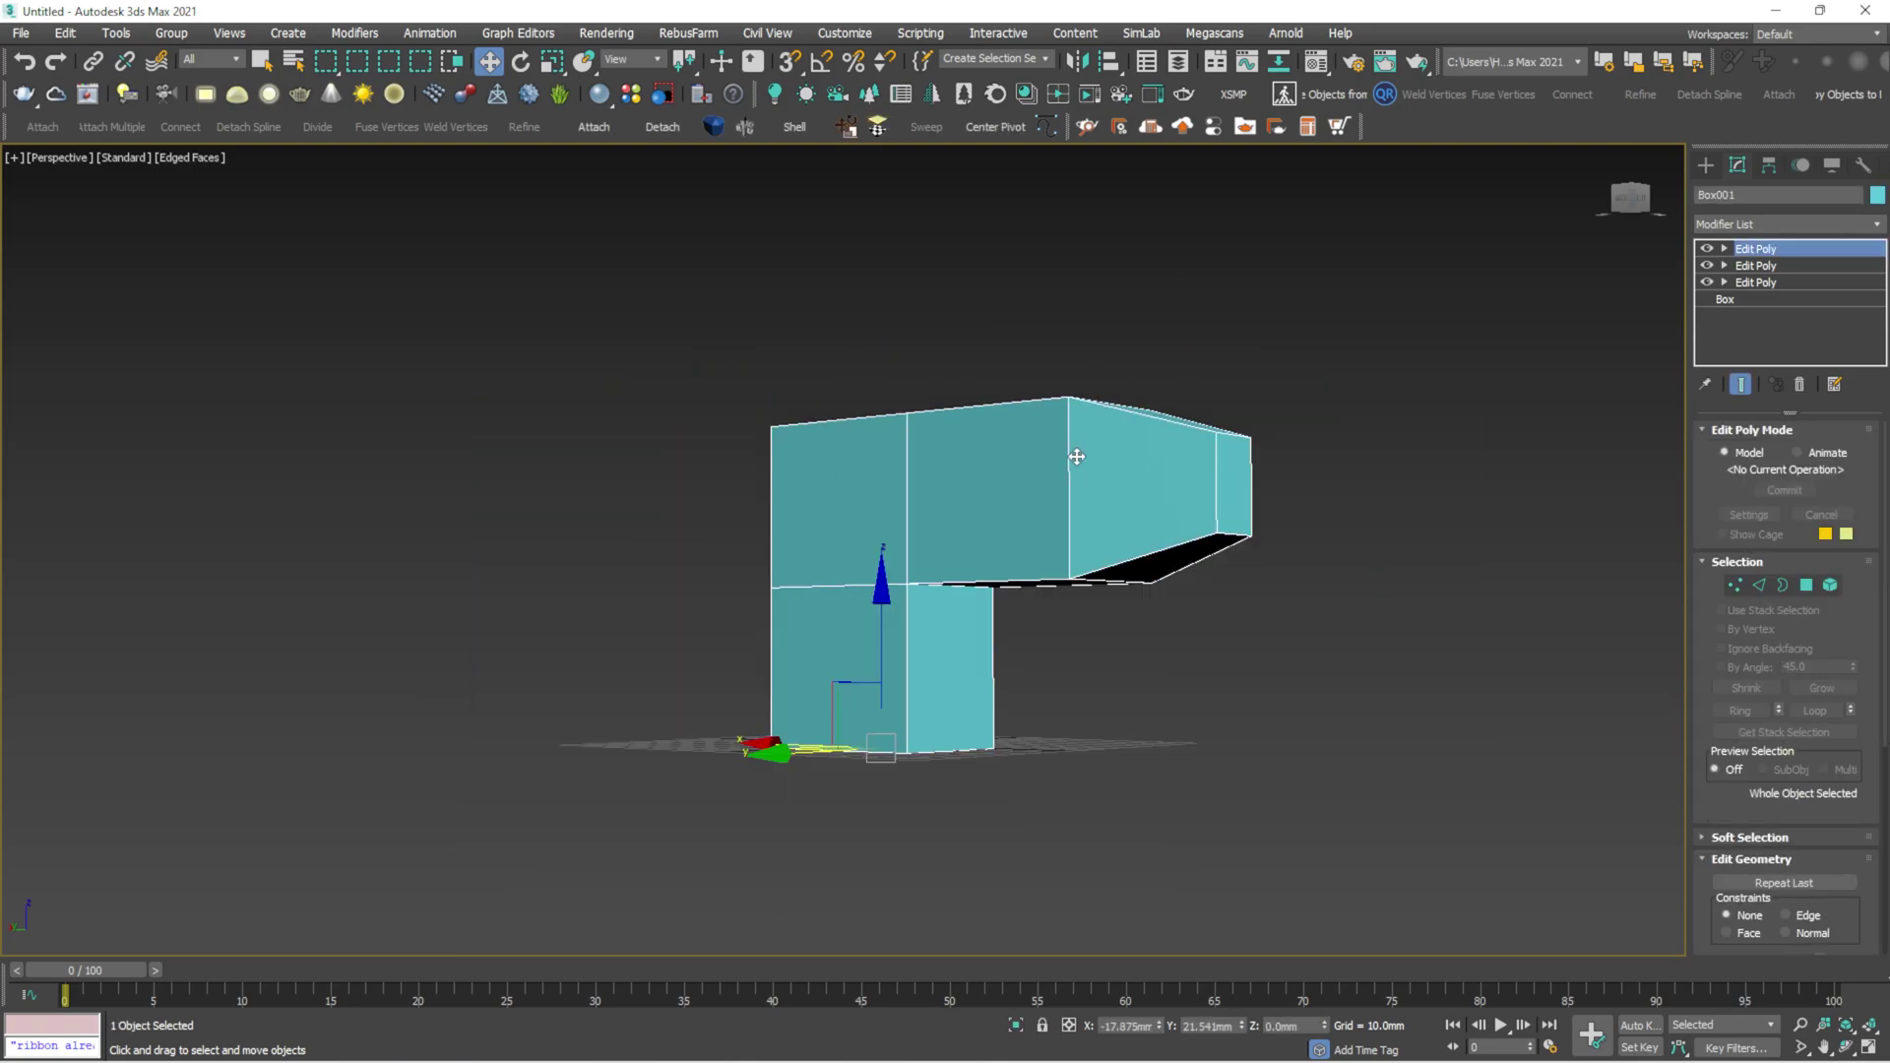
pyautogui.click(1237, 368)
pyautogui.scroll(4, 1152, 486)
pyautogui.click(1152, 487)
pyautogui.moveTo(1033, 503); pyautogui.dragTo(1109, 430, button='middle')
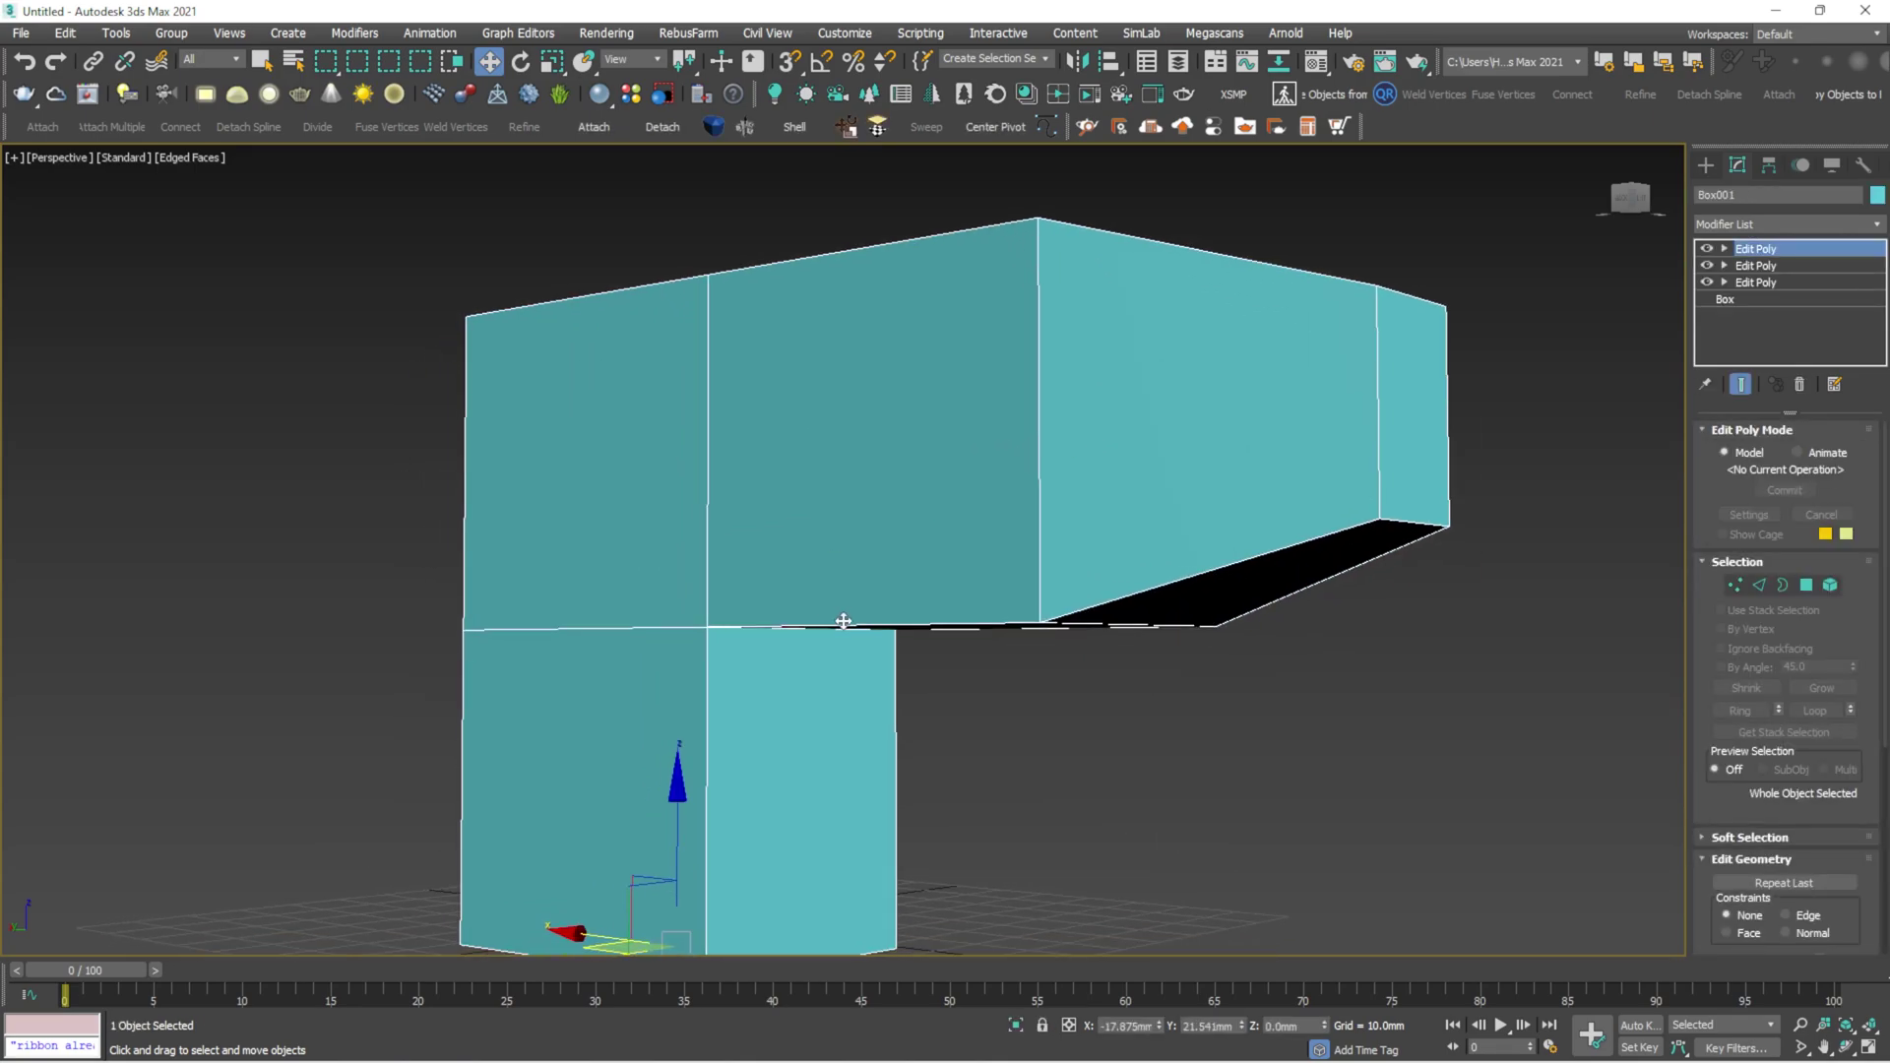
pyautogui.moveTo(844, 624); pyautogui.dragTo(836, 528, button='middle')
pyautogui.scroll(-3, 689, 487)
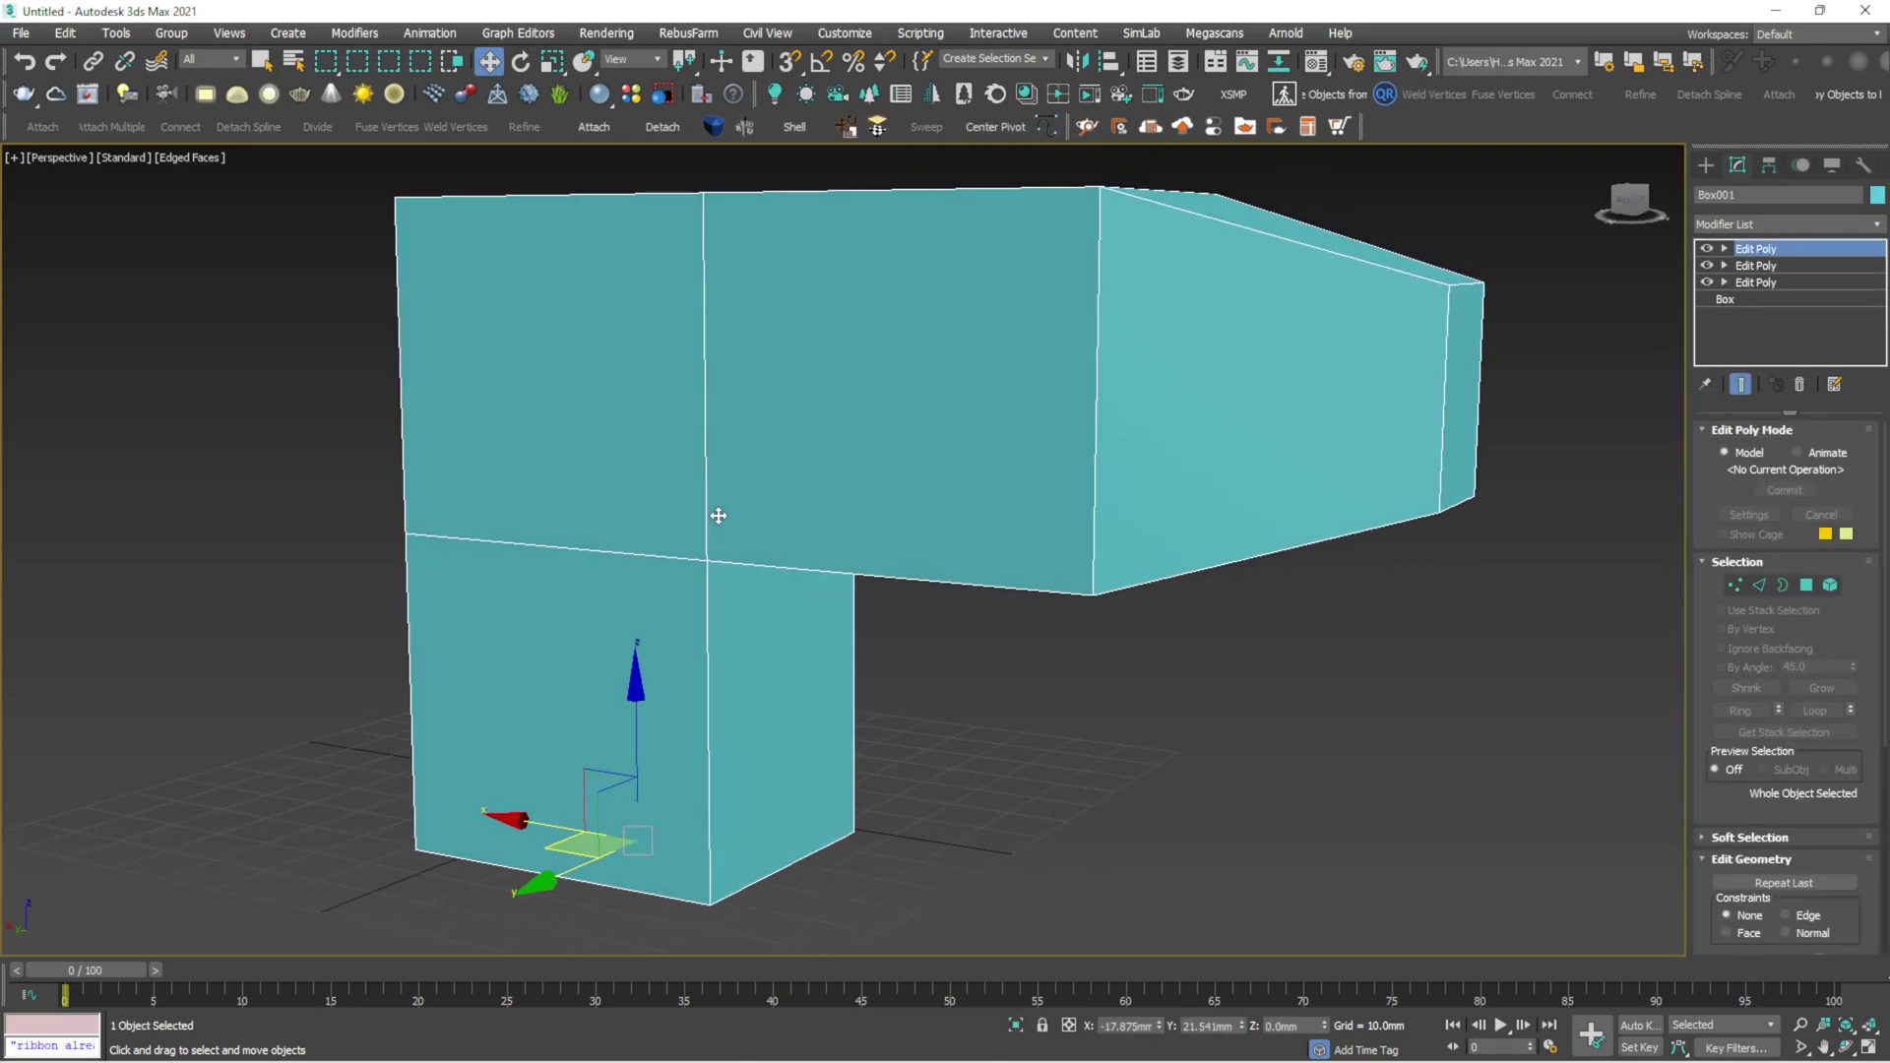
pyautogui.scroll(-4, 648, 576)
pyautogui.click(1093, 310)
pyautogui.click(656, 422)
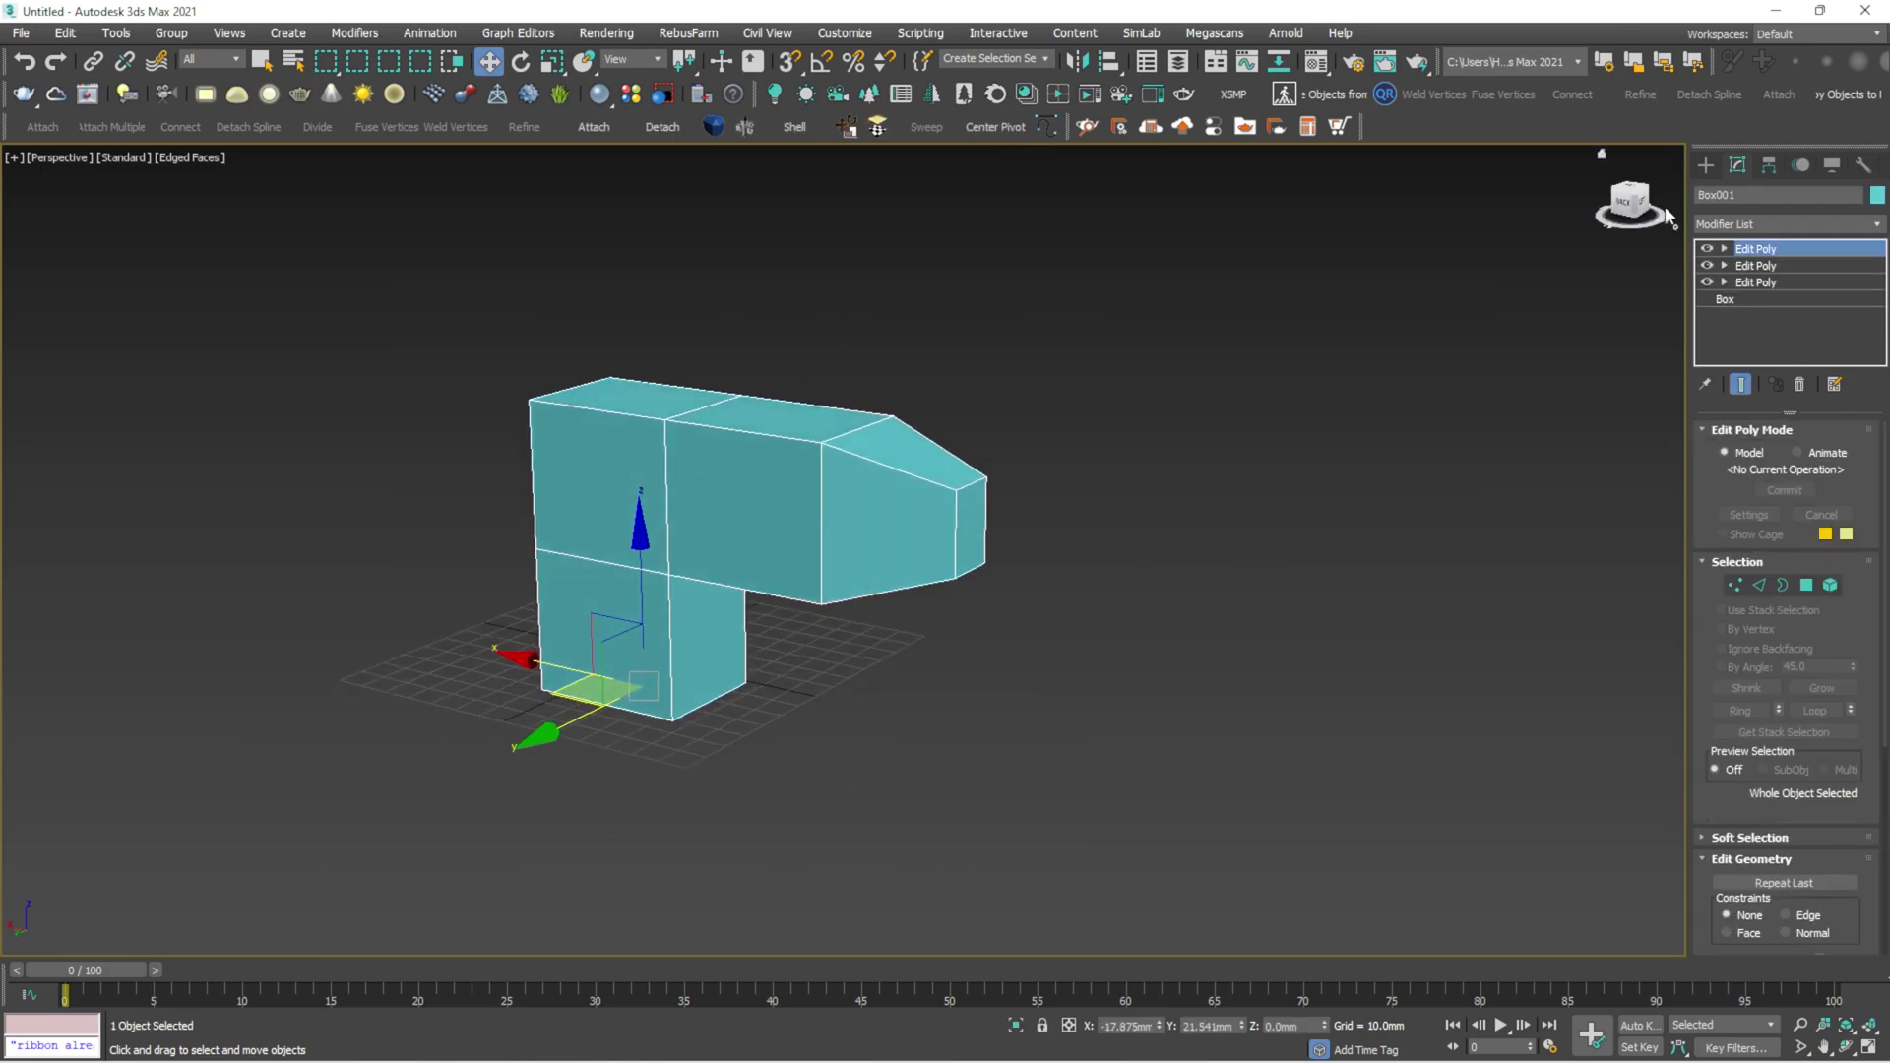
# Switch off the three Edit Poly modifiers one by one from newest to oldest, and switch them all back on in reverse order
pyautogui.click(1709, 250)
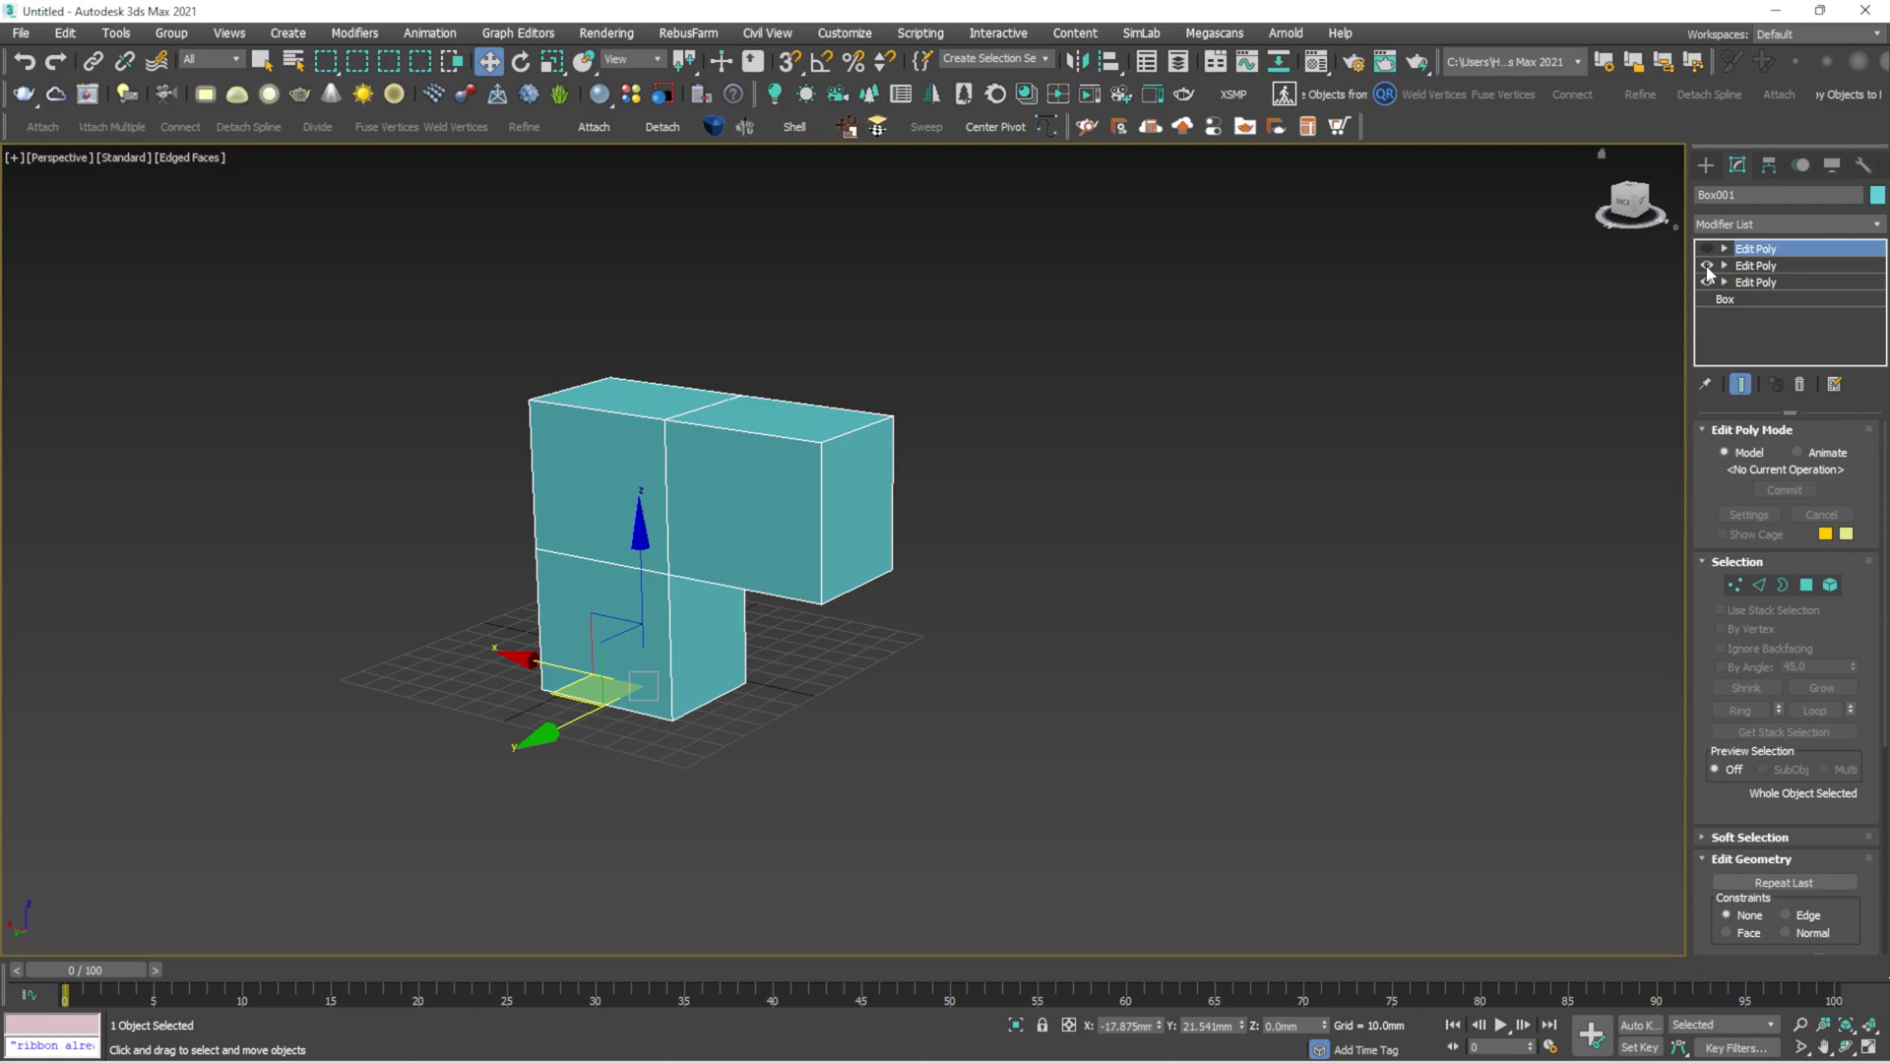
pyautogui.click(1708, 265)
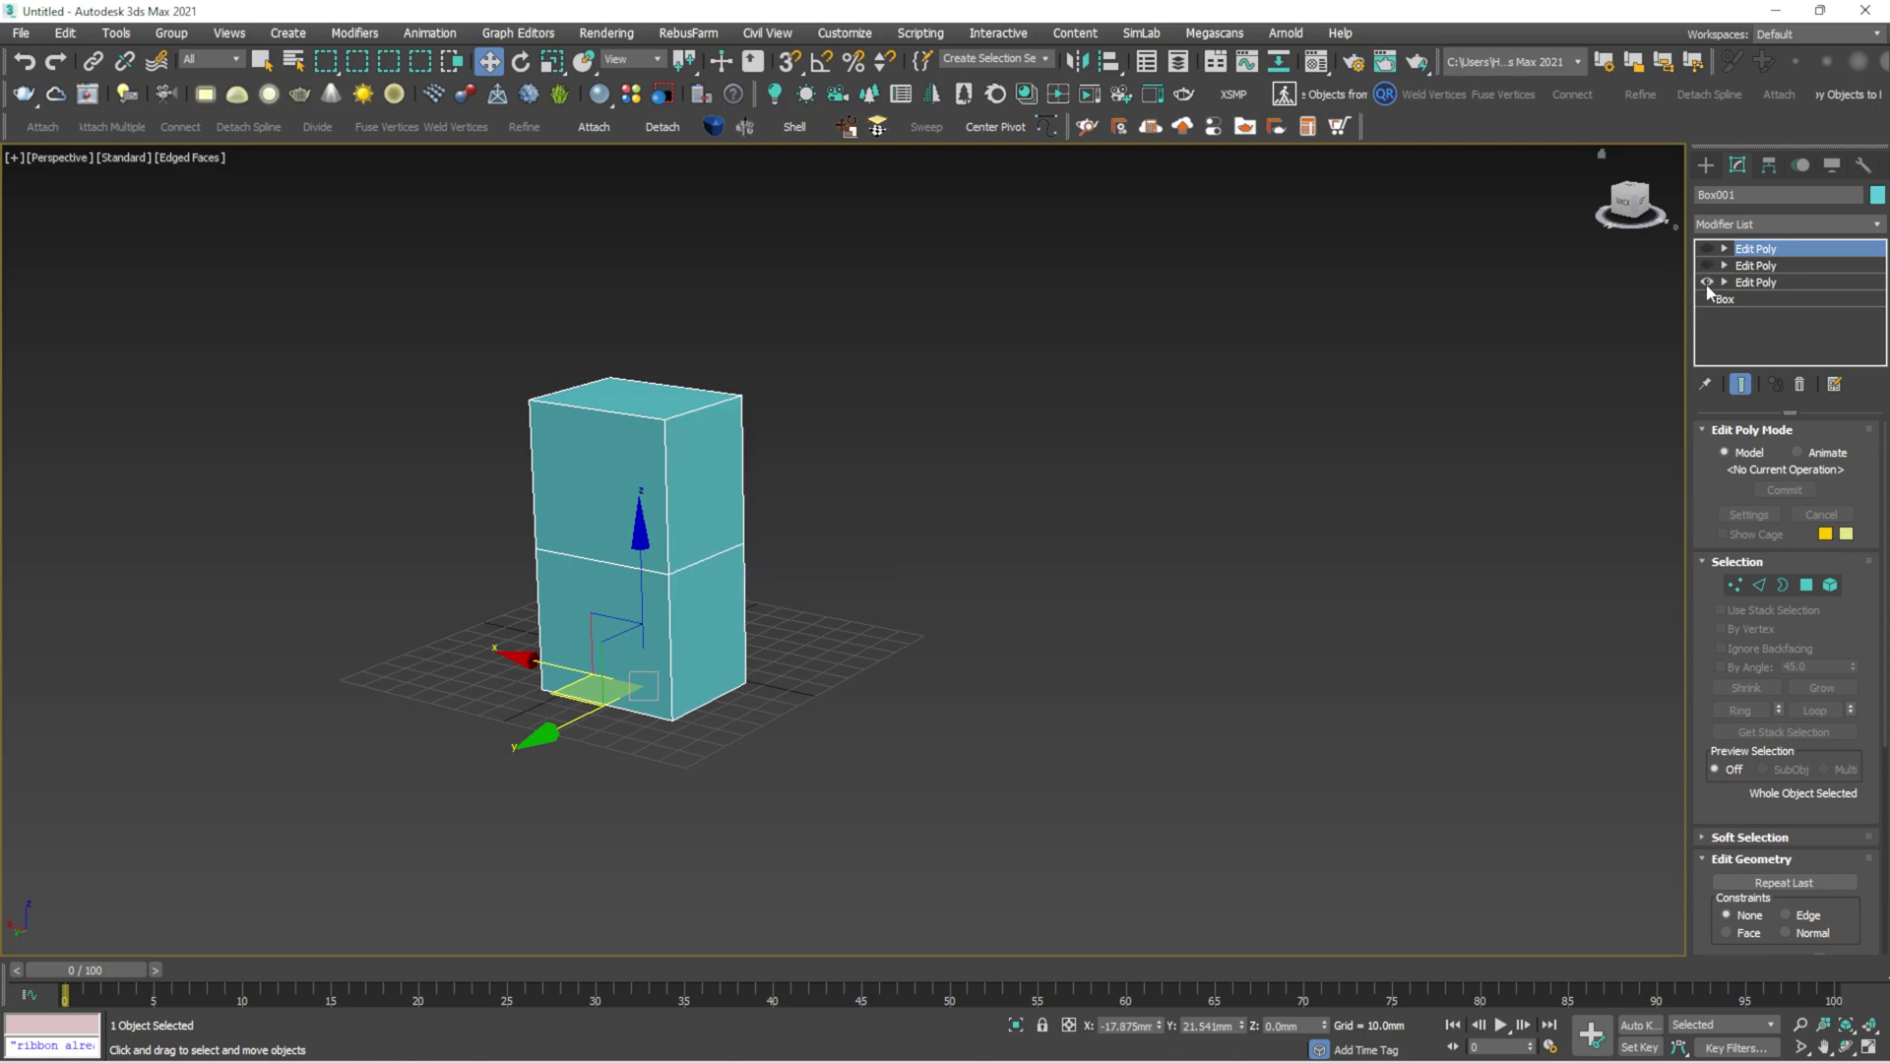
pyautogui.click(1708, 283)
pyautogui.click(1703, 283)
pyautogui.click(1708, 266)
pyautogui.click(1708, 249)
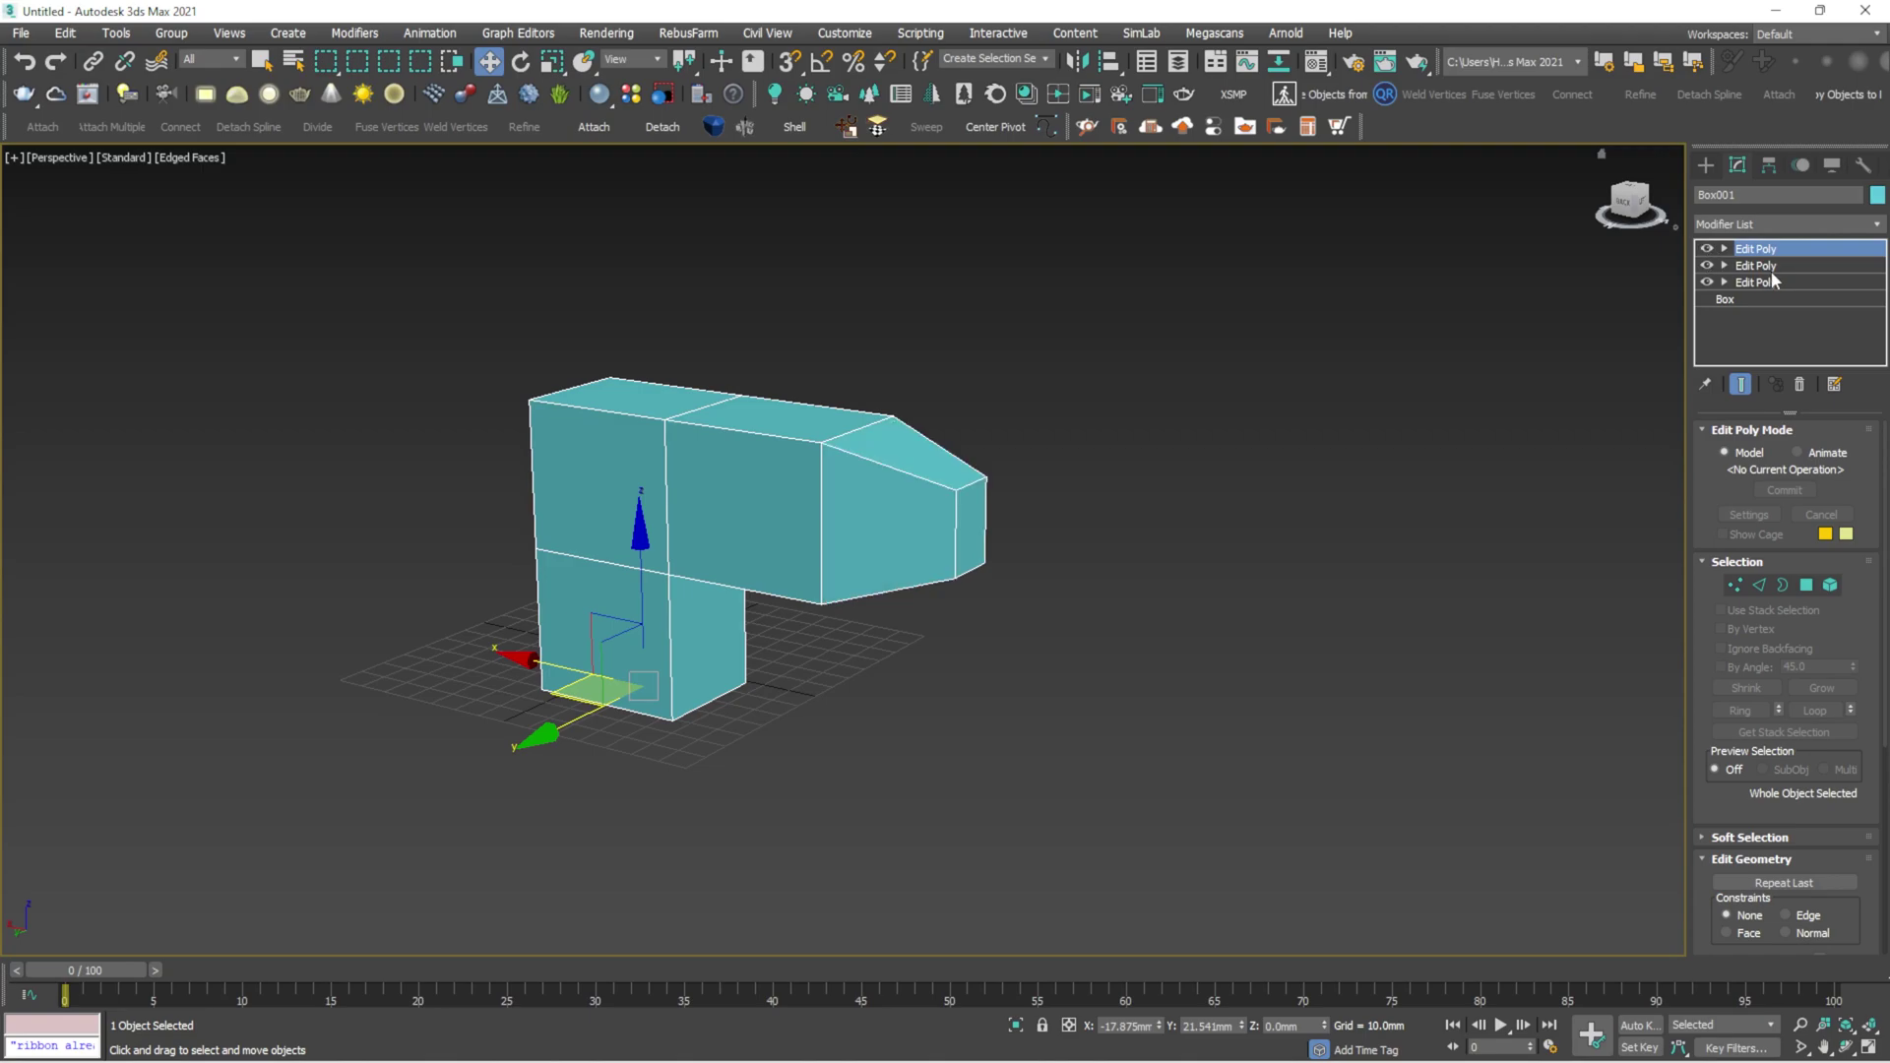
pyautogui.click(936, 398)
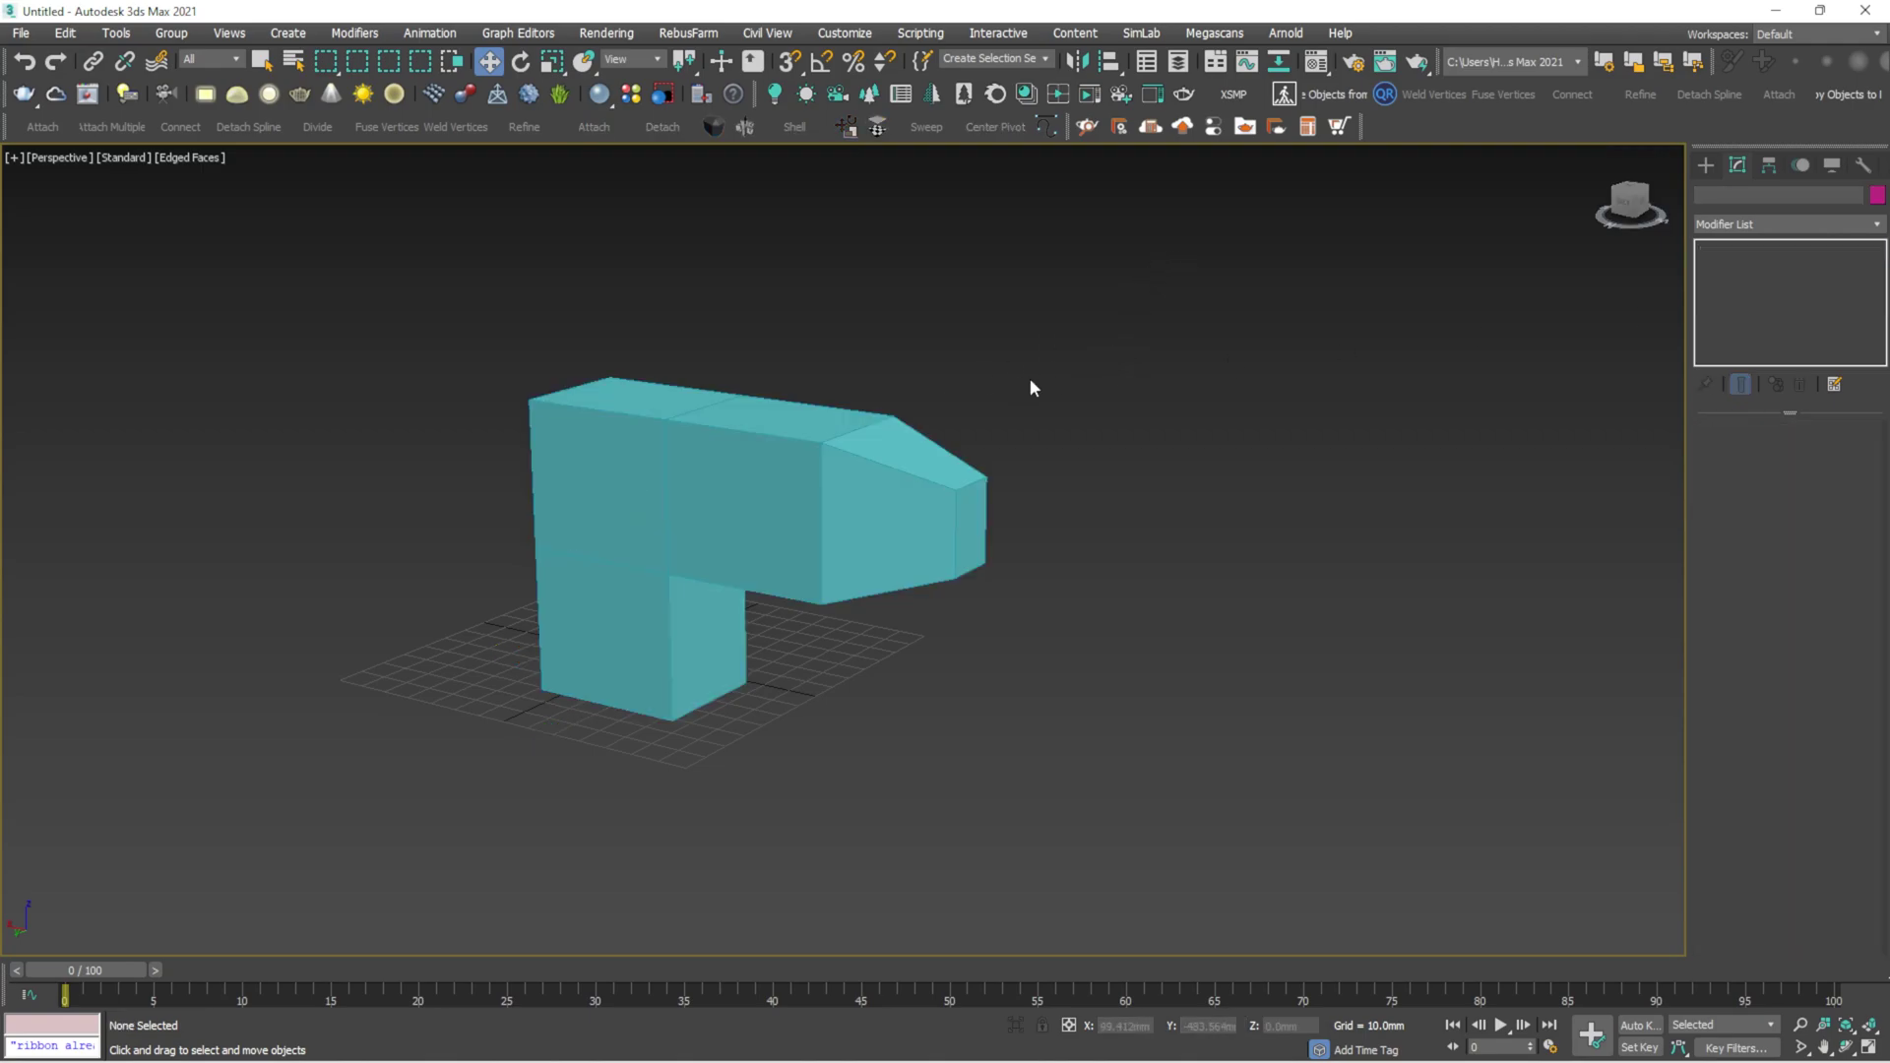
pyautogui.moveTo(1056, 280); pyautogui.dragTo(504, 699)
pyautogui.click(815, 404)
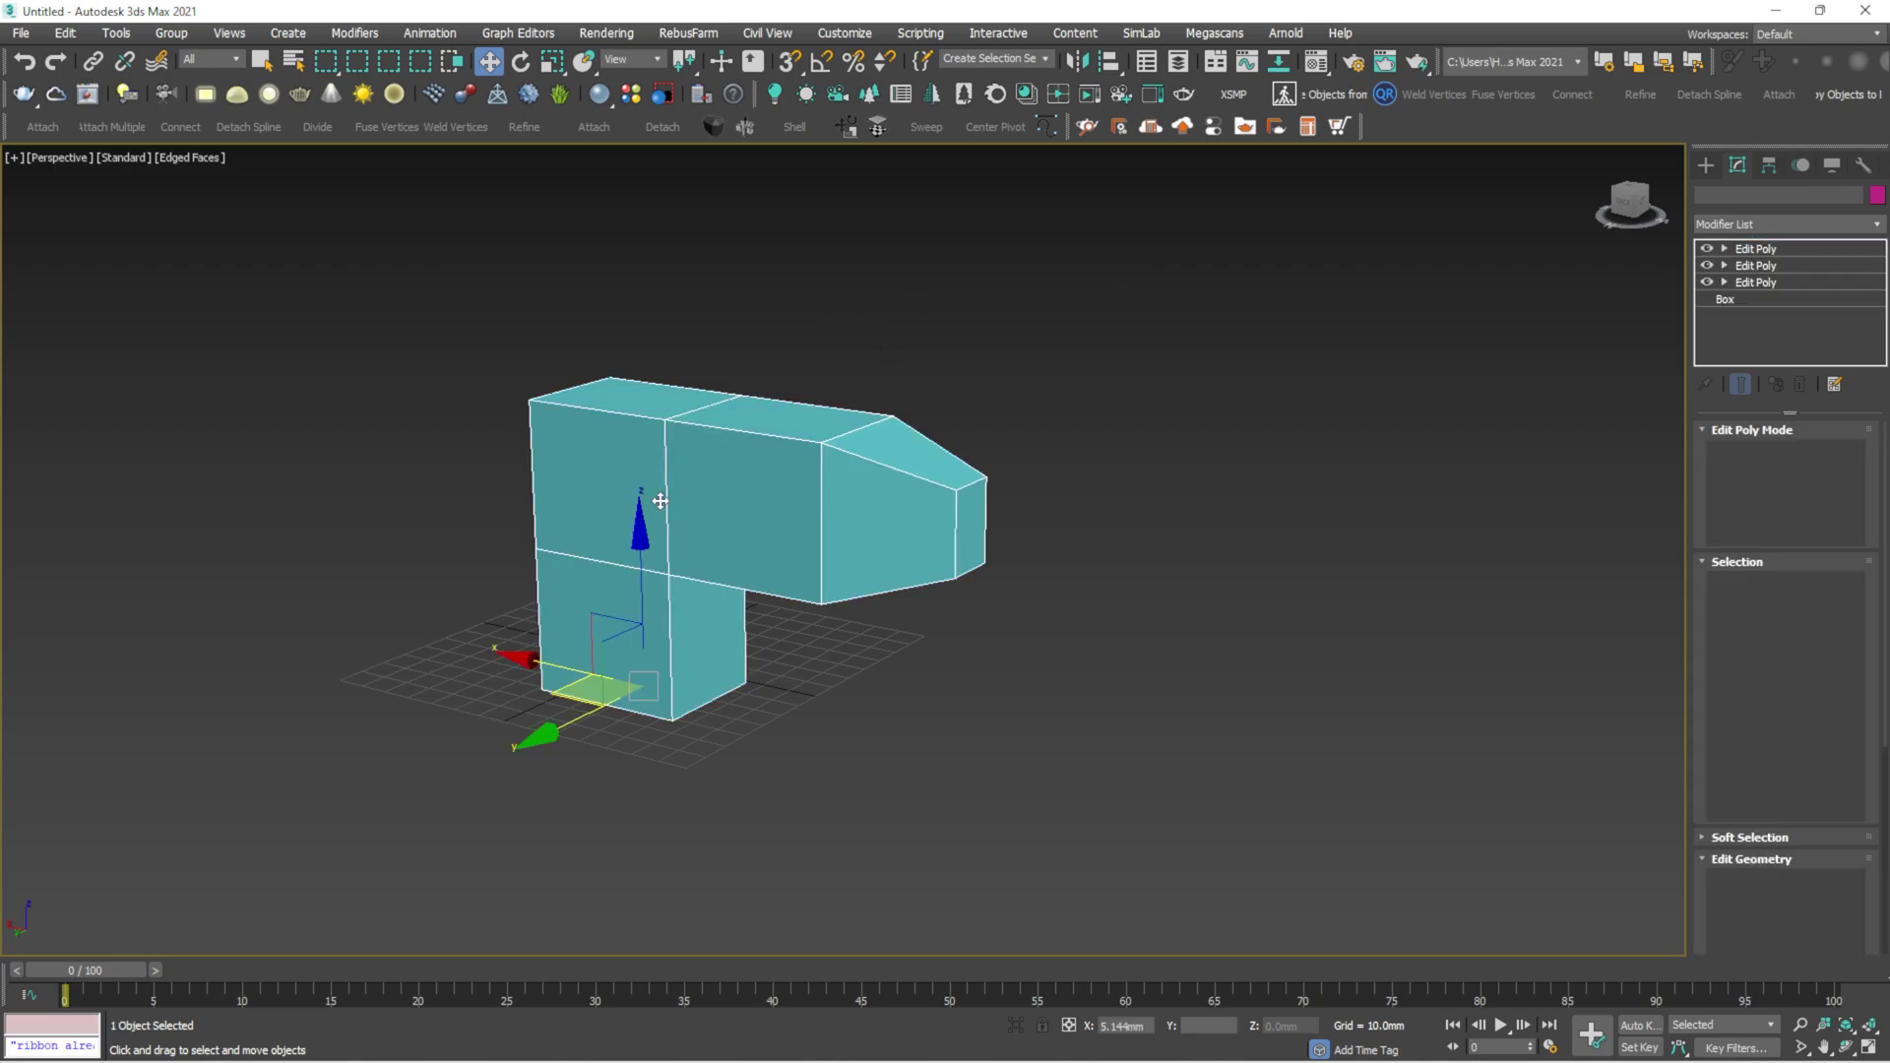
# Collapse the box's entire stack of Edit Poly modifiers into a single Editable Poly object
pyautogui.scroll(5, 646, 531)
pyautogui.scroll(-4, 646, 530)
pyautogui.scroll(1, 646, 527)
pyautogui.click(964, 248)
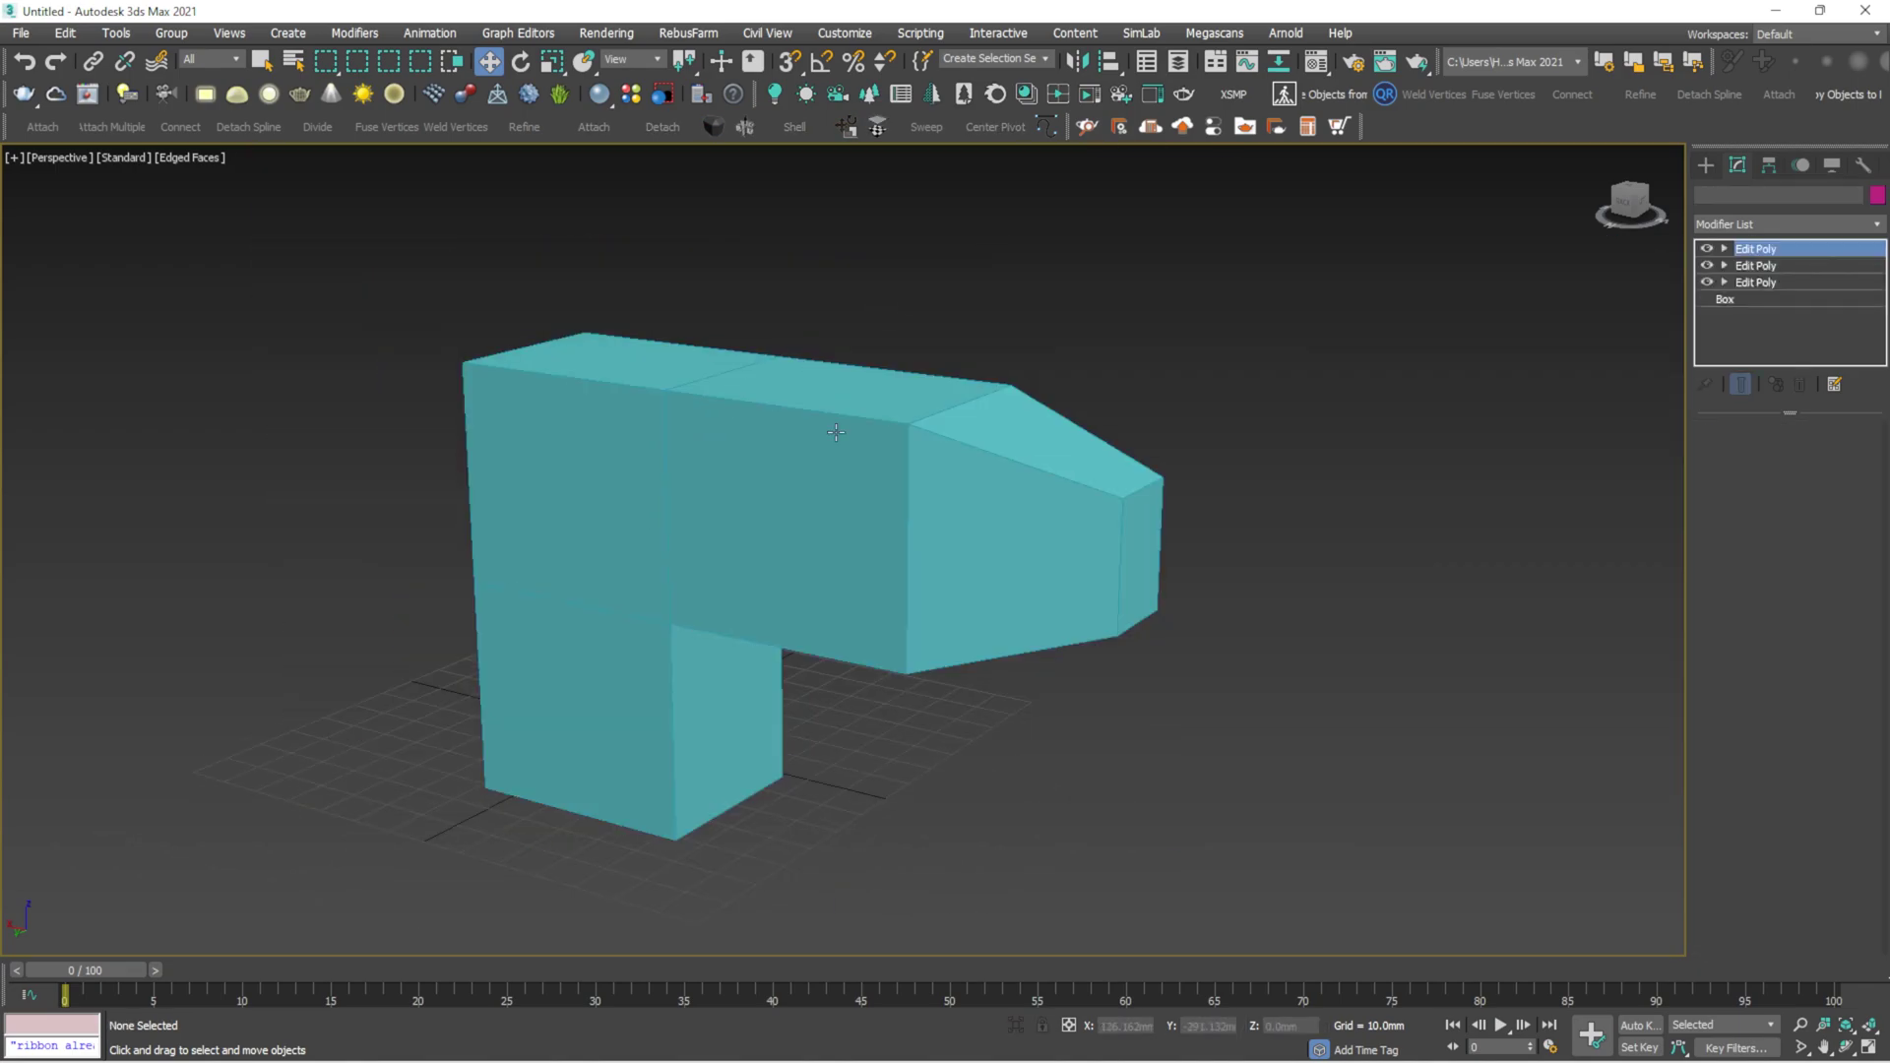
pyautogui.click(718, 447)
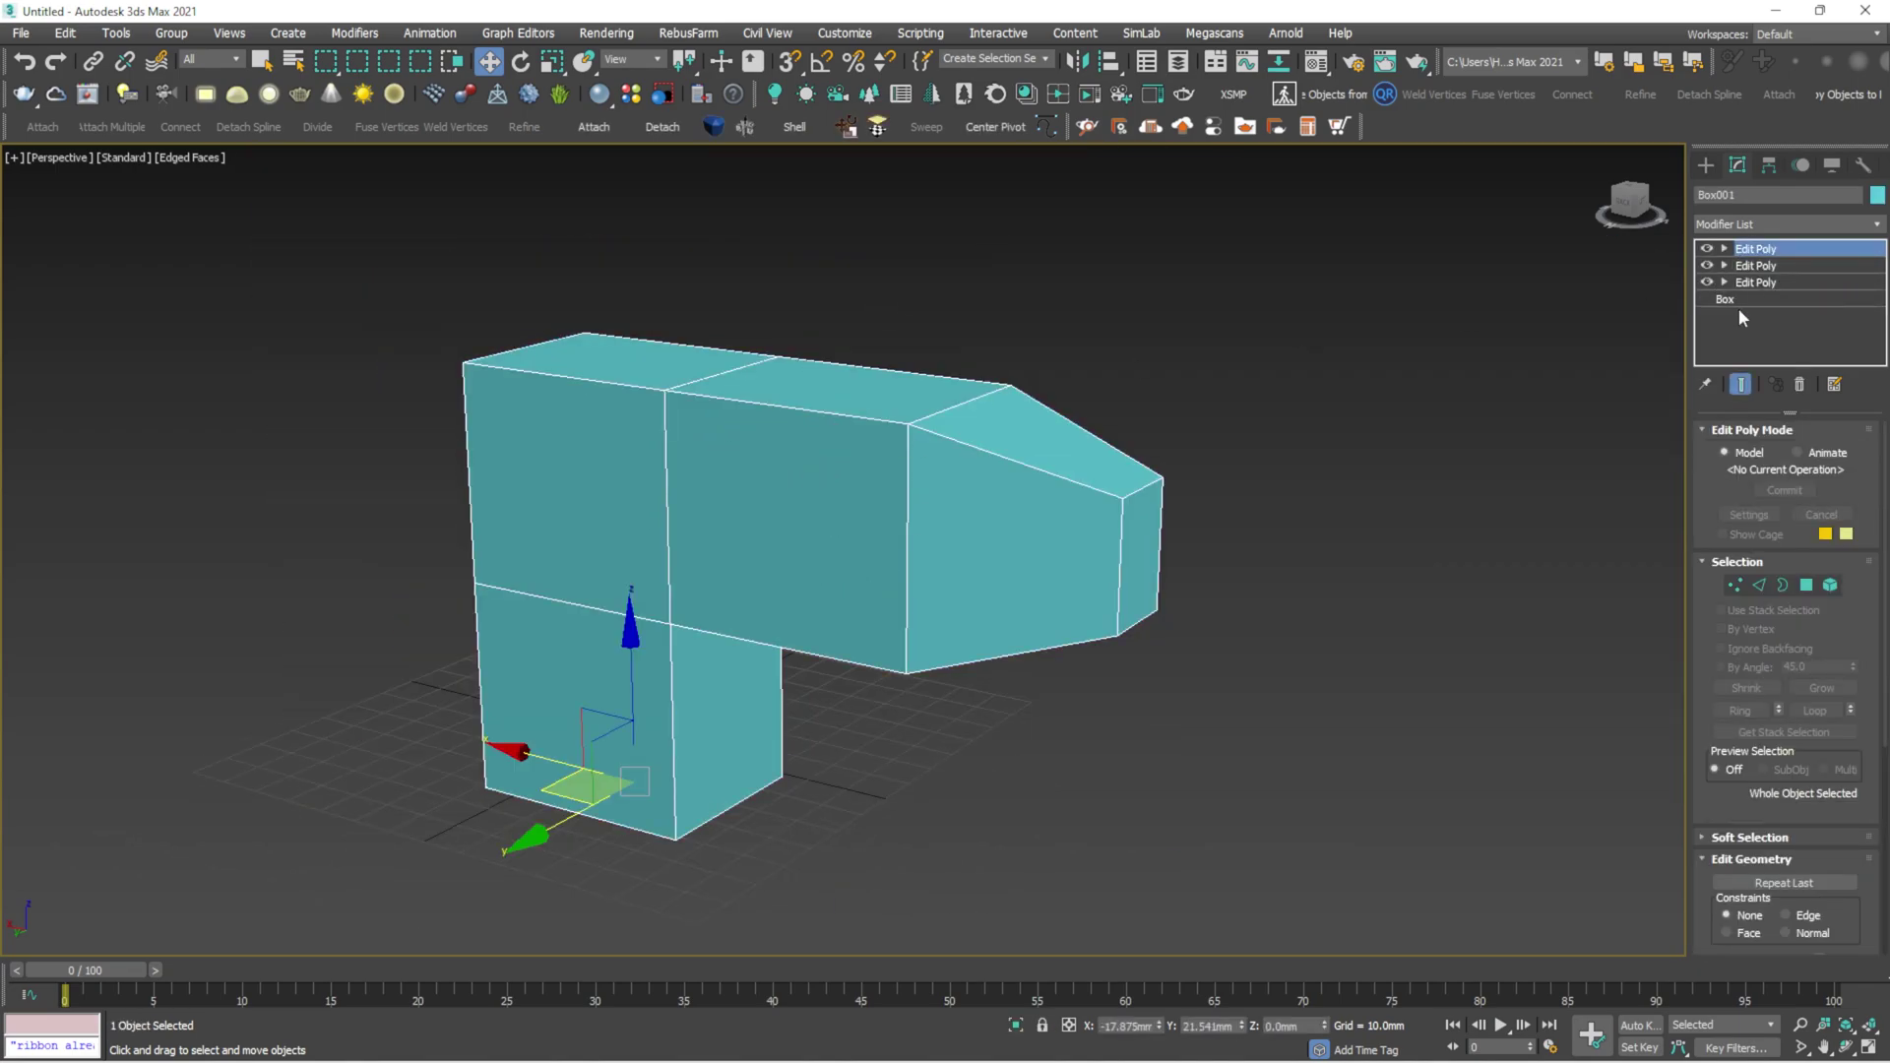
pyautogui.rightClick(1753, 252)
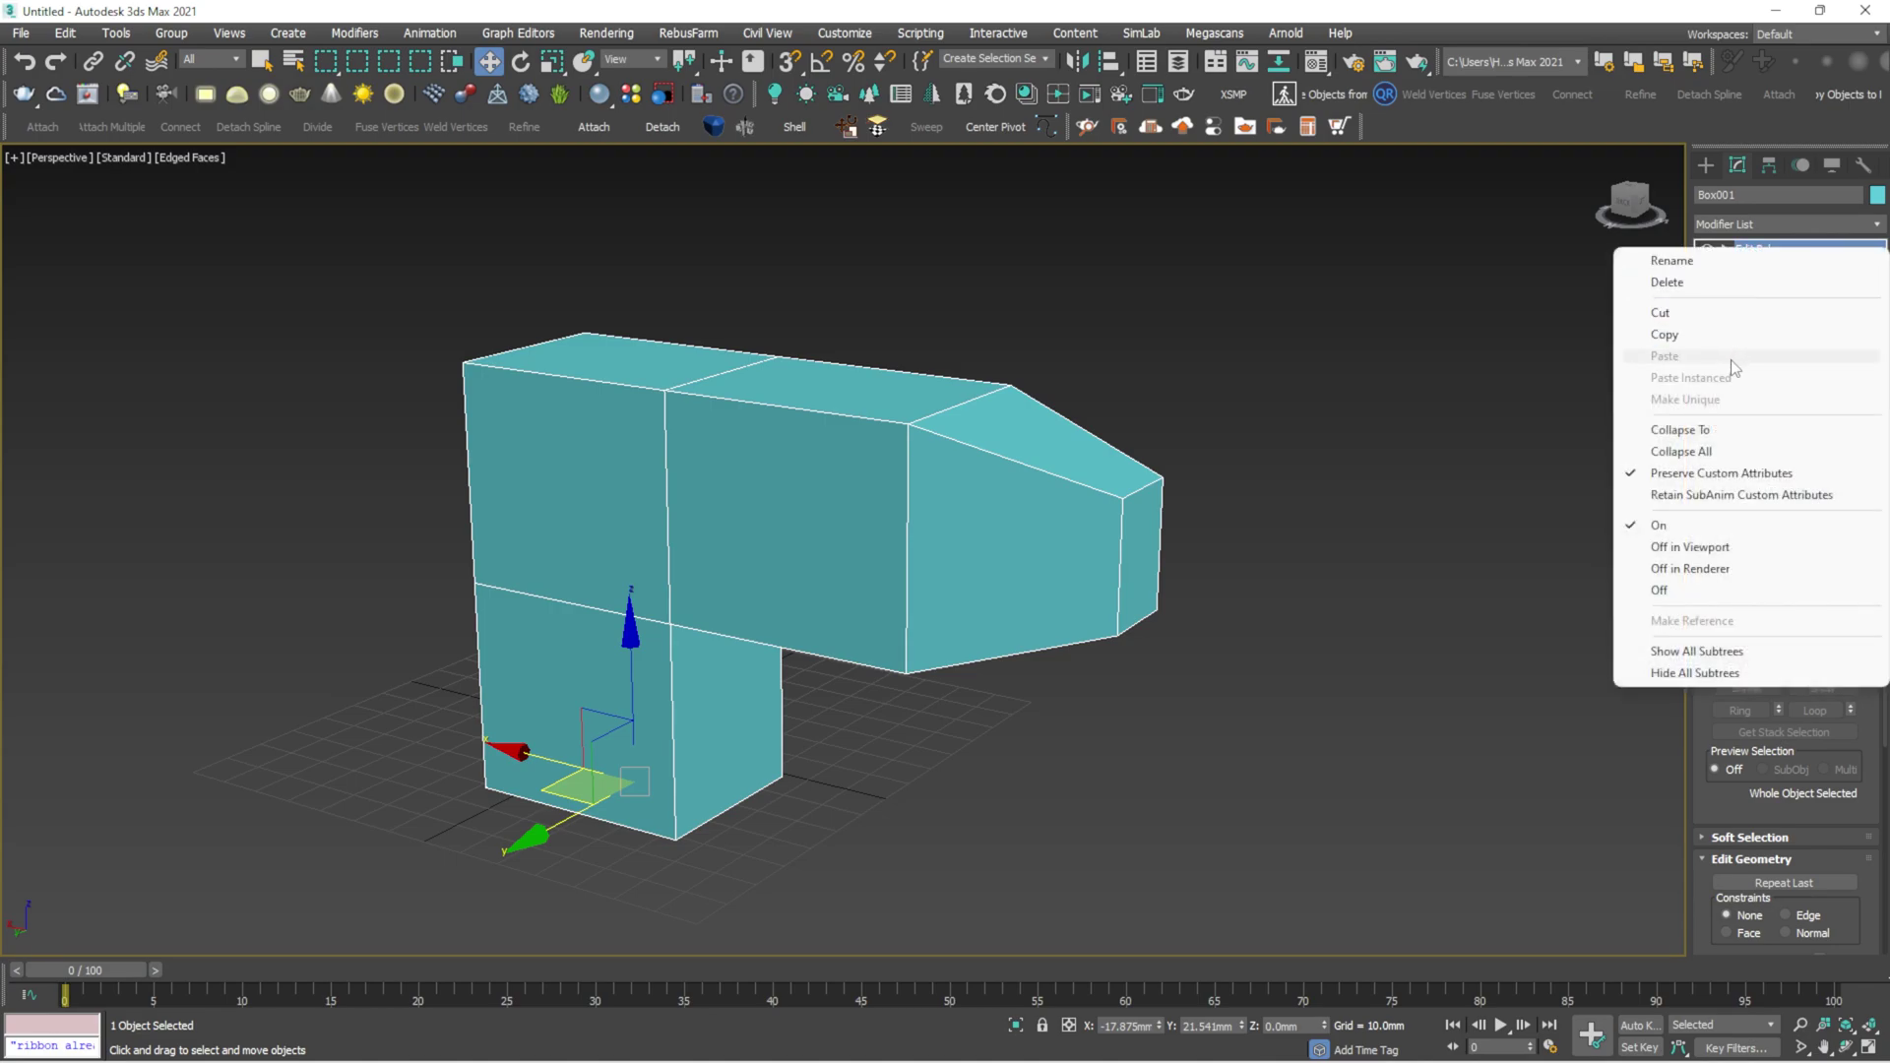
pyautogui.click(1722, 453)
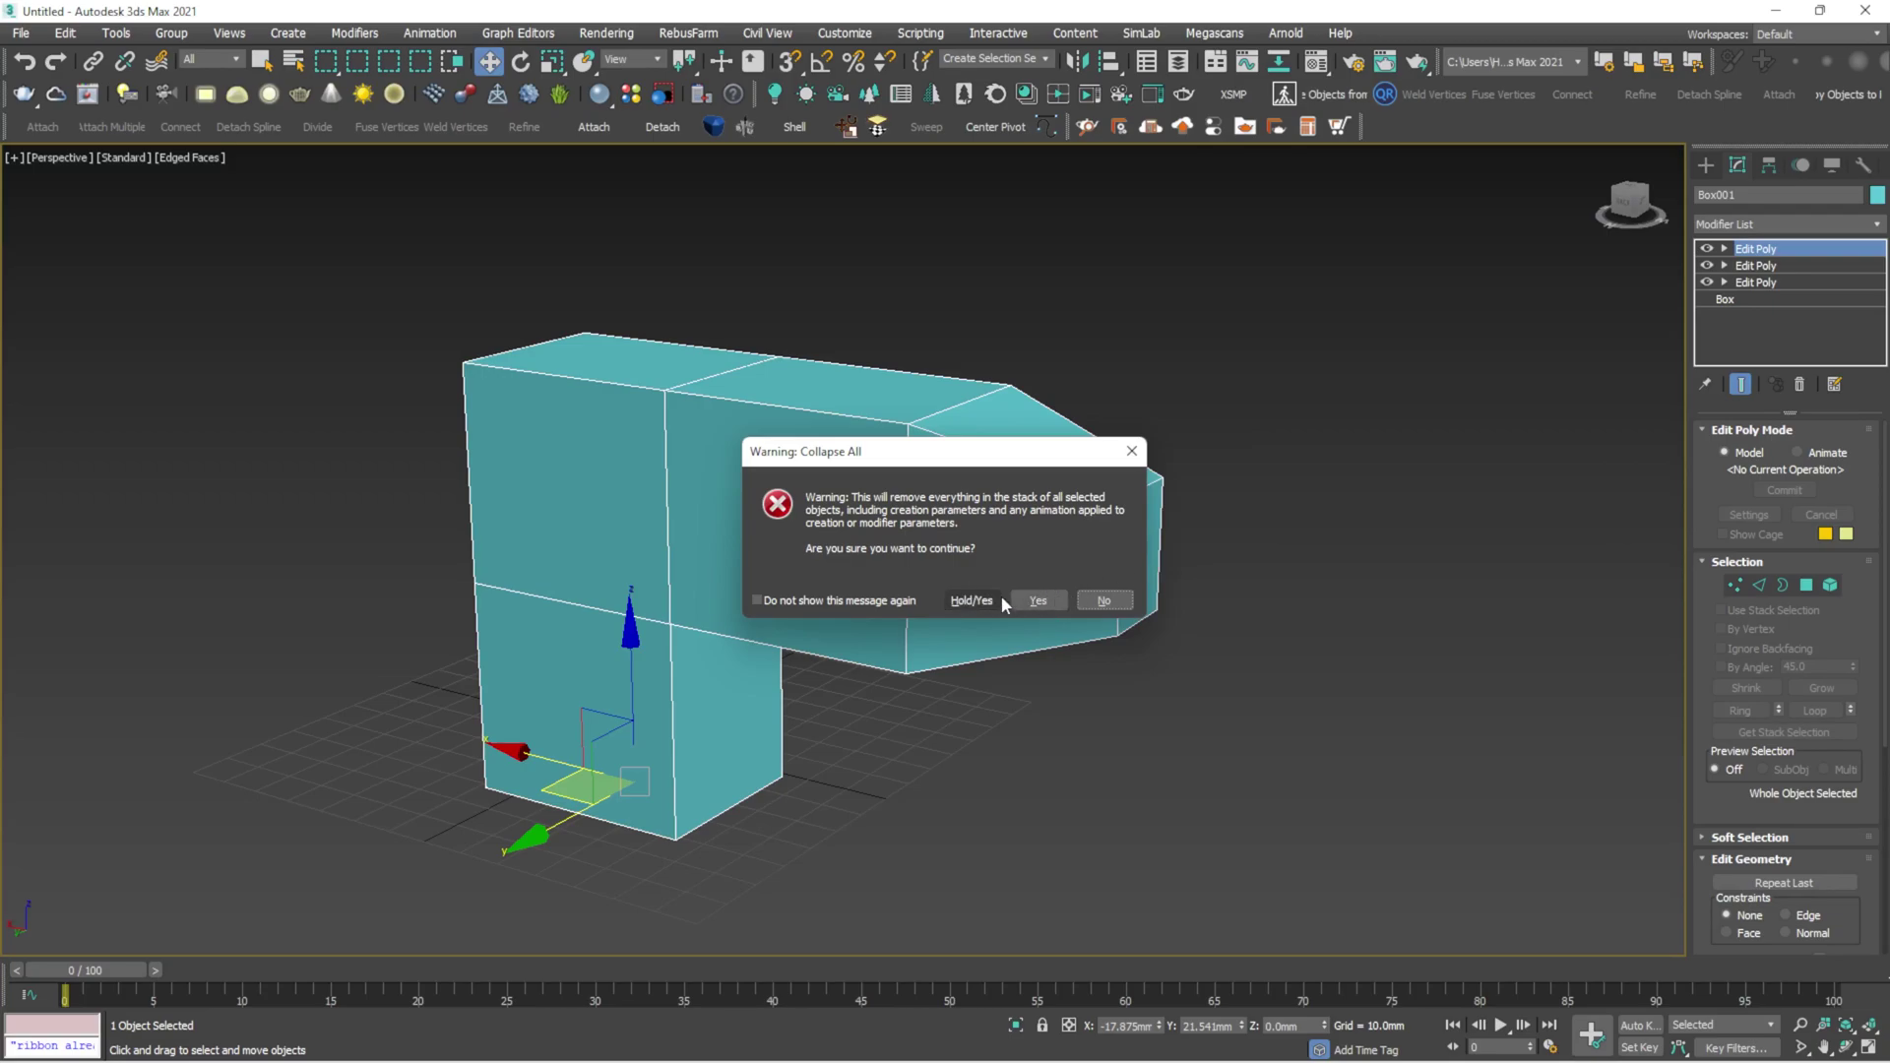
pyautogui.click(1040, 600)
pyautogui.click(1327, 368)
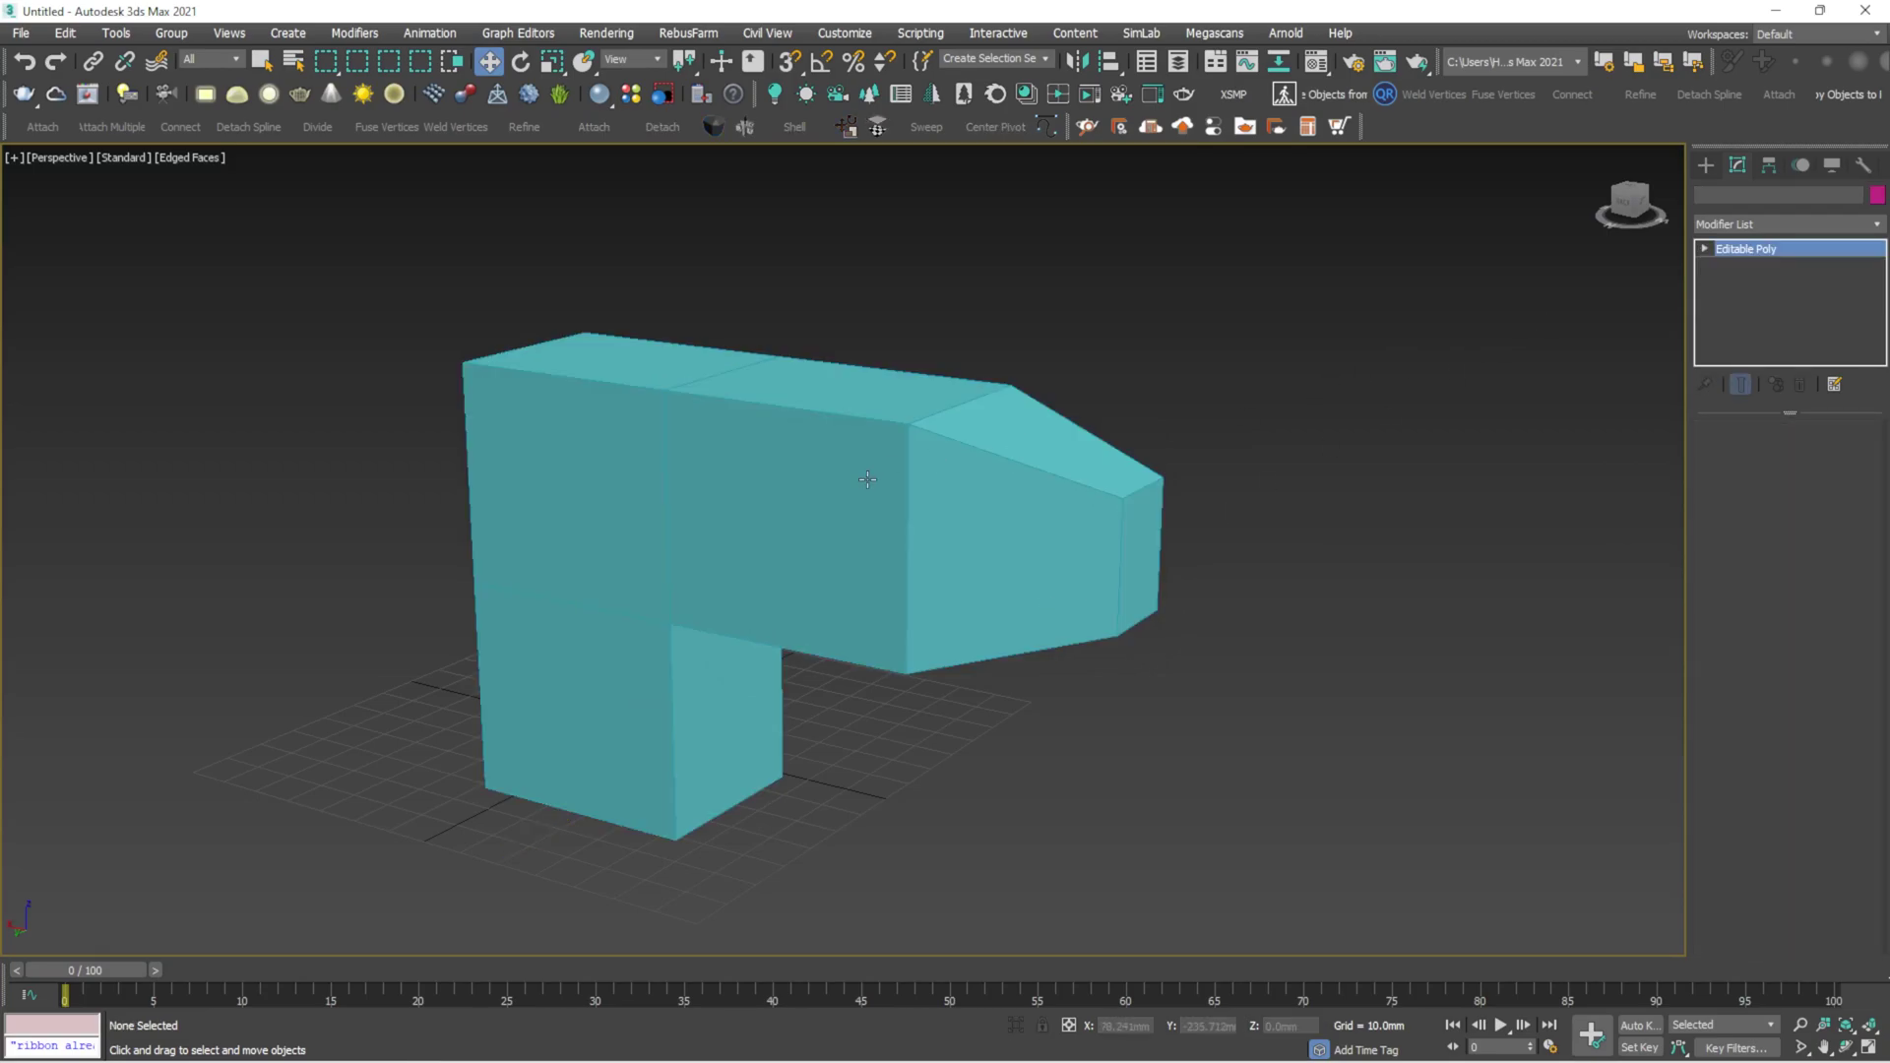
pyautogui.click(868, 480)
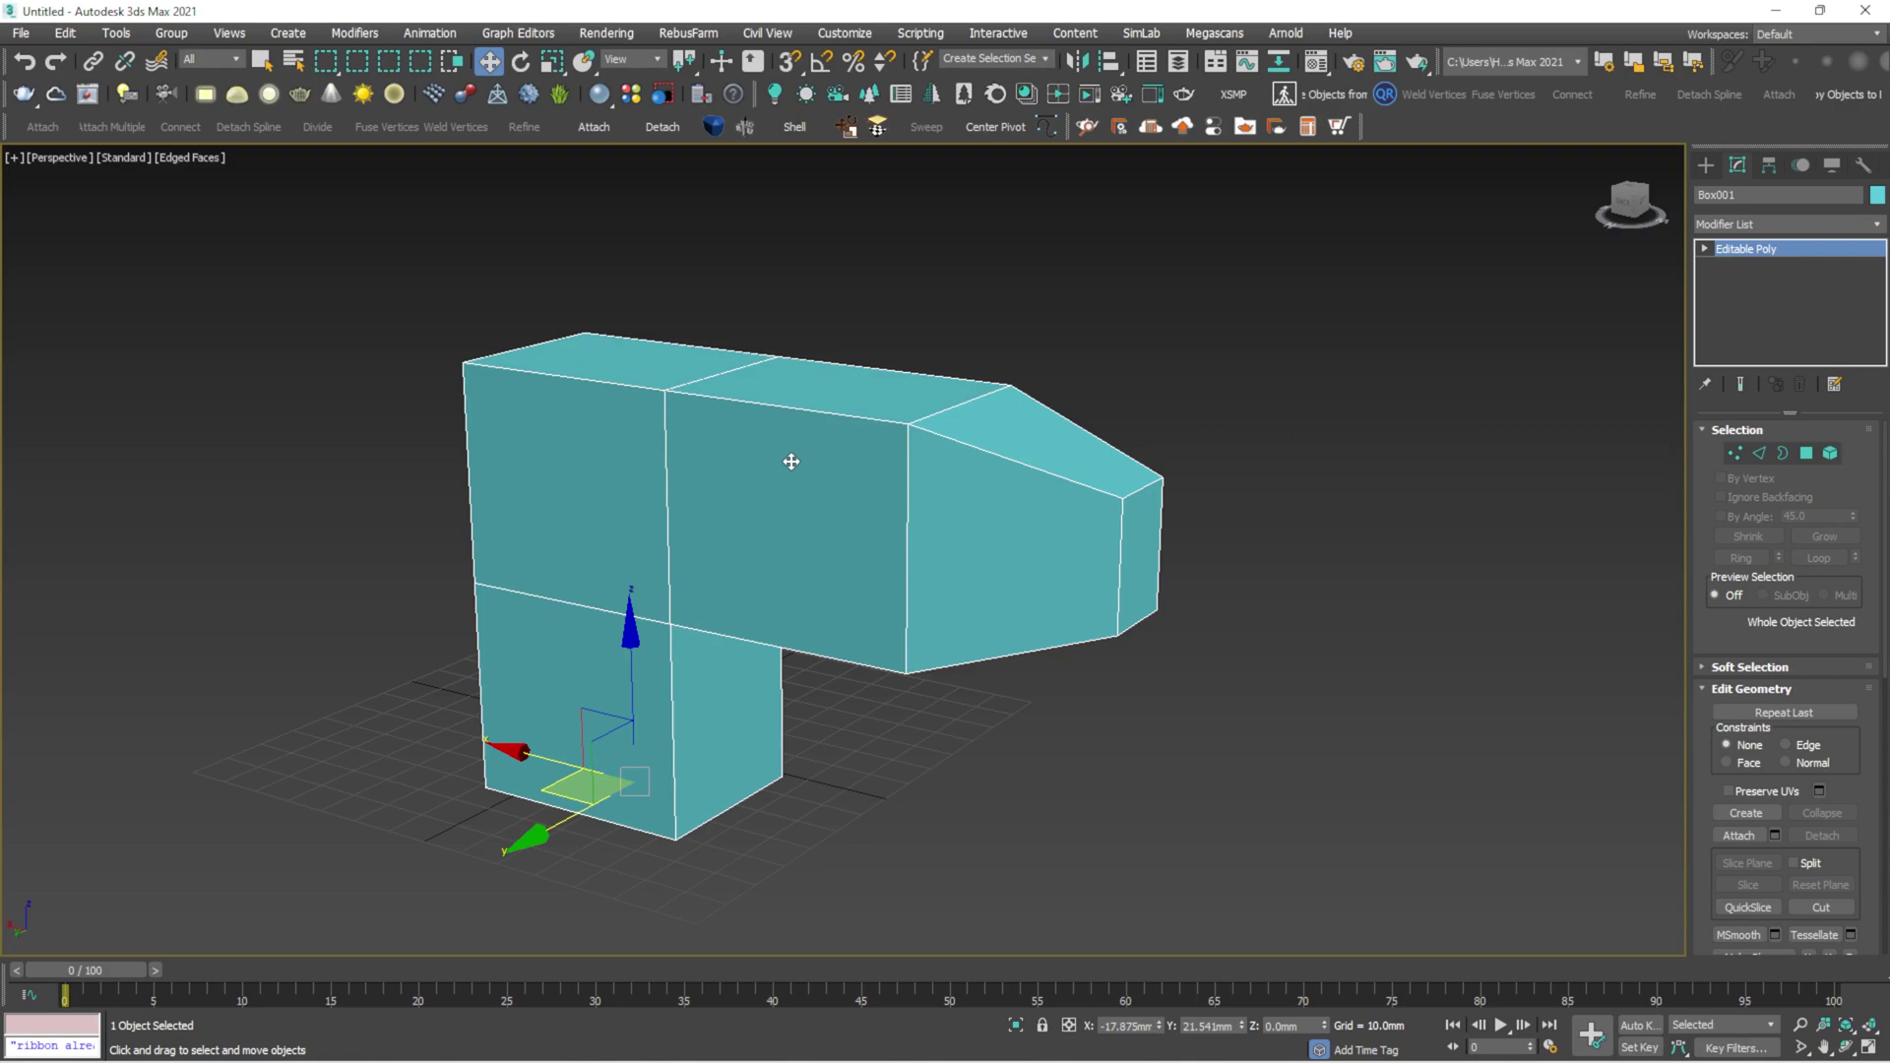
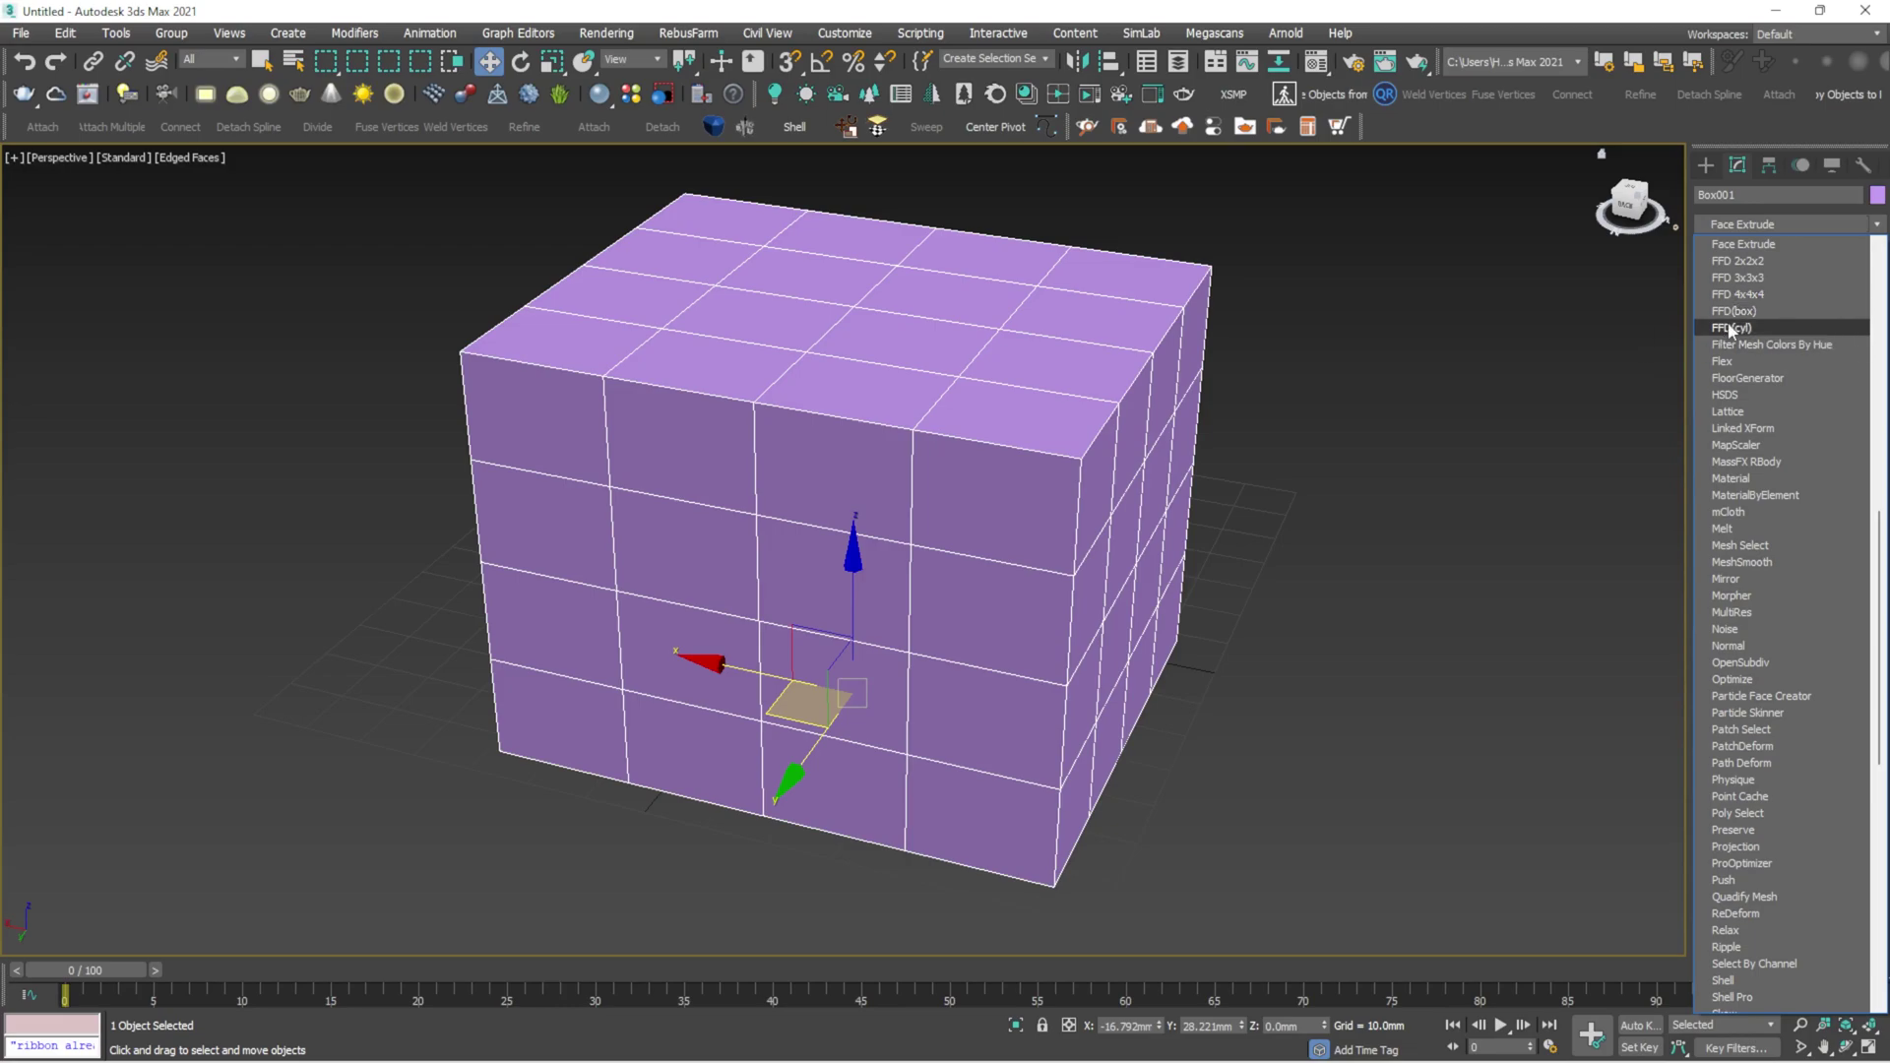
# Add an FFD(box) modifier to the purple box and set its number of points to 3 in length, width and height
pyautogui.click(1738, 311)
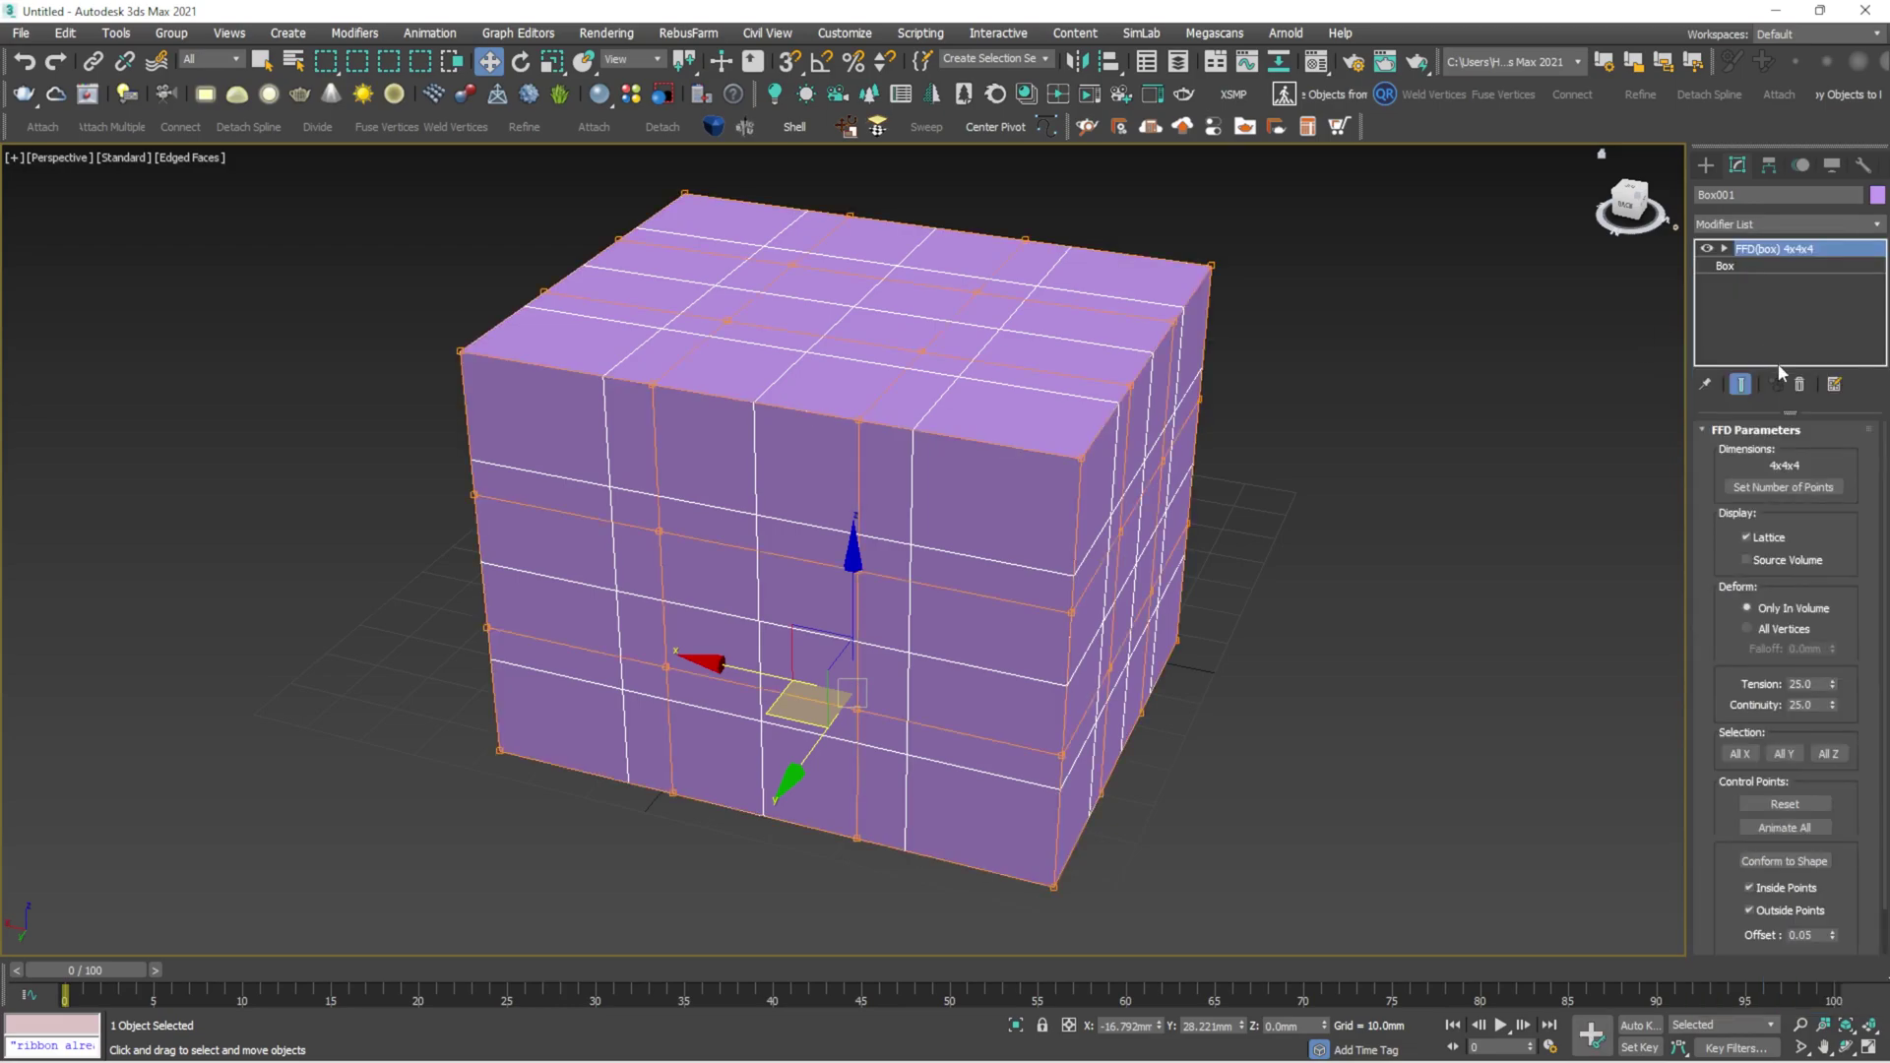
pyautogui.click(1767, 488)
pyautogui.moveTo(942, 484); pyautogui.dragTo(1199, 557)
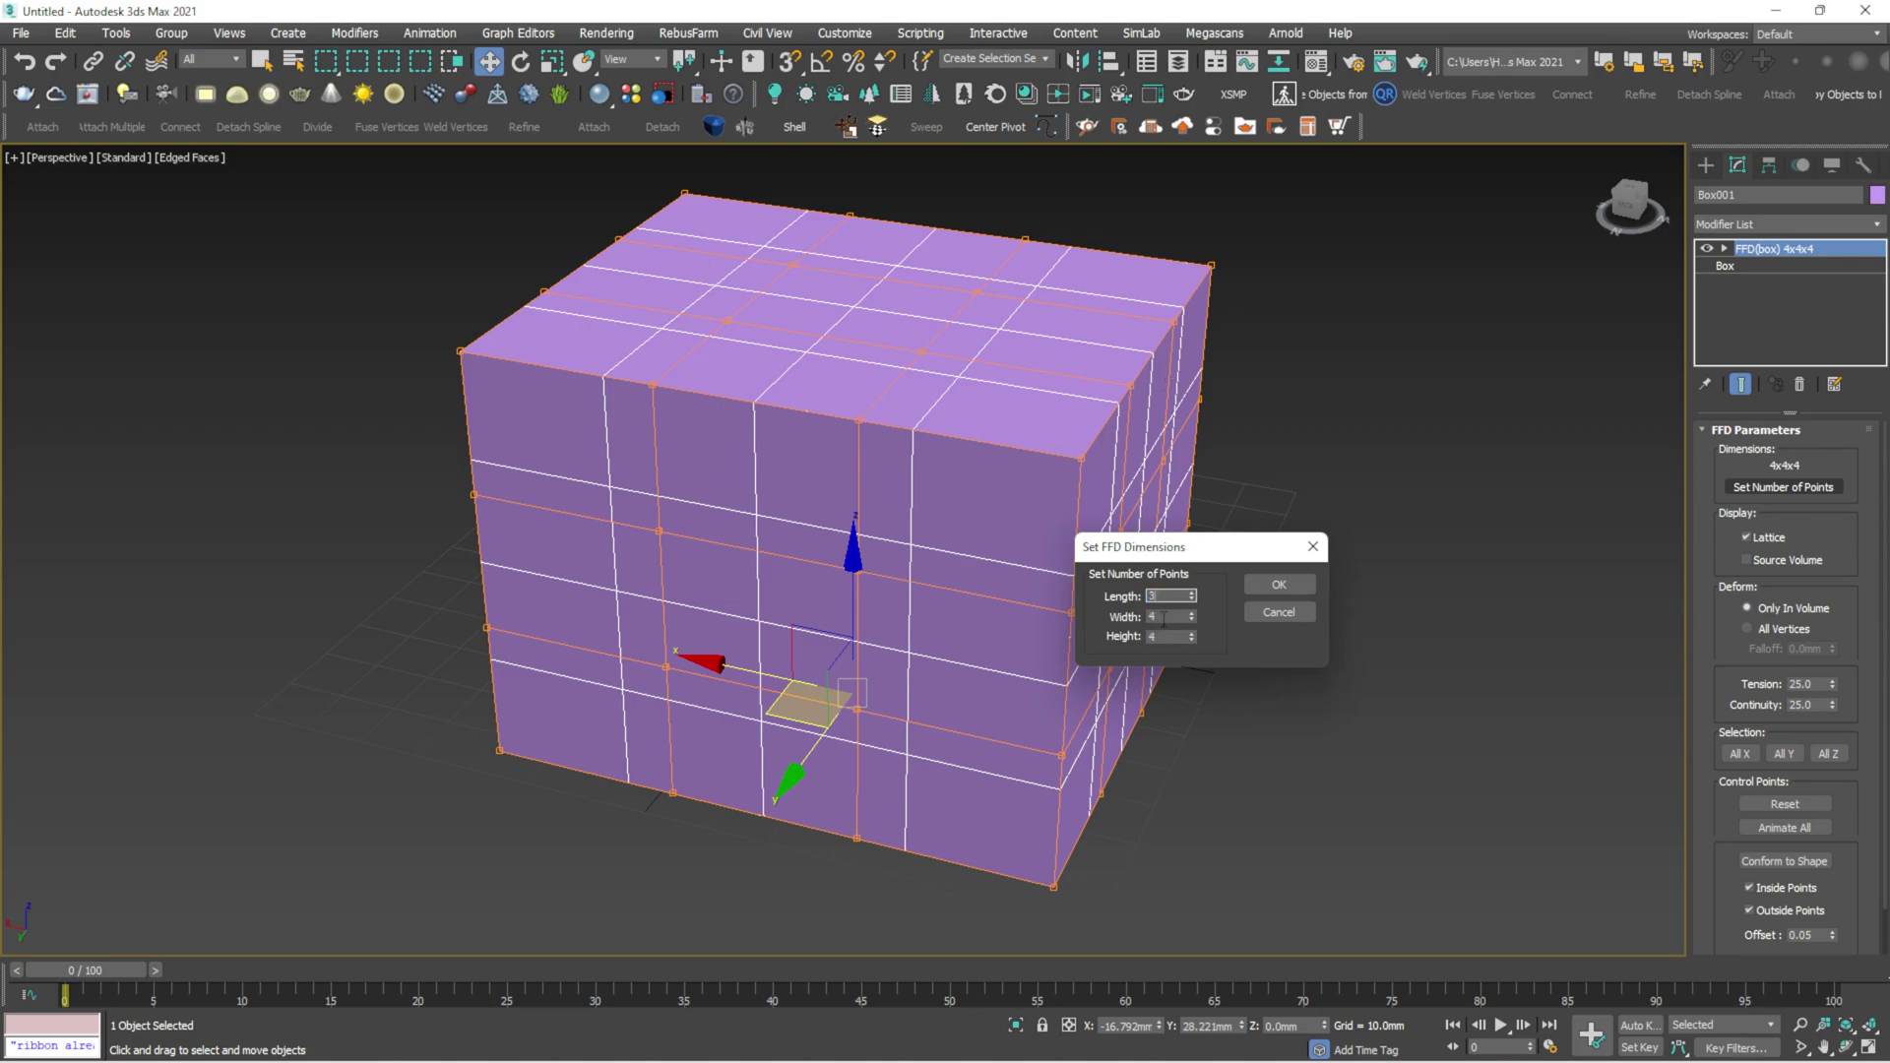
pyautogui.doubleClick(1163, 617)
pyautogui.write('3')
pyautogui.doubleClick(1164, 635)
pyautogui.write('3')
pyautogui.click(1280, 581)
pyautogui.scroll(3, 677, 407)
pyautogui.moveTo(677, 408)
pyautogui.keyDown('alt'); pyautogui.mouseDown(button='middle')
pyautogui.moveTo(705, 405)
pyautogui.moveTo(683, 384)
pyautogui.mouseUp(button='middle'); pyautogui.keyUp('alt')
pyautogui.keyDown('alt'); pyautogui.moveTo(970, 351); pyautogui.dragTo(1009, 397, button='middle'); pyautogui.keyUp('alt')
pyautogui.scroll(-5, 941, 367)
pyautogui.scroll(5, 1008, 398)
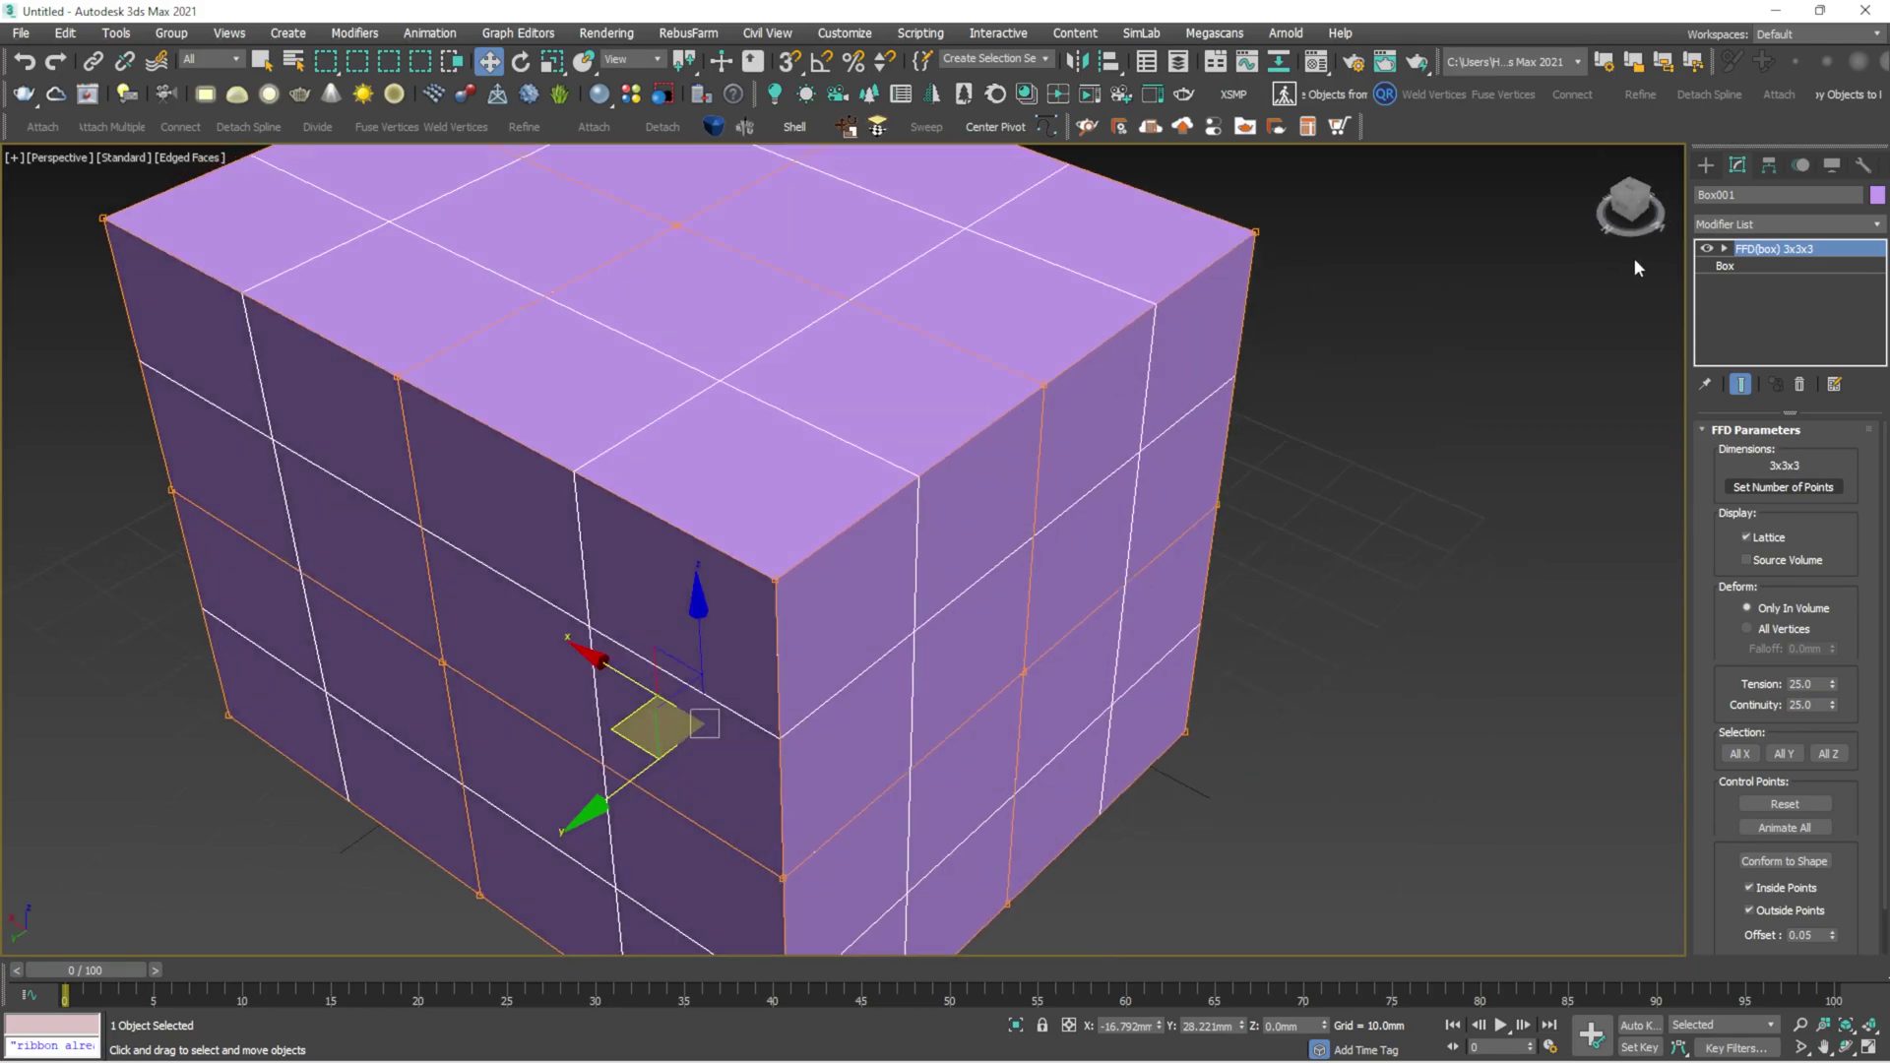
# At the FFD Control Points level, select the top-edge points on one side of the box and raise them to about Z 92 mm
pyautogui.click(1725, 250)
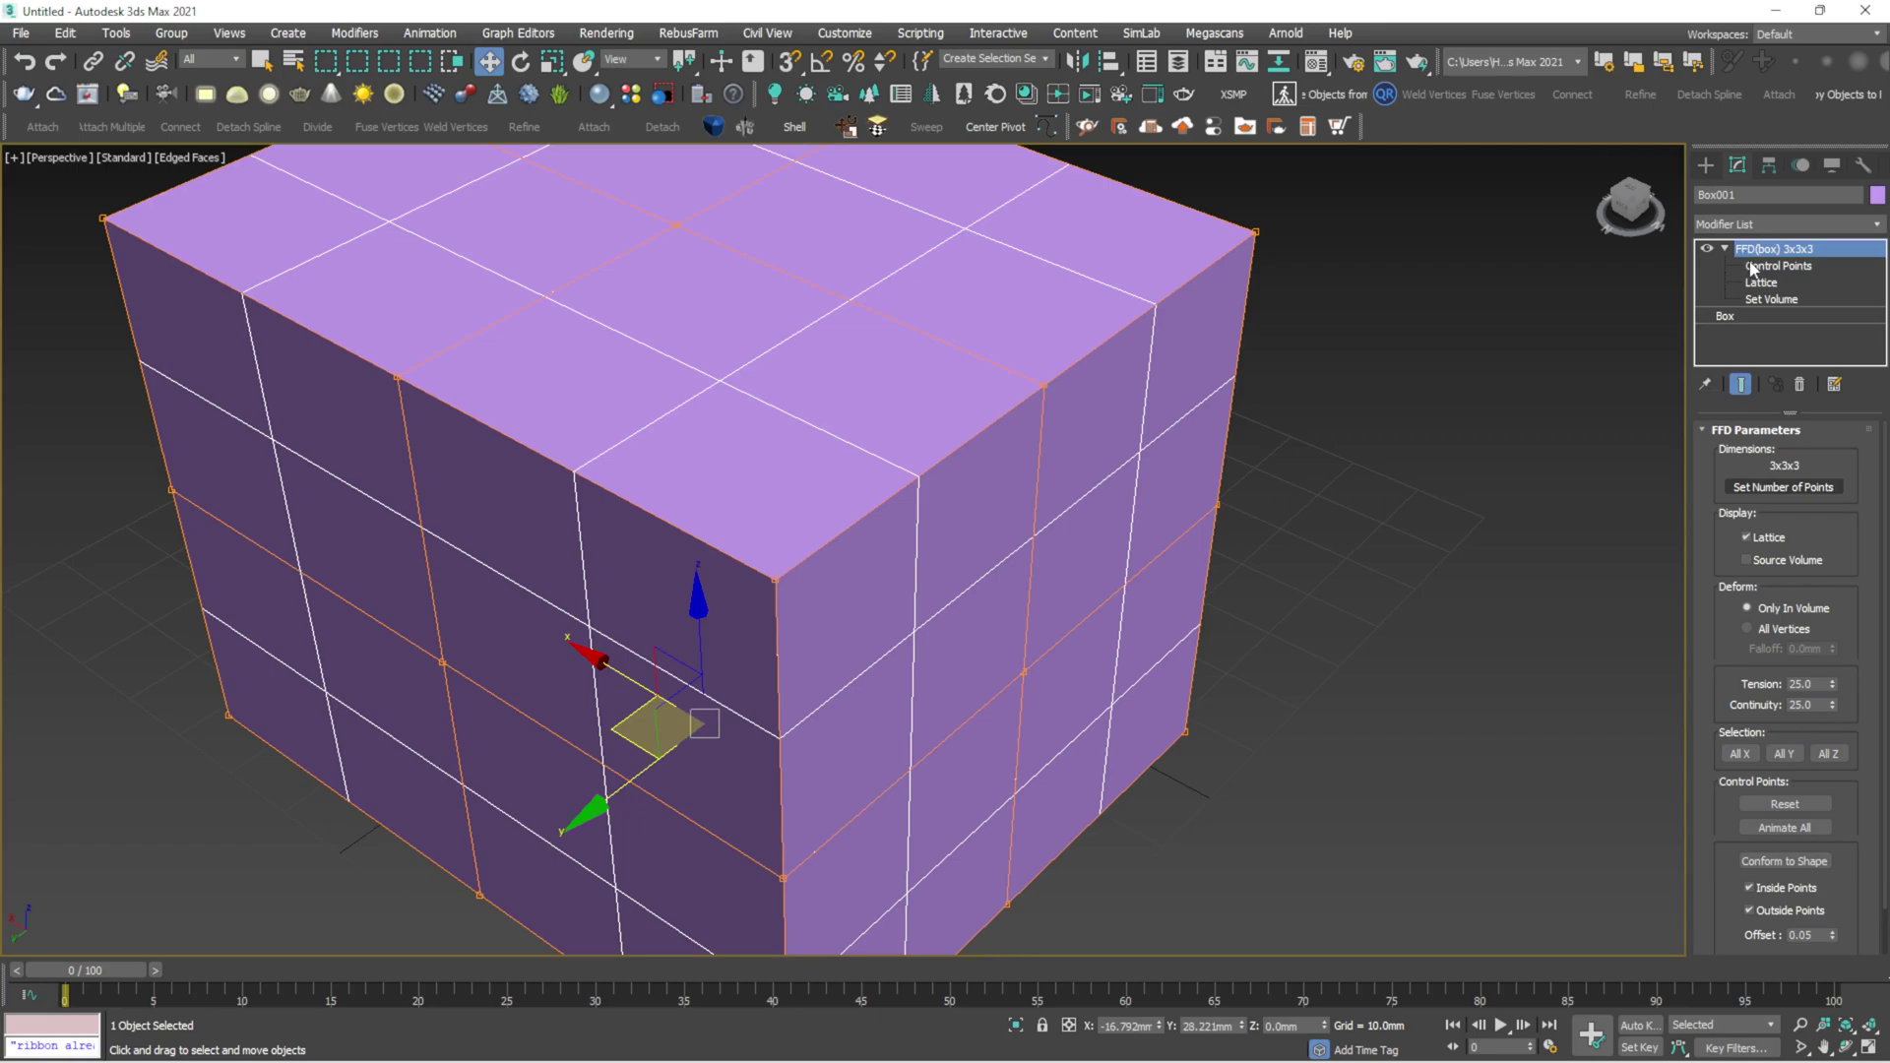
pyautogui.click(1757, 270)
pyautogui.scroll(-5, 794, 489)
pyautogui.keyDown('alt'); pyautogui.moveTo(793, 489); pyautogui.dragTo(876, 445, button='middle'); pyautogui.keyUp('alt')
pyautogui.scroll(5, 873, 433)
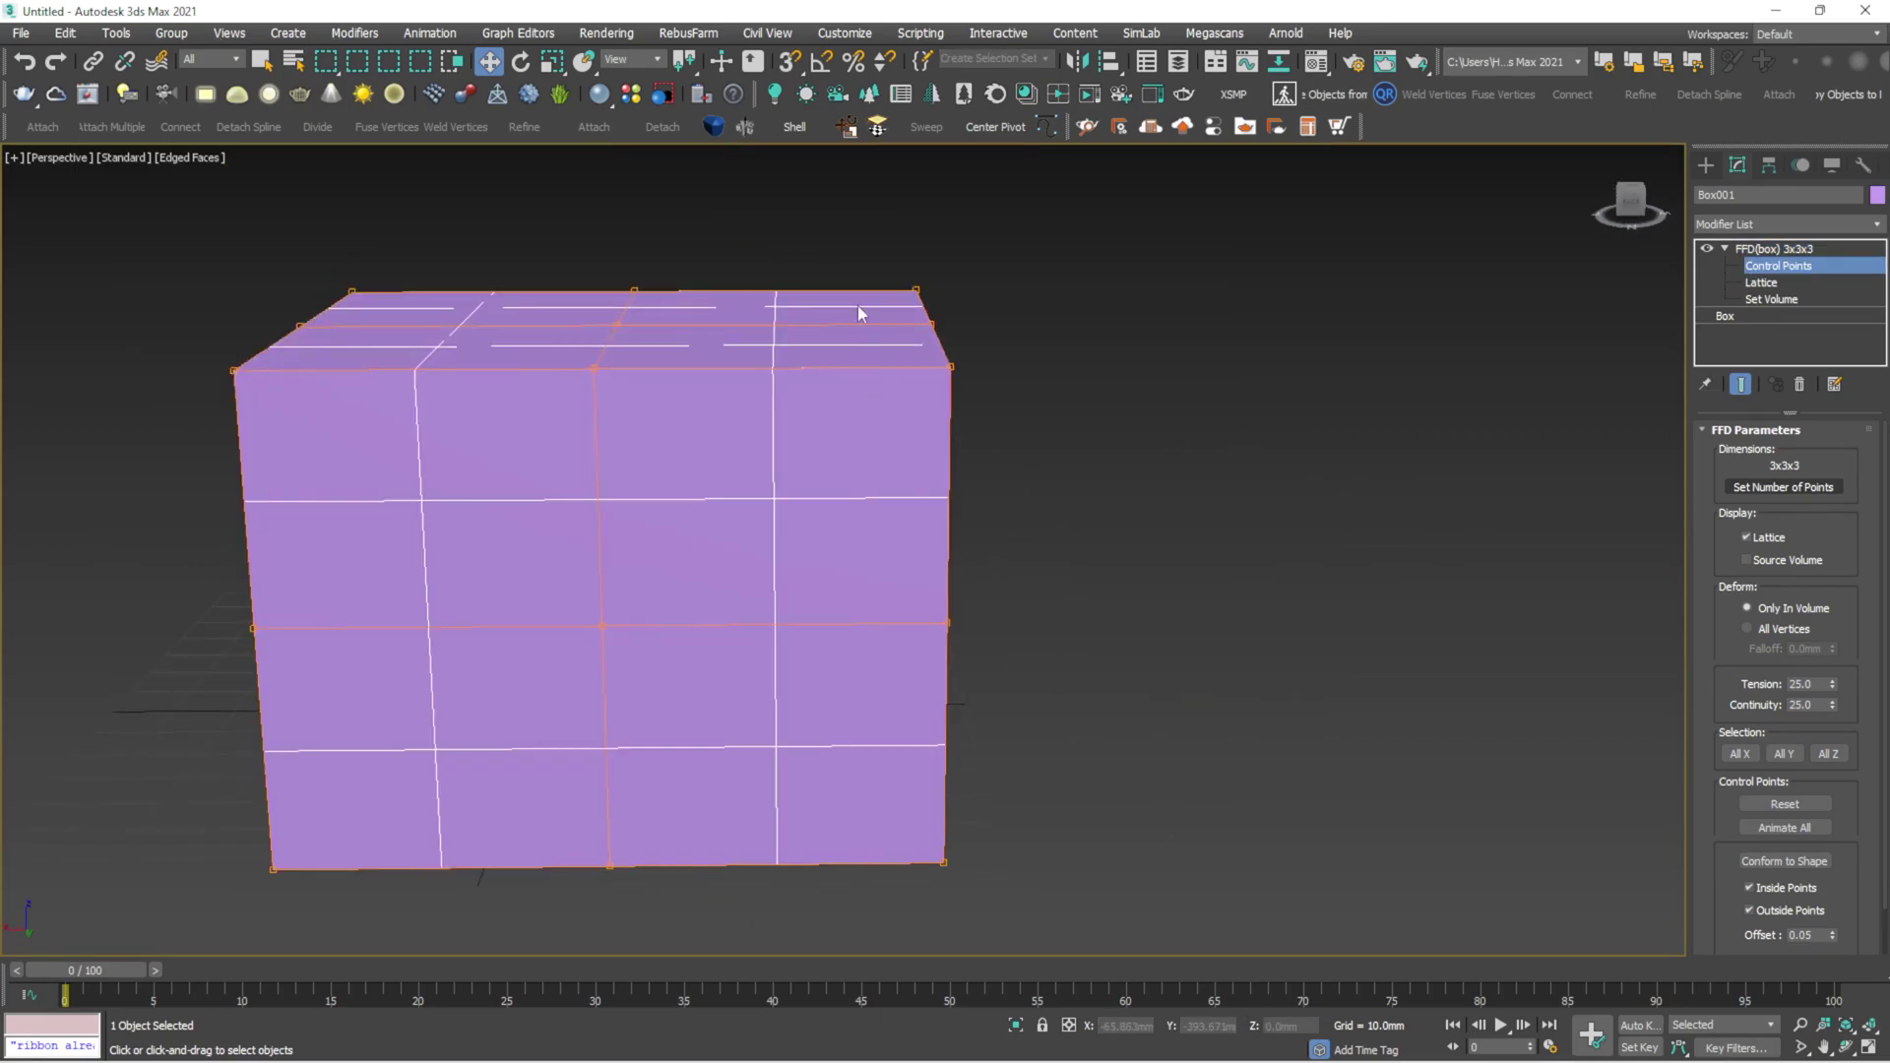
pyautogui.moveTo(859, 266); pyautogui.dragTo(1007, 441)
pyautogui.moveTo(1006, 449); pyautogui.dragTo(923, 551, button='middle')
pyautogui.keyDown('alt'); pyautogui.moveTo(924, 551); pyautogui.dragTo(911, 531, button='middle'); pyautogui.keyUp('alt')
pyautogui.scroll(1, 912, 528)
pyautogui.scroll(-6, 857, 335)
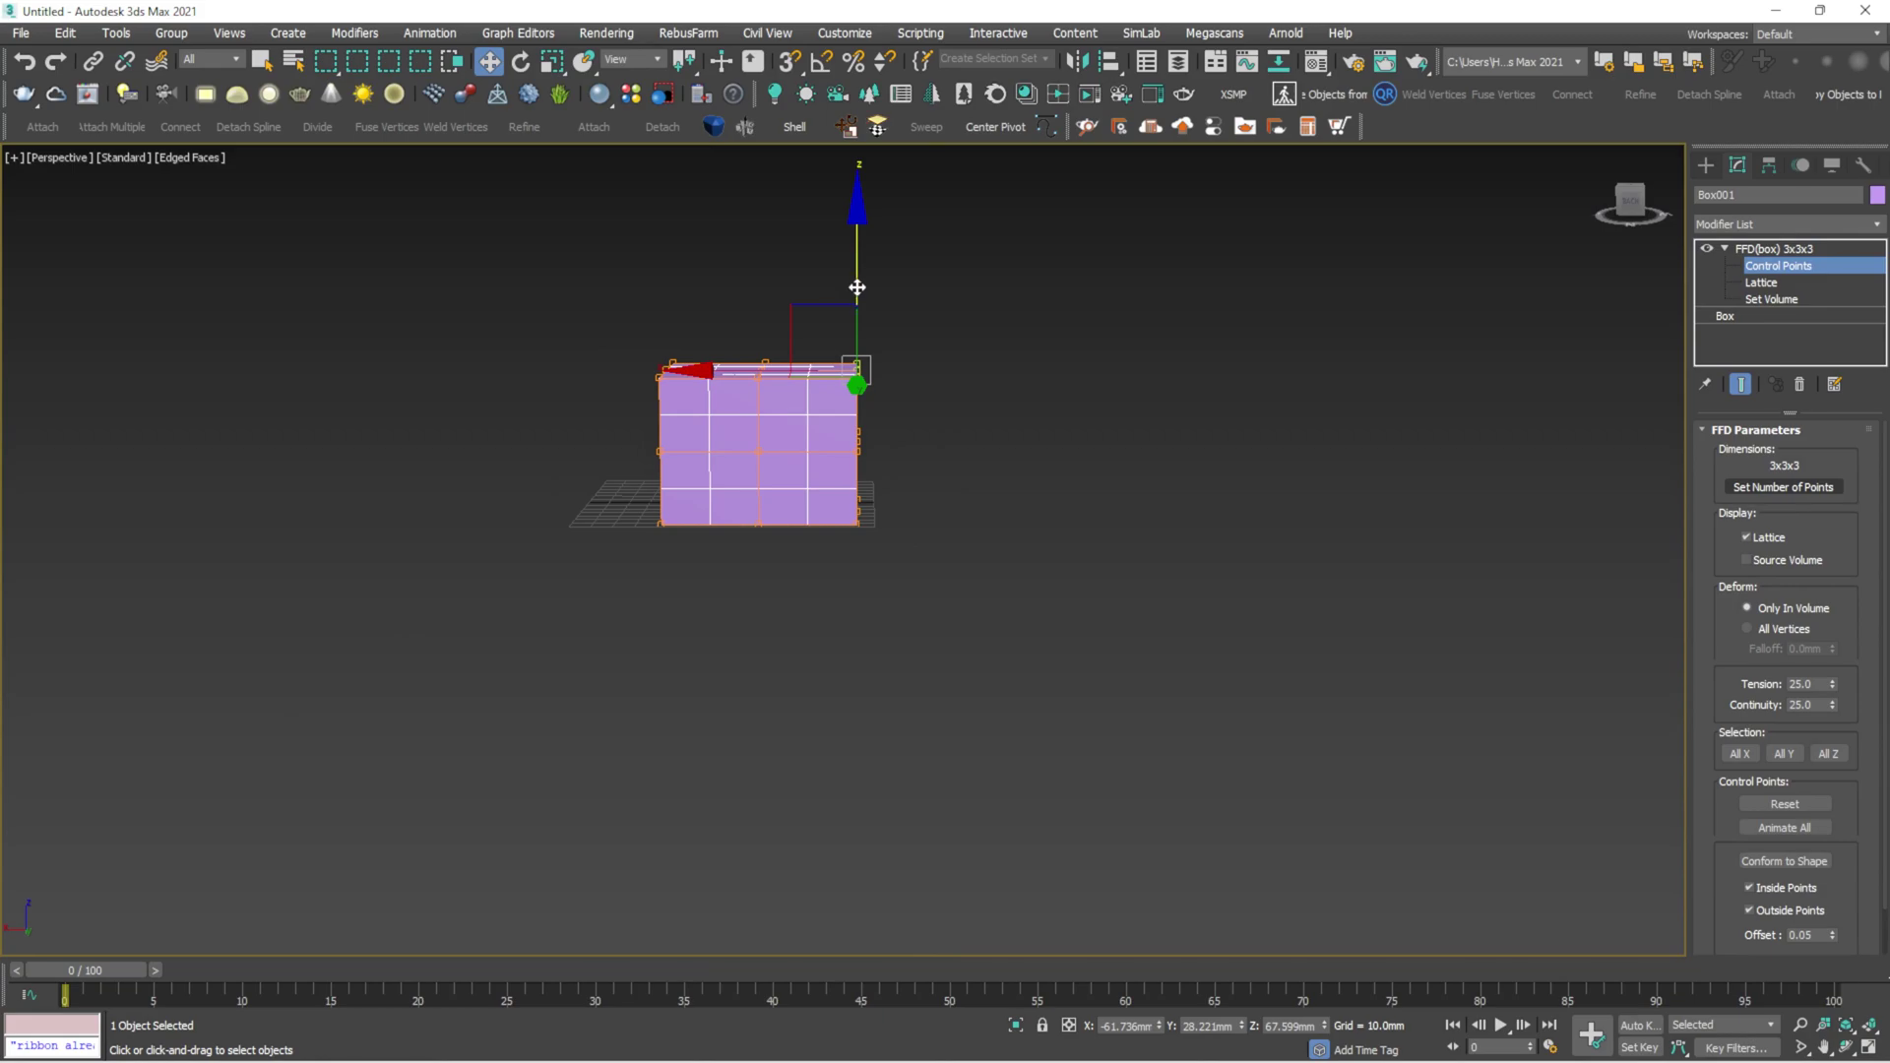
pyautogui.moveTo(857, 287); pyautogui.dragTo(840, 236)
pyautogui.scroll(6, 807, 331)
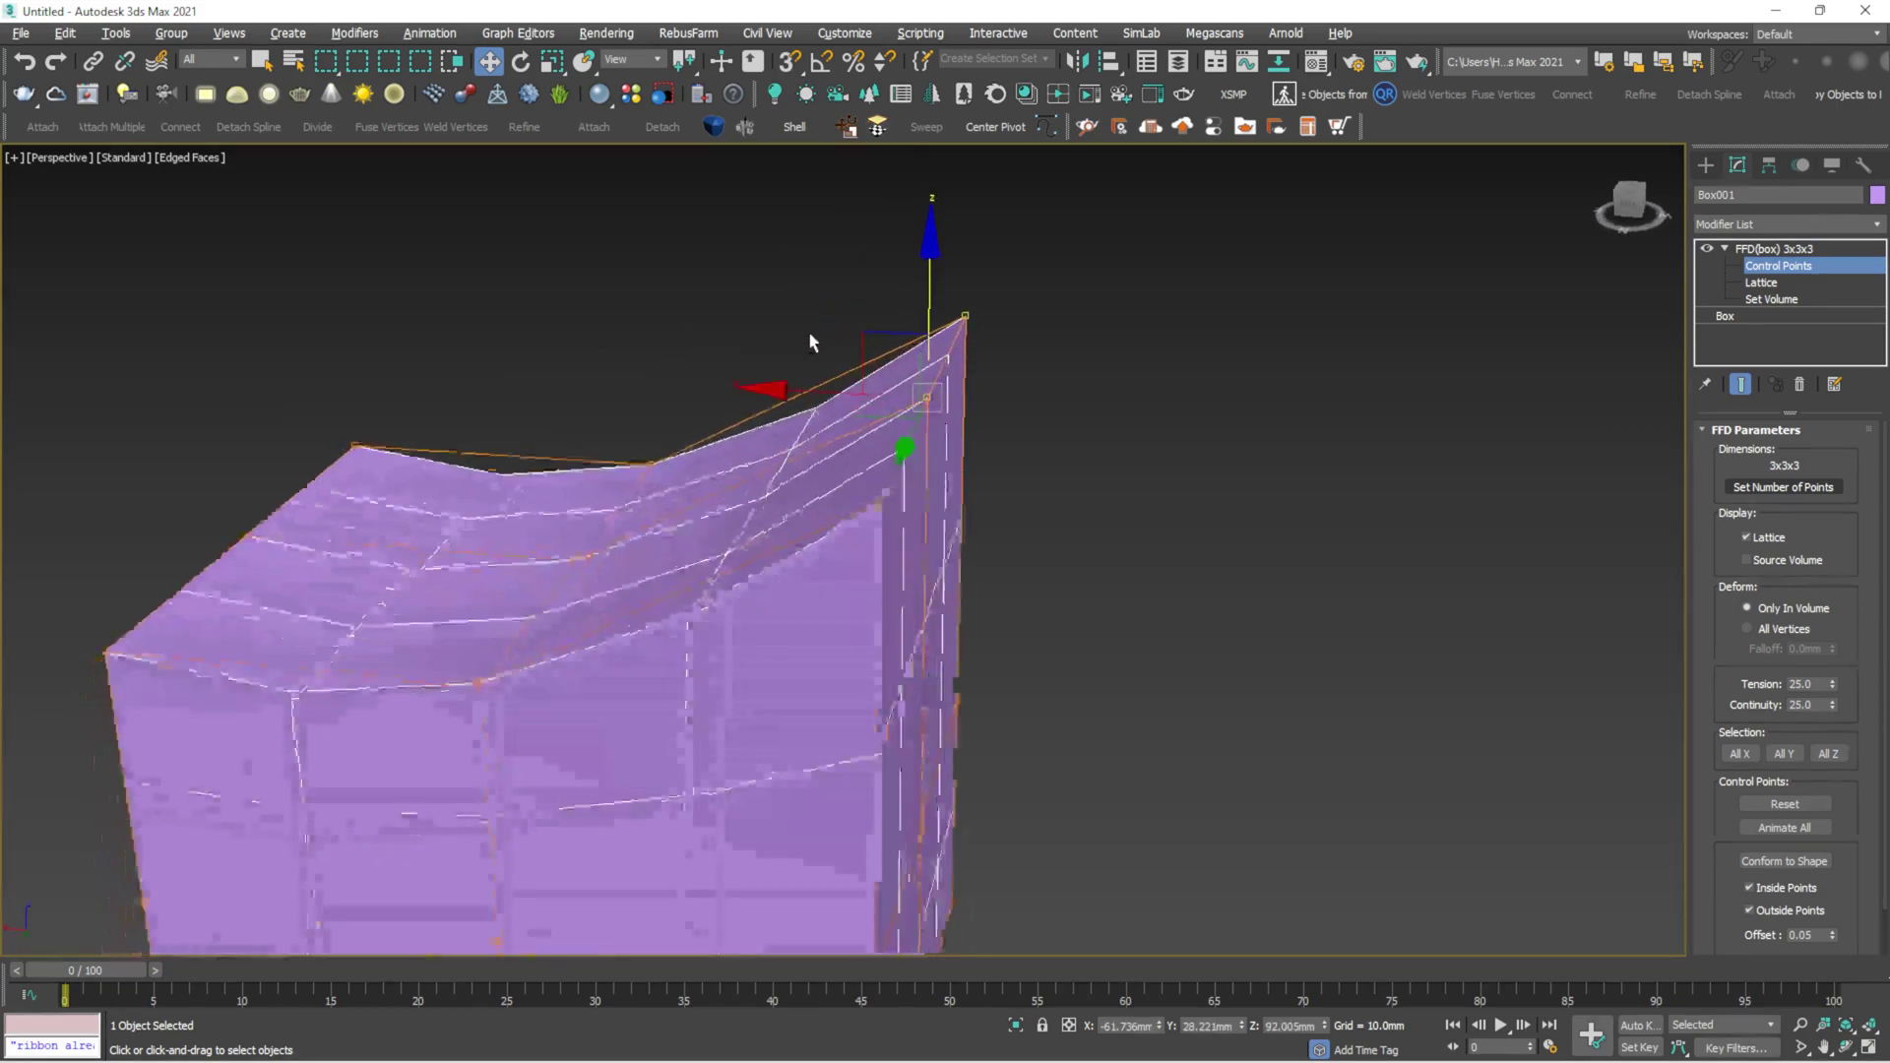
# Pick one corner control point of the raised top edge and lower it to about Z 46 mm
pyautogui.keyDown('alt'); pyautogui.moveTo(798, 315); pyautogui.dragTo(1014, 250, button='middle'); pyautogui.keyUp('alt')
pyautogui.click(1135, 258)
pyautogui.moveTo(944, 426); pyautogui.dragTo(943, 426)
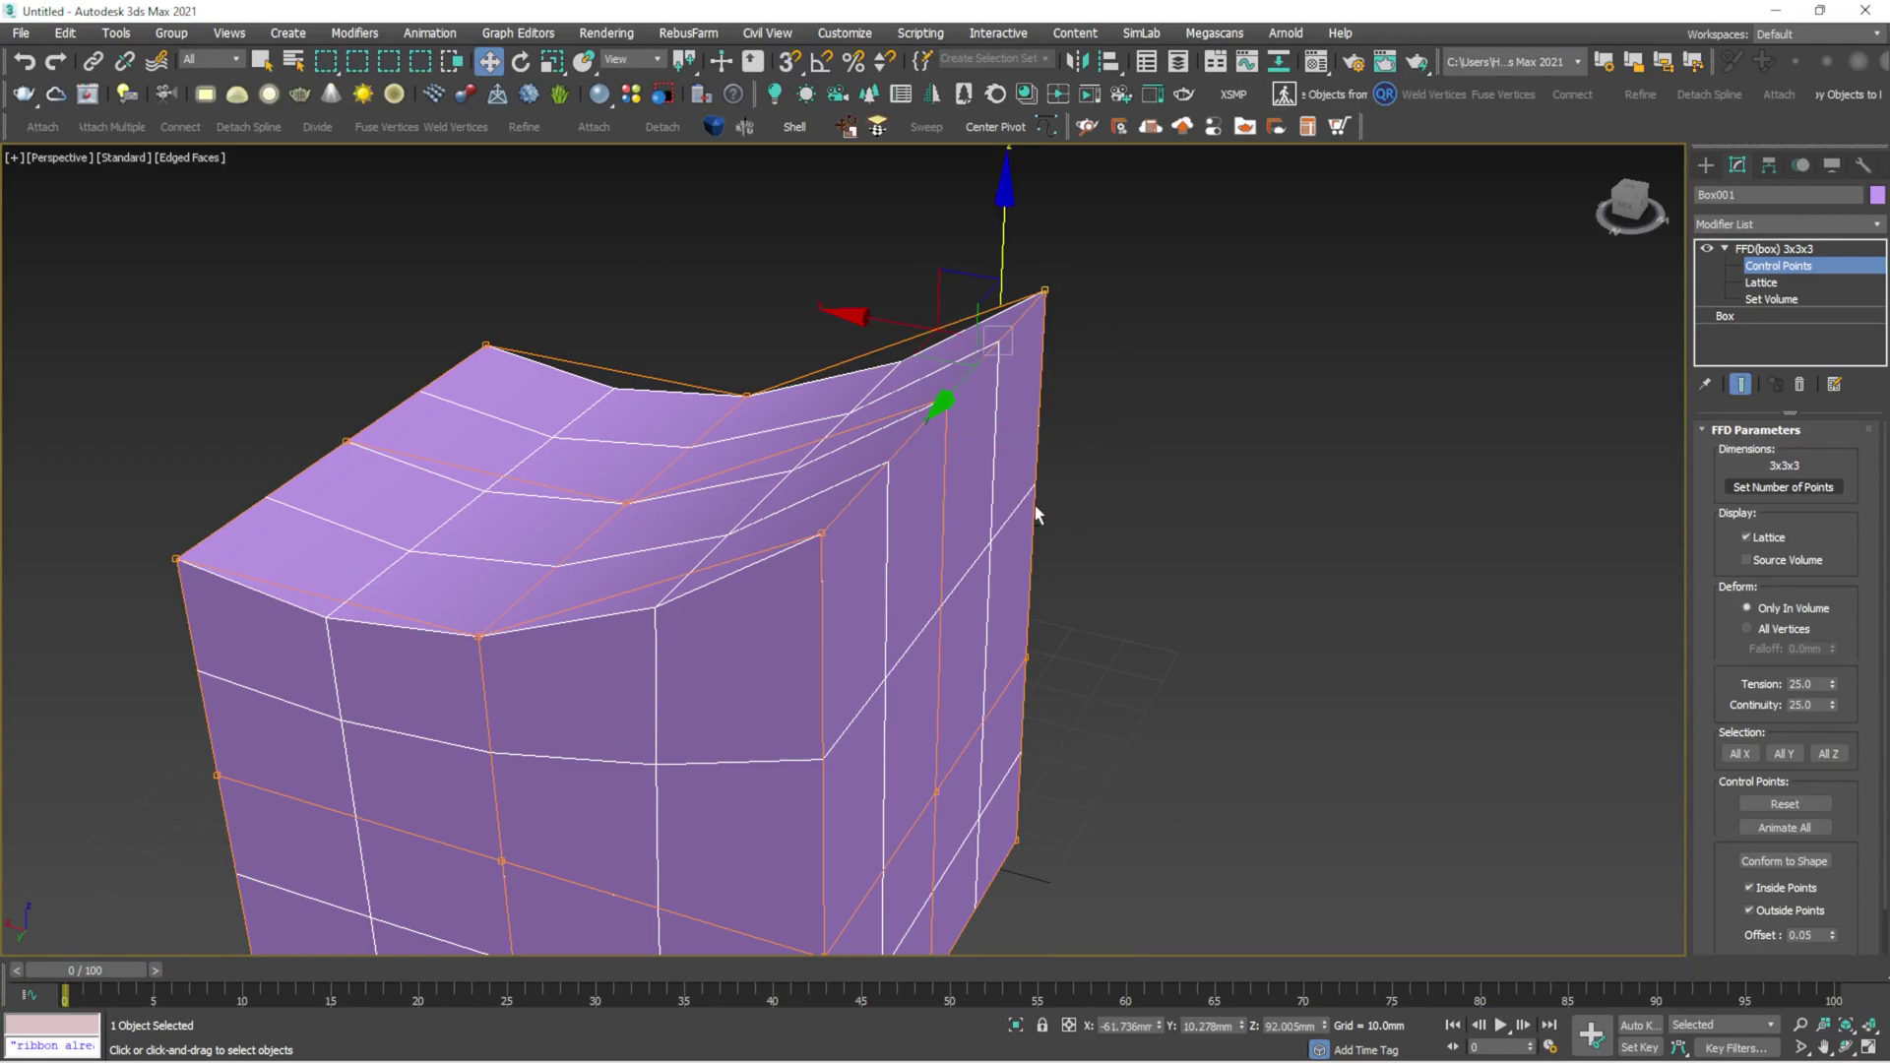
pyautogui.keyDown('alt'); pyautogui.moveTo(1030, 506); pyautogui.dragTo(1008, 277, button='middle'); pyautogui.keyUp('alt')
pyautogui.moveTo(1008, 278); pyautogui.dragTo(1012, 375)
pyautogui.keyDown('alt'); pyautogui.moveTo(1011, 375); pyautogui.dragTo(553, 329, button='middle'); pyautogui.keyUp('alt')
pyautogui.click(568, 347)
pyautogui.moveTo(568, 265); pyautogui.dragTo(604, 603)
pyautogui.keyDown('alt'); pyautogui.moveTo(604, 604); pyautogui.dragTo(1080, 672, button='middle'); pyautogui.keyUp('alt')
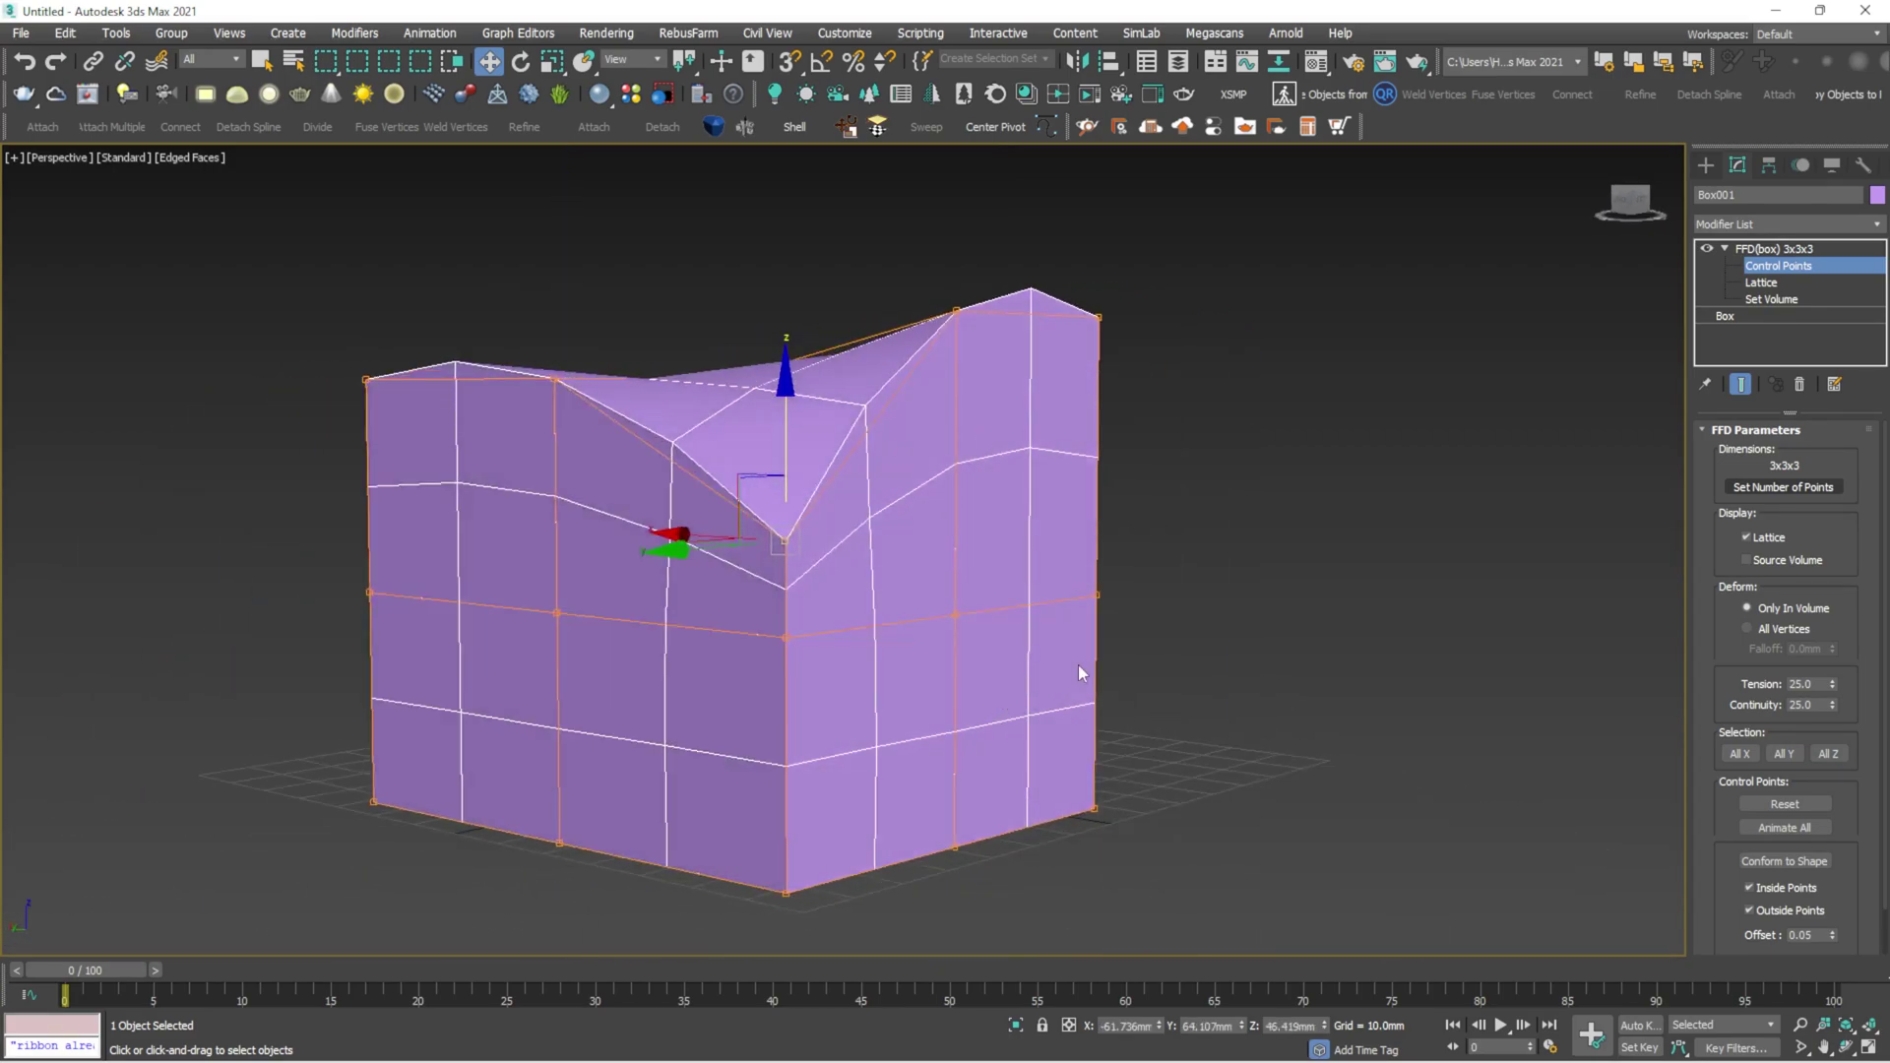
# Select the middle and bottom control points of one vertical corner edge and shift them inward along X to about -45 mm
pyautogui.moveTo(1065, 551); pyautogui.dragTo(1142, 847)
pyautogui.keyDown('alt'); pyautogui.moveTo(1109, 650); pyautogui.dragTo(1142, 674, button='middle'); pyautogui.keyUp('alt')
pyautogui.moveTo(980, 690); pyautogui.dragTo(890, 688)
pyautogui.keyDown('alt'); pyautogui.moveTo(848, 698); pyautogui.dragTo(787, 758, button='middle'); pyautogui.keyUp('alt')
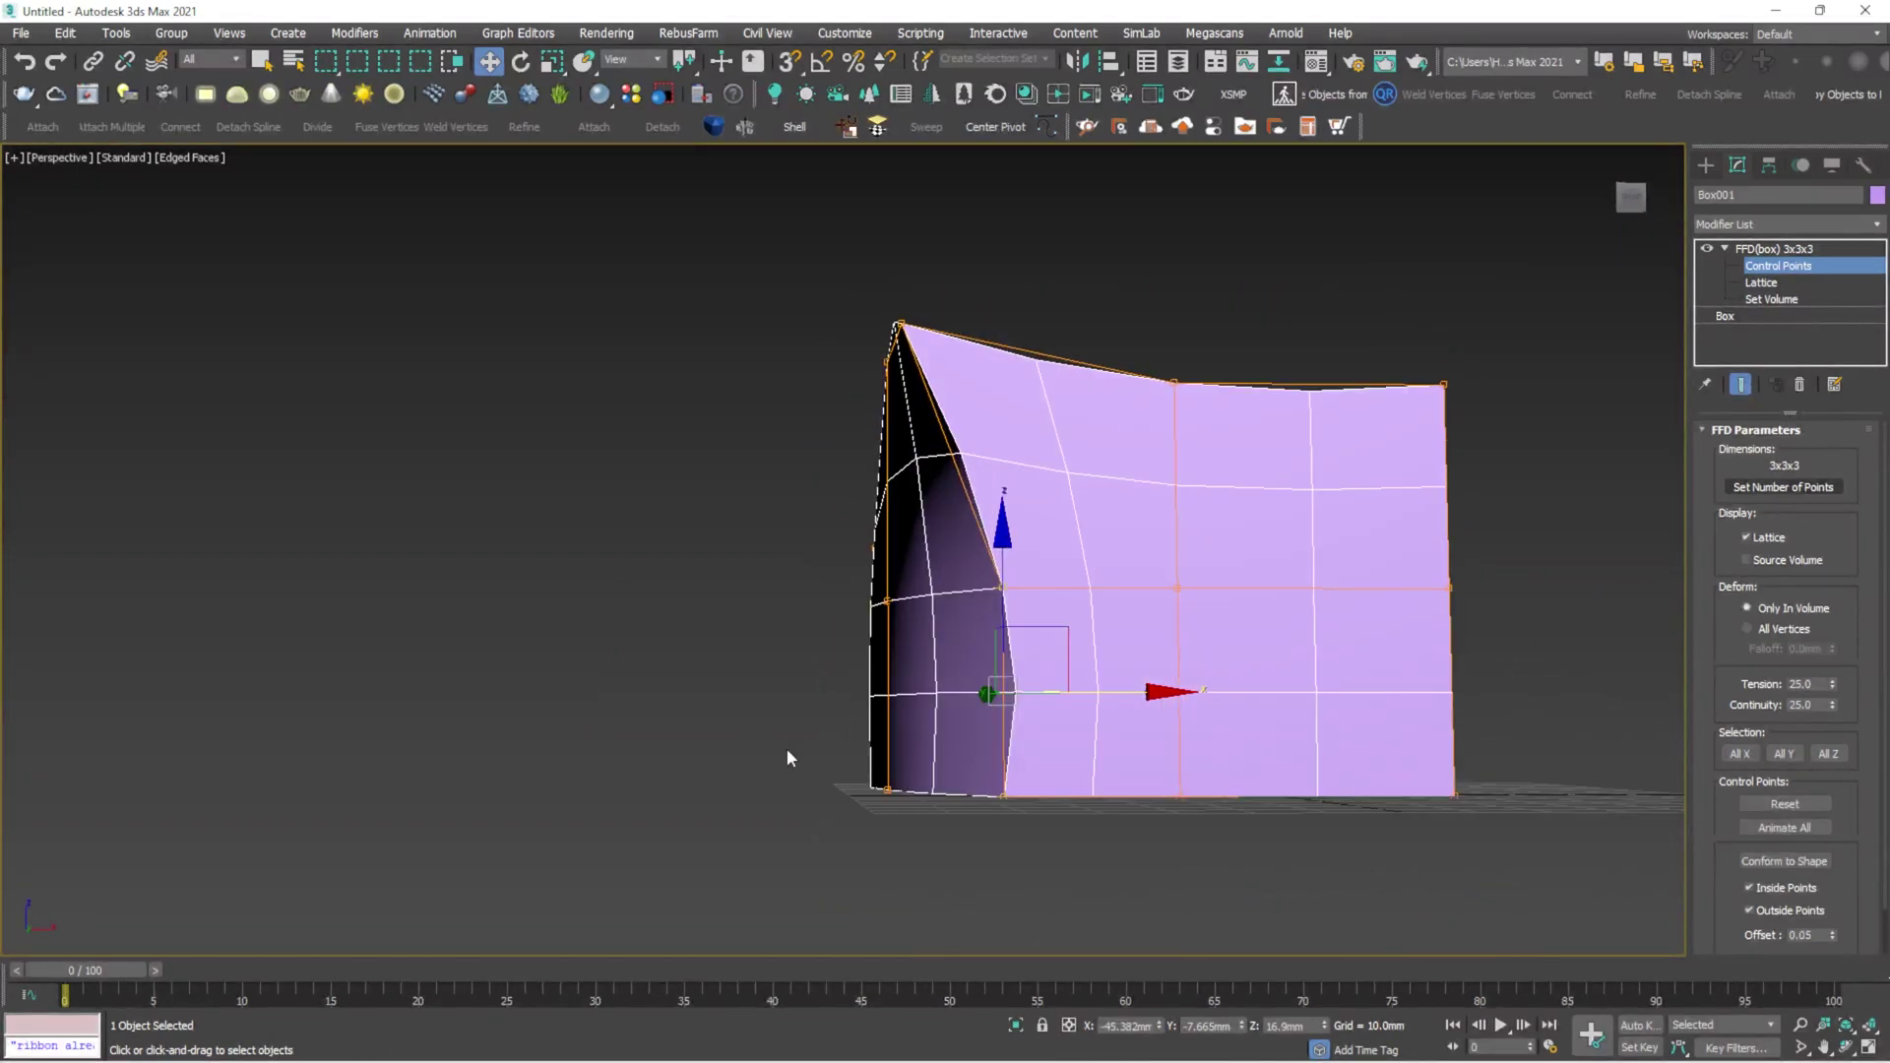
# Raise the three bottom-edge control points on the deformed side to about Z 13 mm, and leave control point editing
pyautogui.moveTo(990, 842); pyautogui.dragTo(991, 841)
pyautogui.moveTo(931, 694); pyautogui.dragTo(931, 623)
pyautogui.click(1727, 250)
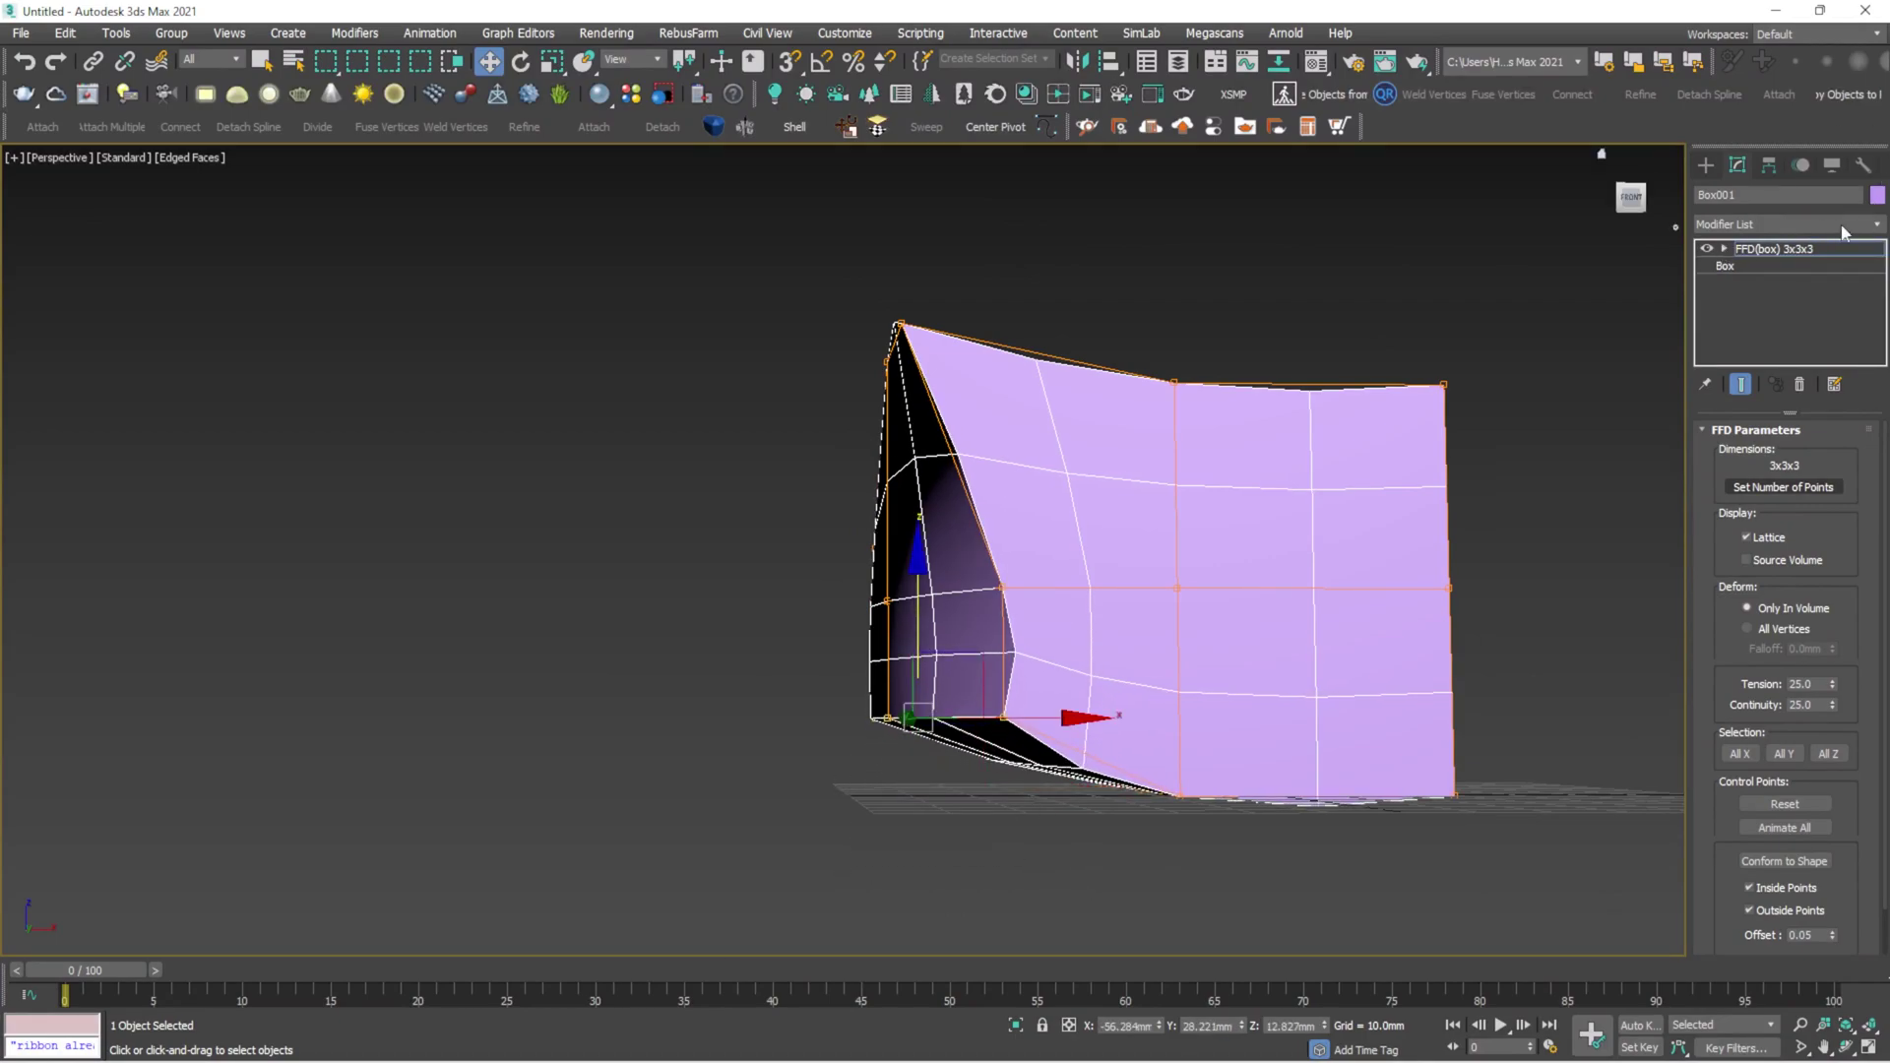
# Add a Chamfer modifier on top of the FFD(box) modifier of the deformed box
pyautogui.click(1877, 225)
pyautogui.press('h')
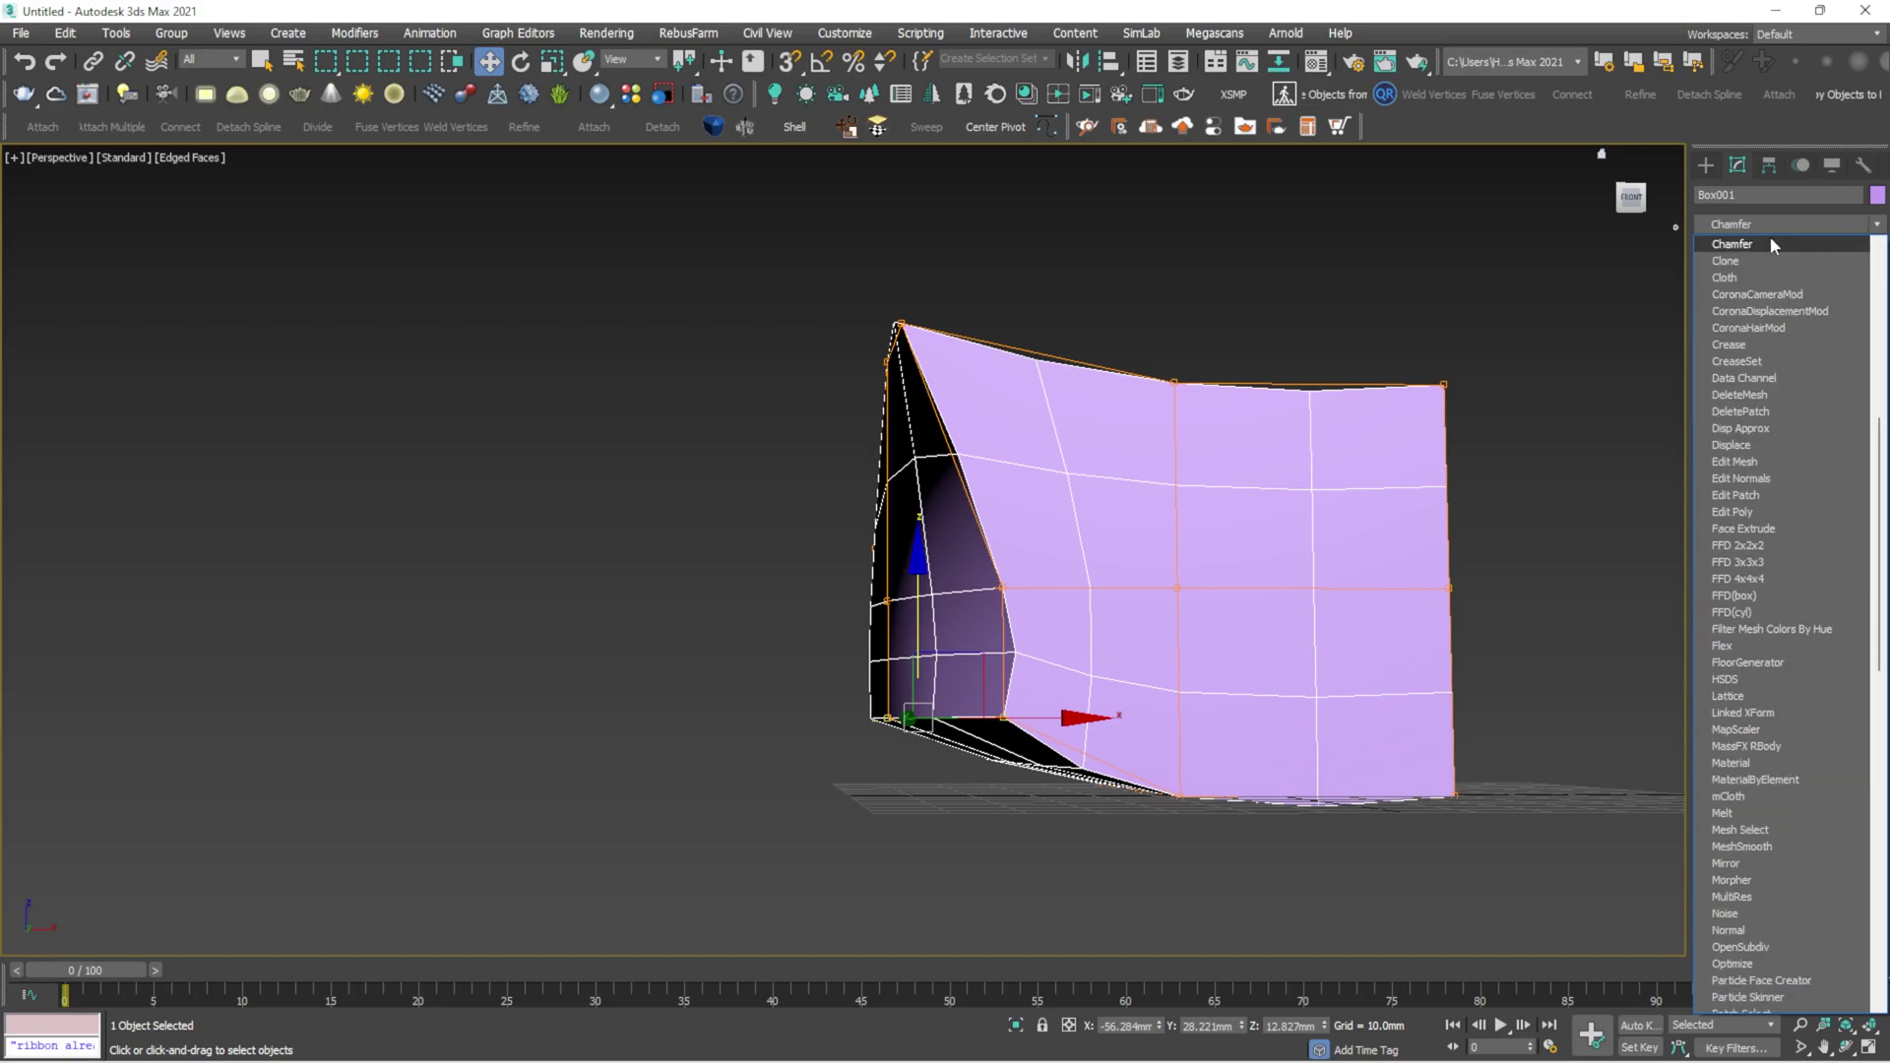
pyautogui.click(1768, 241)
pyautogui.keyDown('alt'); pyautogui.moveTo(1138, 278); pyautogui.dragTo(1339, 311, button='middle'); pyautogui.keyUp('alt')
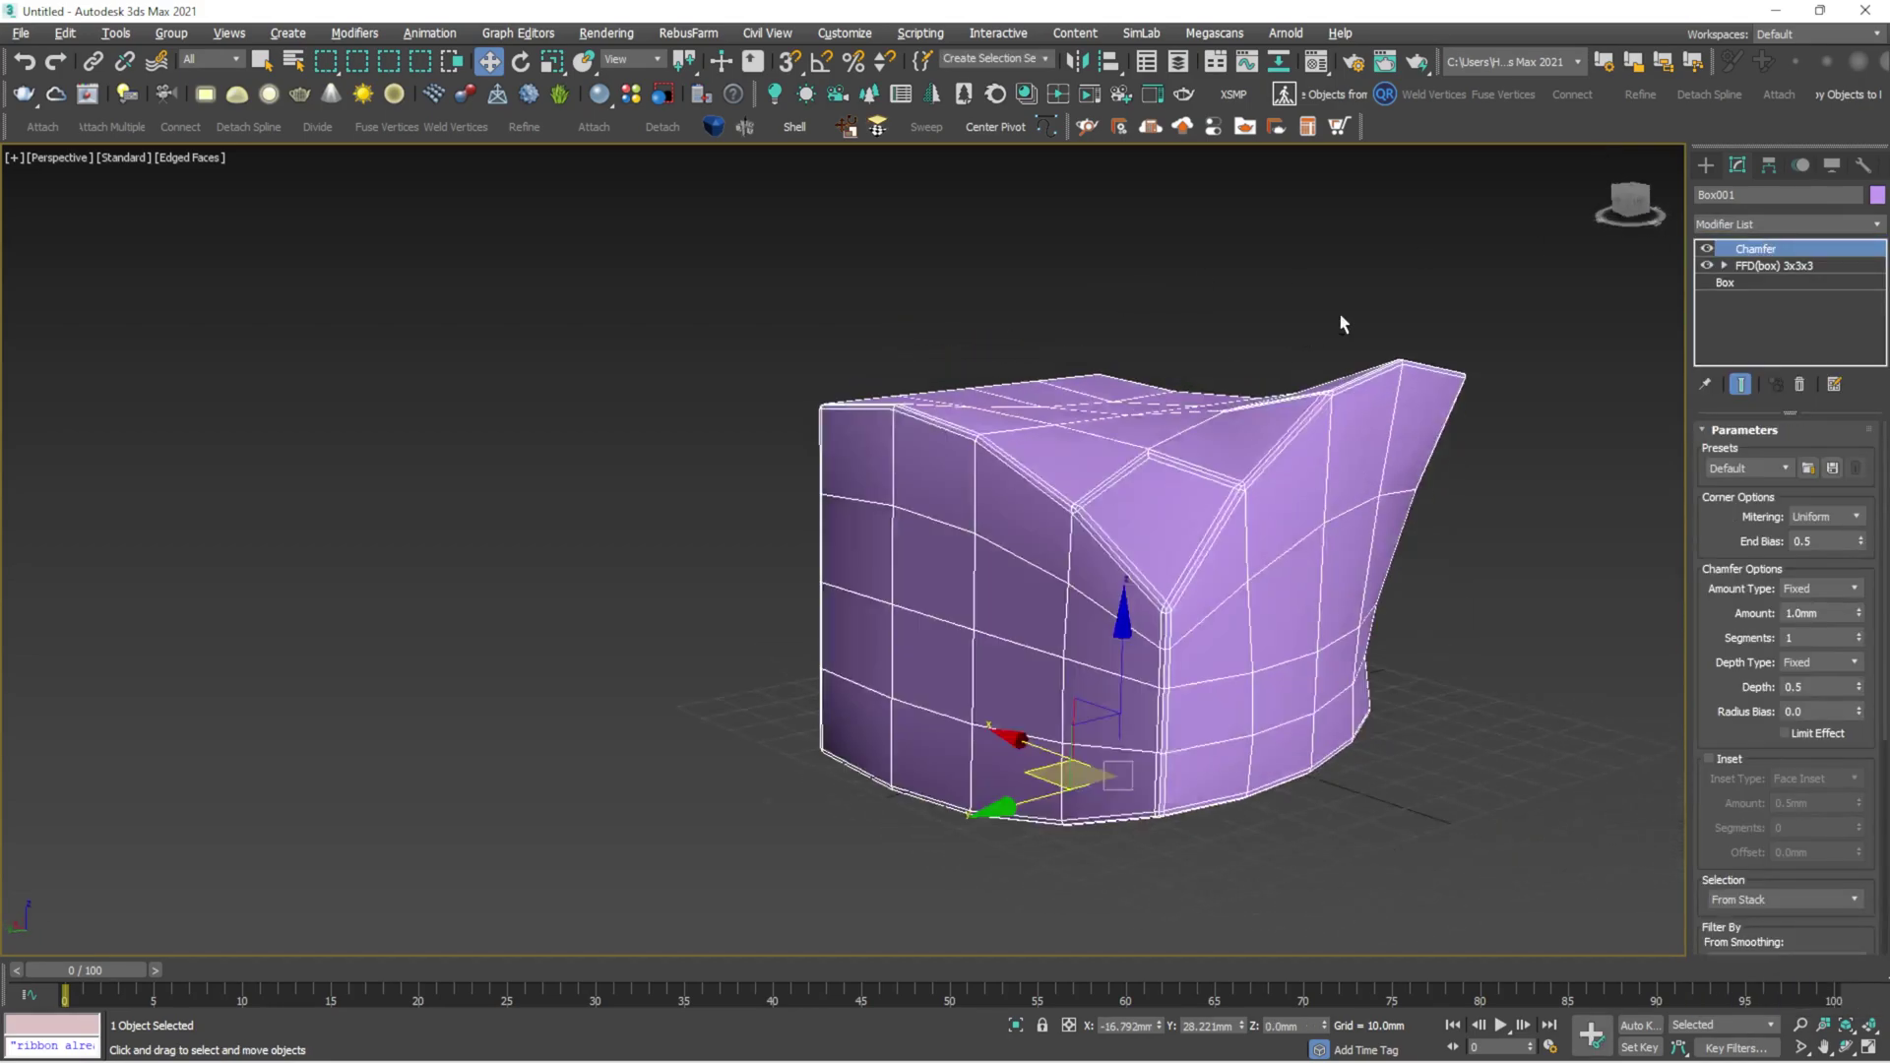
pyautogui.scroll(5, 1299, 467)
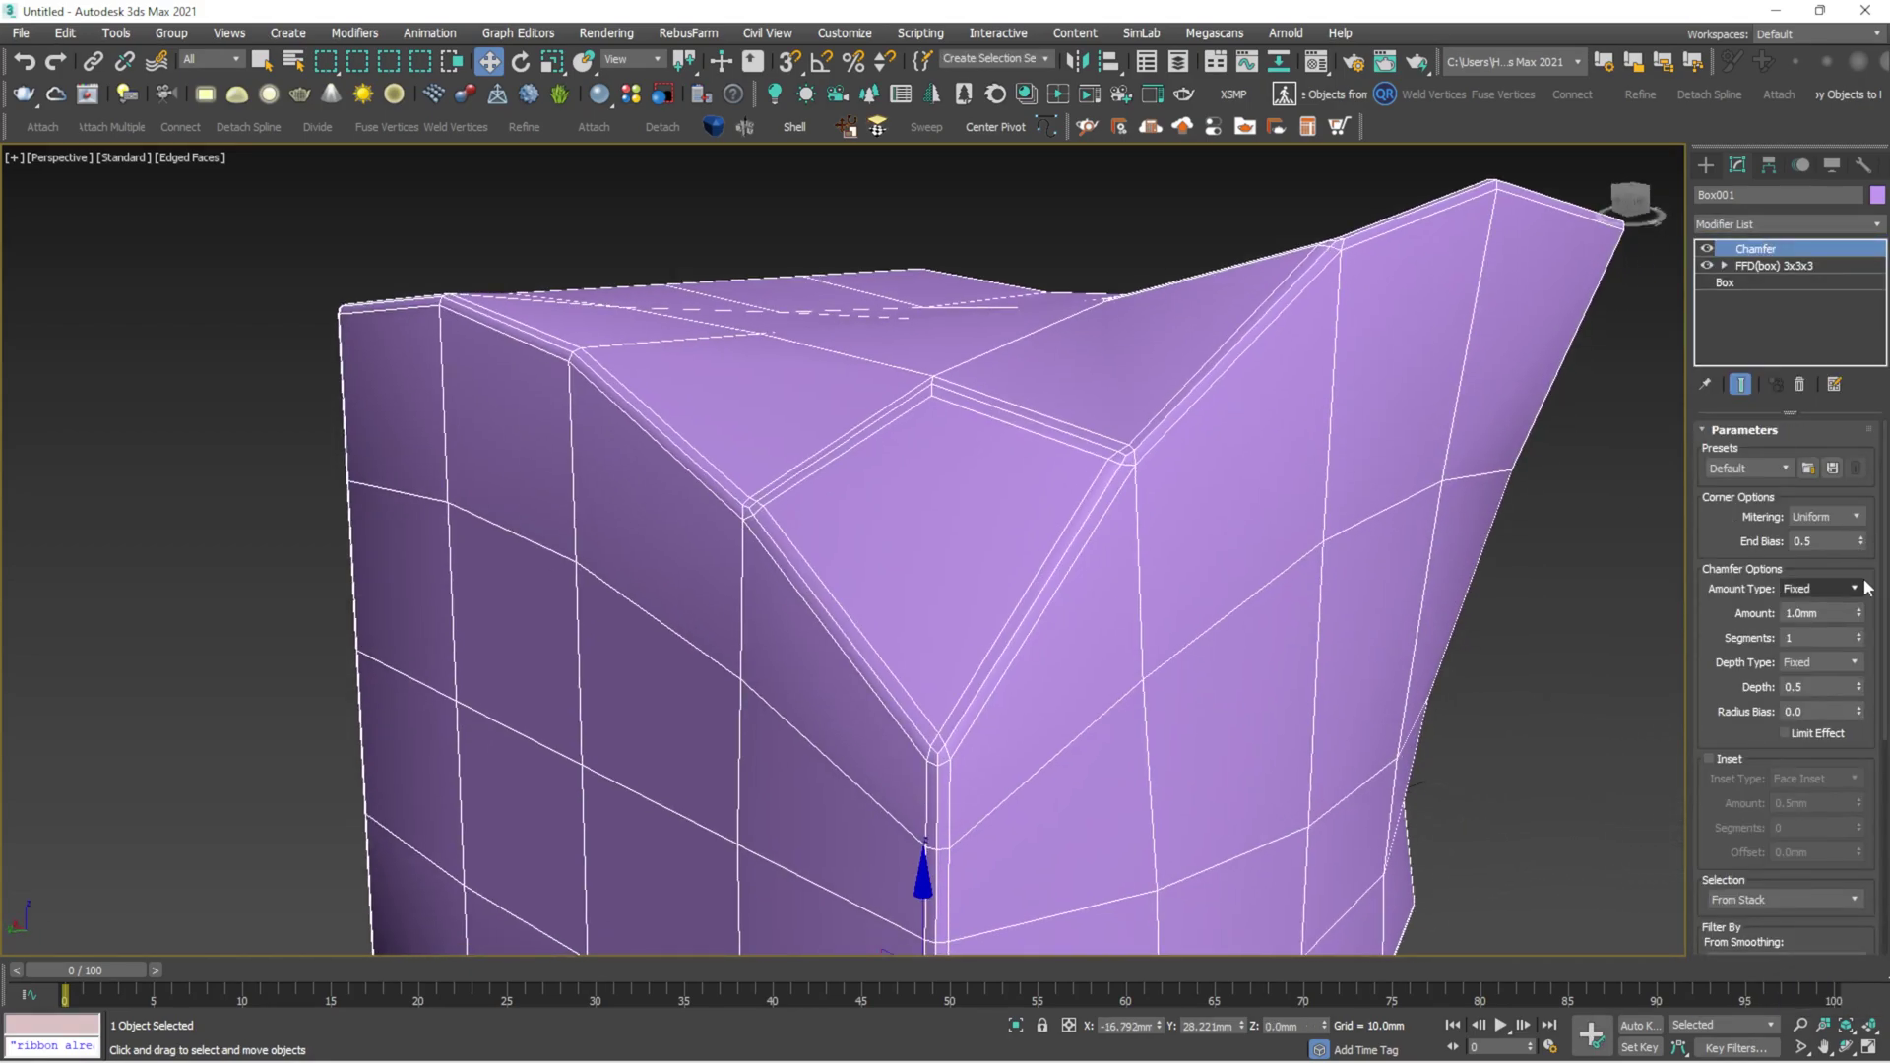
# Set the Chamfer modifier's amount to 3 mm and its segments to 3
pyautogui.doubleClick(1817, 613)
pyautogui.write('3')
pyautogui.press('Return')
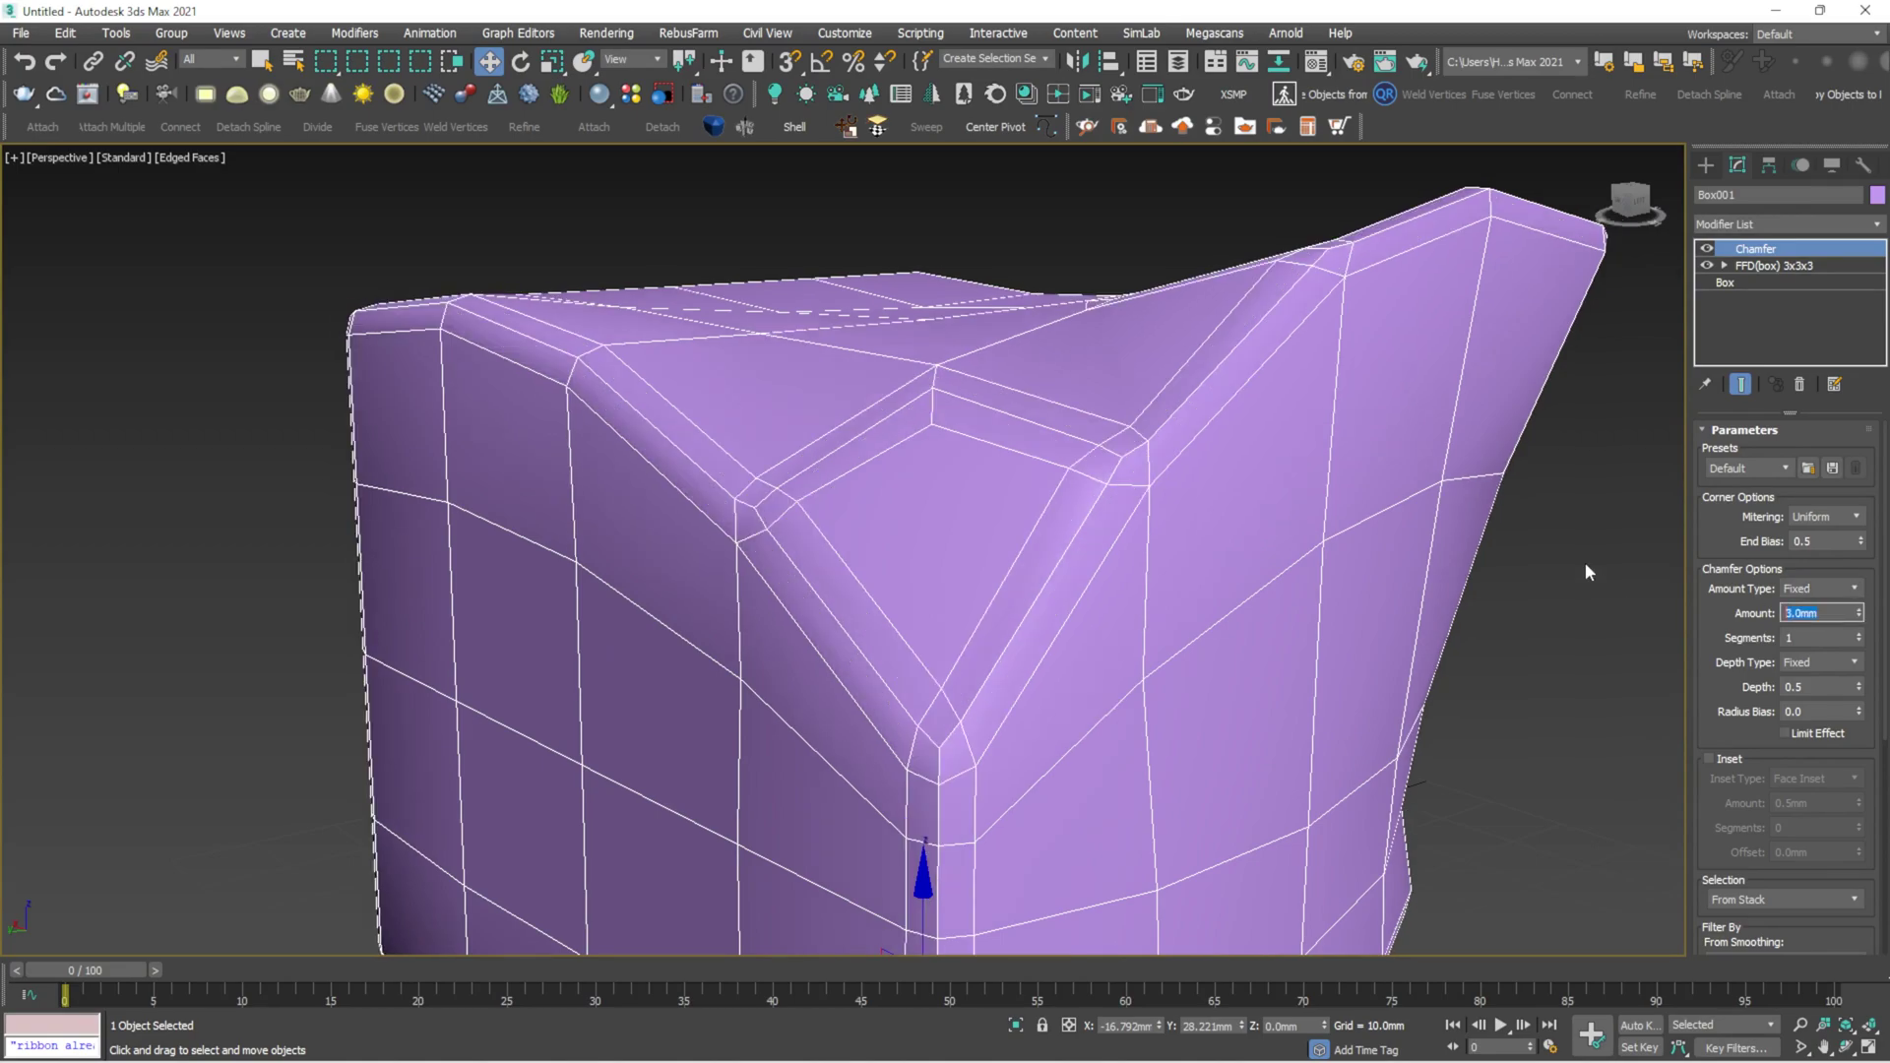
pyautogui.scroll(-4, 1297, 478)
pyautogui.click(1859, 634)
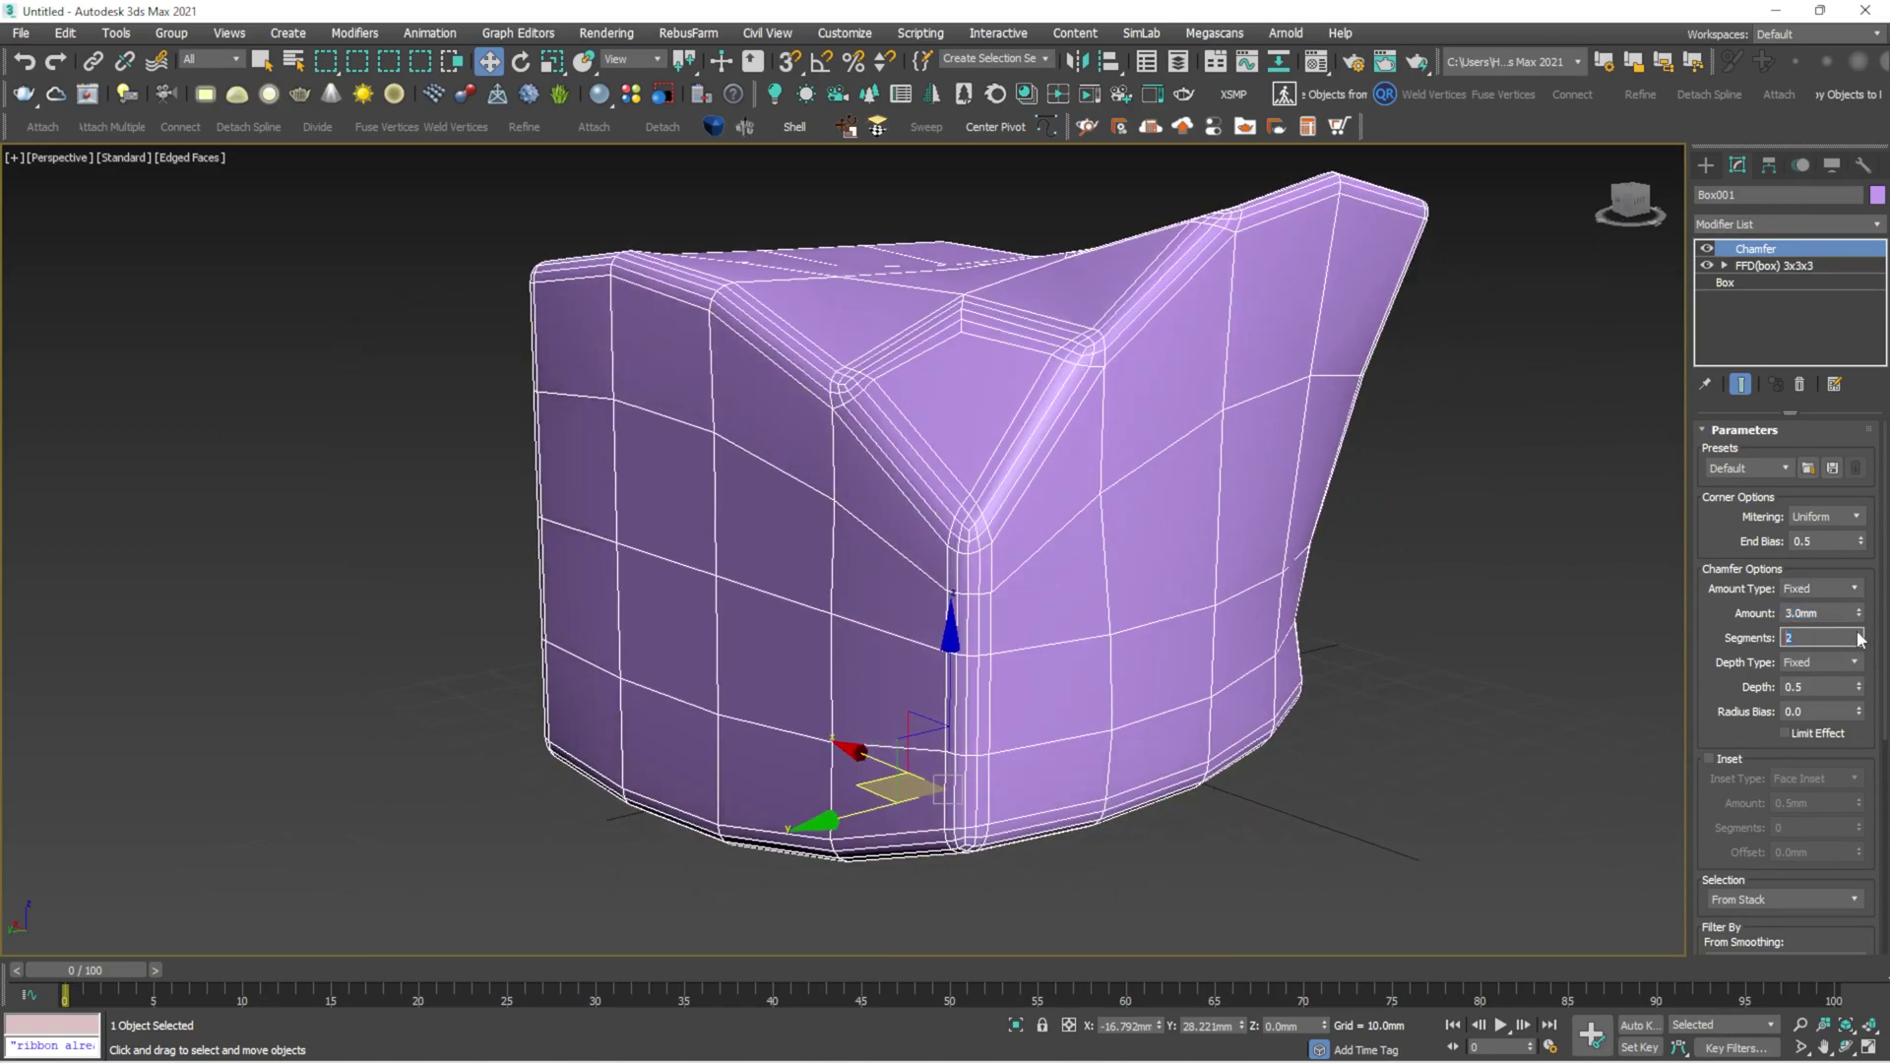
pyautogui.click(1549, 565)
pyautogui.click(1178, 399)
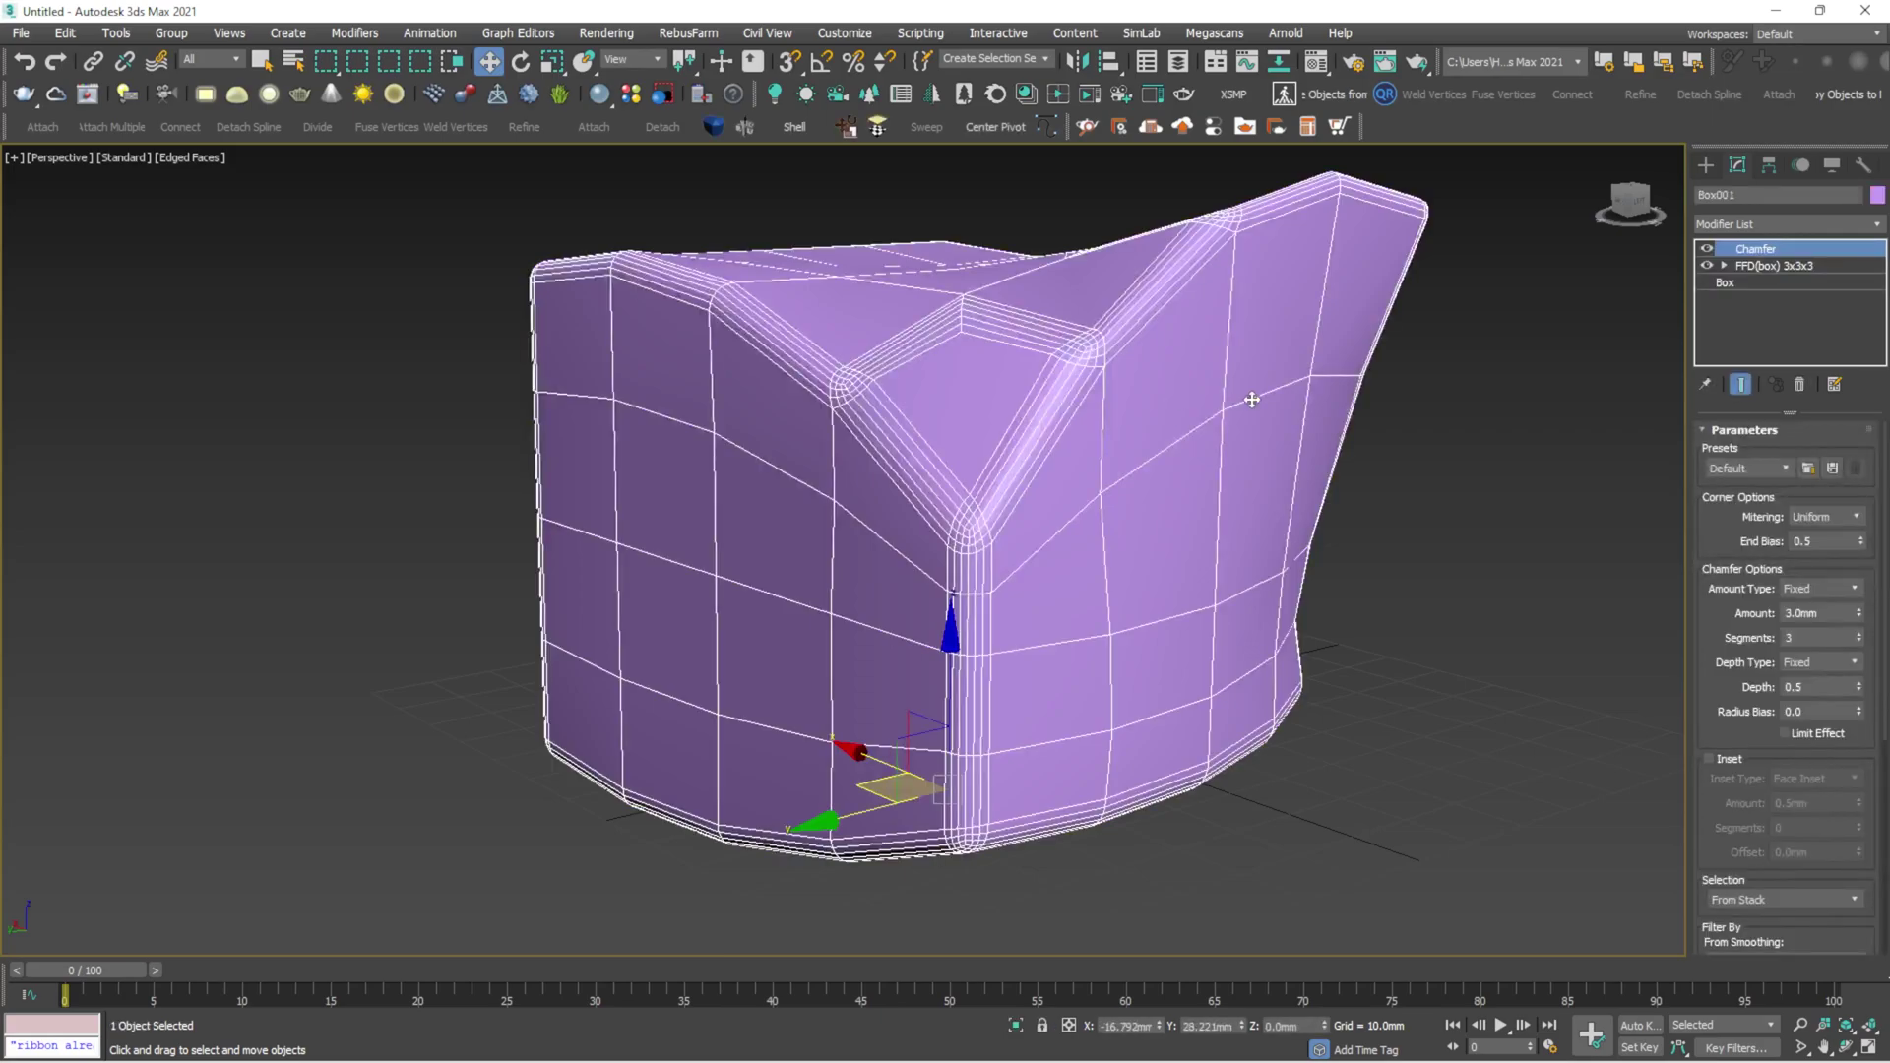
# Hide the edged faces and examine the chamfered edges of the deformed box from several sides, near and far
pyautogui.press('F4')
pyautogui.moveTo(1215, 421)
pyautogui.keyDown('alt'); pyautogui.mouseDown(button='middle')
pyautogui.moveTo(1143, 489)
pyautogui.moveTo(1025, 443)
pyautogui.moveTo(1030, 541)
pyautogui.moveTo(883, 497)
pyautogui.mouseUp(button='middle'); pyautogui.keyUp('alt')
pyautogui.scroll(3, 882, 497)
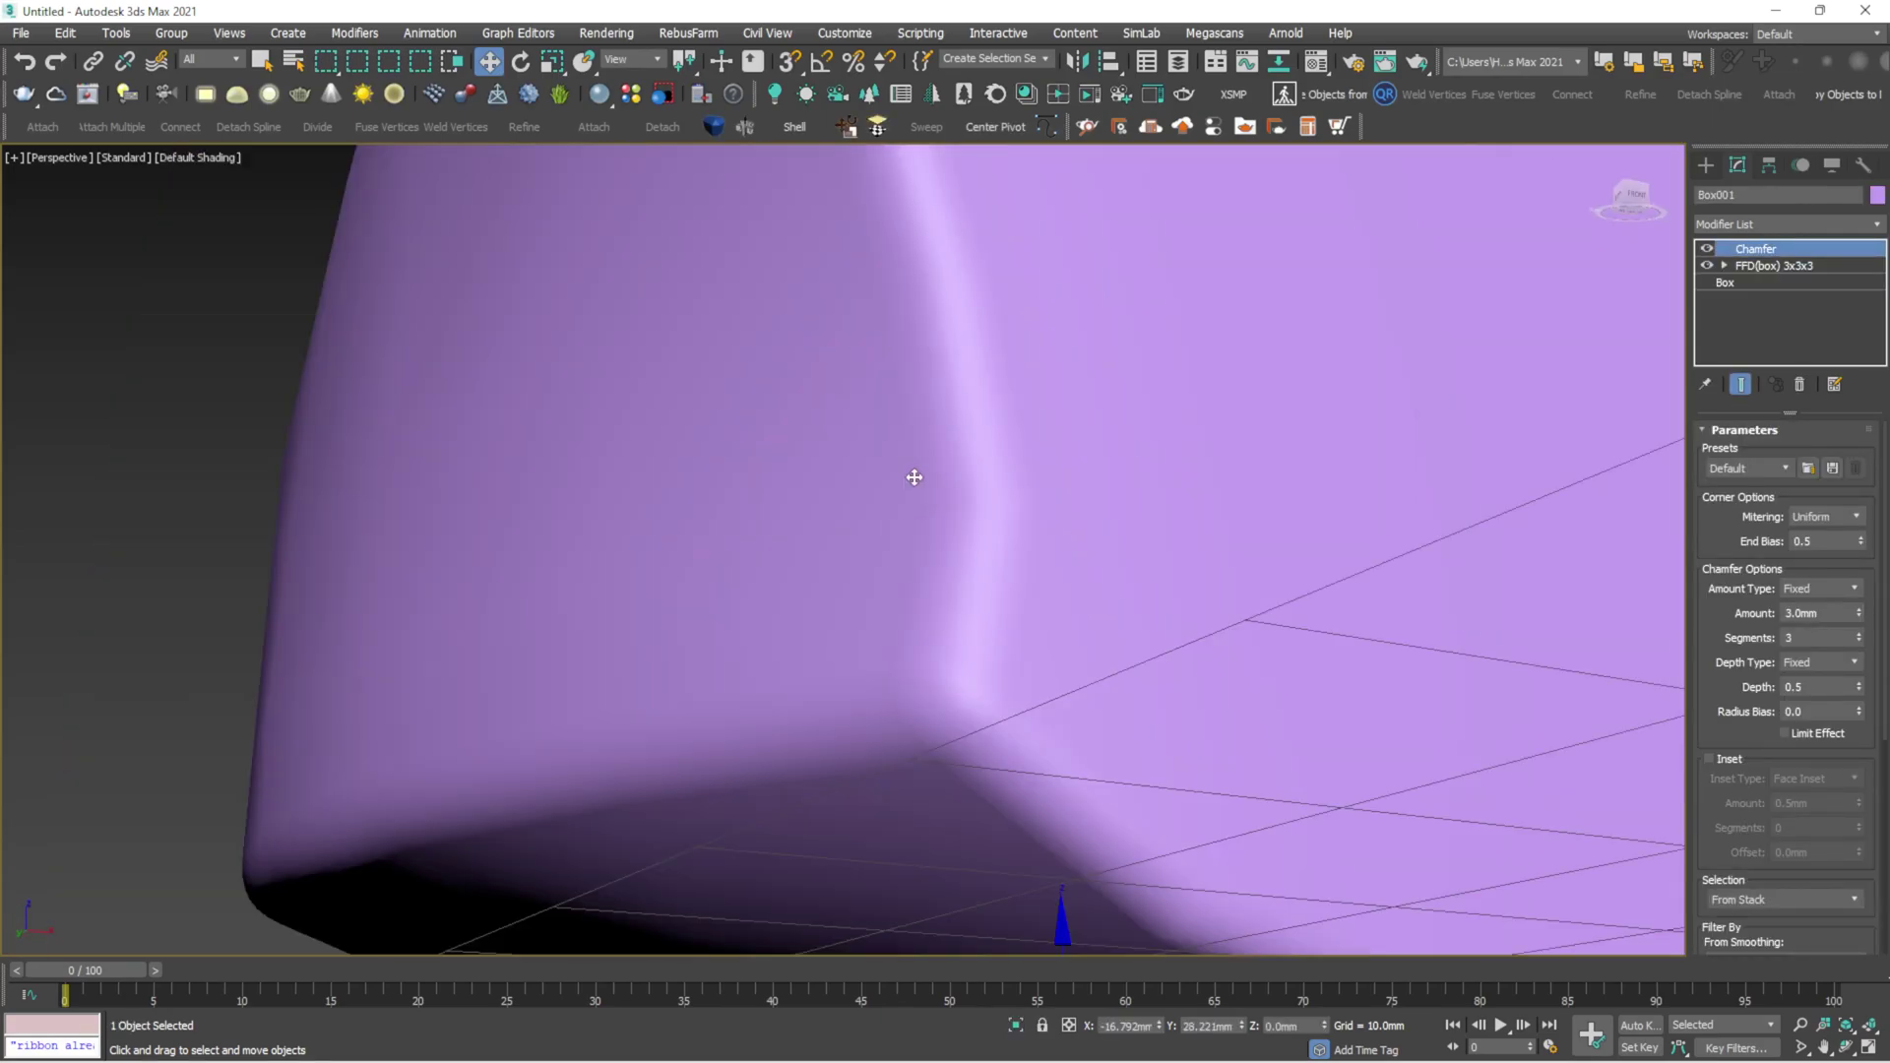
pyautogui.scroll(-4, 912, 477)
pyautogui.hotkey('ctrl', 'd')
pyautogui.scroll(6, 916, 491)
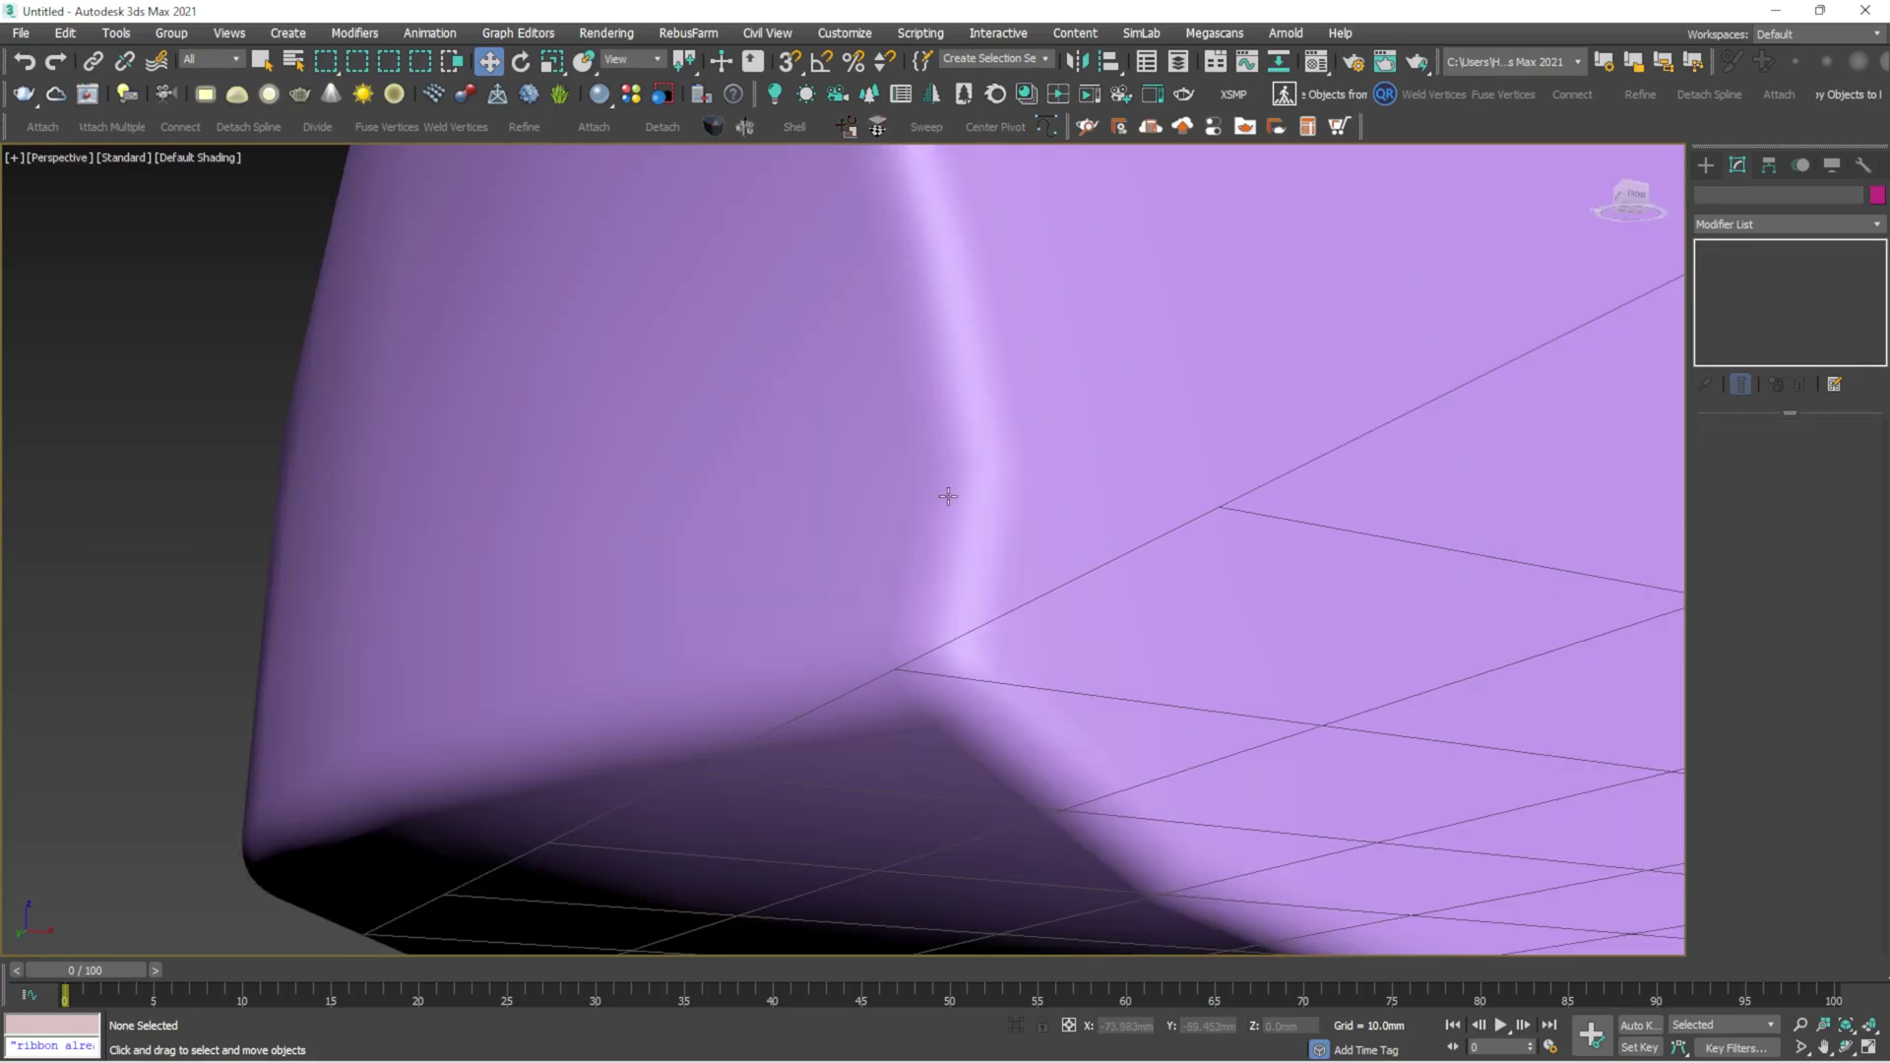
pyautogui.scroll(-6, 948, 497)
pyautogui.keyDown('alt'); pyautogui.moveTo(937, 510); pyautogui.dragTo(1224, 428, button='middle'); pyautogui.keyUp('alt')
pyautogui.click(1083, 428)
pyautogui.hotkey('ctrl', 'd')
pyautogui.click(1050, 355)
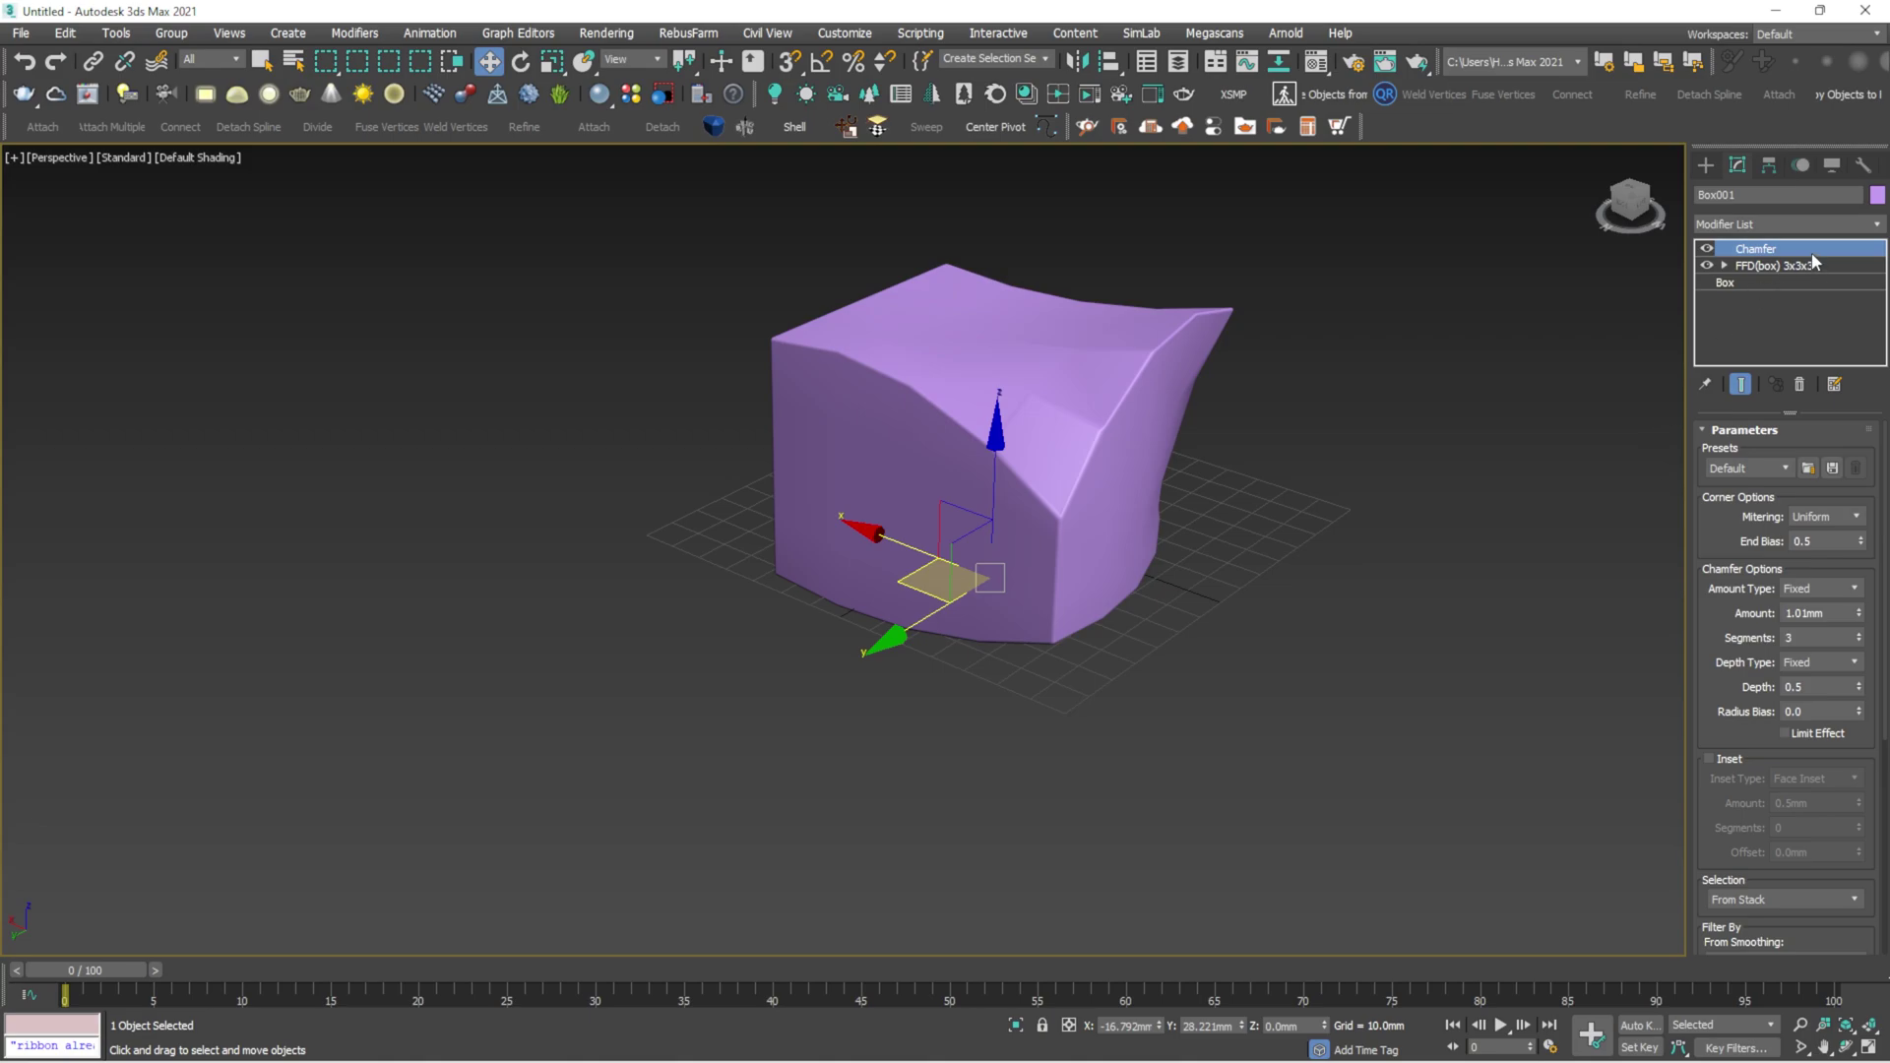
# Delete the deformed box and create a new standard box about 38 mm long, 48 mm wide and 35 mm high
pyautogui.press('Delete')
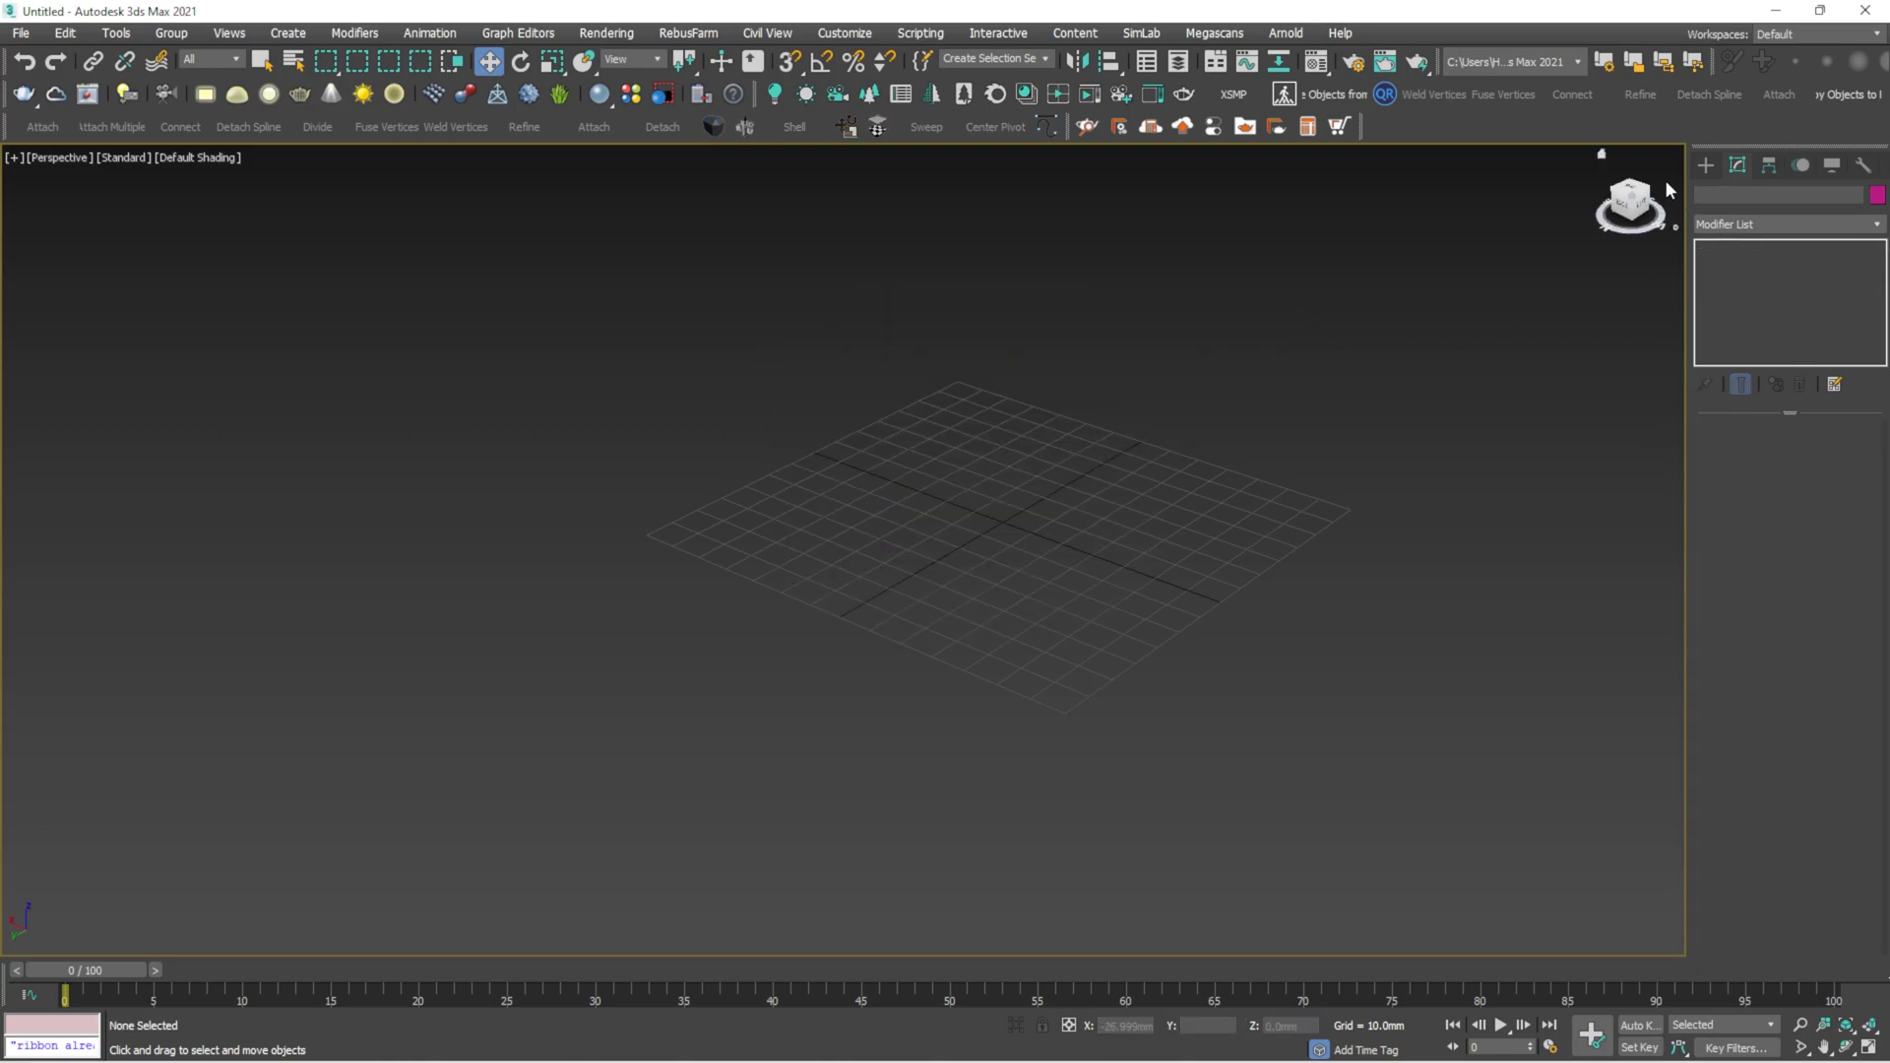
pyautogui.click(1707, 164)
pyautogui.click(1747, 283)
pyautogui.scroll(5, 945, 483)
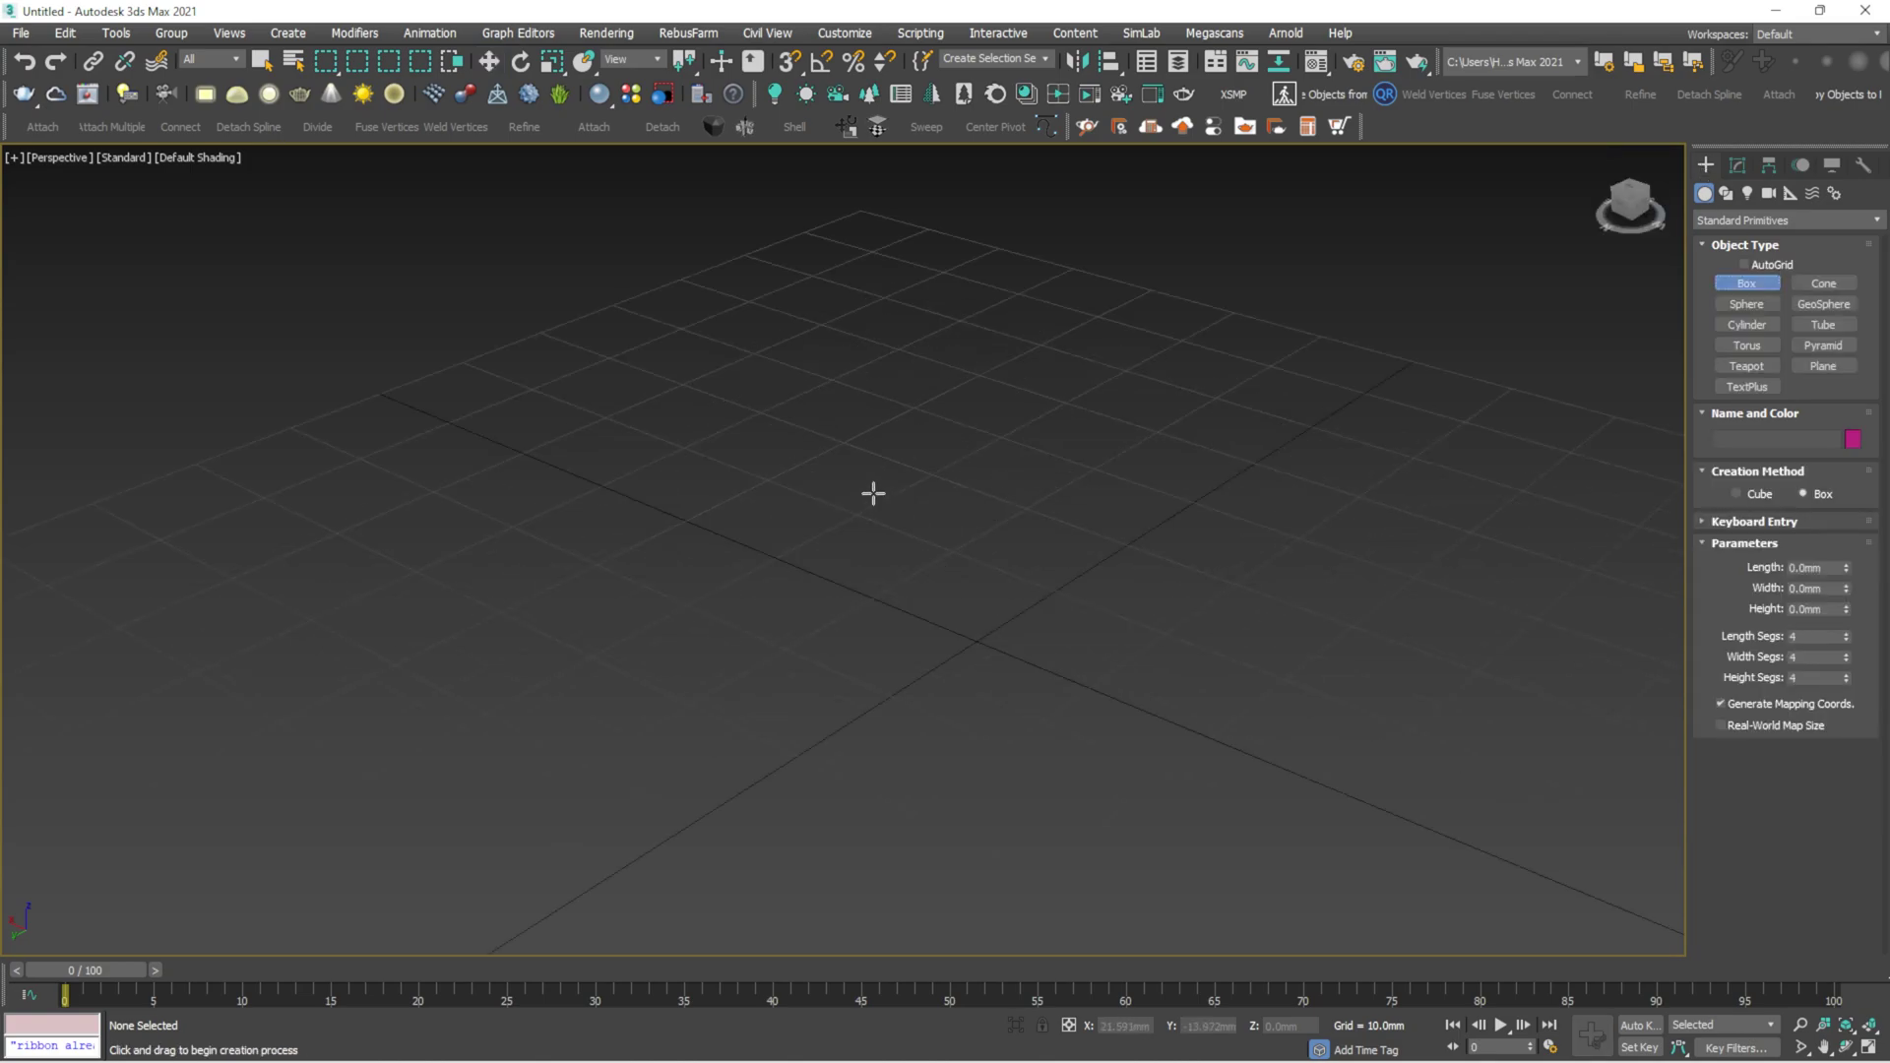
pyautogui.moveTo(873, 493); pyautogui.dragTo(1088, 962)
pyautogui.click(1082, 544)
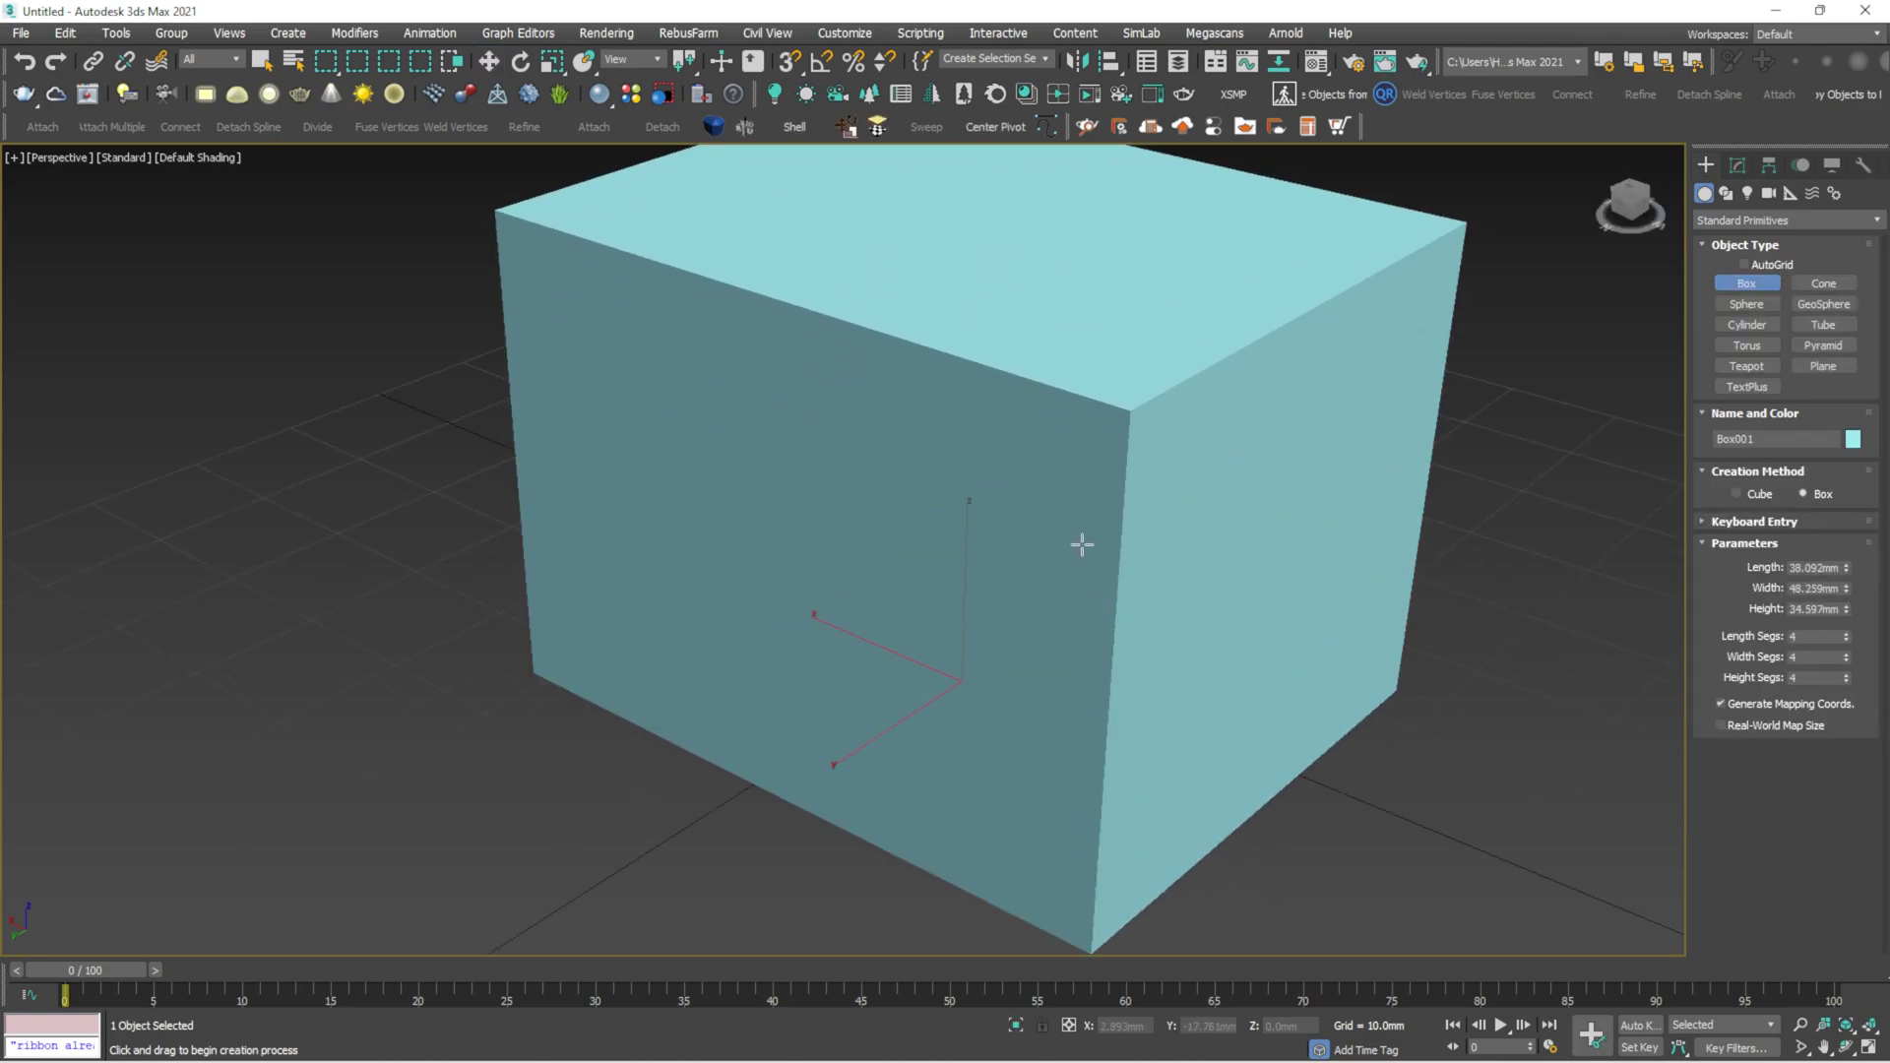
pyautogui.press('w')
# Set the new box's length, width and height segments to 25 each and show its edged faces
pyautogui.click(1738, 164)
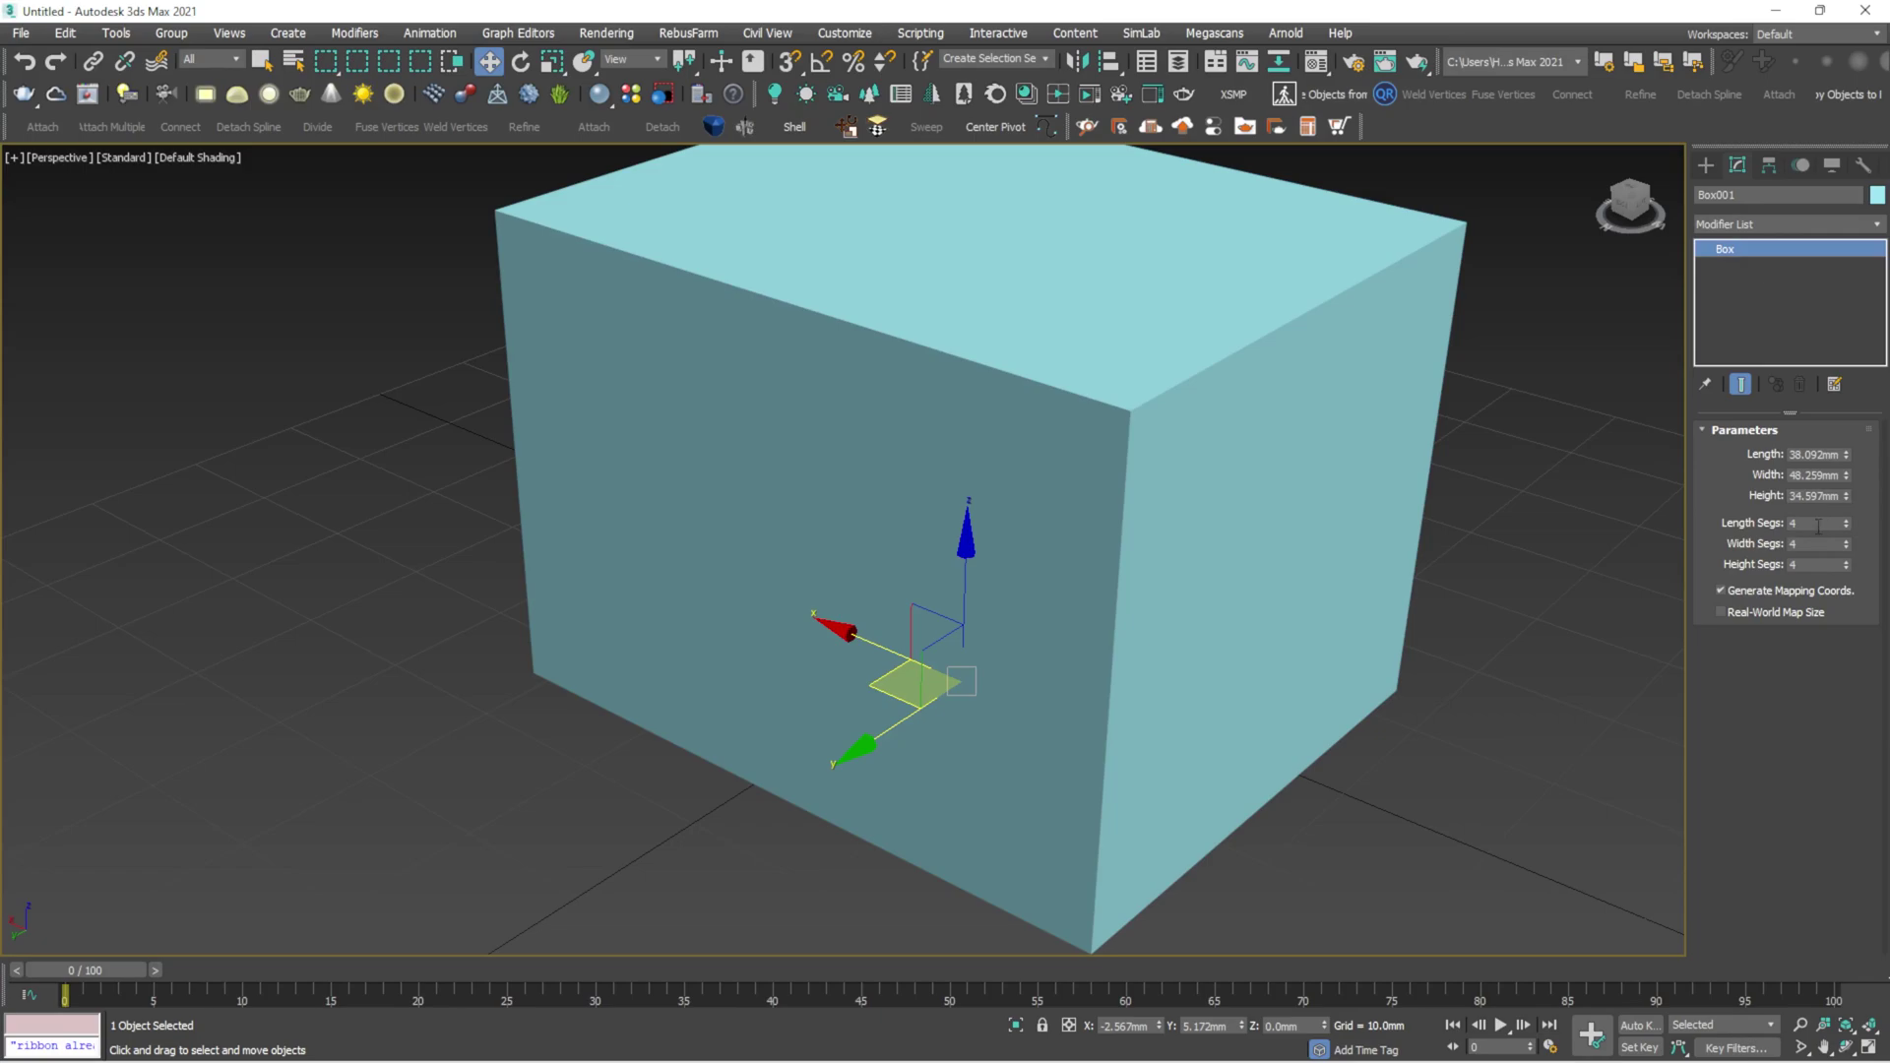
pyautogui.click(1818, 525)
pyautogui.click(1823, 542)
pyautogui.click(1825, 564)
pyautogui.press('Return')
pyautogui.press('F4')
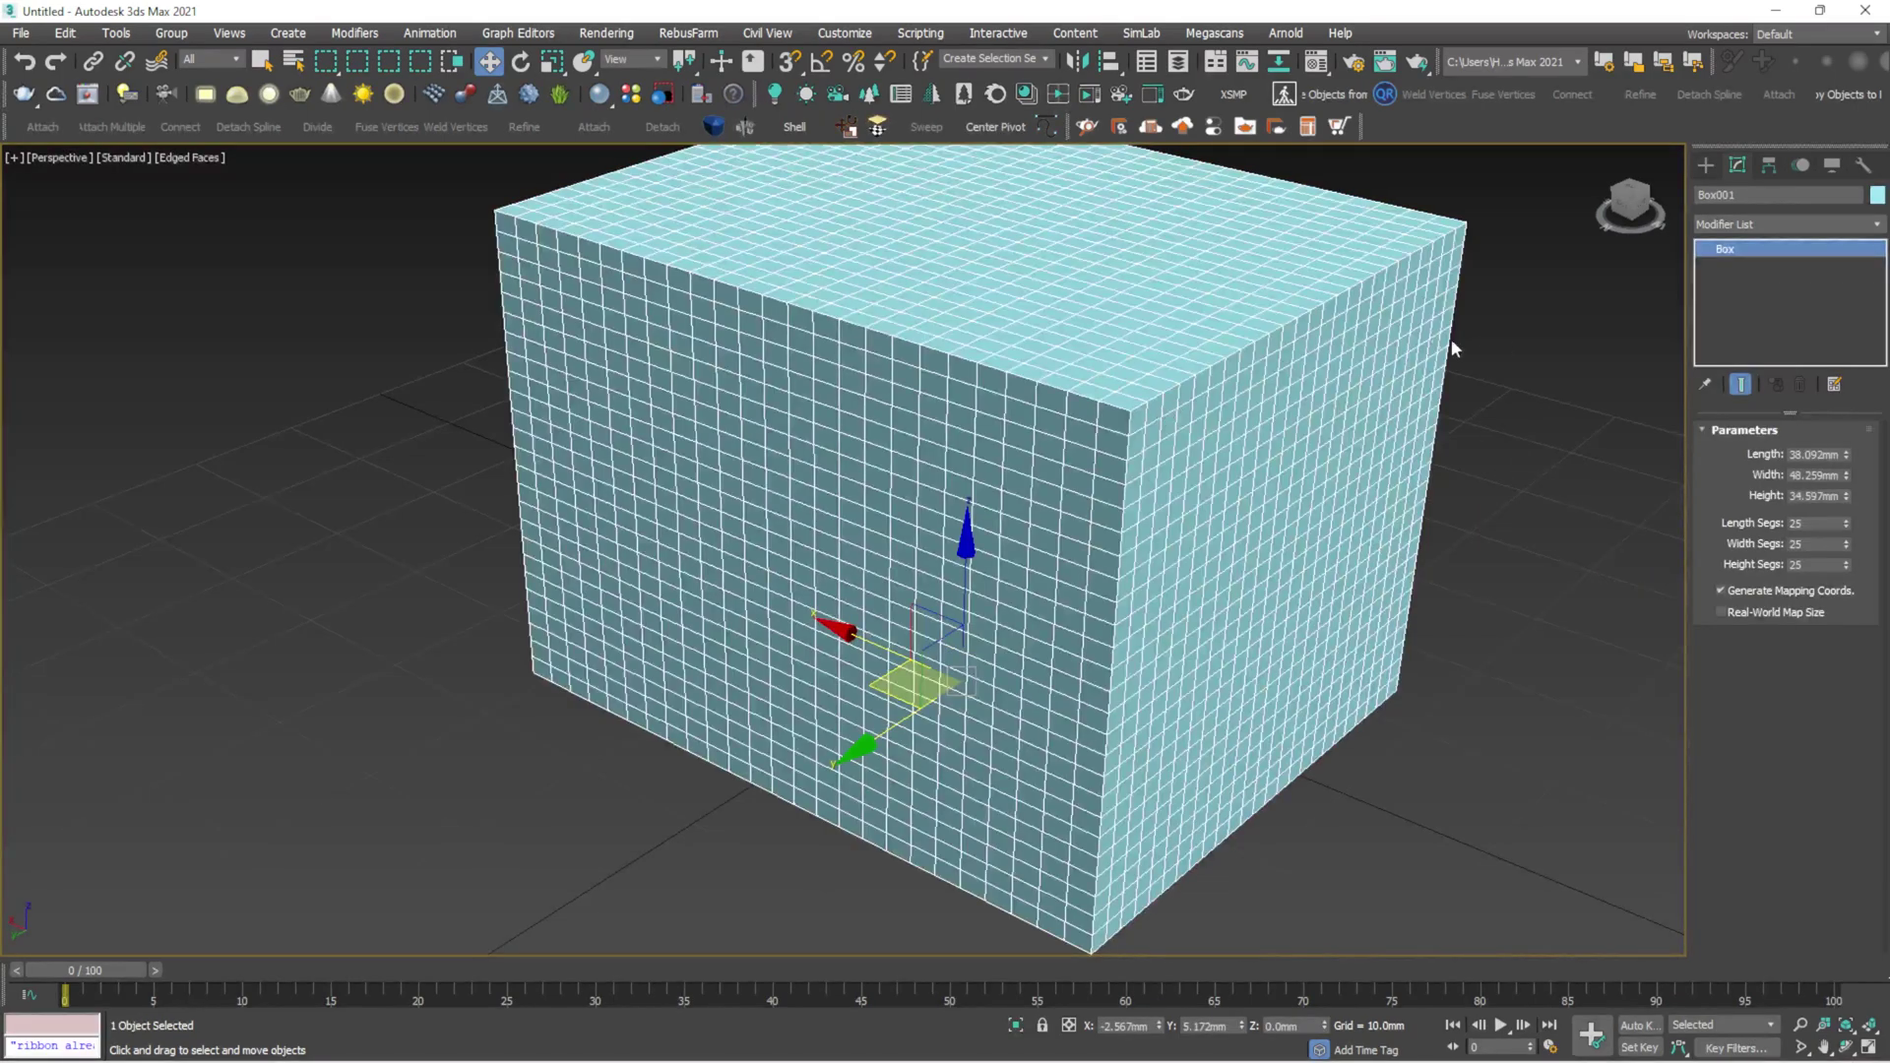
# Examine the dense segment grid on the new box's top and sides from several angles and distances
pyautogui.scroll(8, 1132, 419)
pyautogui.scroll(-6, 1131, 422)
pyautogui.keyDown('alt'); pyautogui.moveTo(1131, 422); pyautogui.dragTo(1170, 506, button='middle'); pyautogui.keyUp('alt')
pyautogui.scroll(5, 957, 397)
pyautogui.scroll(-5, 953, 394)
pyautogui.moveTo(949, 363)
pyautogui.keyDown('alt'); pyautogui.mouseDown(button='middle')
pyautogui.moveTo(948, 419)
pyautogui.moveTo(944, 375)
pyautogui.mouseUp(button='middle'); pyautogui.keyUp('alt')
pyautogui.scroll(6, 943, 375)
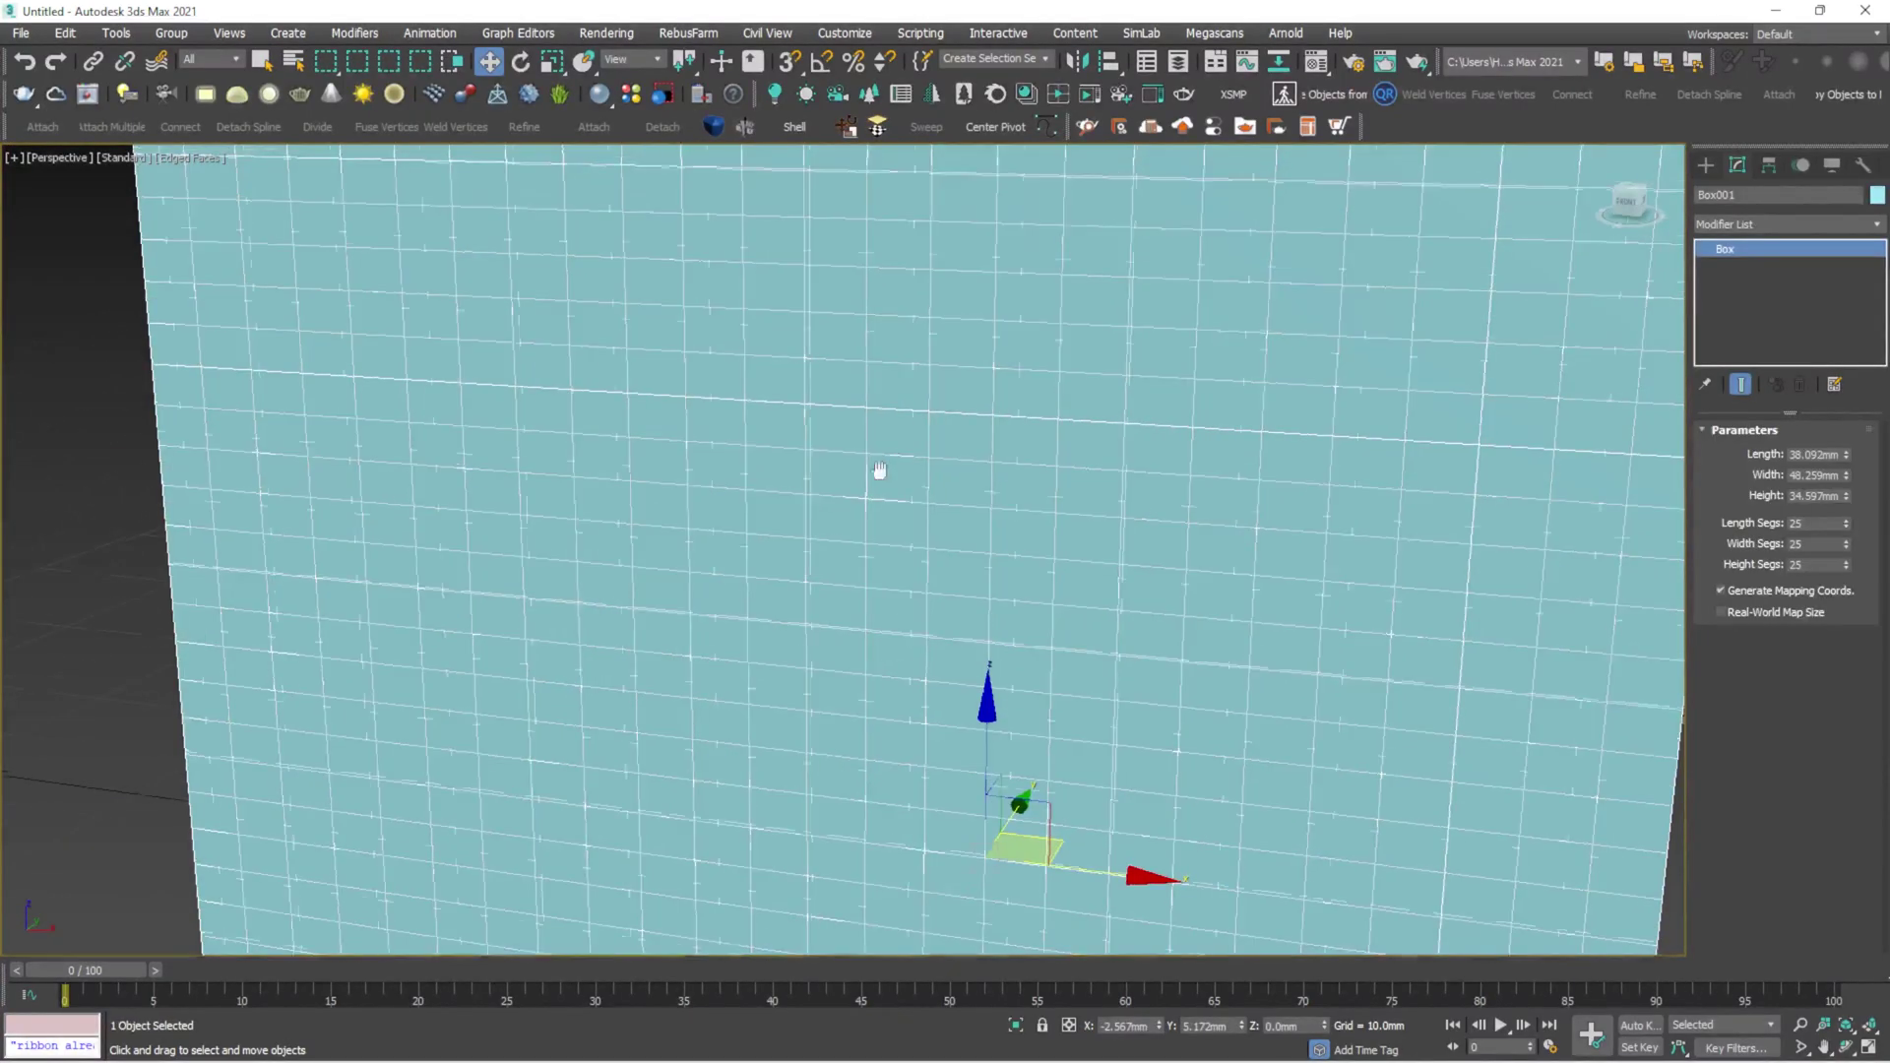
pyautogui.scroll(-6, 877, 472)
pyautogui.moveTo(878, 473)
pyautogui.keyDown('alt'); pyautogui.mouseDown(button='middle')
pyautogui.moveTo(867, 512)
pyautogui.moveTo(886, 463)
pyautogui.moveTo(849, 497)
pyautogui.mouseUp(button='middle'); pyautogui.keyUp('alt')
pyautogui.scroll(5, 848, 497)
pyautogui.scroll(2, 849, 498)
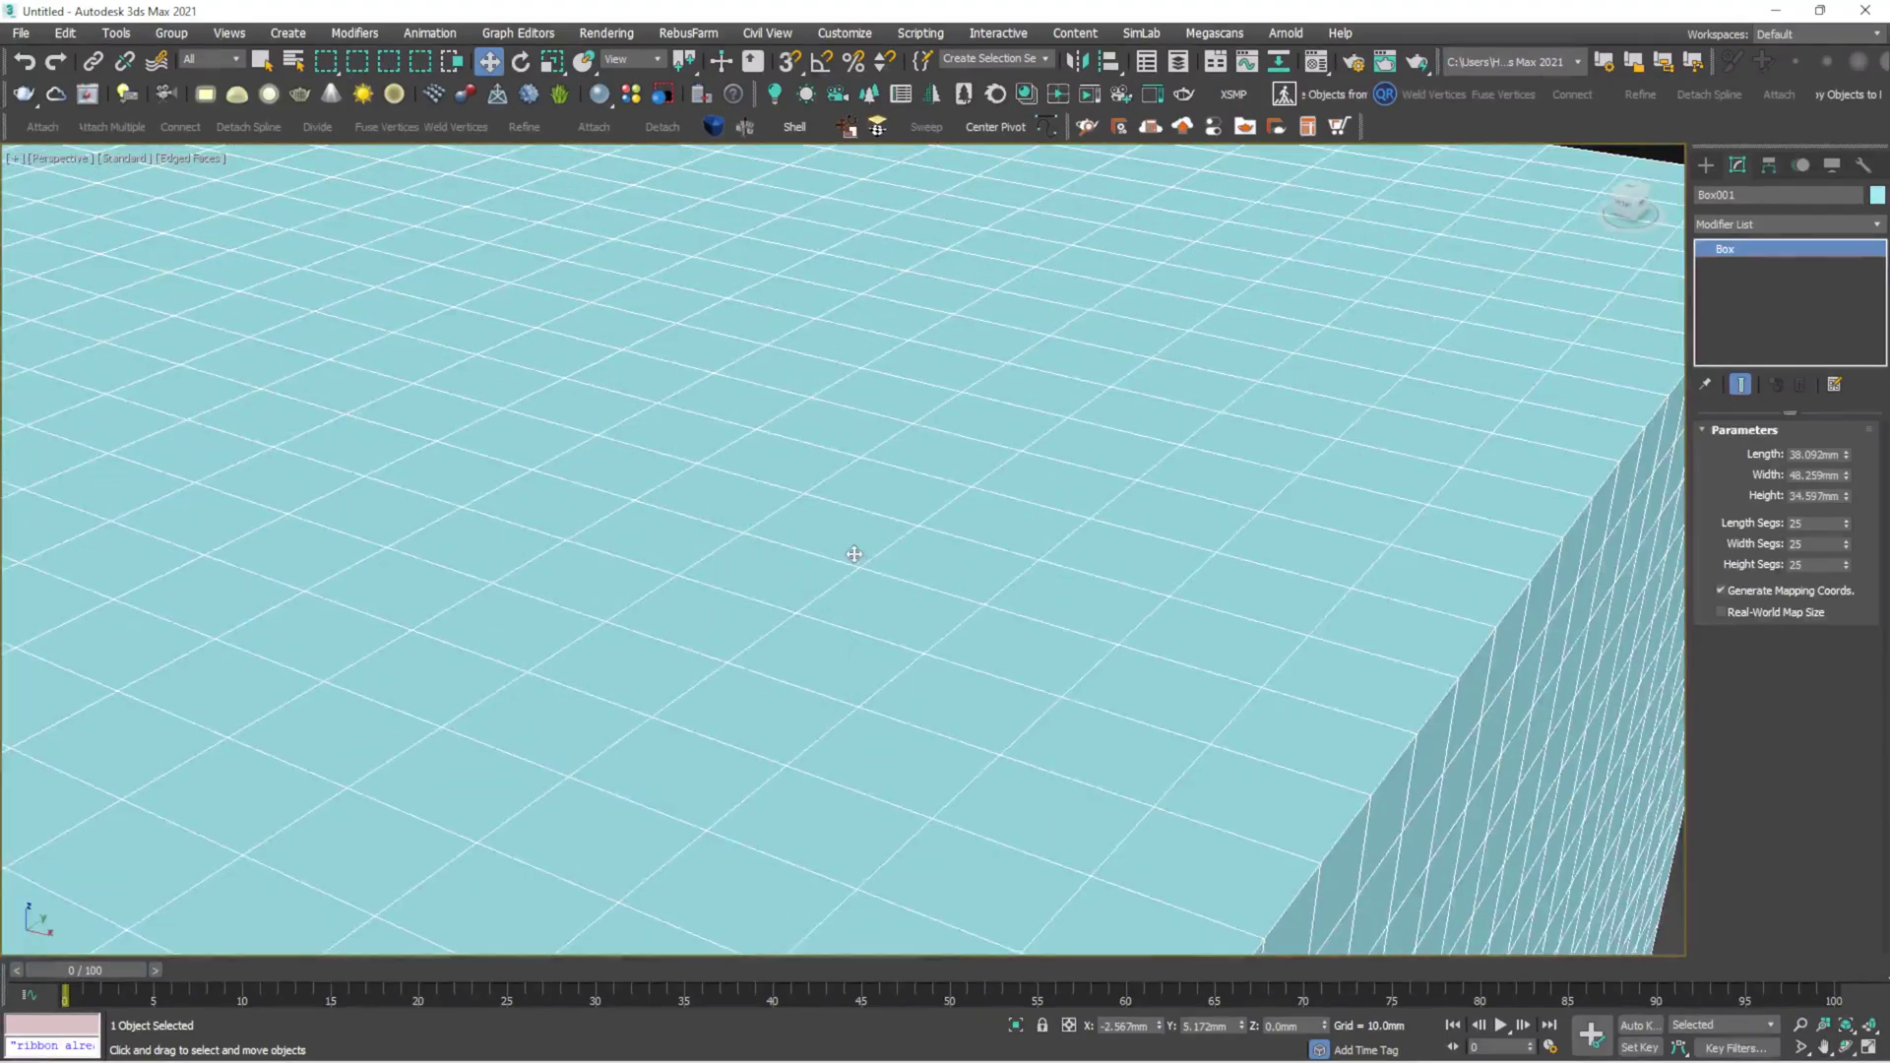
pyautogui.scroll(-6, 857, 552)
pyautogui.scroll(6, 861, 452)
pyautogui.scroll(-3, 971, 508)
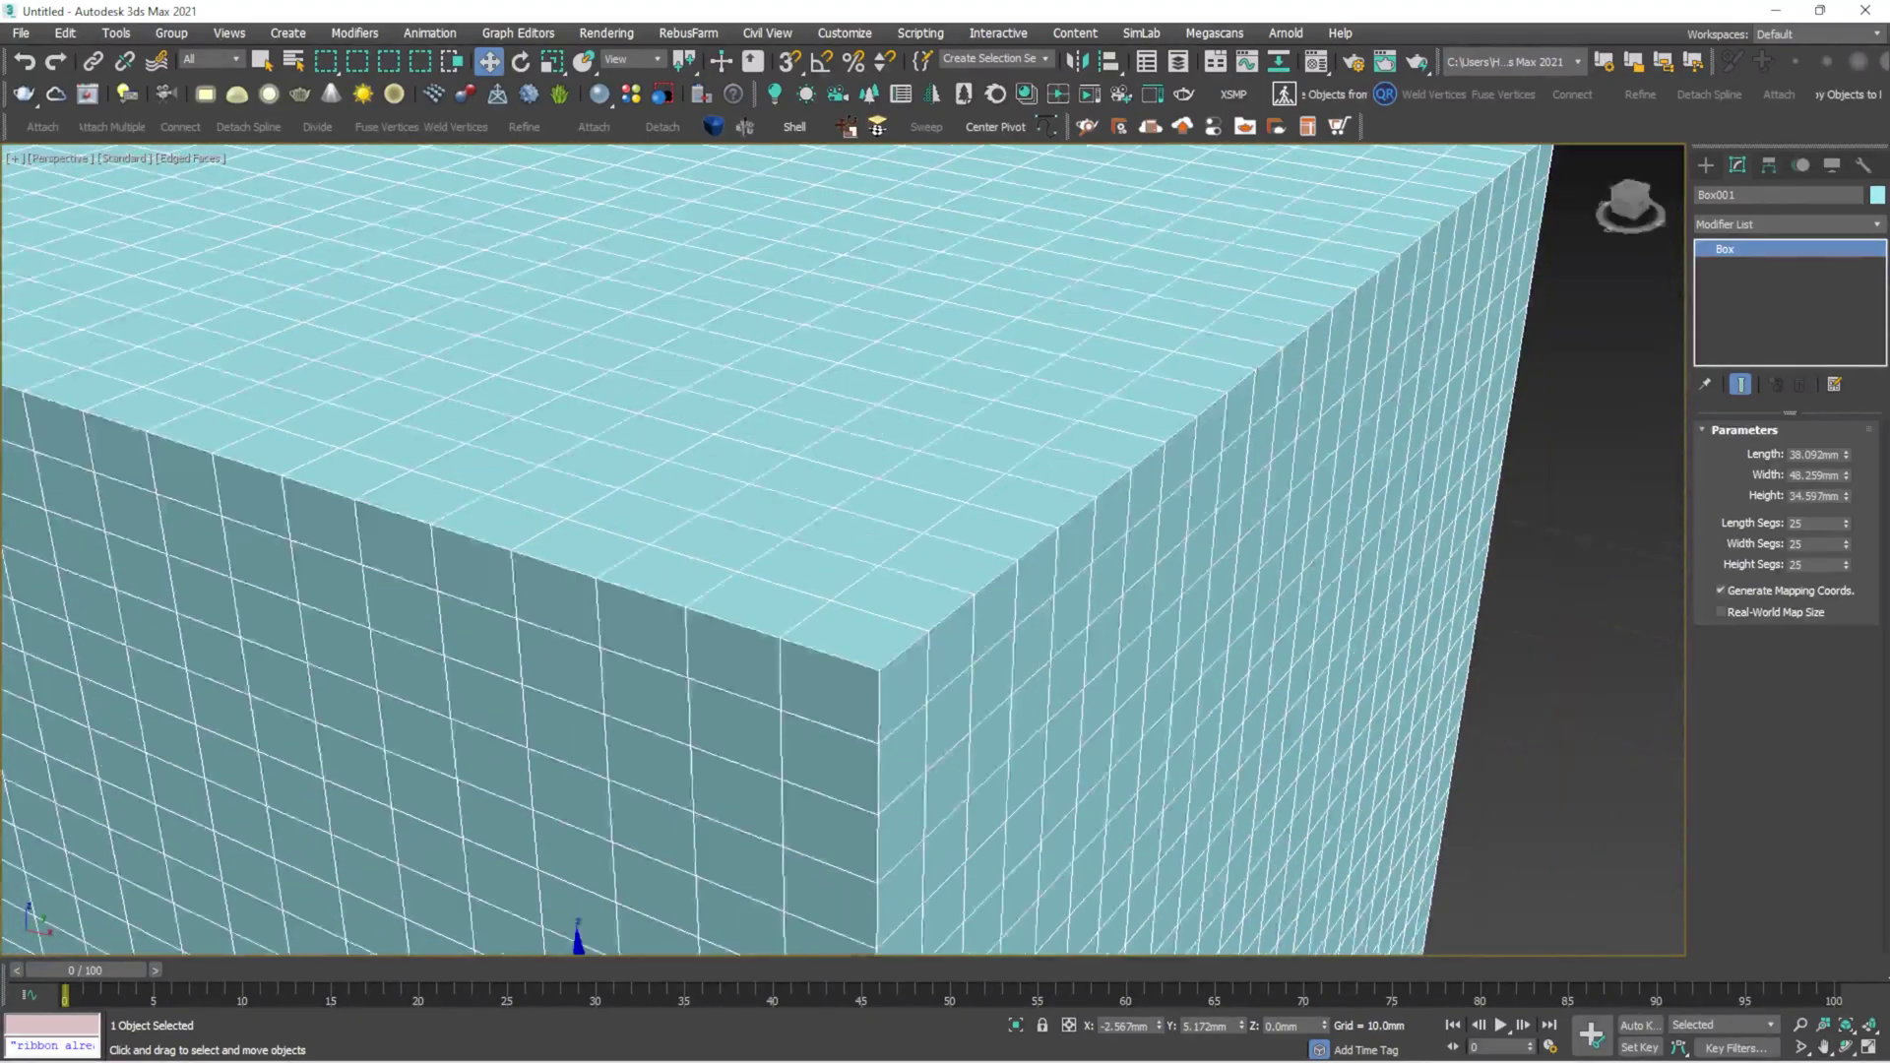
# Apply a Lattice modifier to the dense box and view the whole lattice with the box selected
pyautogui.click(1879, 226)
pyautogui.write('l')
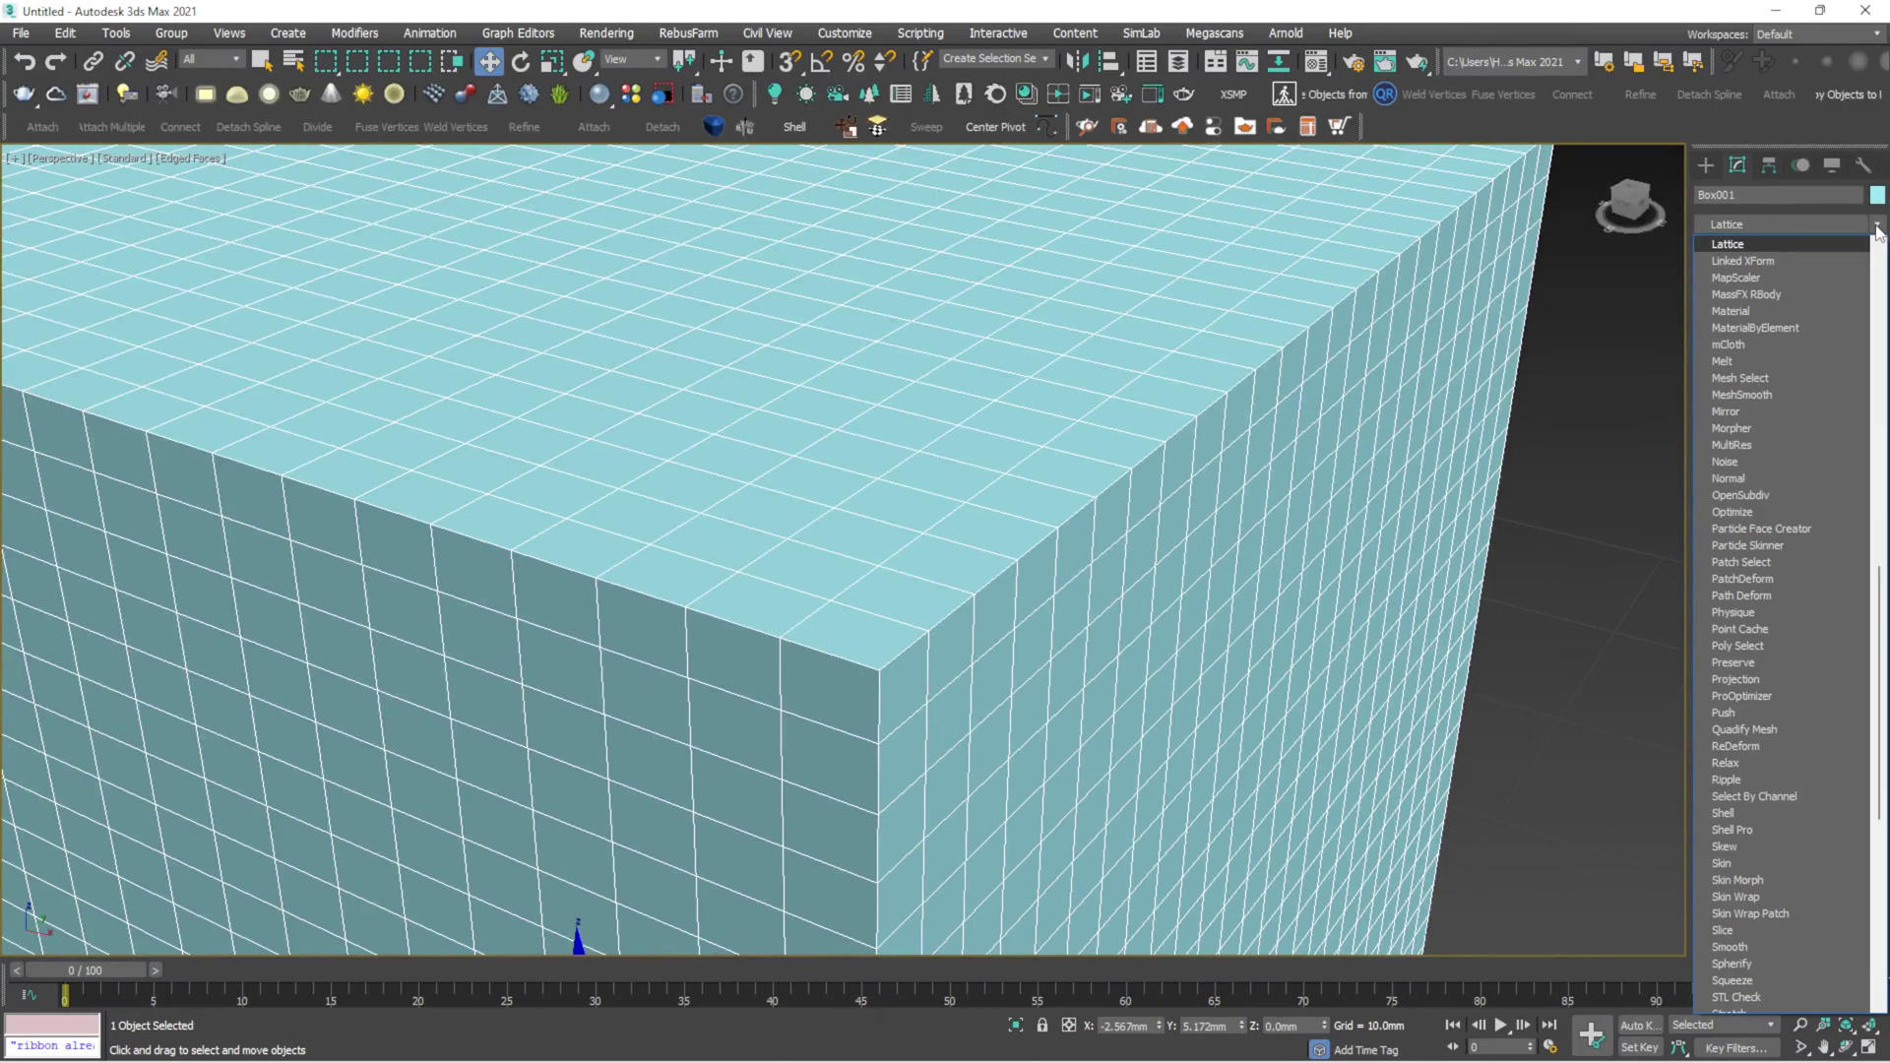
pyautogui.click(1802, 249)
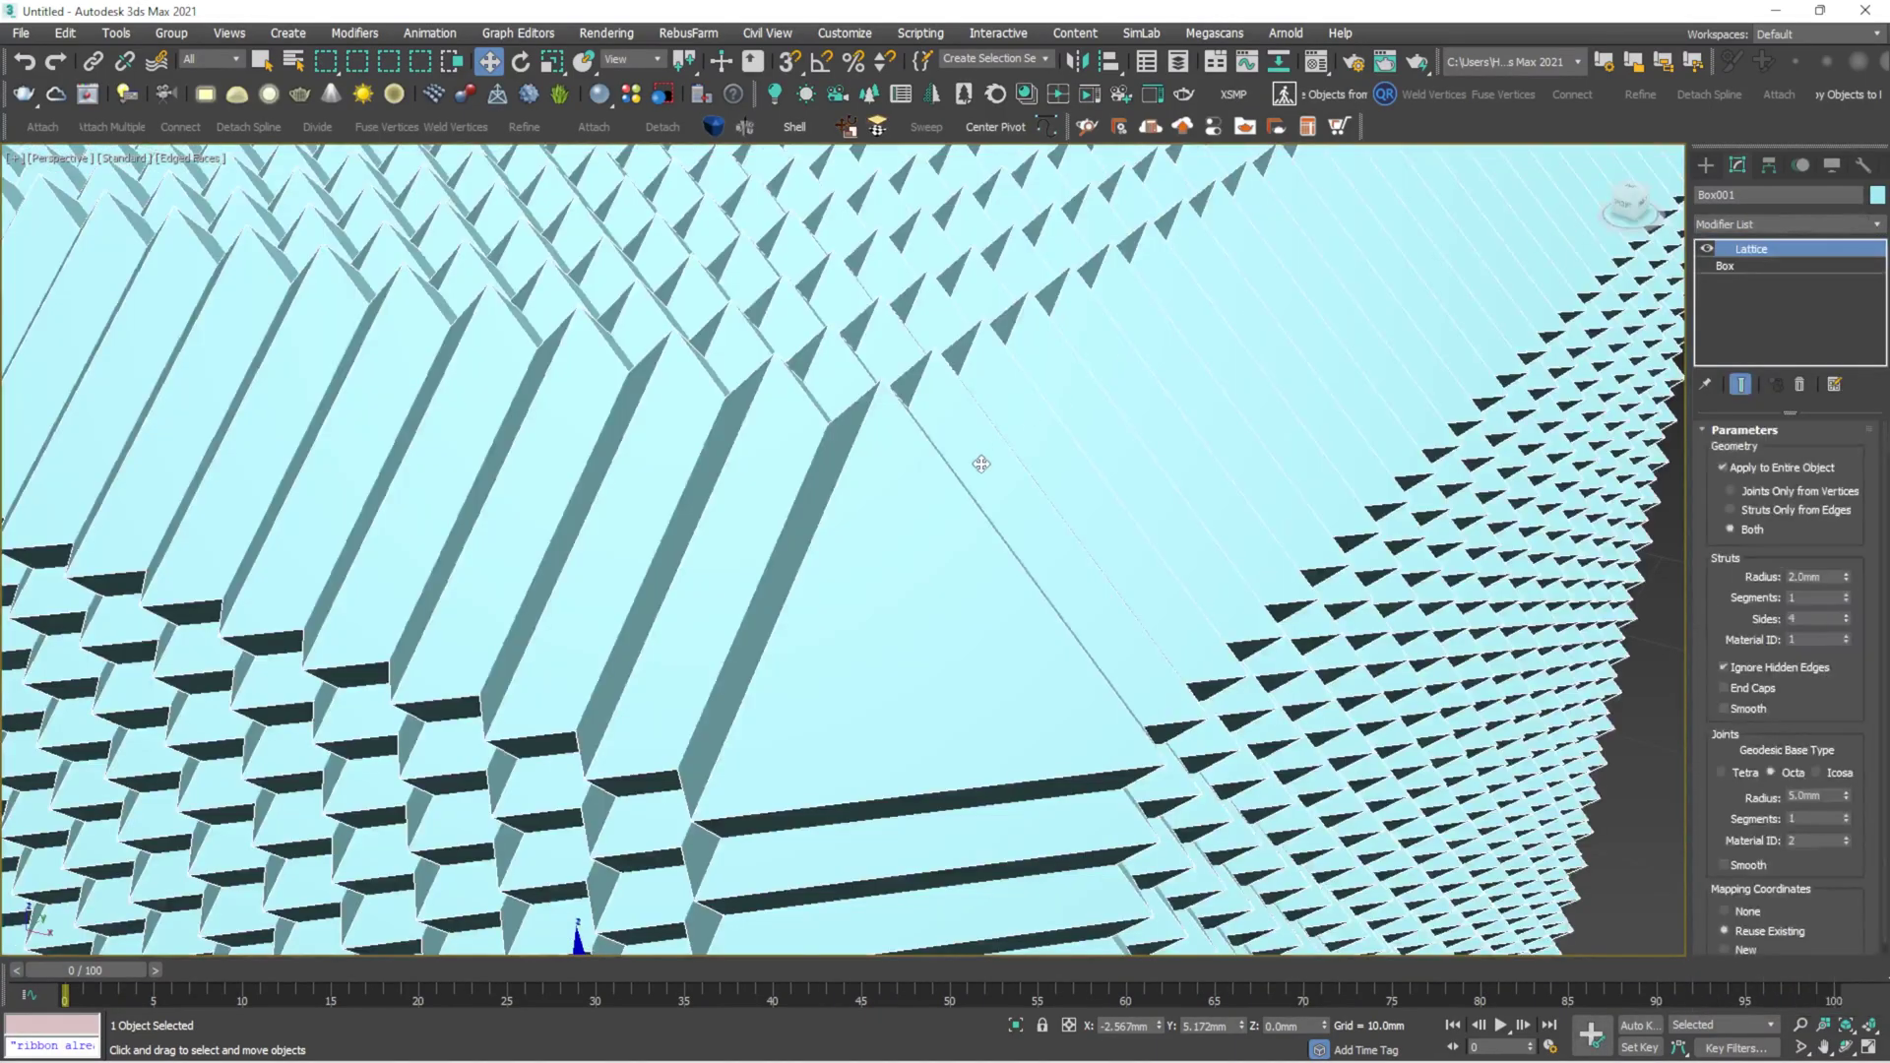
pyautogui.scroll(-5, 981, 464)
pyautogui.hotkey('ctrl', 'd')
pyautogui.click(877, 493)
pyautogui.keyDown('alt'); pyautogui.moveTo(877, 493); pyautogui.dragTo(915, 460, button='middle'); pyautogui.keyUp('alt')
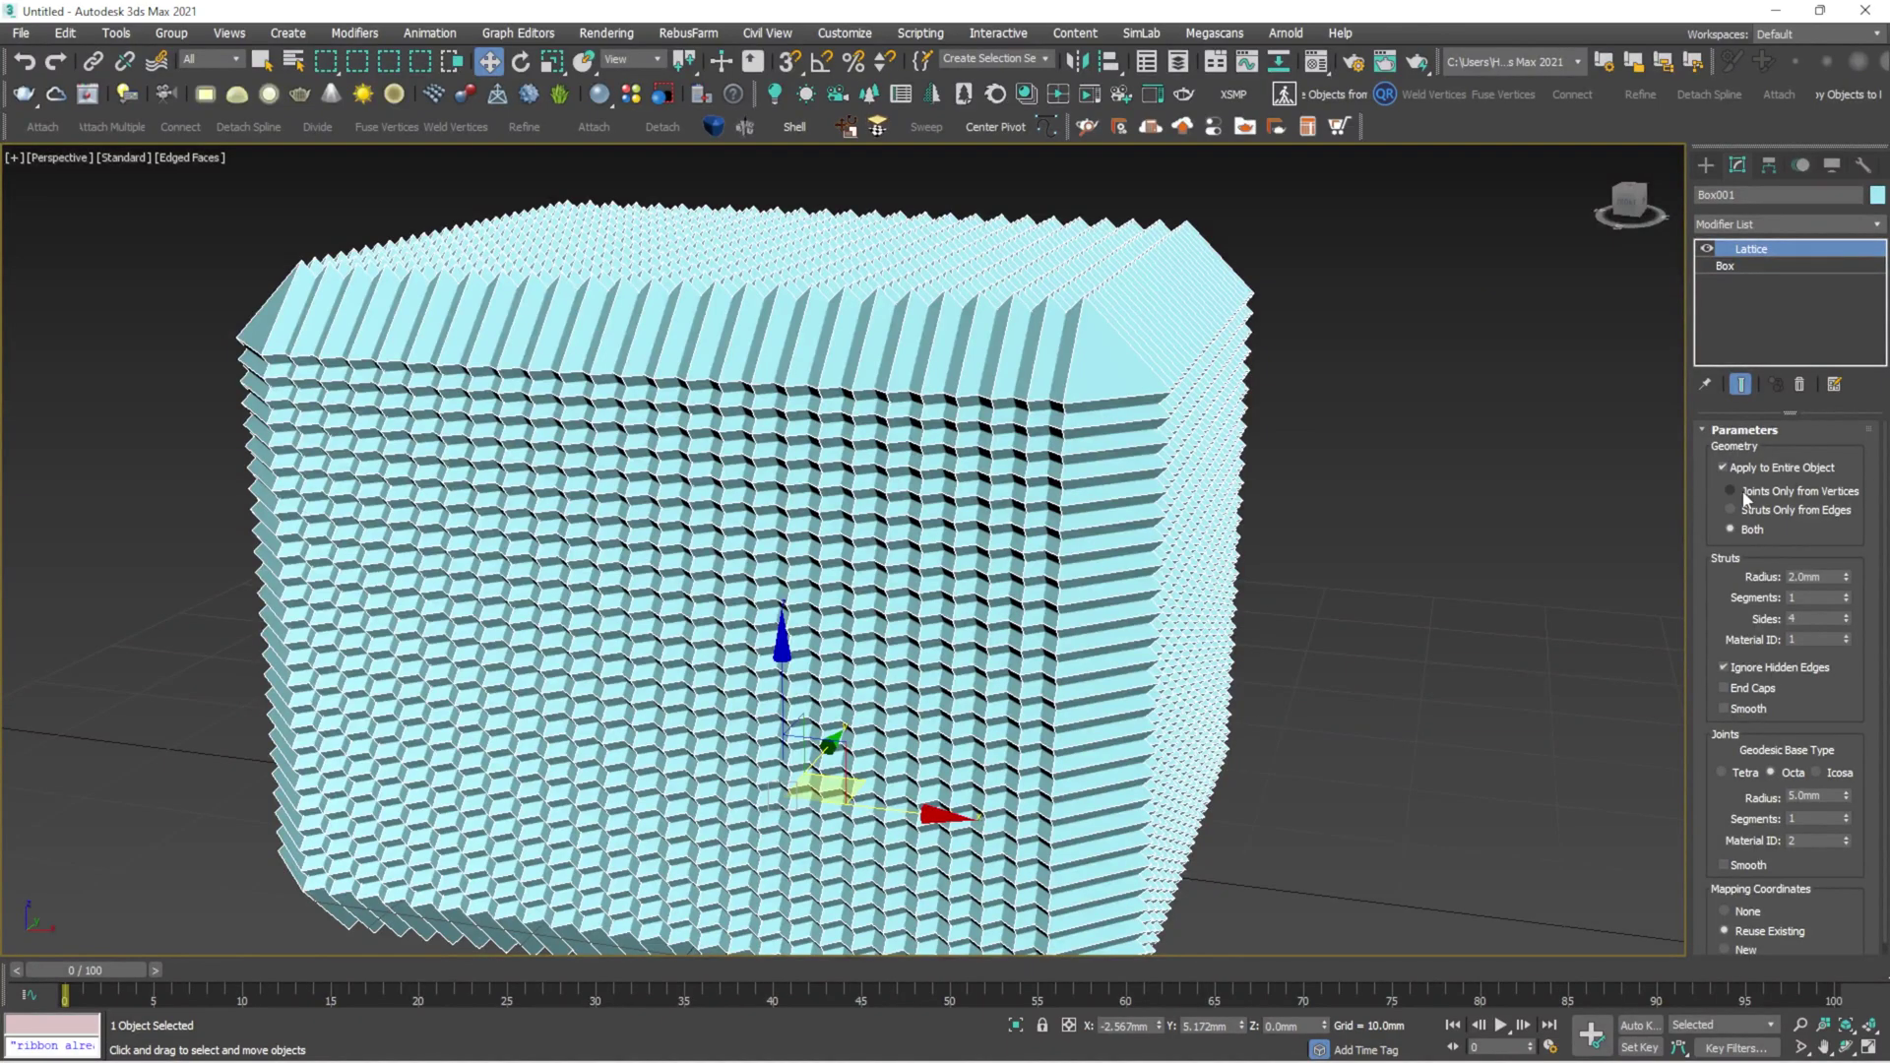
# Try the Lattice geometry options for joints, struts and both, and settle on Struts Only from Edges
pyautogui.click(1730, 490)
pyautogui.click(1733, 511)
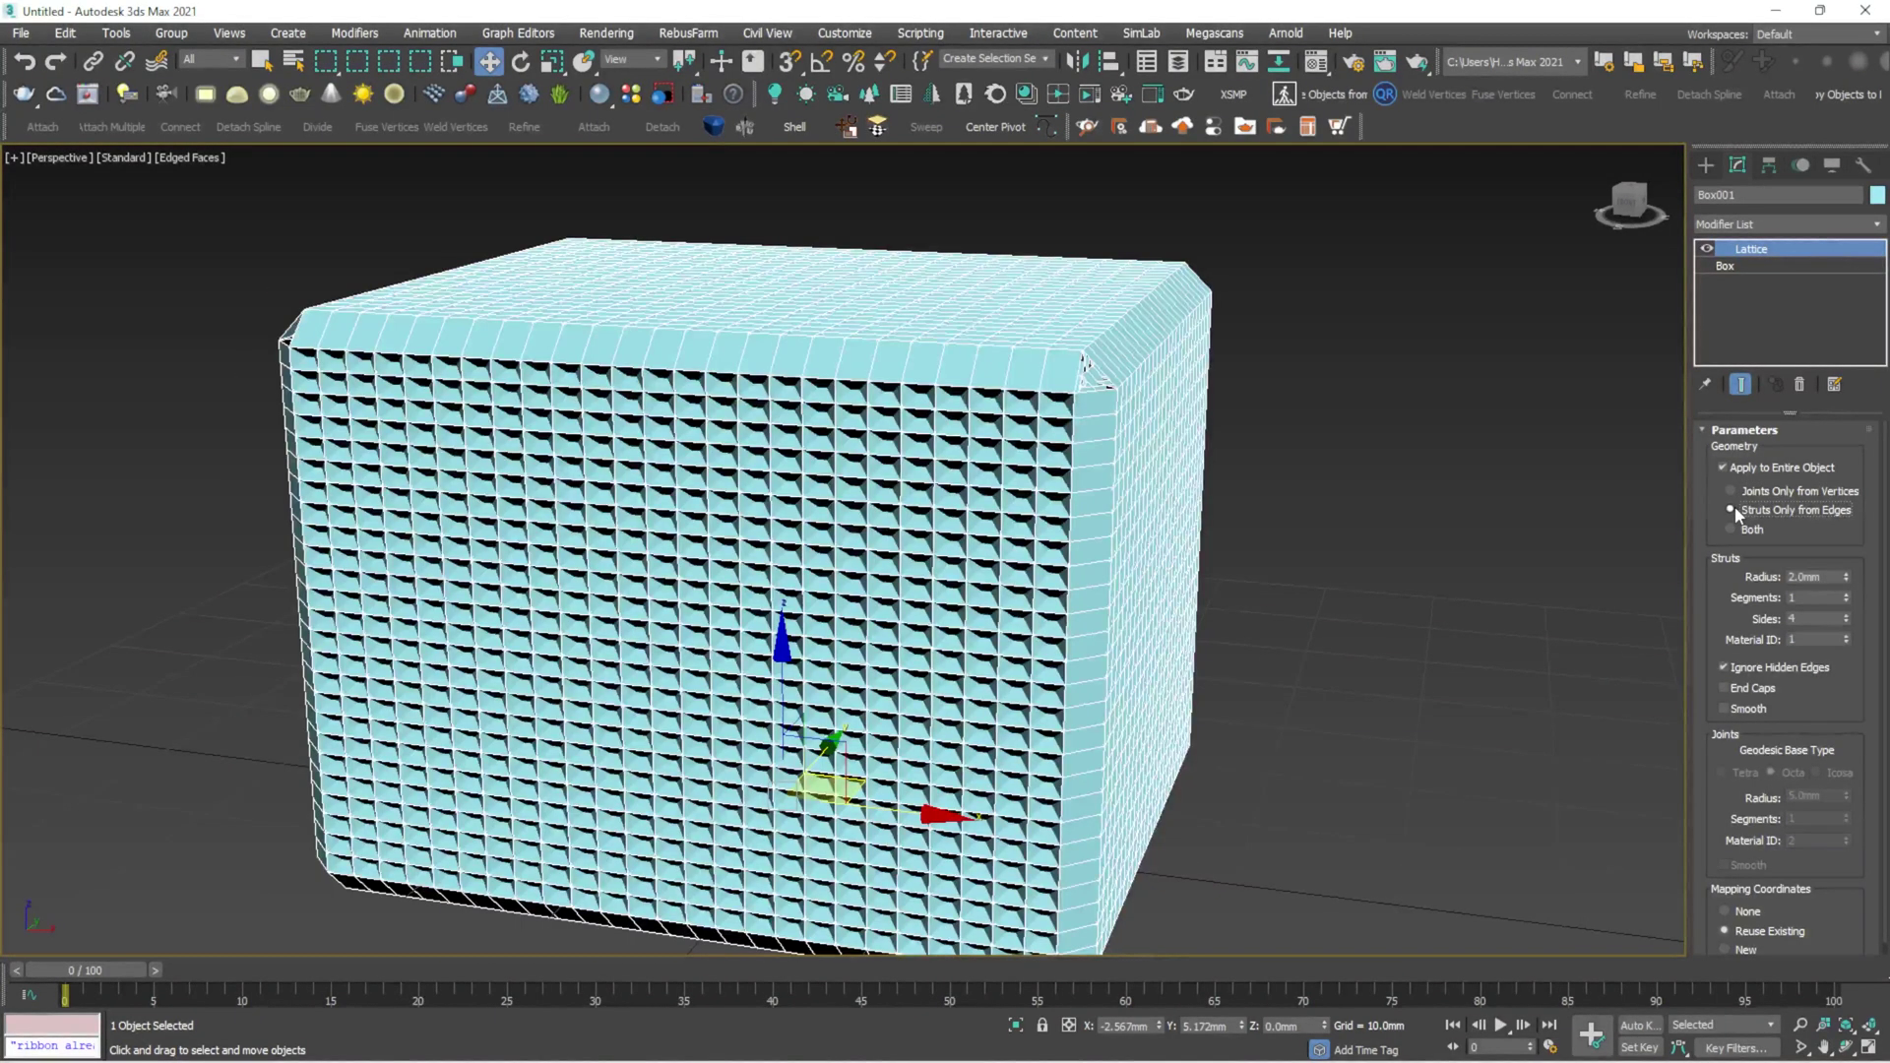
pyautogui.click(1733, 529)
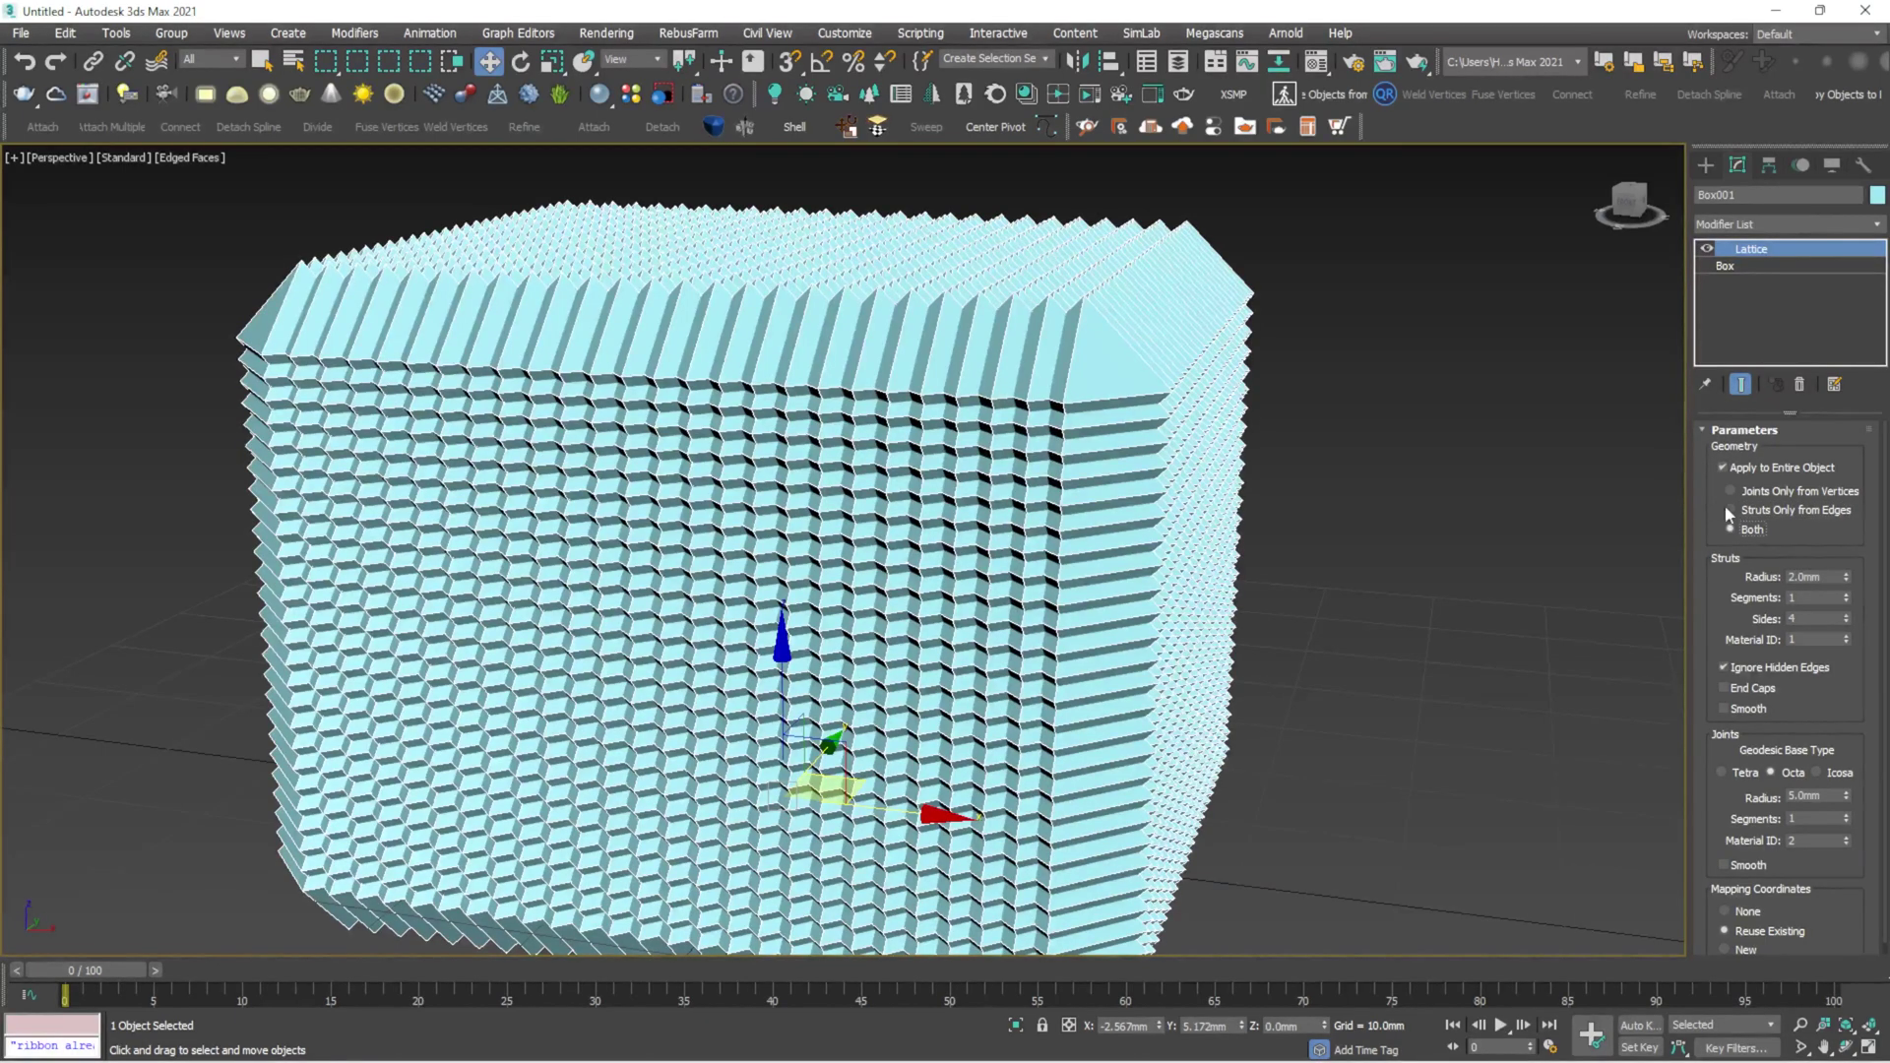
pyautogui.click(1733, 511)
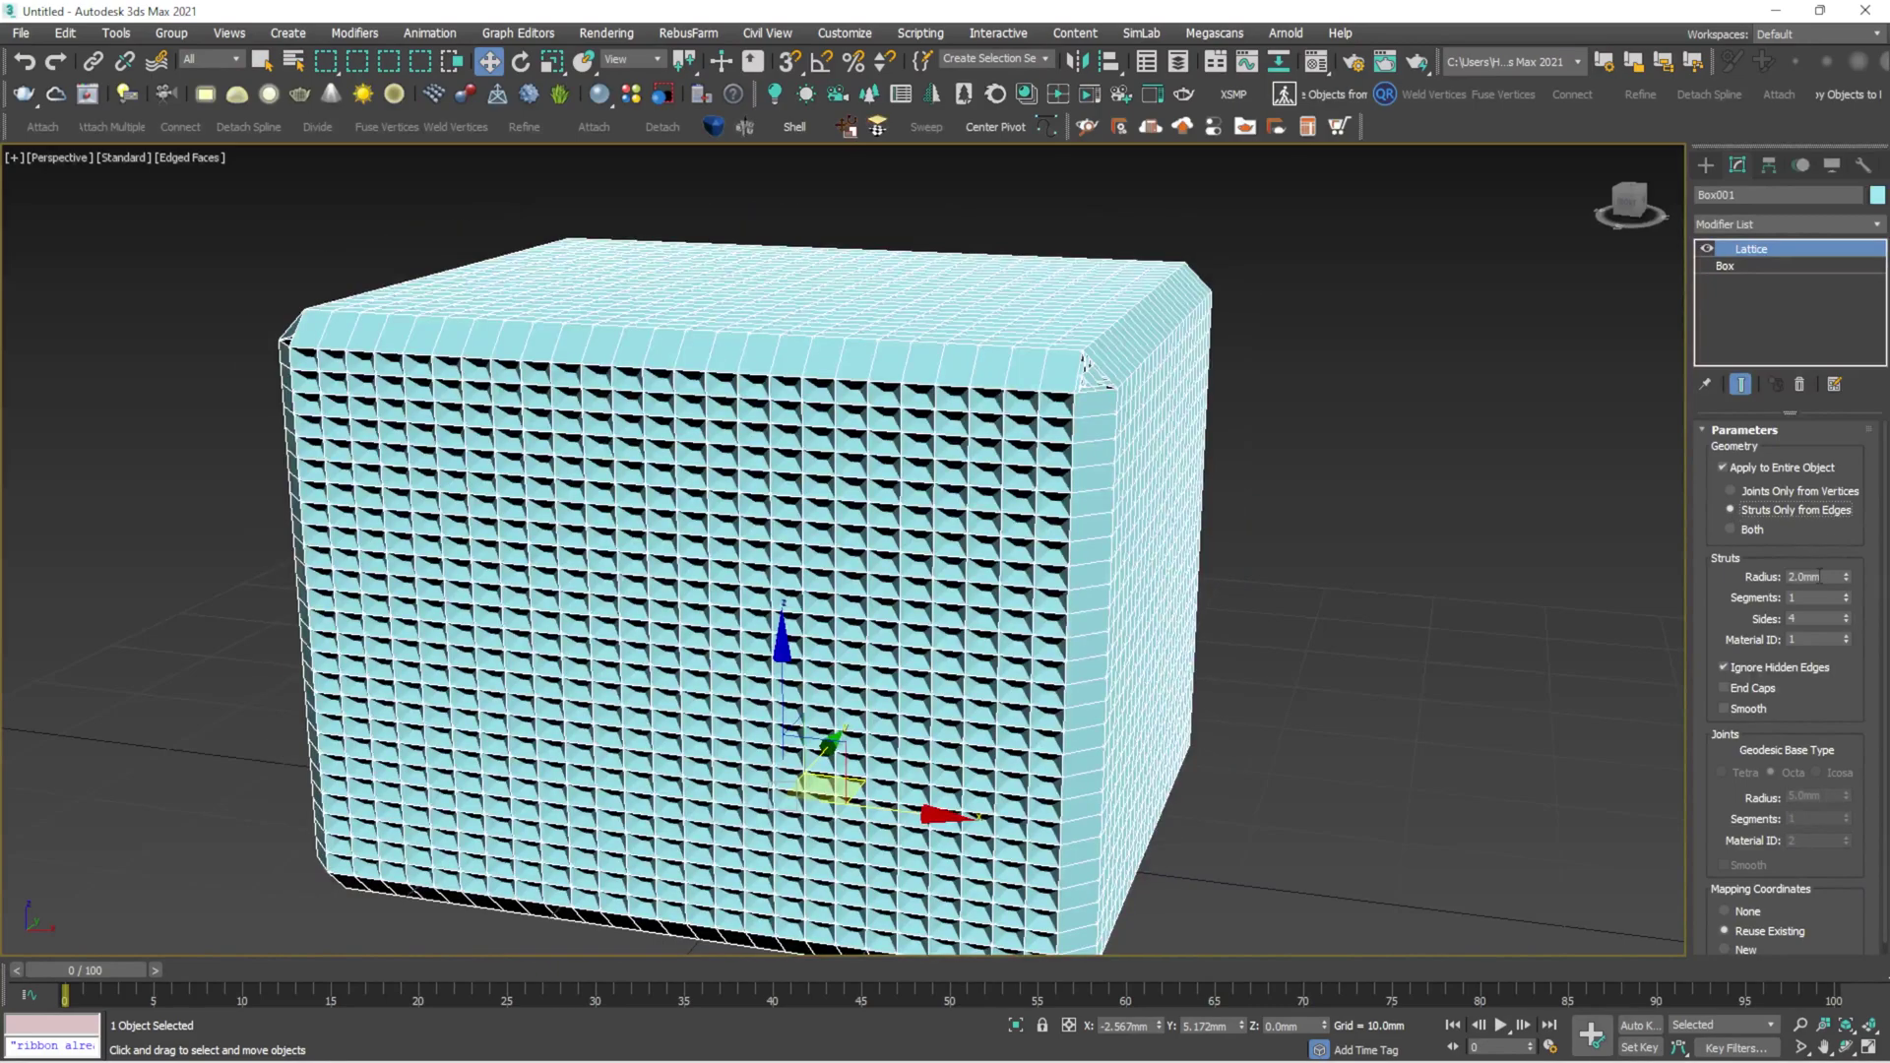
# Set the lattice strut radius to 0.05 mm and deselect the box
pyautogui.doubleClick(1818, 576)
pyautogui.write('.05')
pyautogui.press('Return')
pyautogui.click(1213, 538)
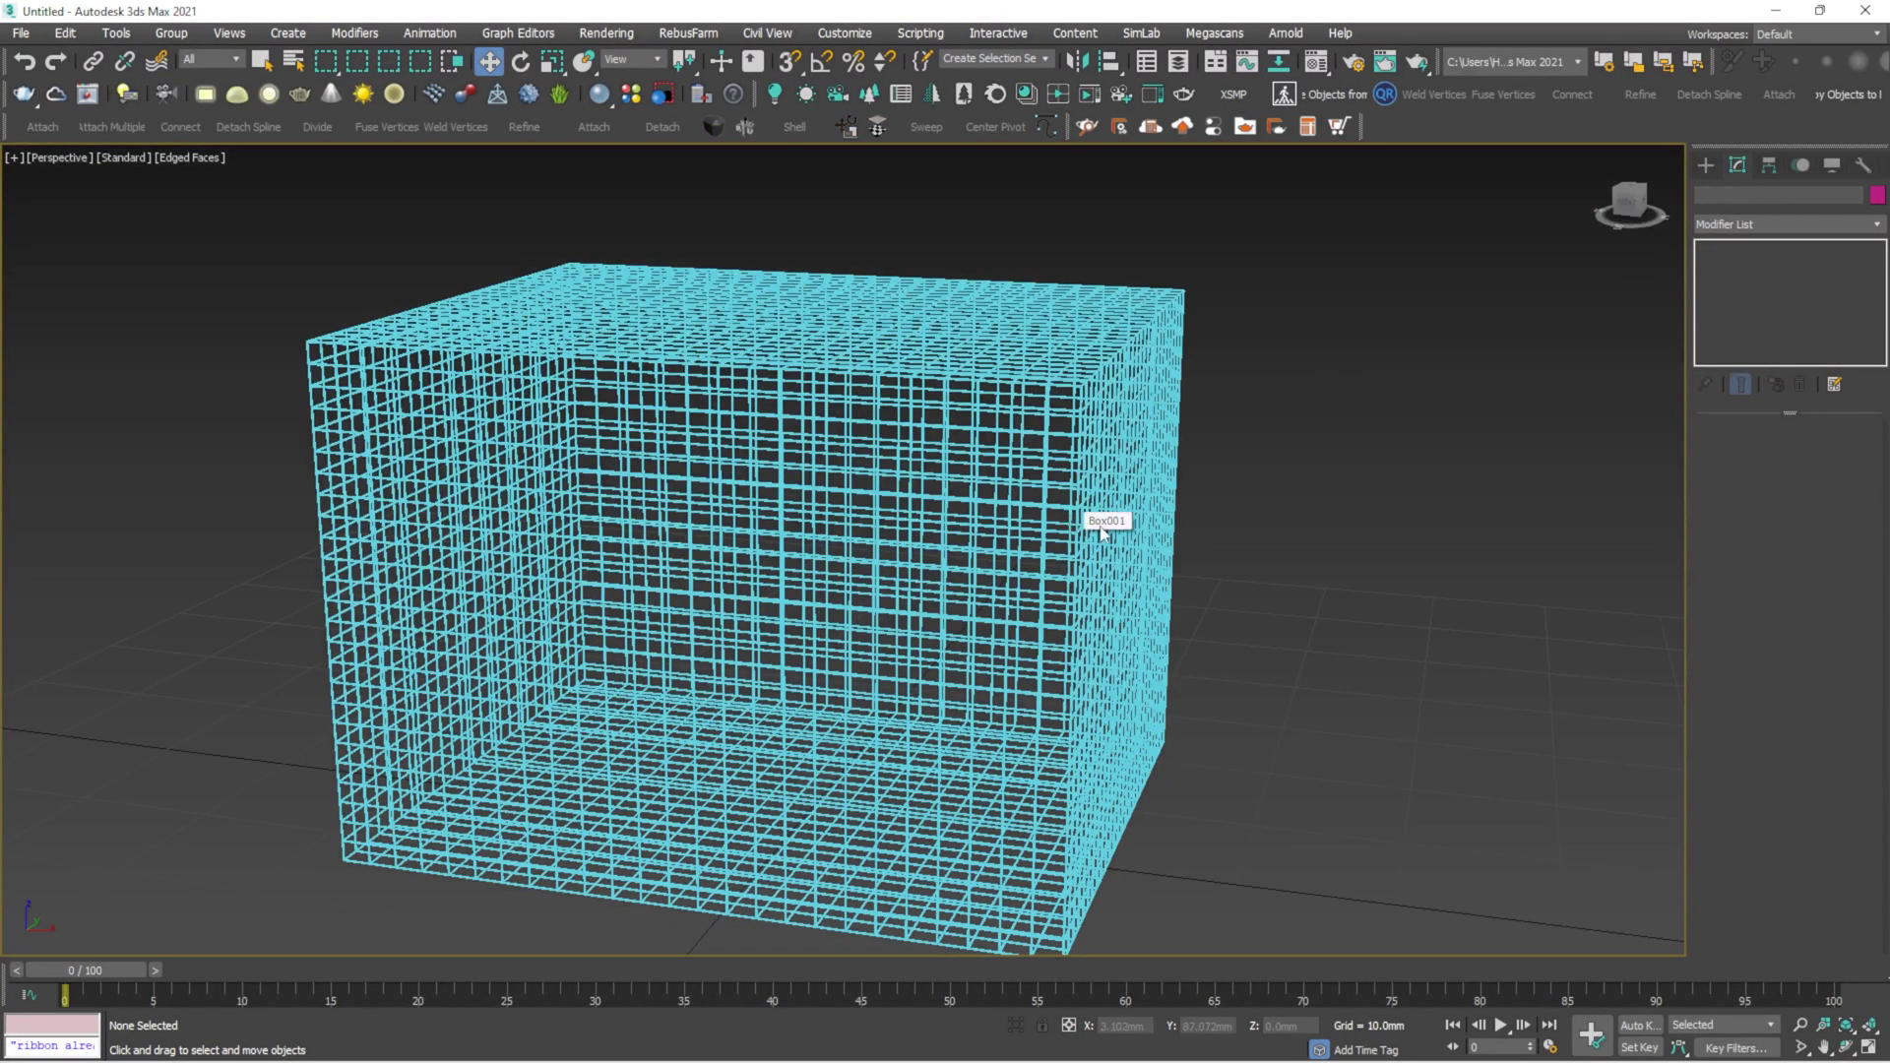
# Examine the box's thin strut grid up close, from the front and side, and from a distance
pyautogui.scroll(5, 1089, 541)
pyautogui.scroll(-5, 1049, 483)
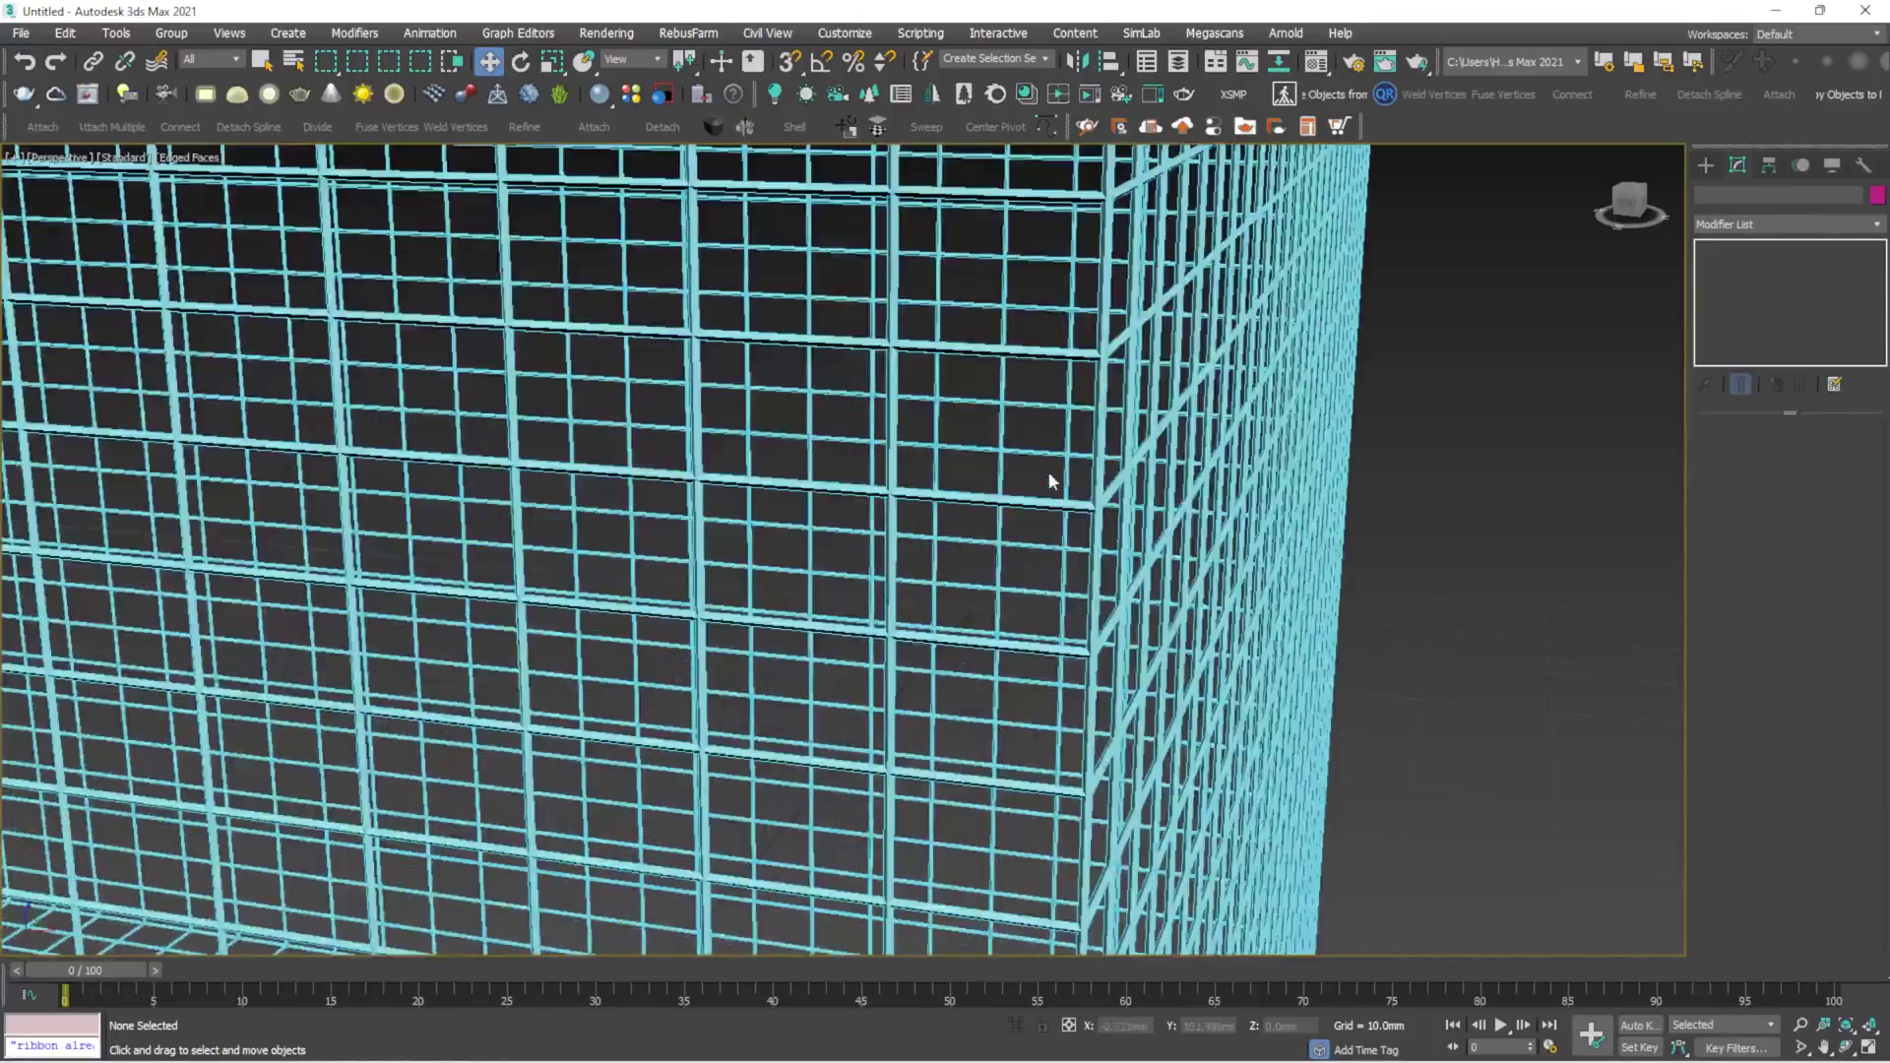
pyautogui.click(849, 547)
pyautogui.scroll(5, 847, 546)
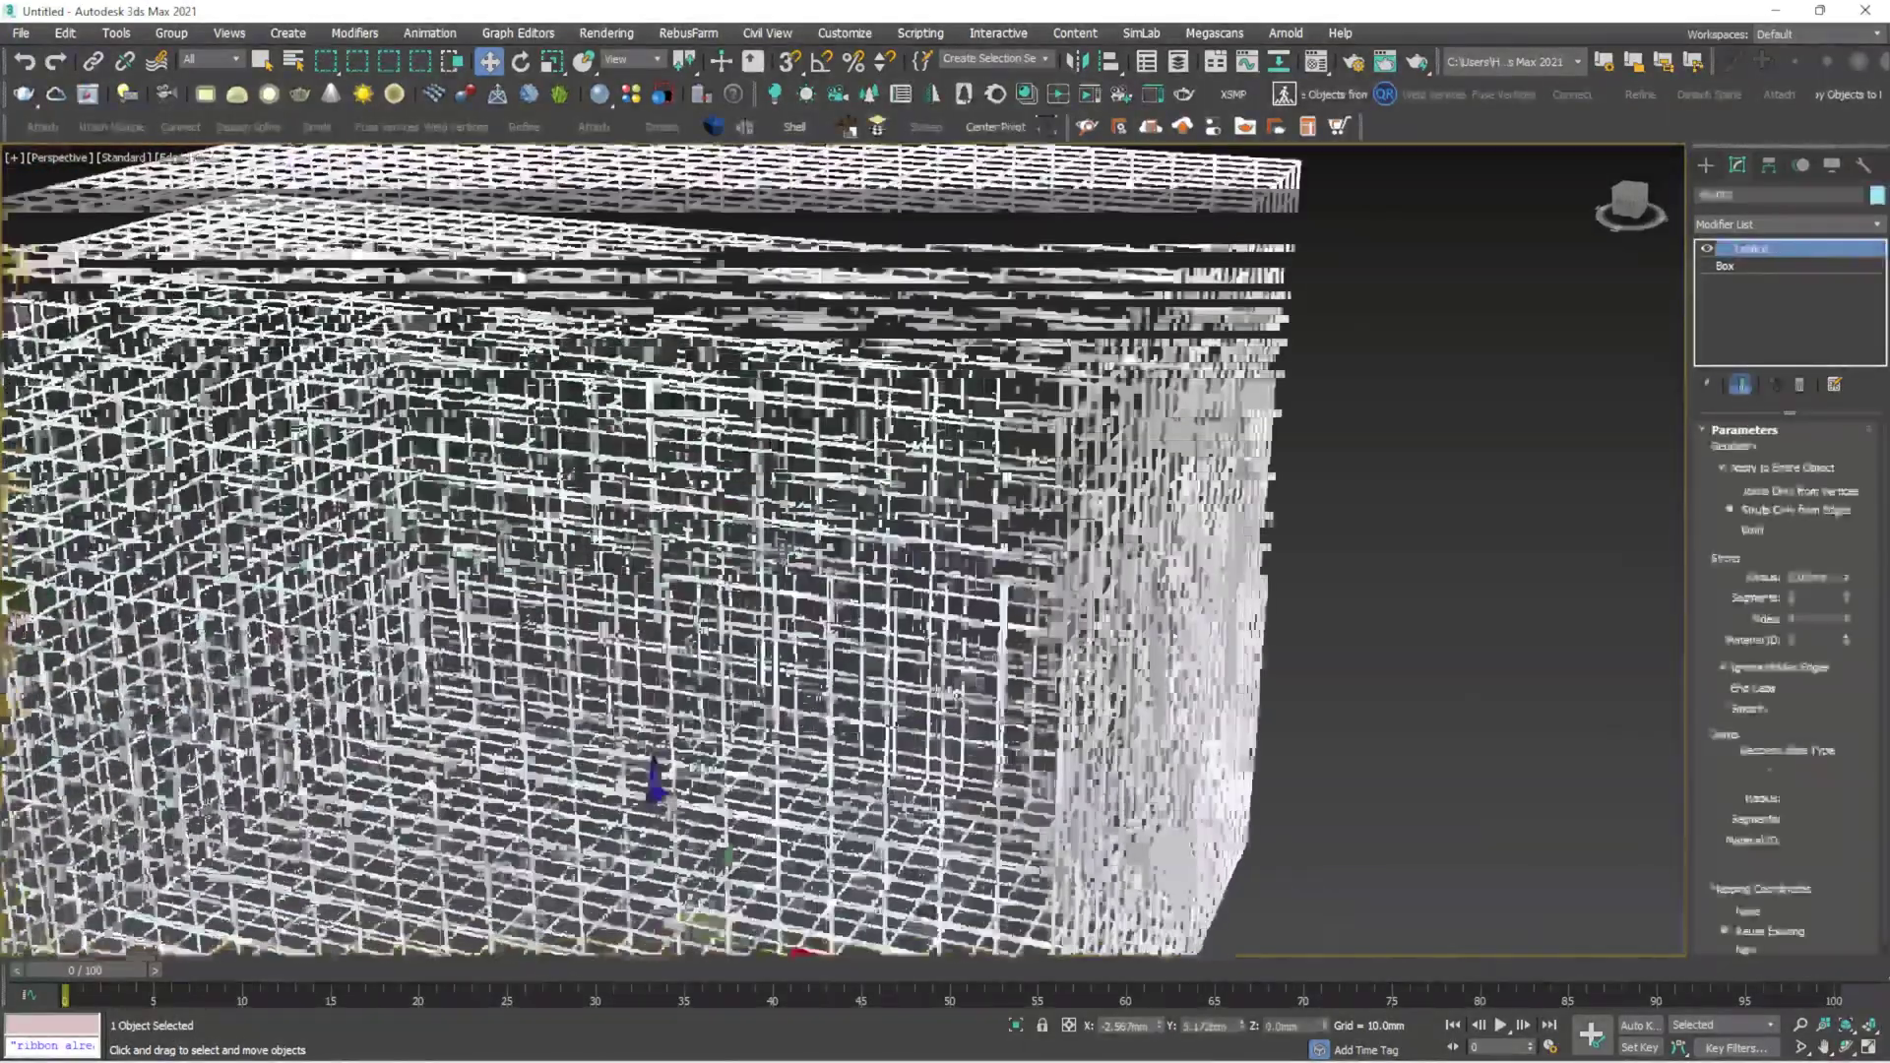
pyautogui.moveTo(1391, 314); pyautogui.dragTo(1291, 502)
pyautogui.moveTo(1099, 537); pyautogui.dragTo(1030, 561)
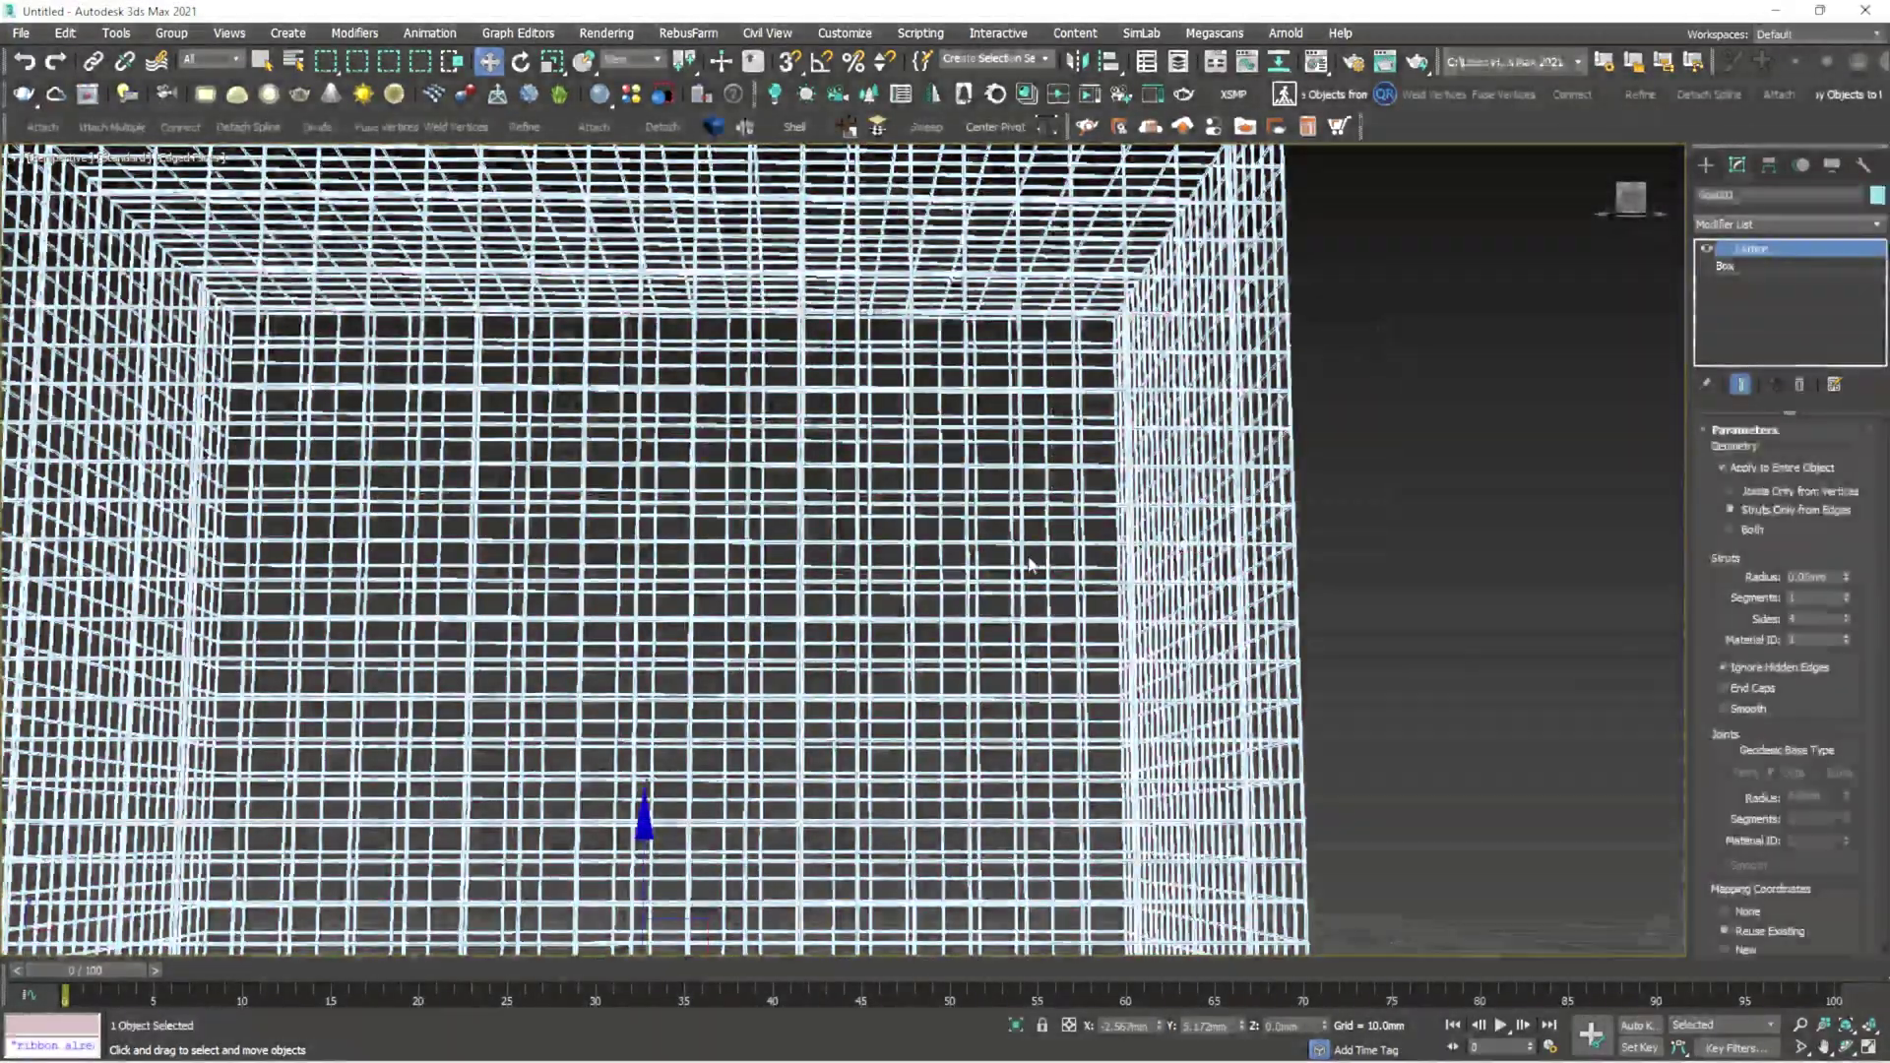
pyautogui.keyDown('alt'); pyautogui.moveTo(1030, 561); pyautogui.dragTo(1069, 586, button='middle'); pyautogui.keyUp('alt')
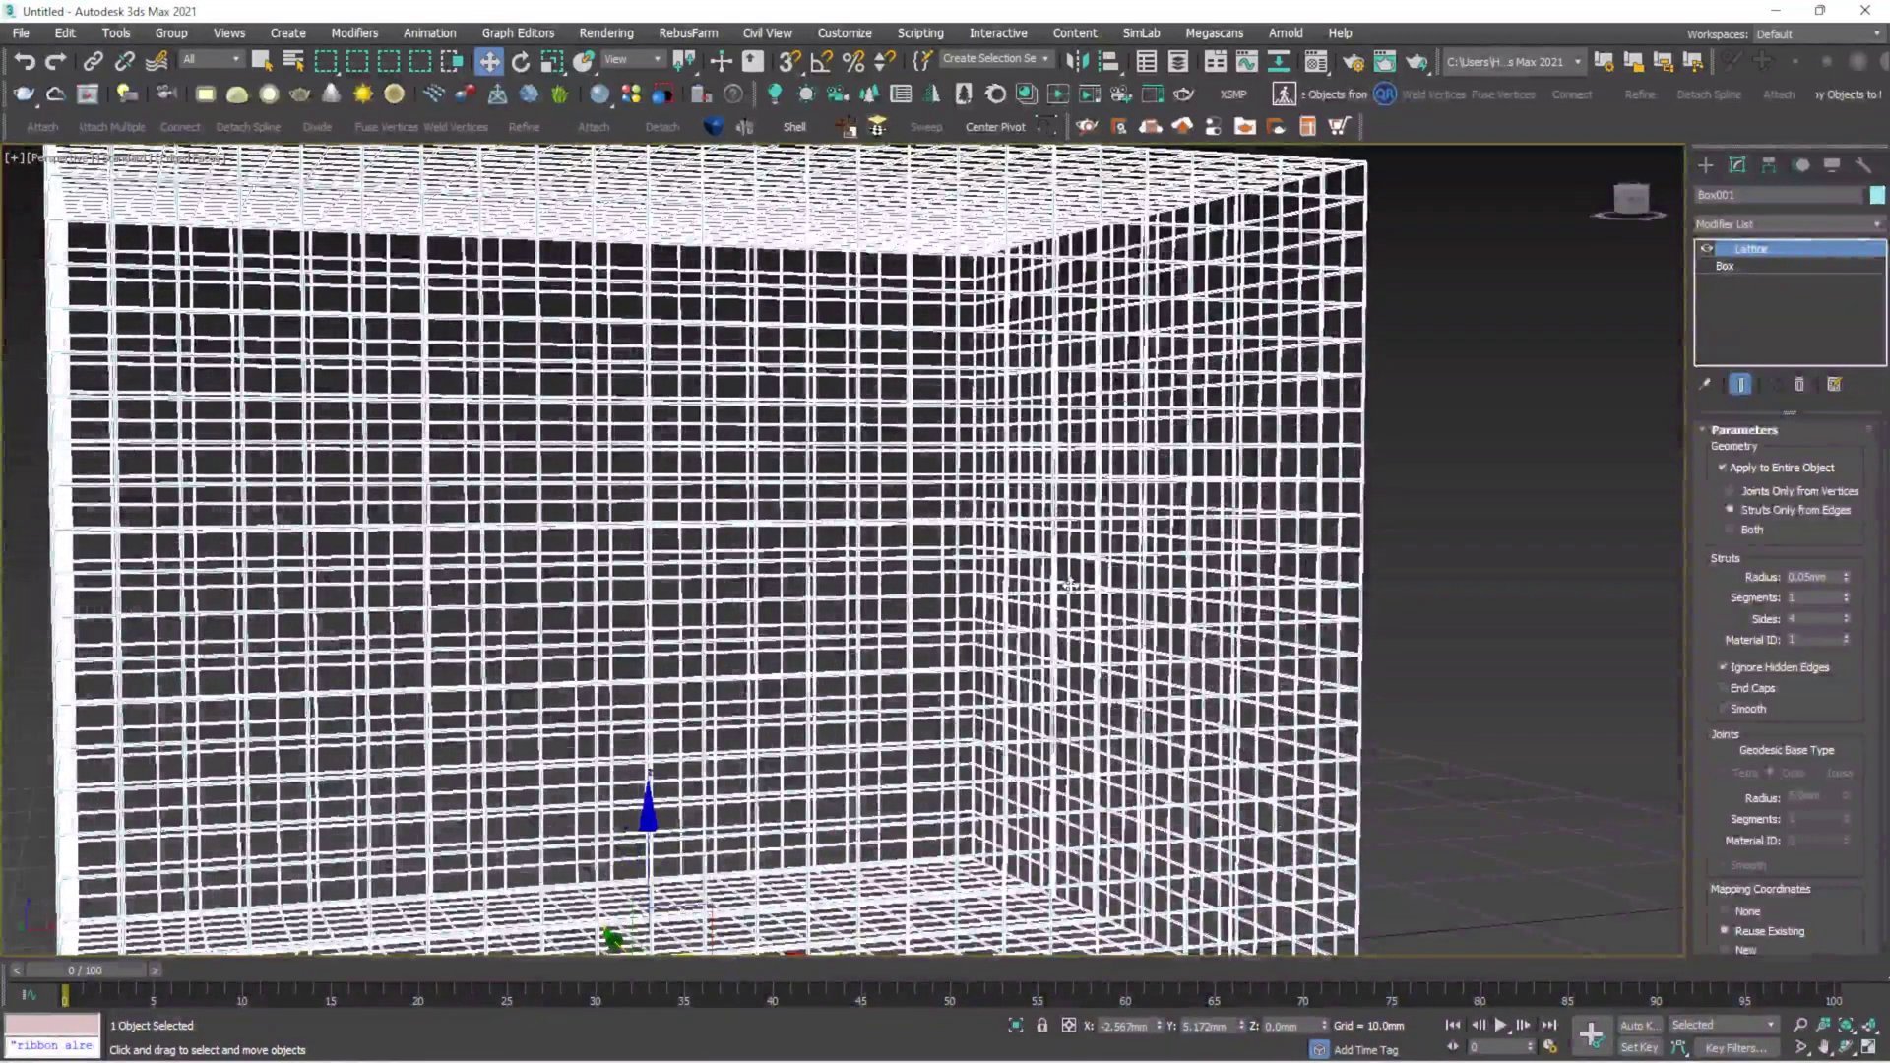
pyautogui.click(1474, 430)
pyautogui.moveTo(1471, 373); pyautogui.dragTo(1220, 523)
pyautogui.scroll(-5, 1220, 523)
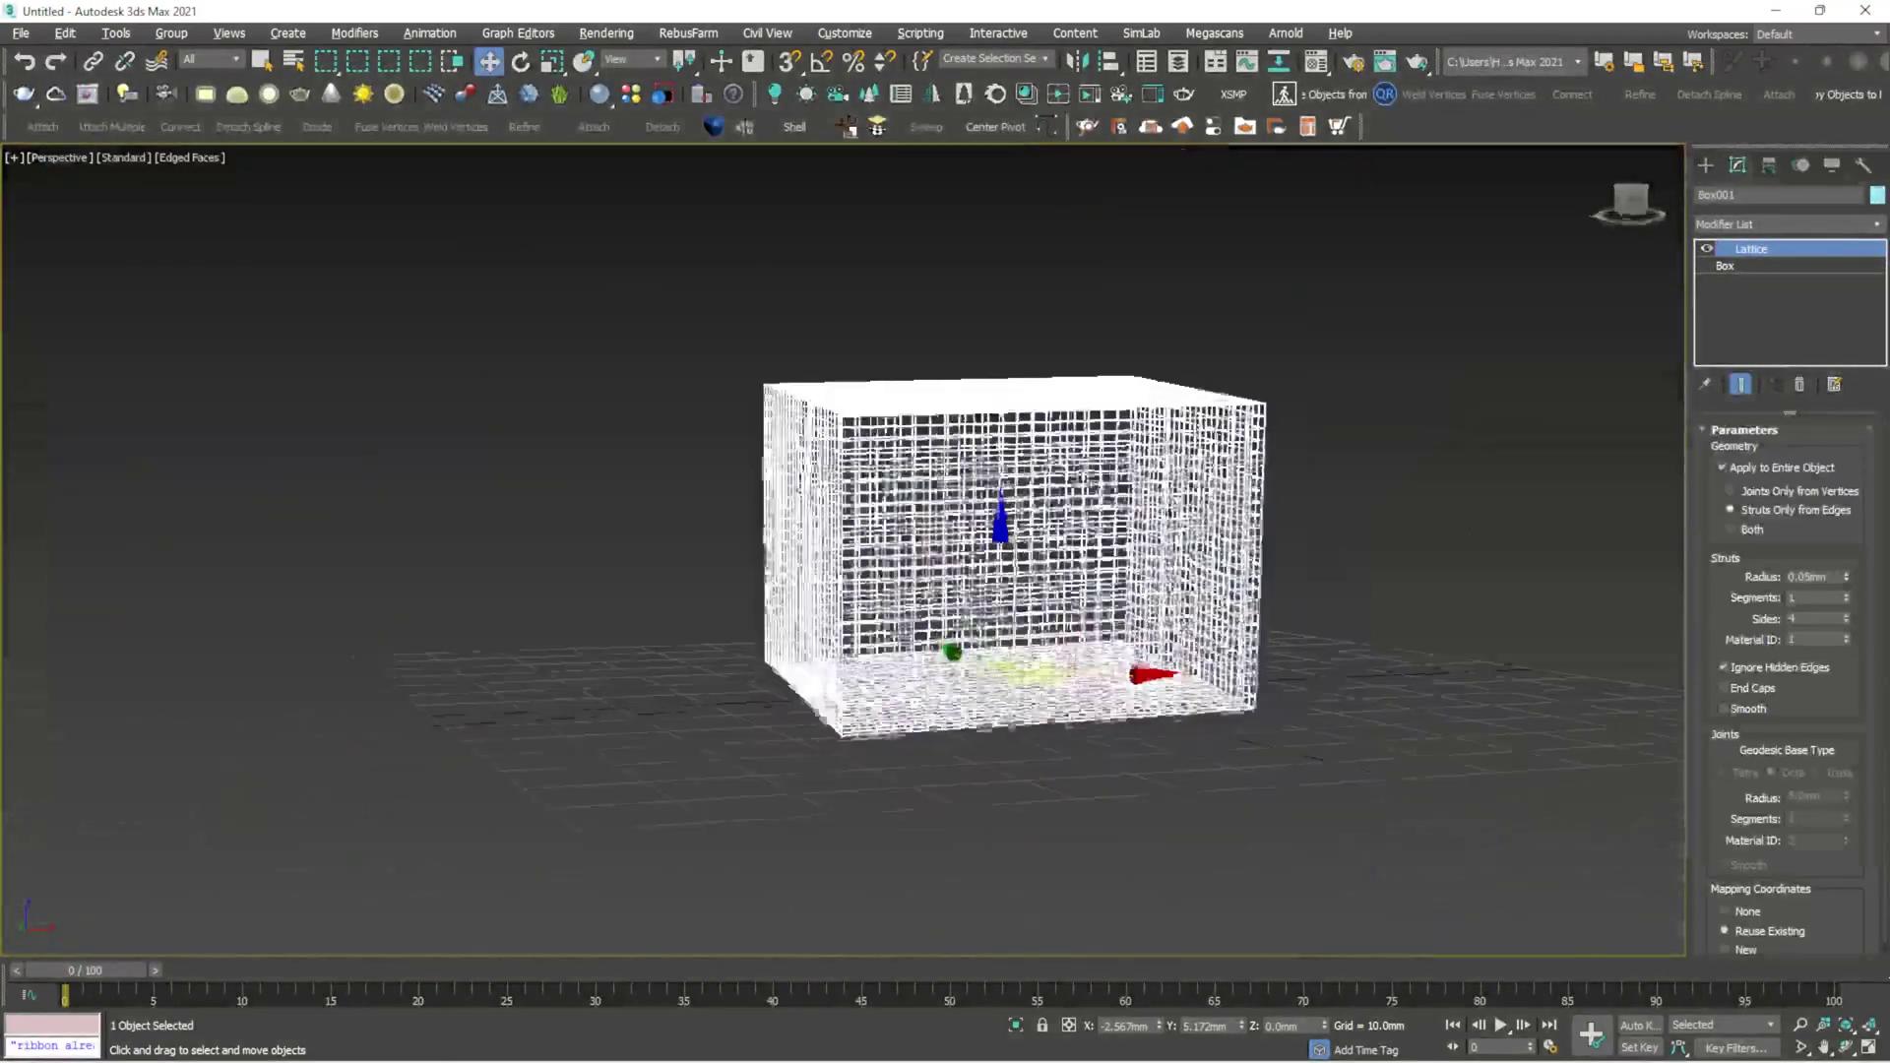